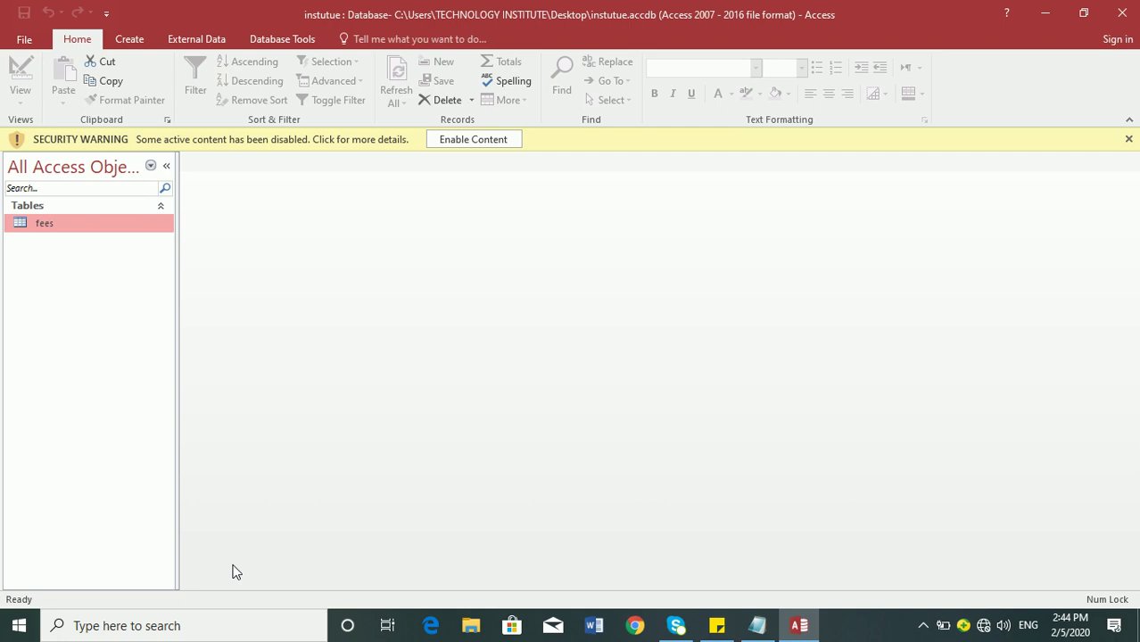
- Enable the database's blocked content and open Access Options from the File menu
left_click(479, 141)
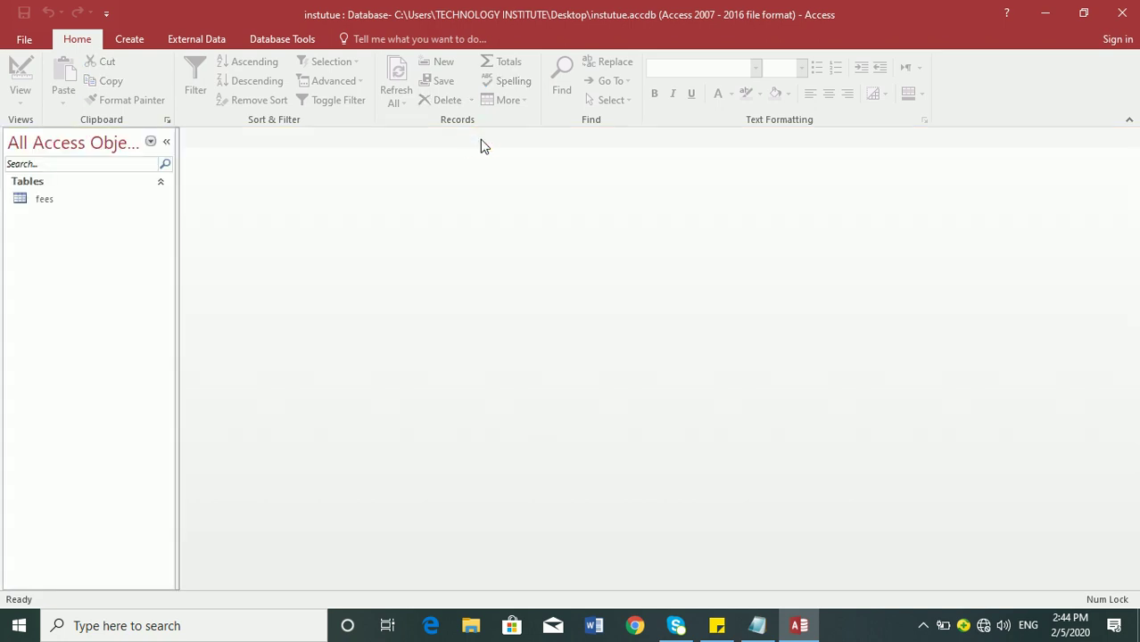
left_click(22, 40)
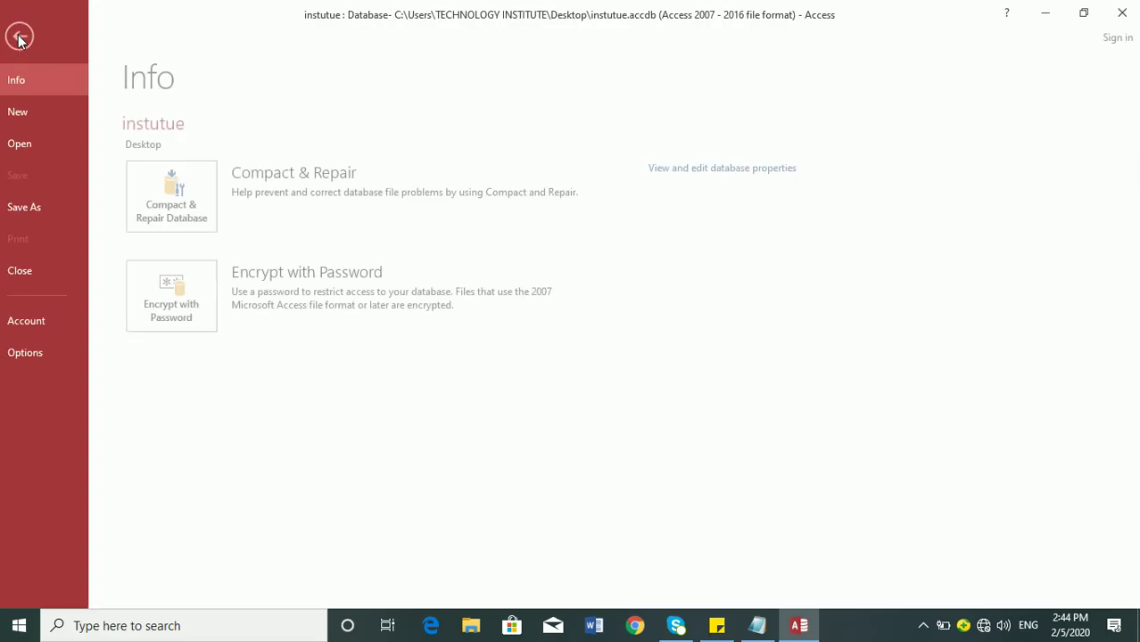
left_click(49, 350)
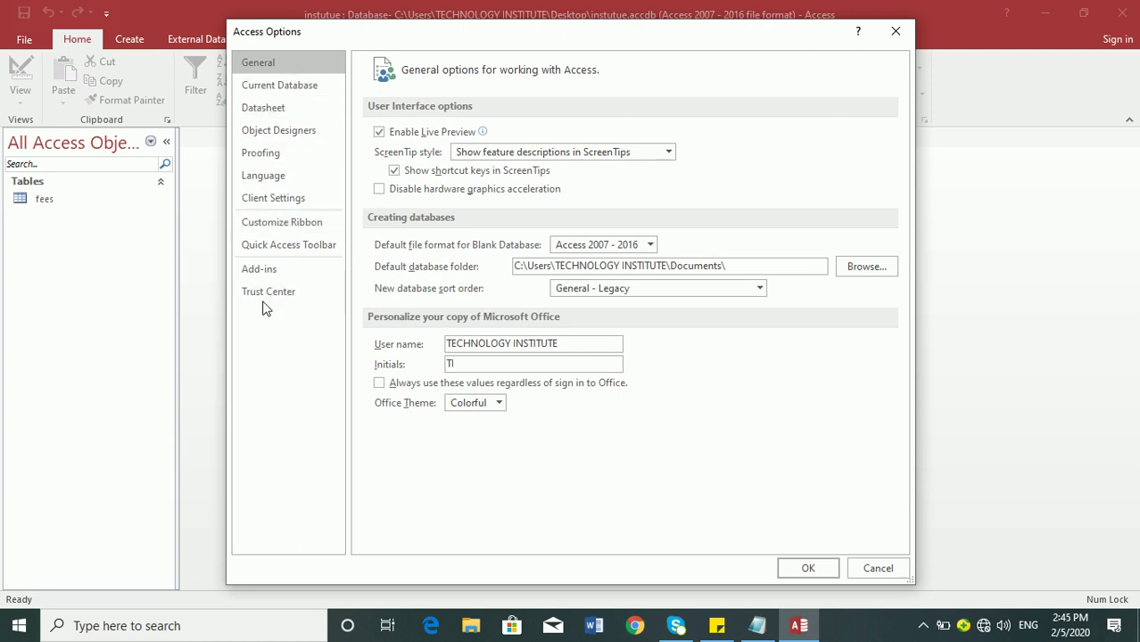
- Set the Trust Center Message Bar to never show blocked-content information, then view Trusted Locations
left_click(295, 293)
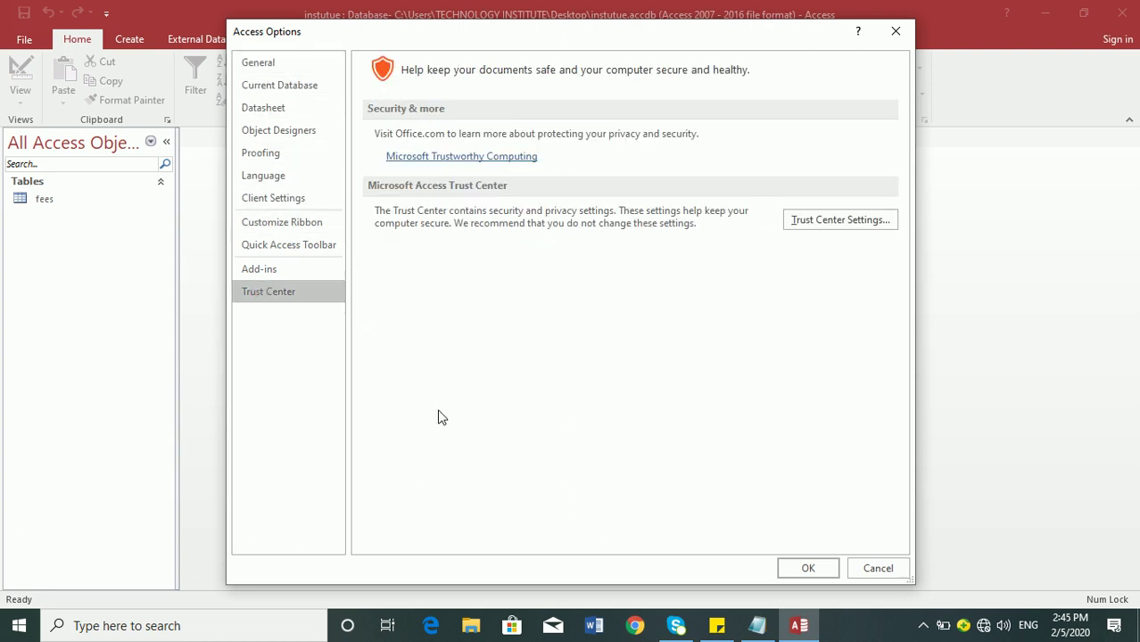
left_click(865, 227)
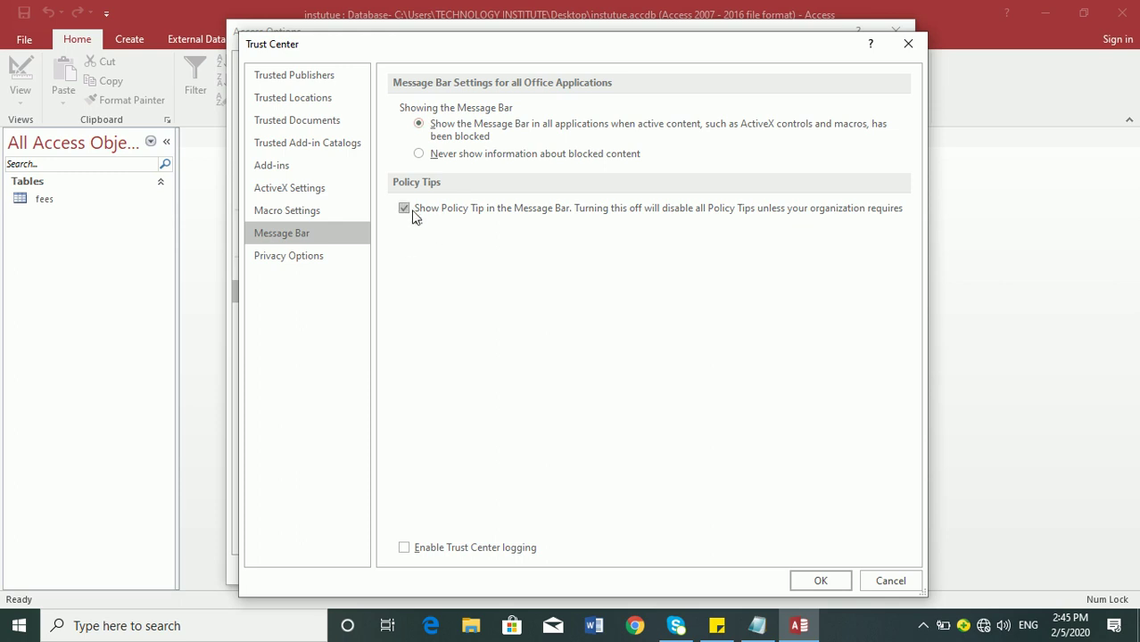
left_click(446, 155)
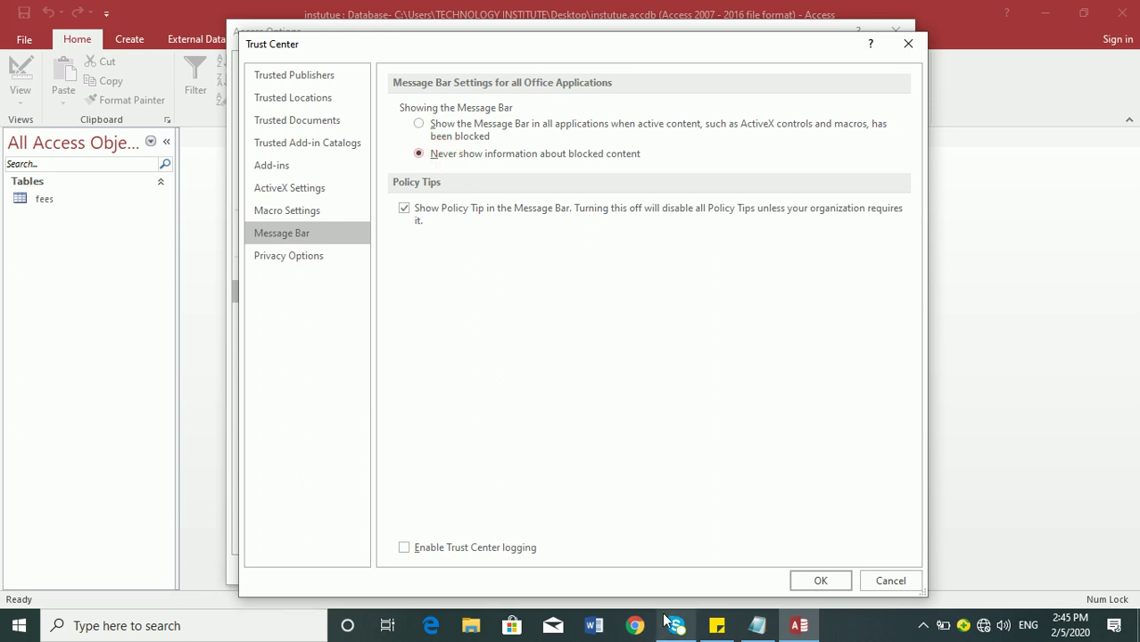
mouse_move(665, 620)
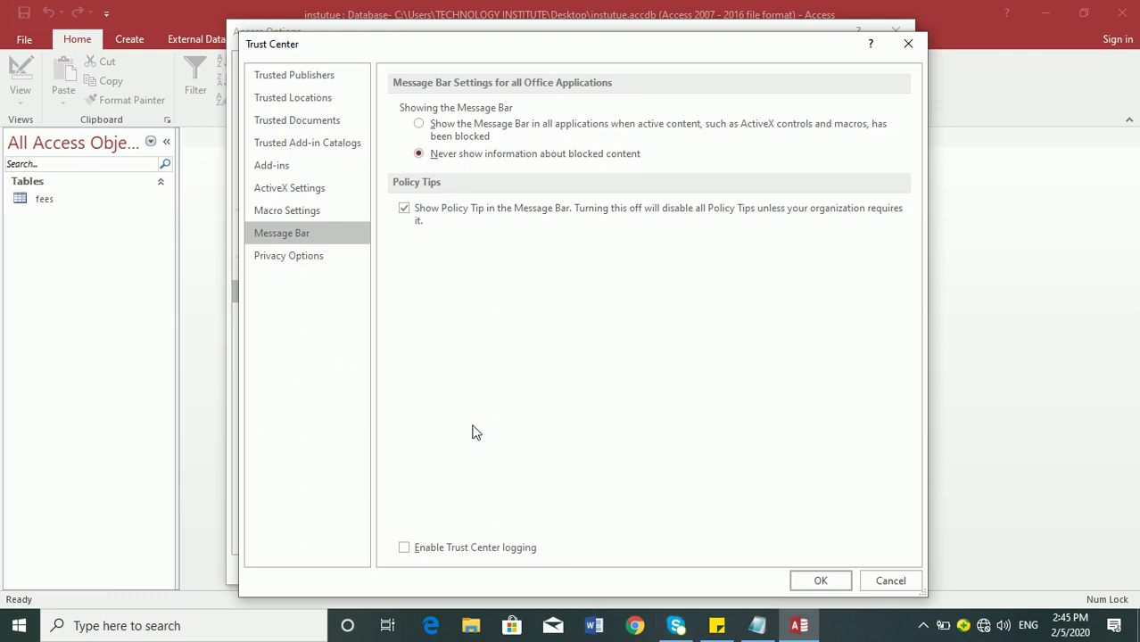
left_click(319, 102)
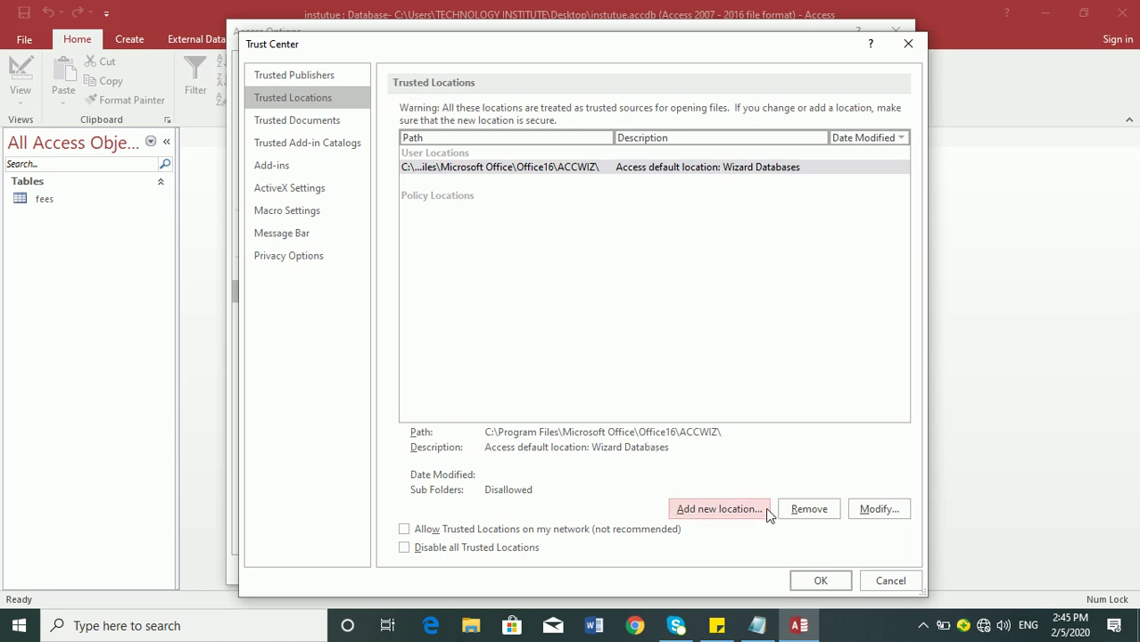
- Add the Desktop folder, subfolders included, as a trusted location and confirm all settings
left_click(730, 518)
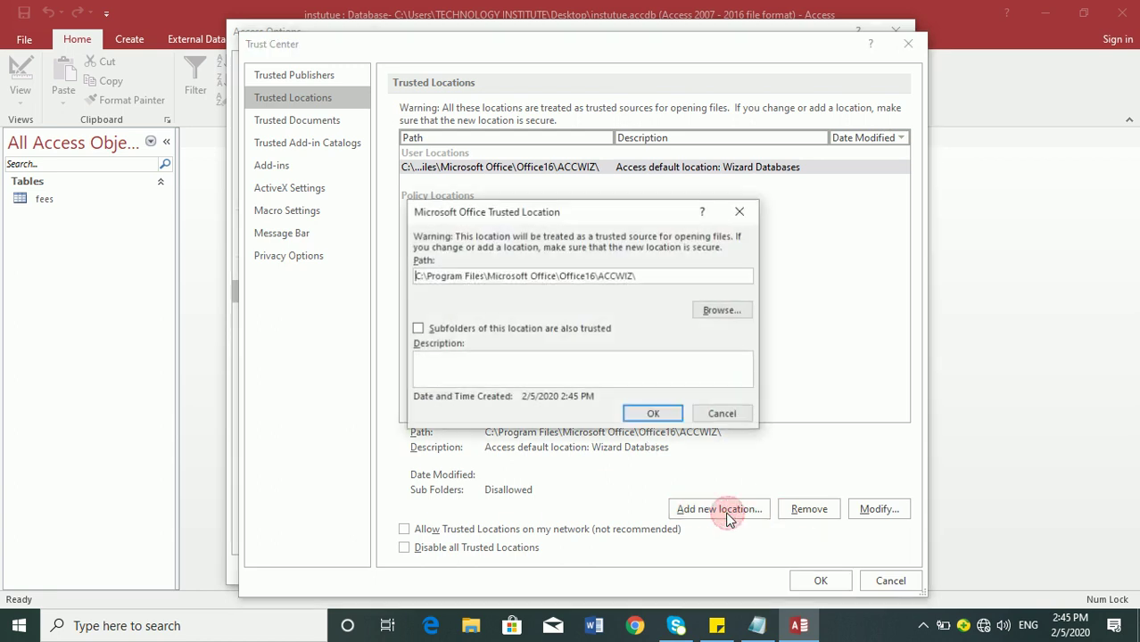
left_click(719, 315)
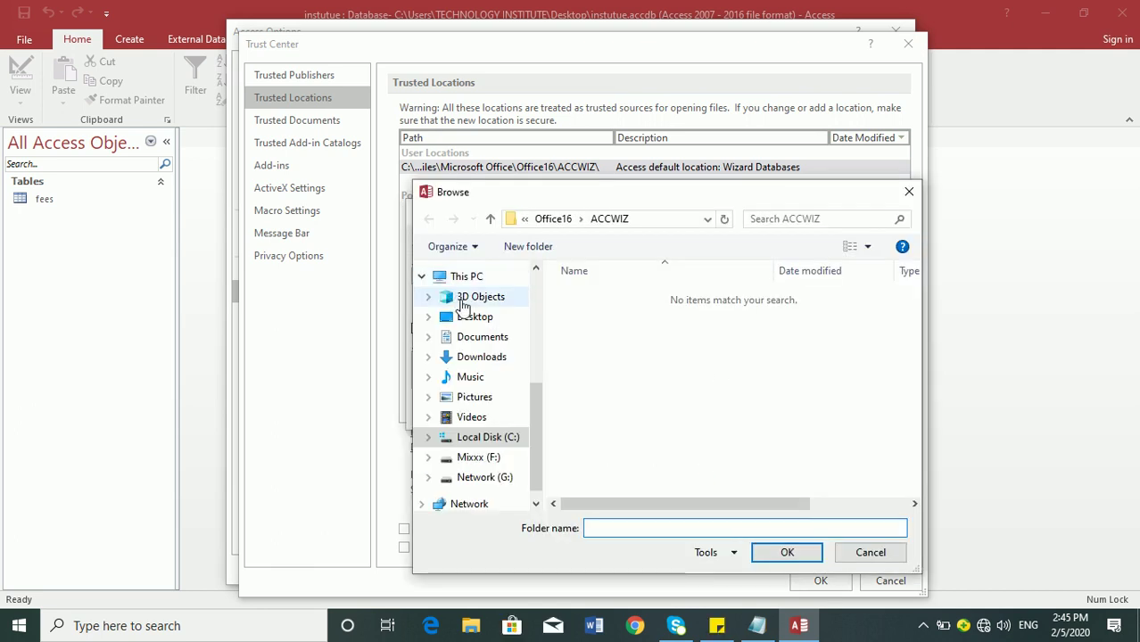
left_click(463, 317)
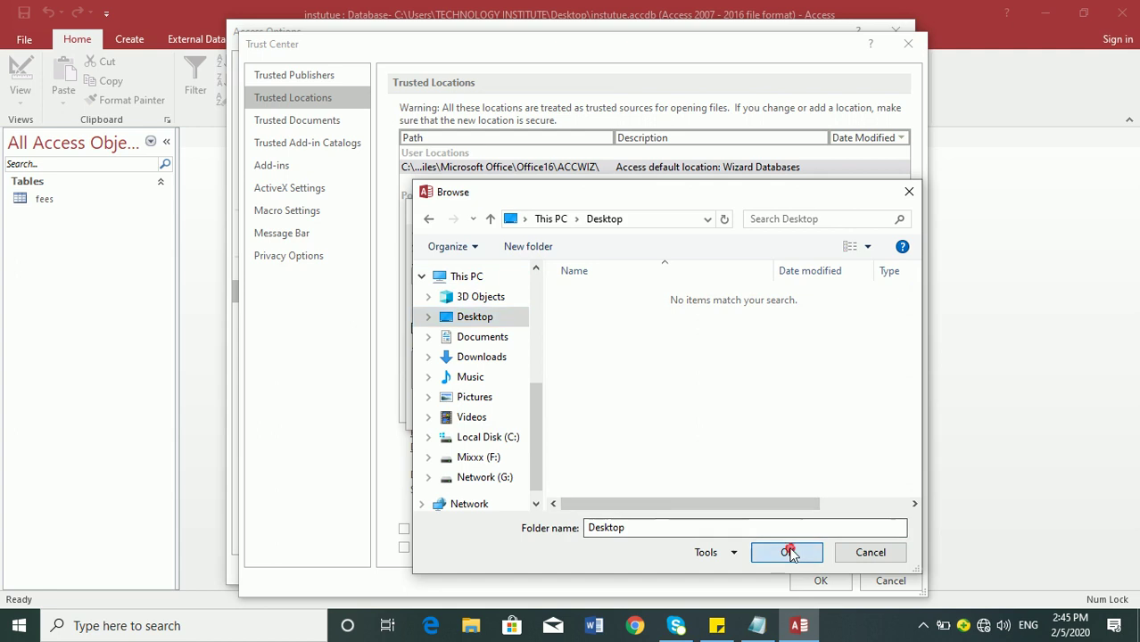
left_click(786, 552)
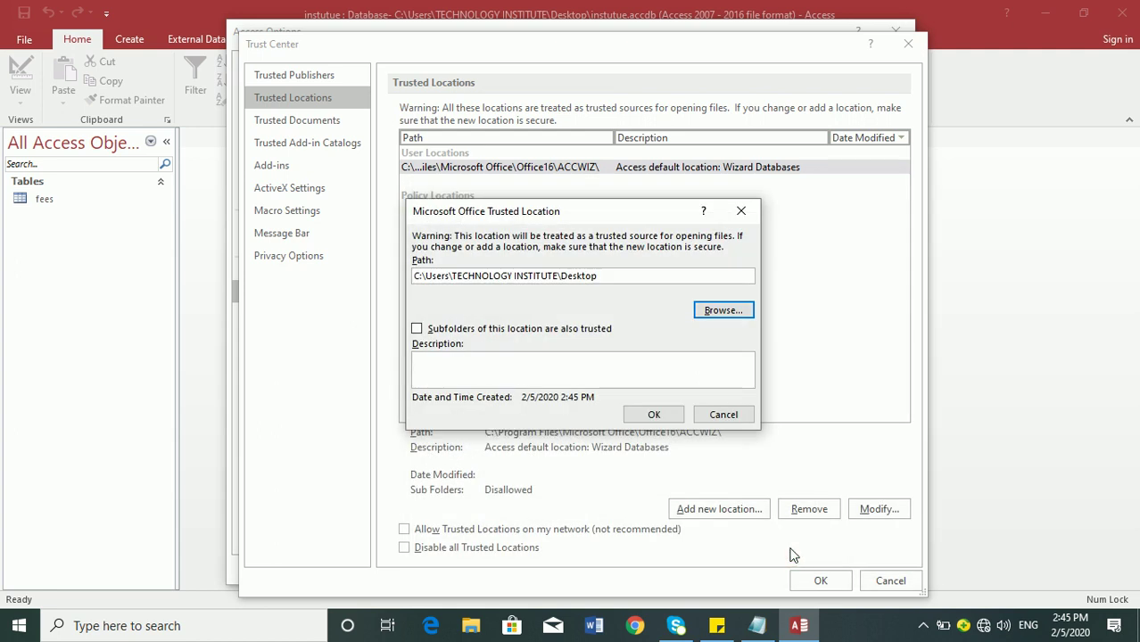
left_click(417, 328)
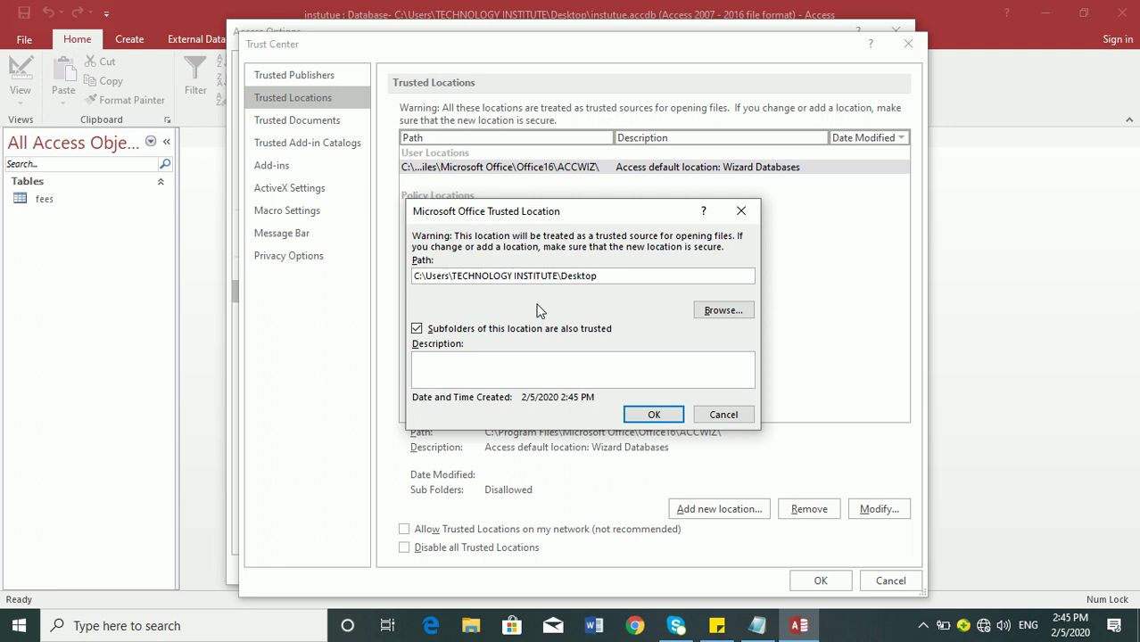
left_click(654, 414)
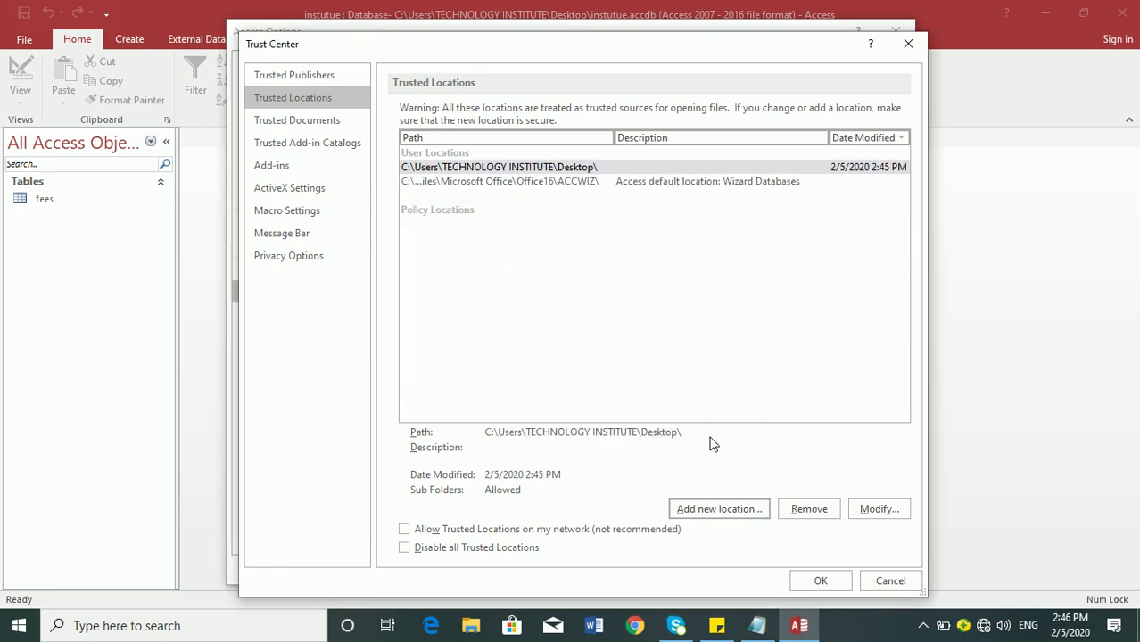
left_click(820, 581)
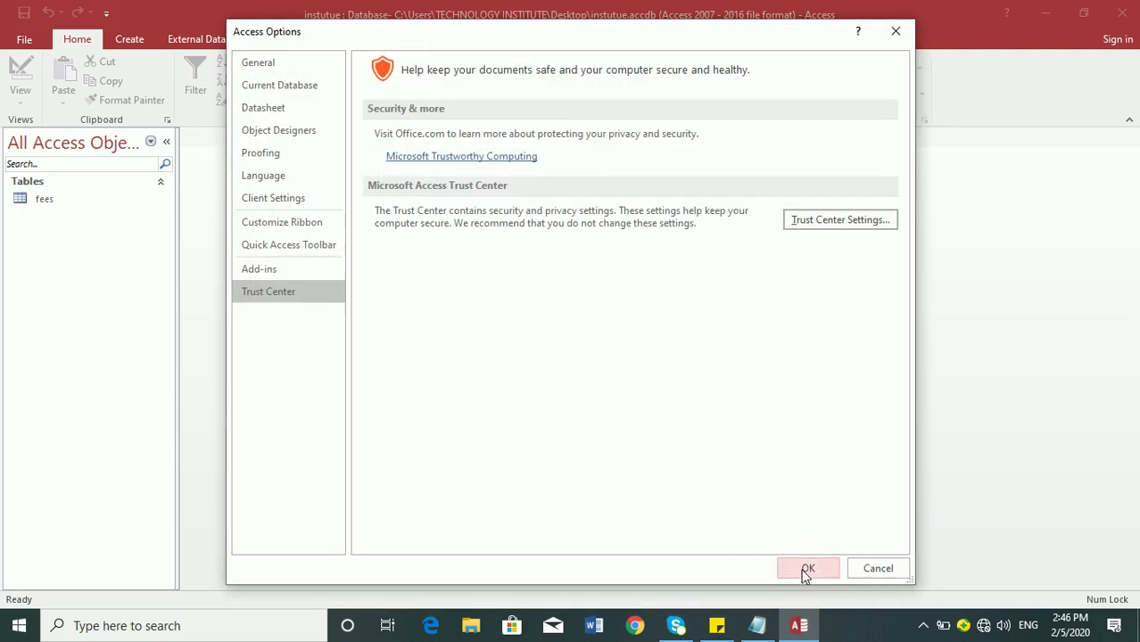
left_click(802, 569)
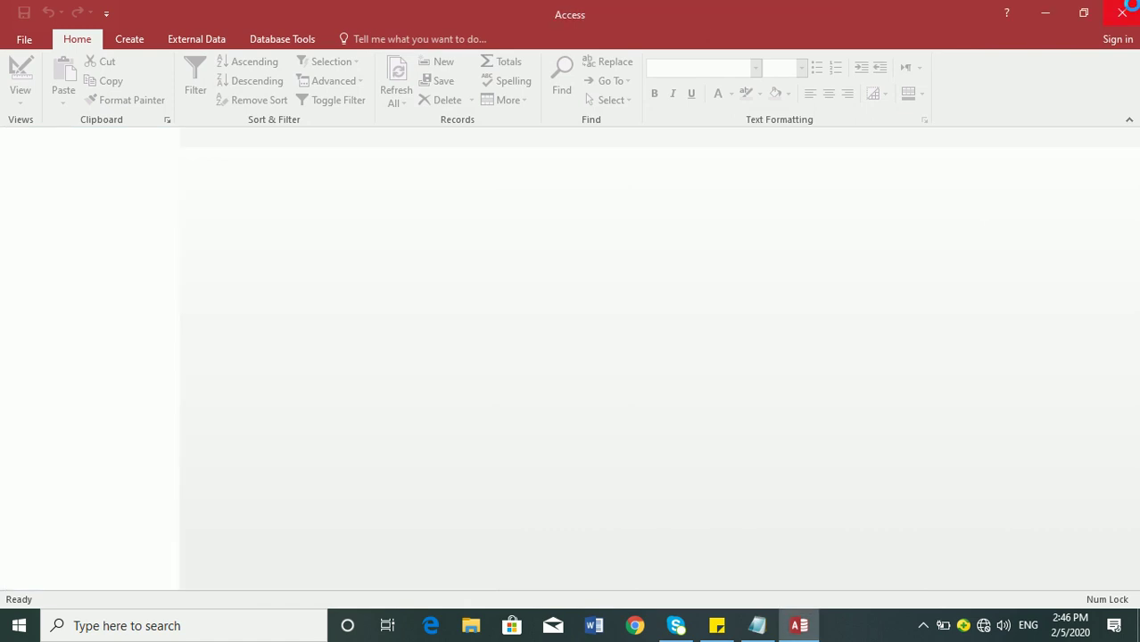
- Close Access and reopen the instutue database from its Desktop icon
left_click(1122, 13)
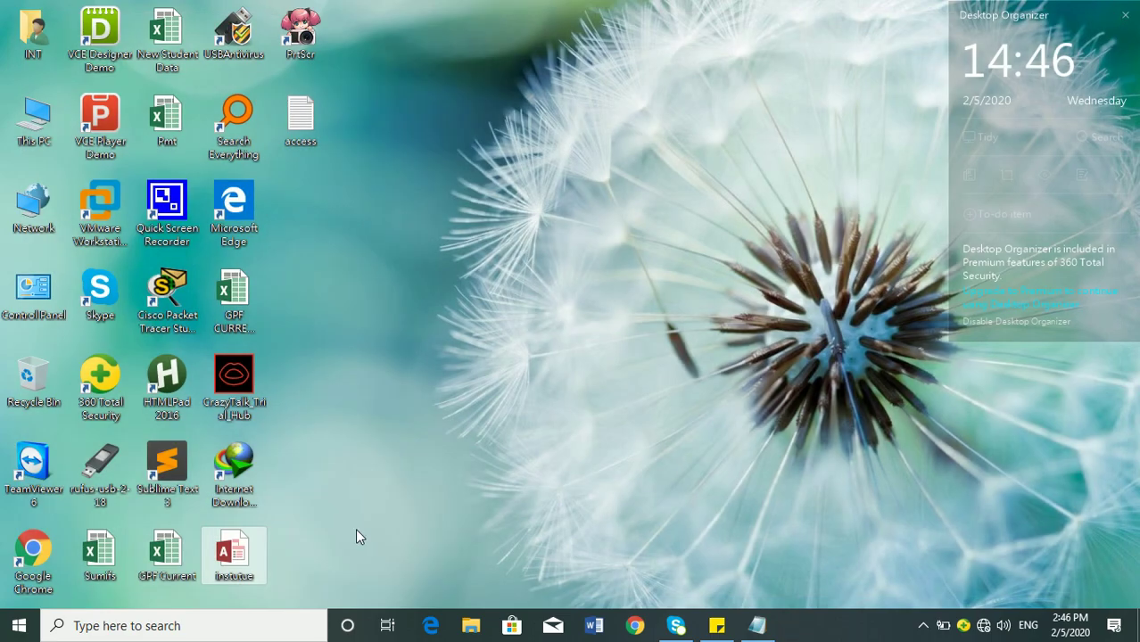
double_click(250, 558)
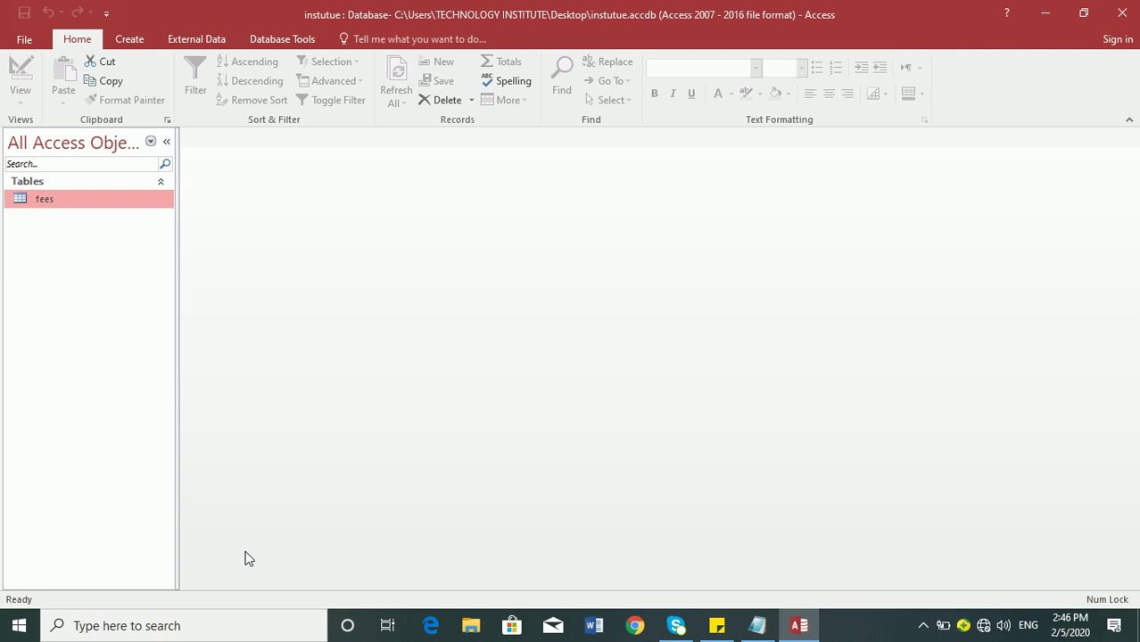
- Open the fees table, step through record 1's fields and dismiss the hyperlink security warning
double_click(31, 201)
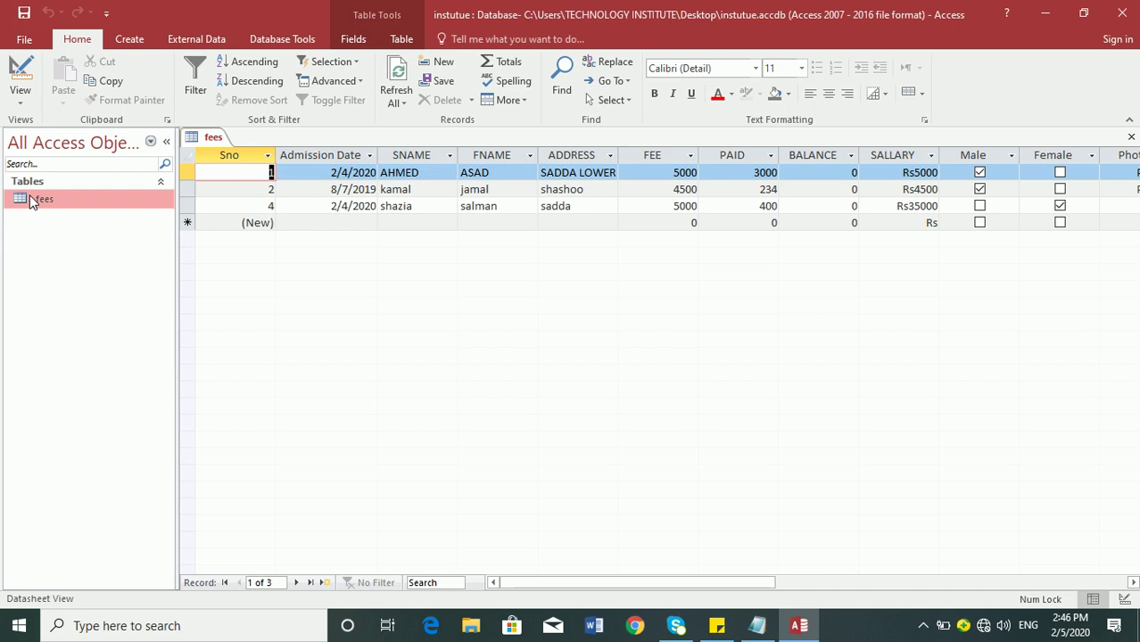
key("Tab")
key("Tab")
key("Tab")
key("Tab")
key("Tab")
key("Tab")
key("Tab")
key("Tab")
key("Tab")
key("Tab")
key("Tab")
key("Tab")
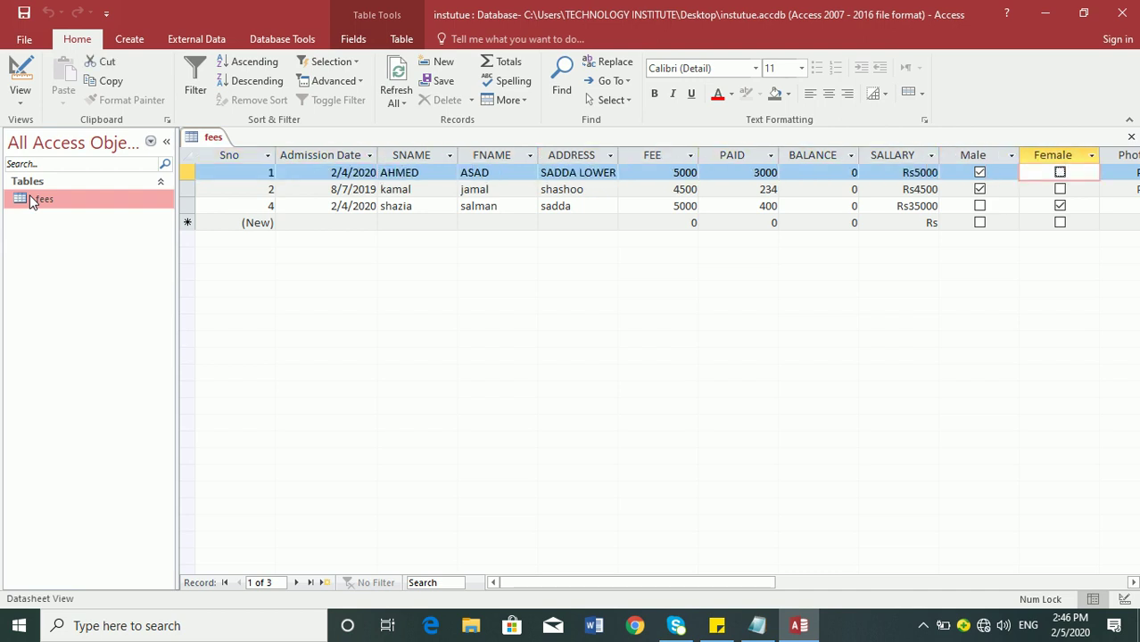
key("Return")
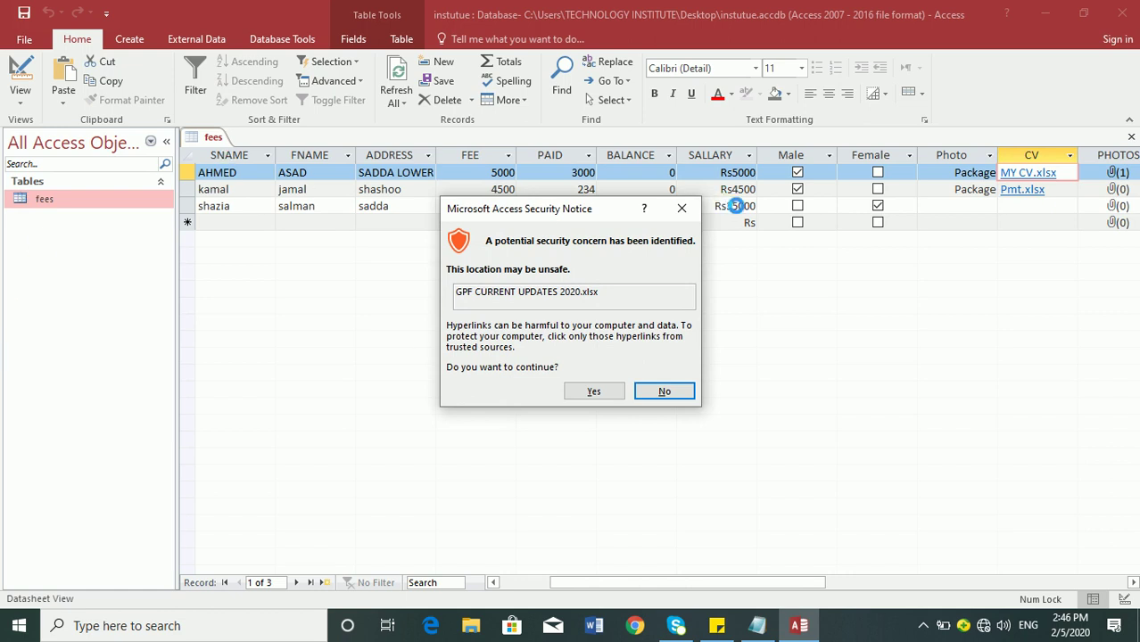
left_click(689, 211)
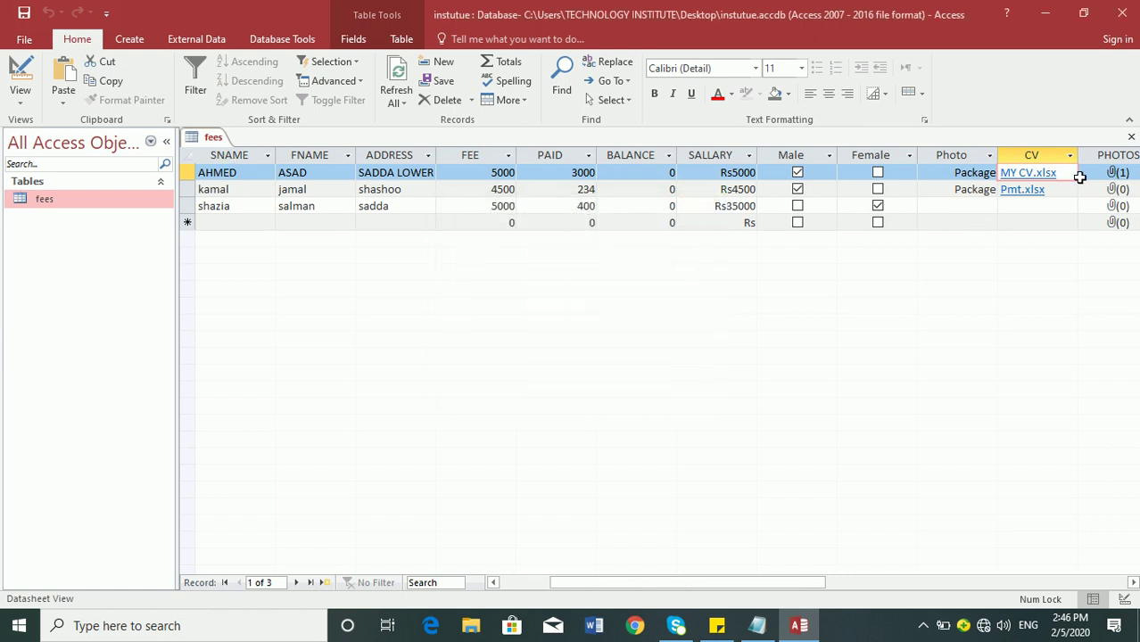
left_click(1090, 174)
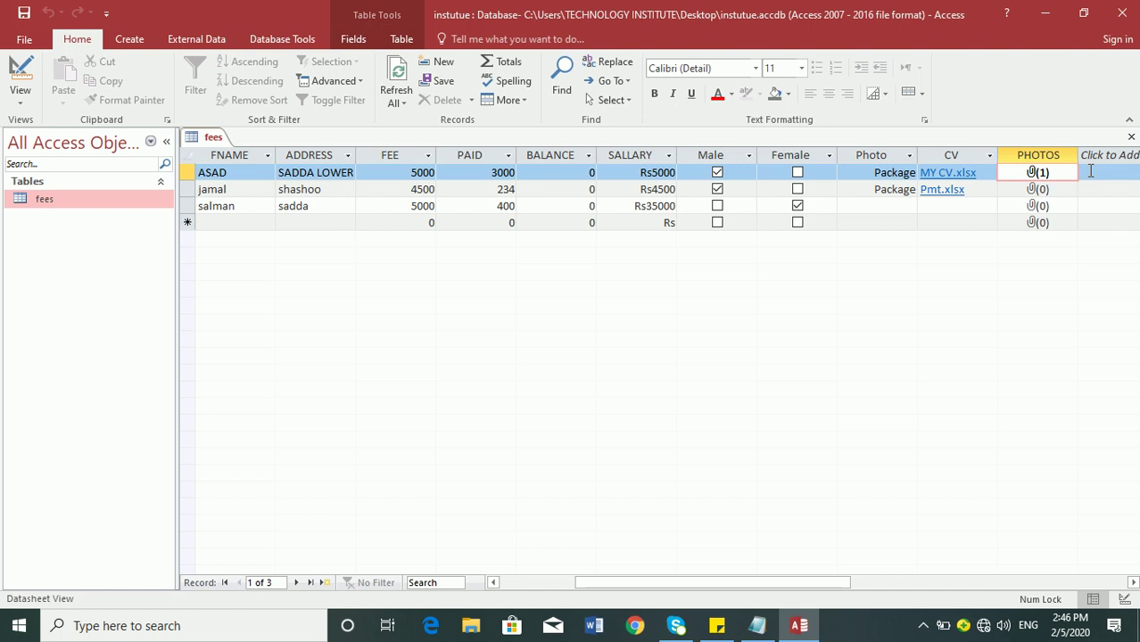
- Switch the fees table to Design view
left_click(924, 625)
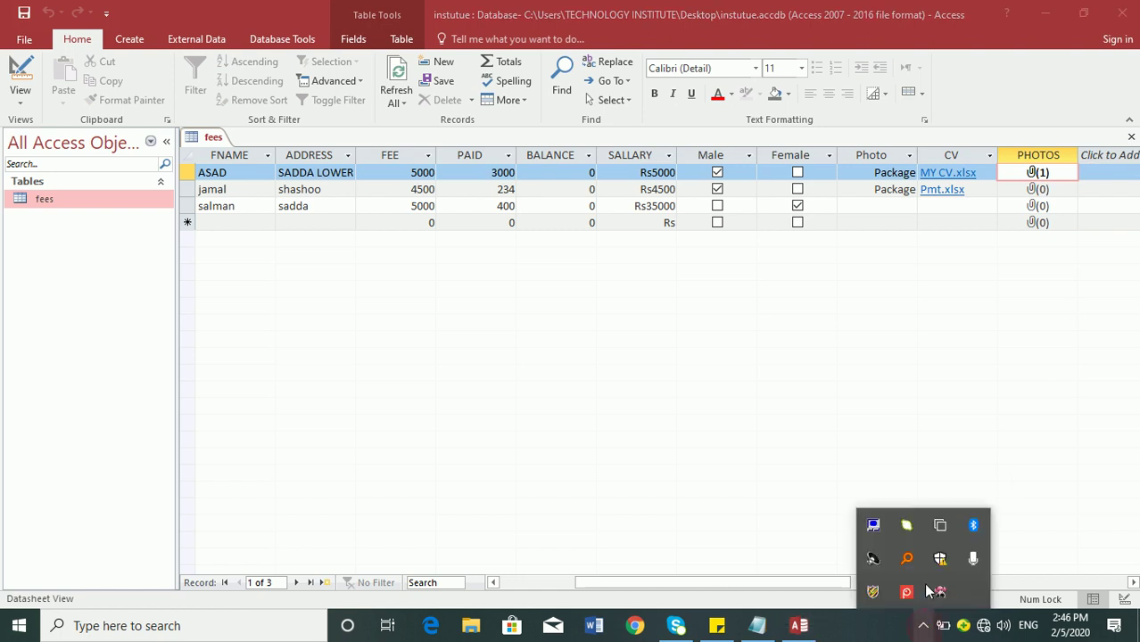
right_click(906, 591)
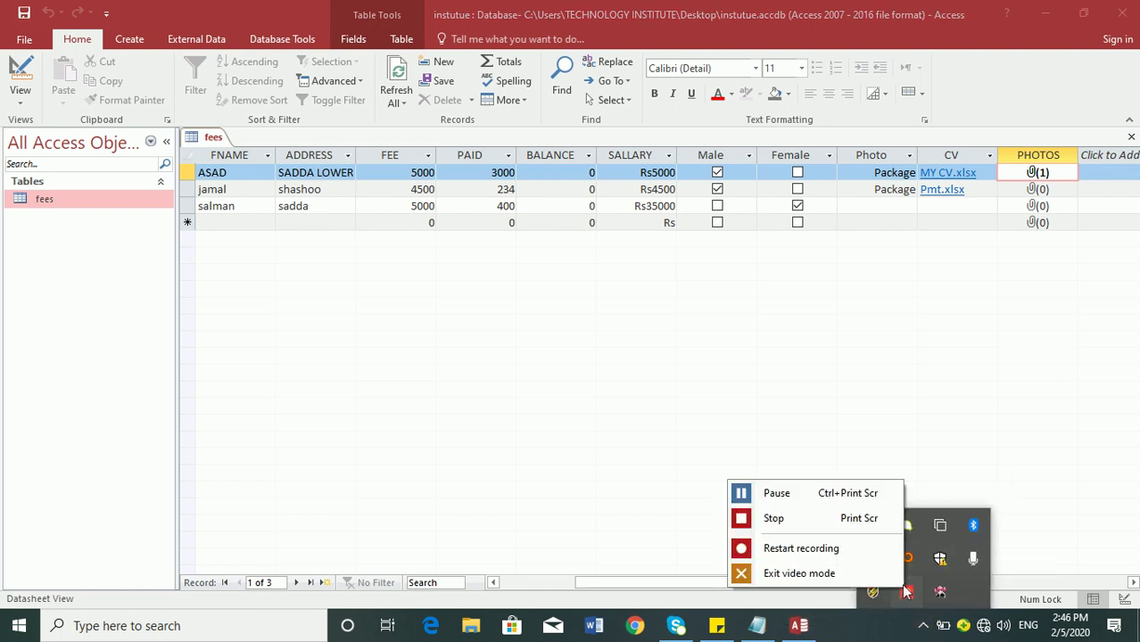
left_click(803, 494)
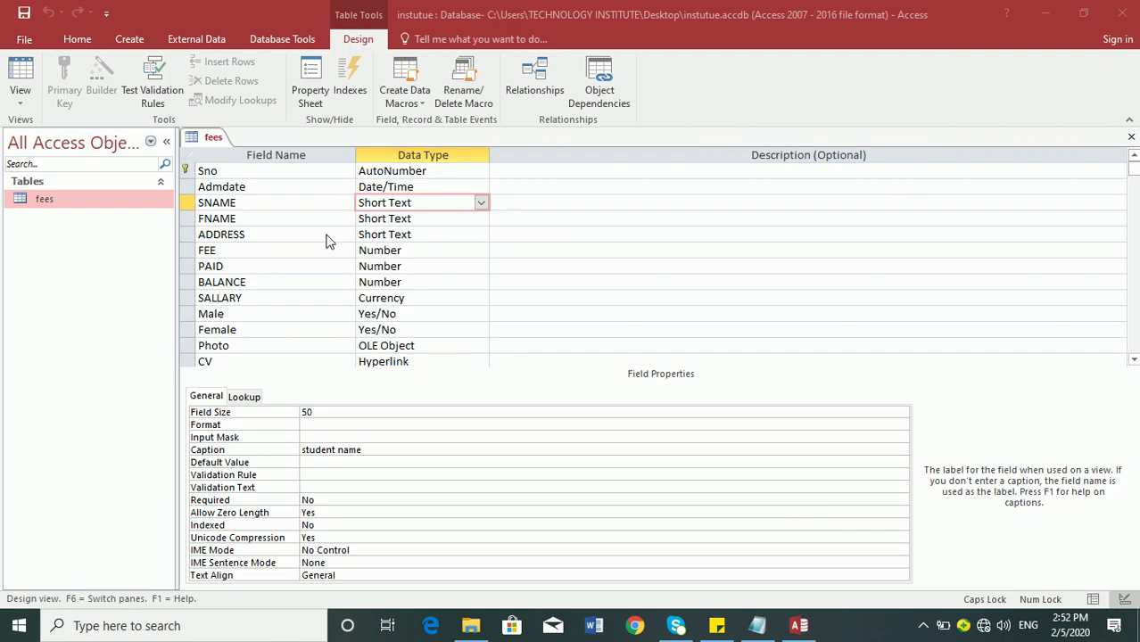
- Check the data types of SNAME, CV and PHOTOS, then drop down the PHOTOS data type list
left_click(275, 200)
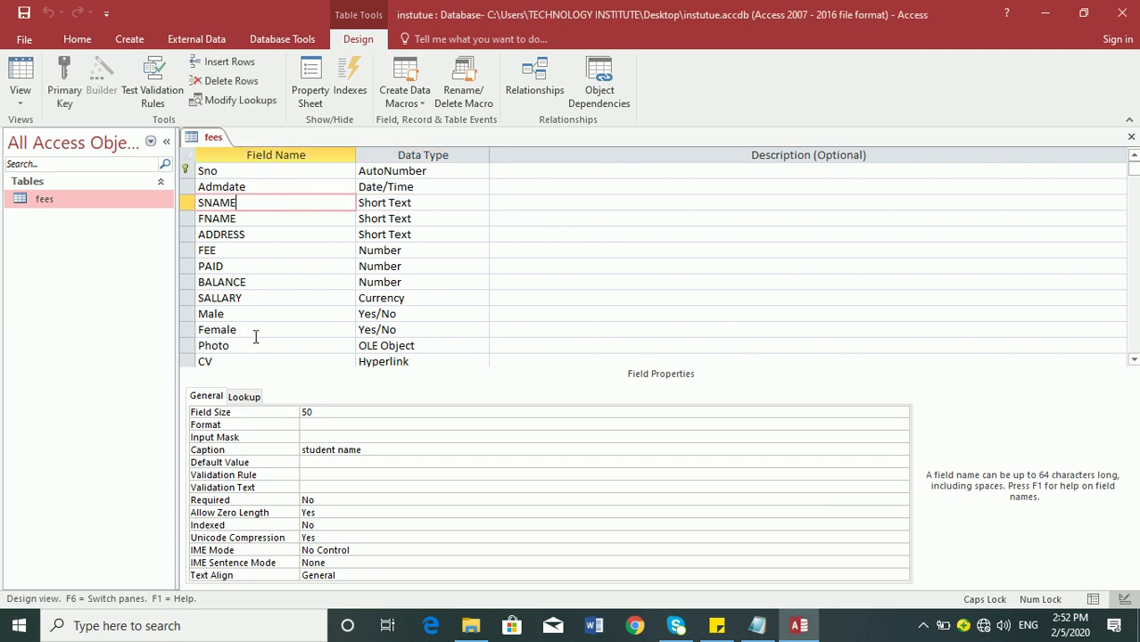
left_click(431, 360)
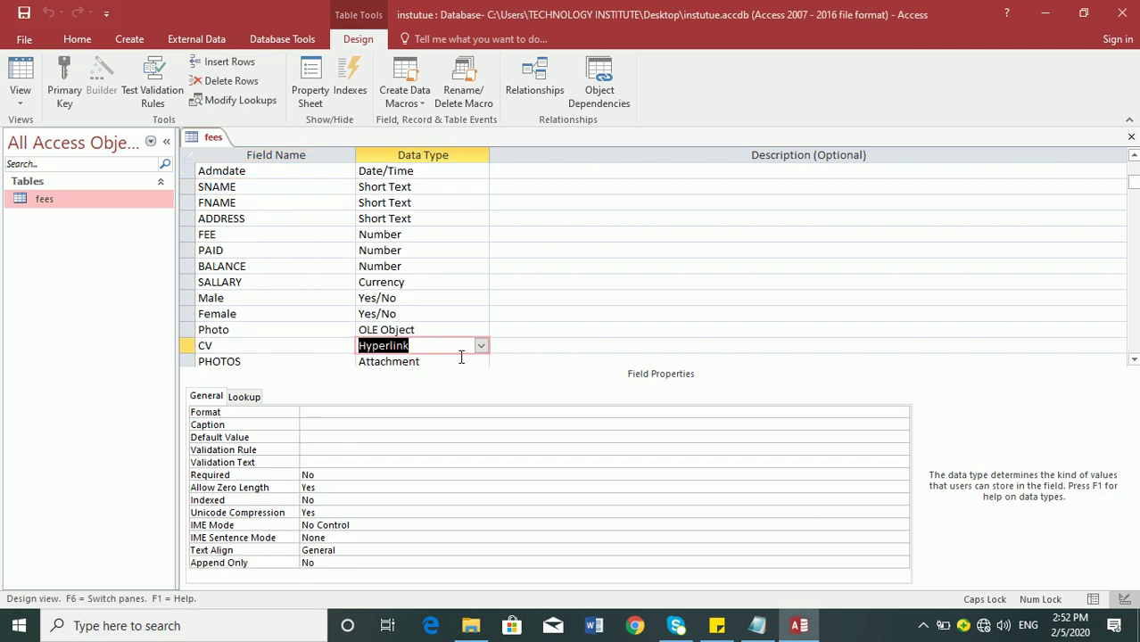
left_click(448, 361)
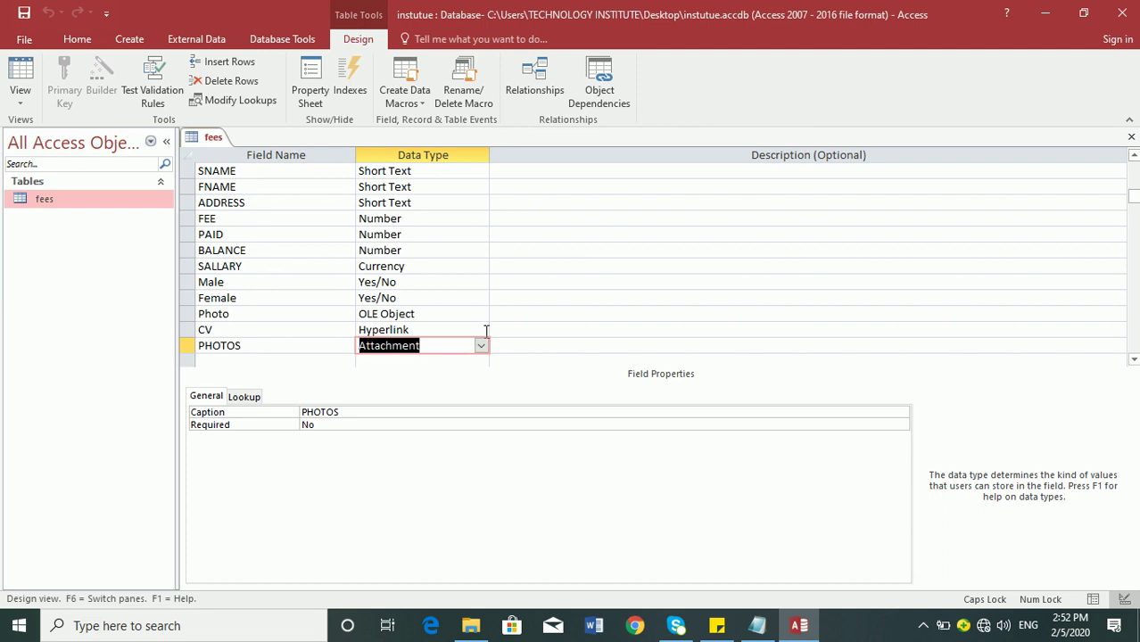
left_click(482, 346)
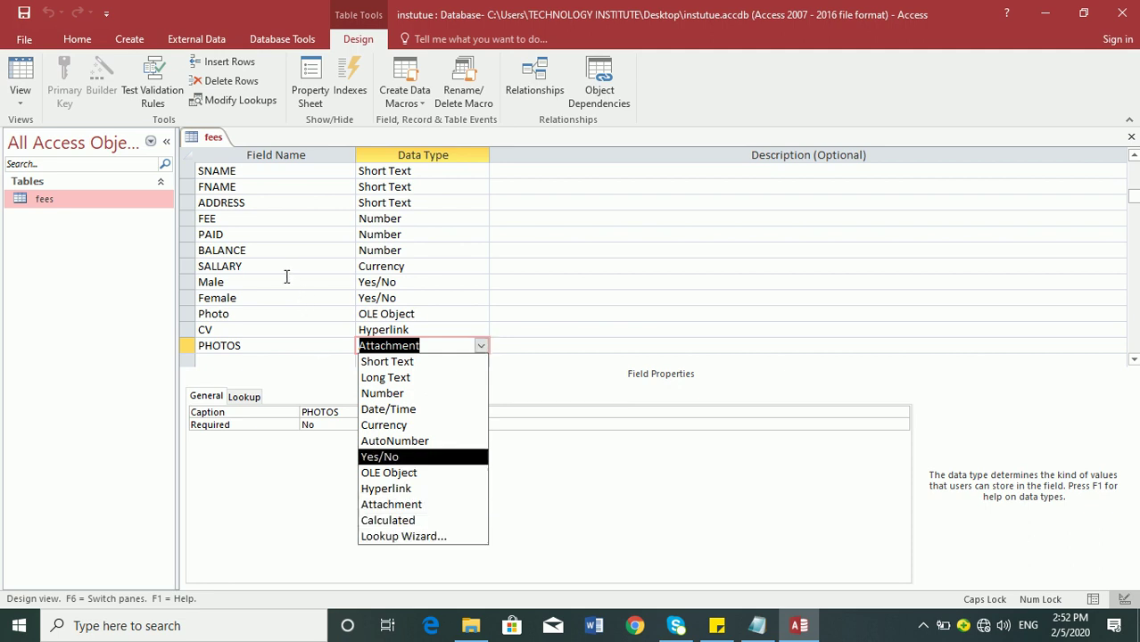
- Review the fields' data types: Number, Currency, Yes/No, Hyperlink and Date/Time
left_click(280, 204)
left_click(277, 187)
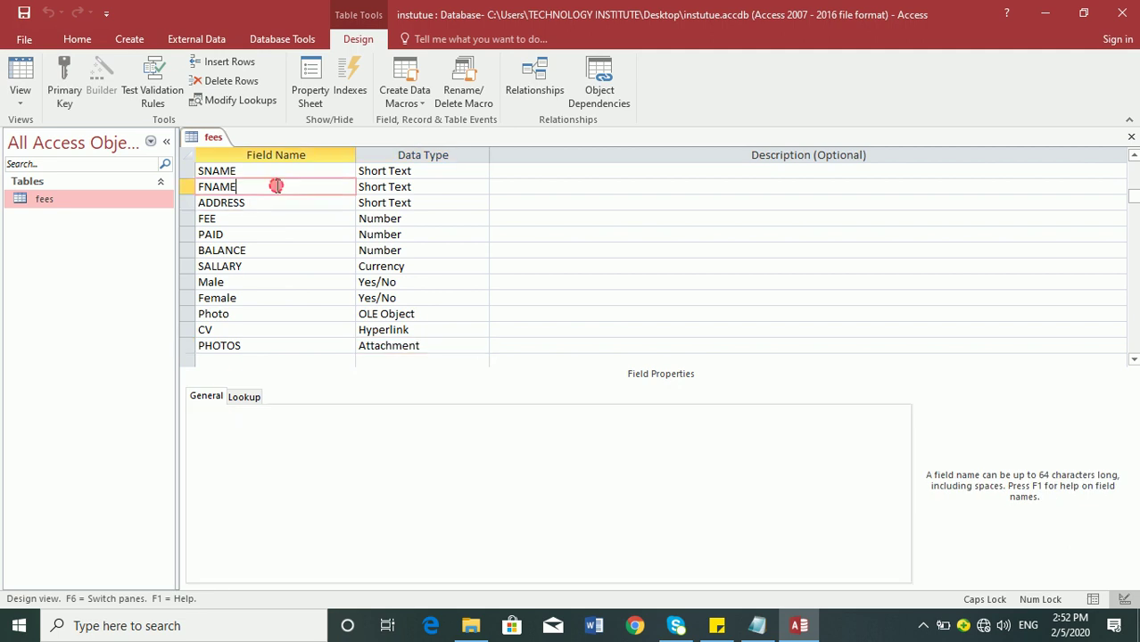
left_click(284, 169)
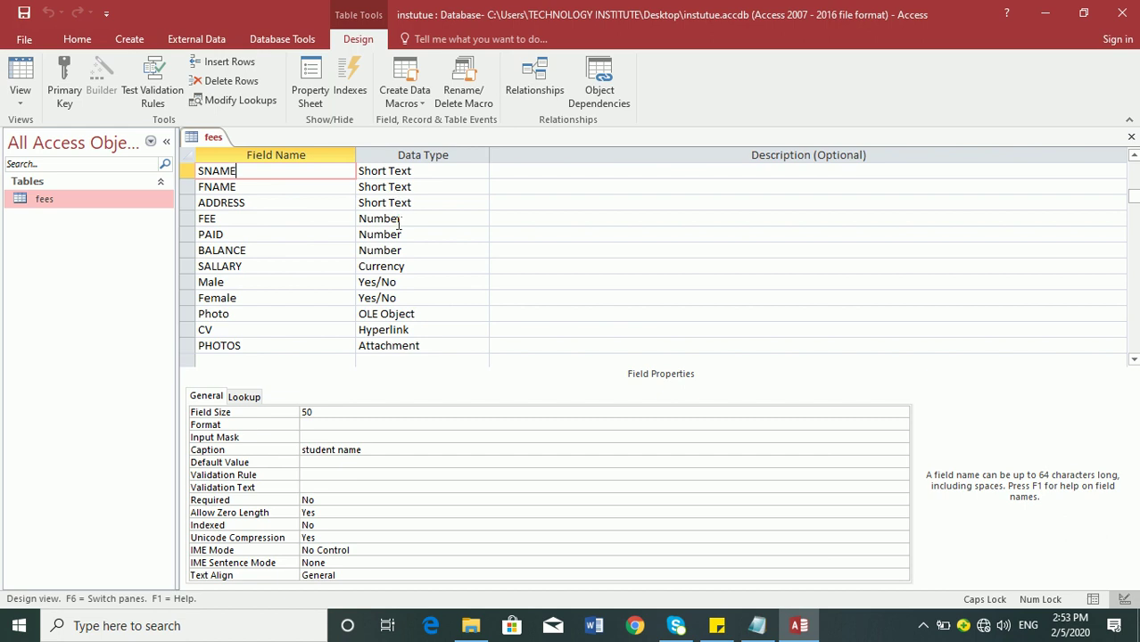
left_click(403, 220)
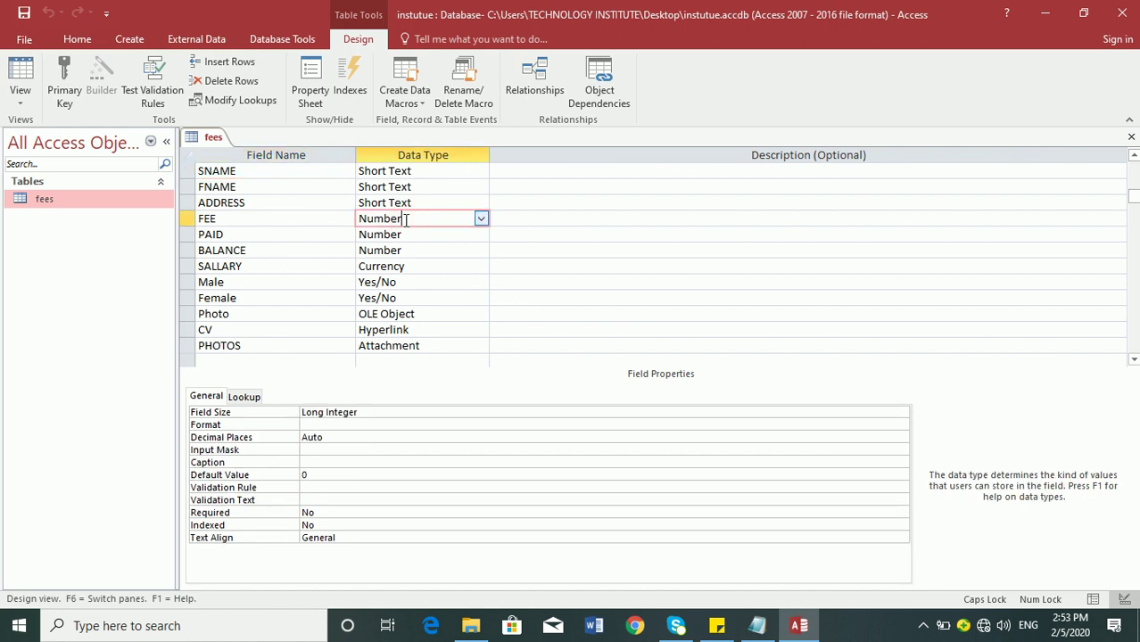
left_click(417, 267)
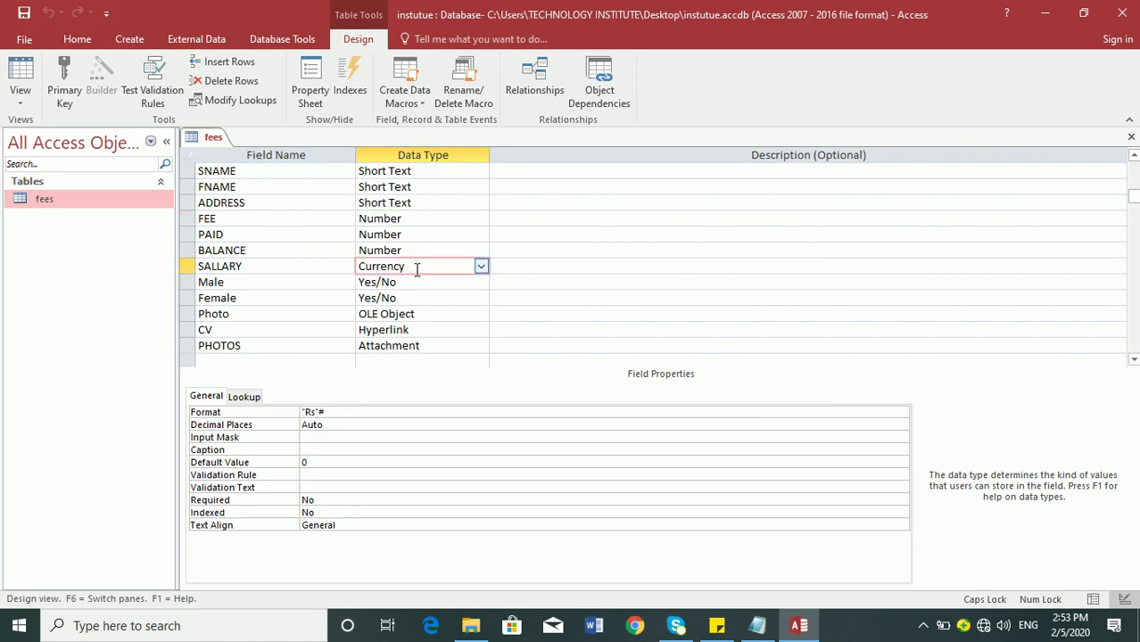
left_click(414, 281)
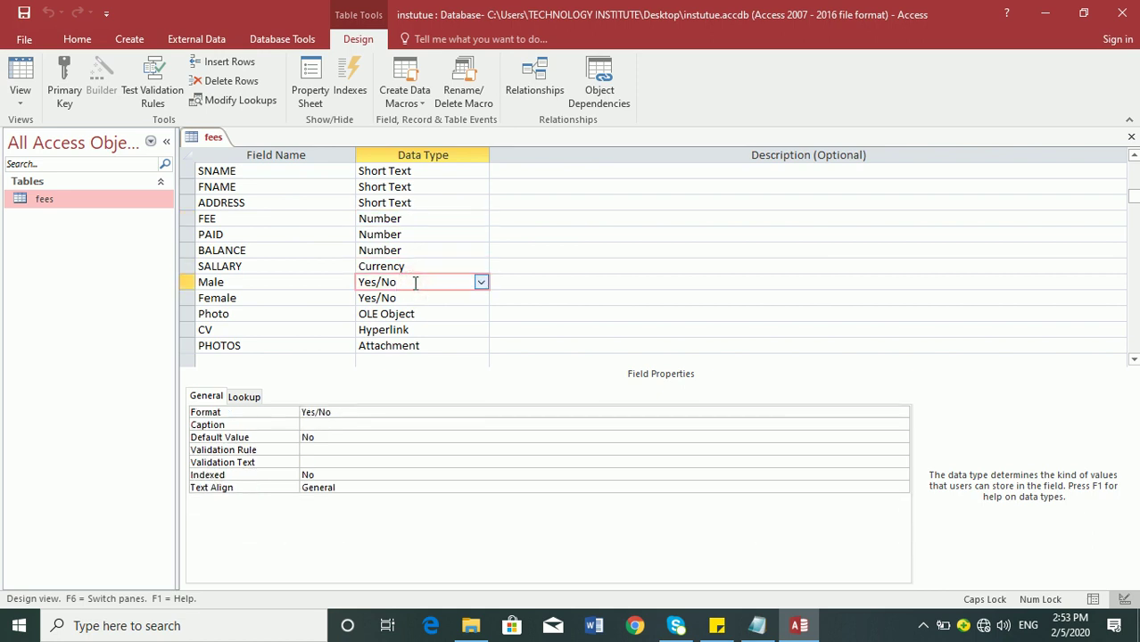
left_click(446, 334)
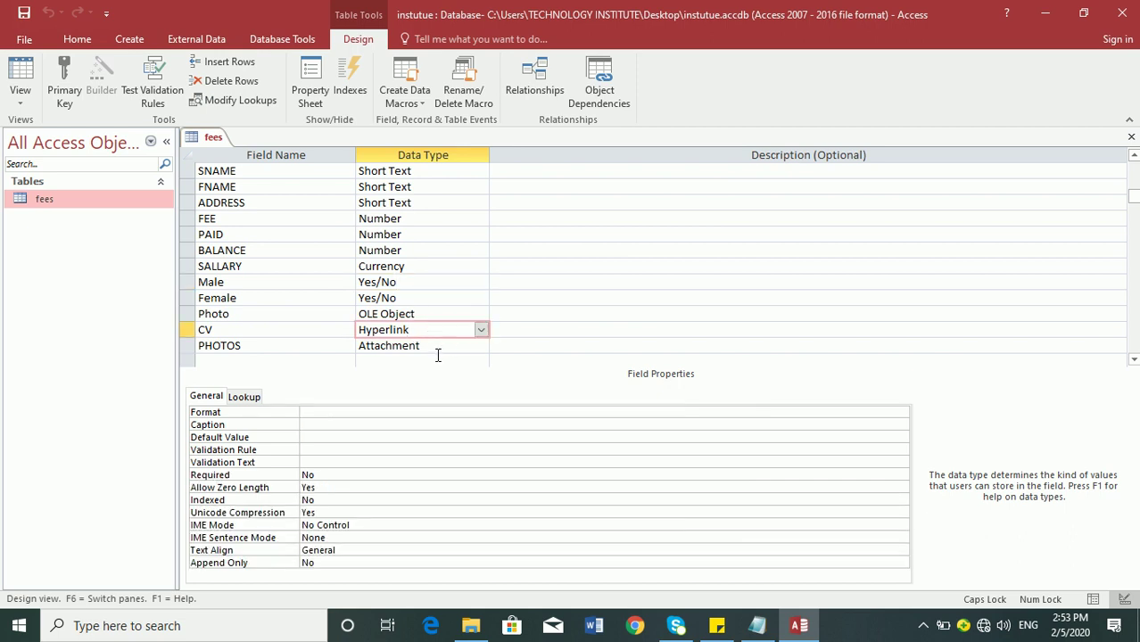
left_click(297, 166)
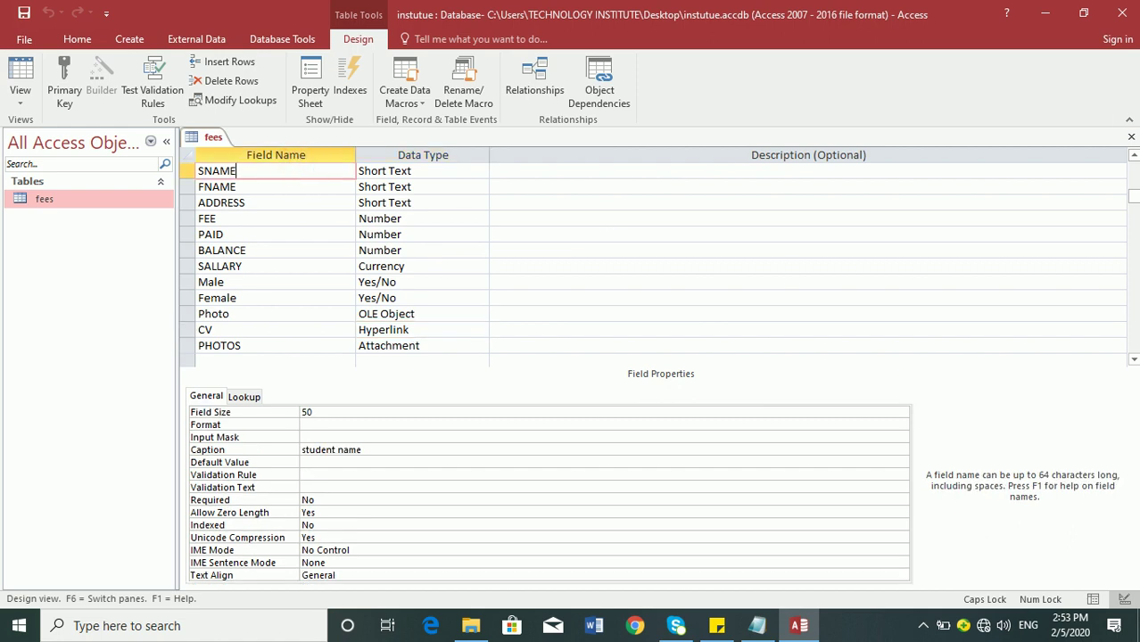
left_click(1133, 196)
left_click_drag(1132, 196, 1133, 164)
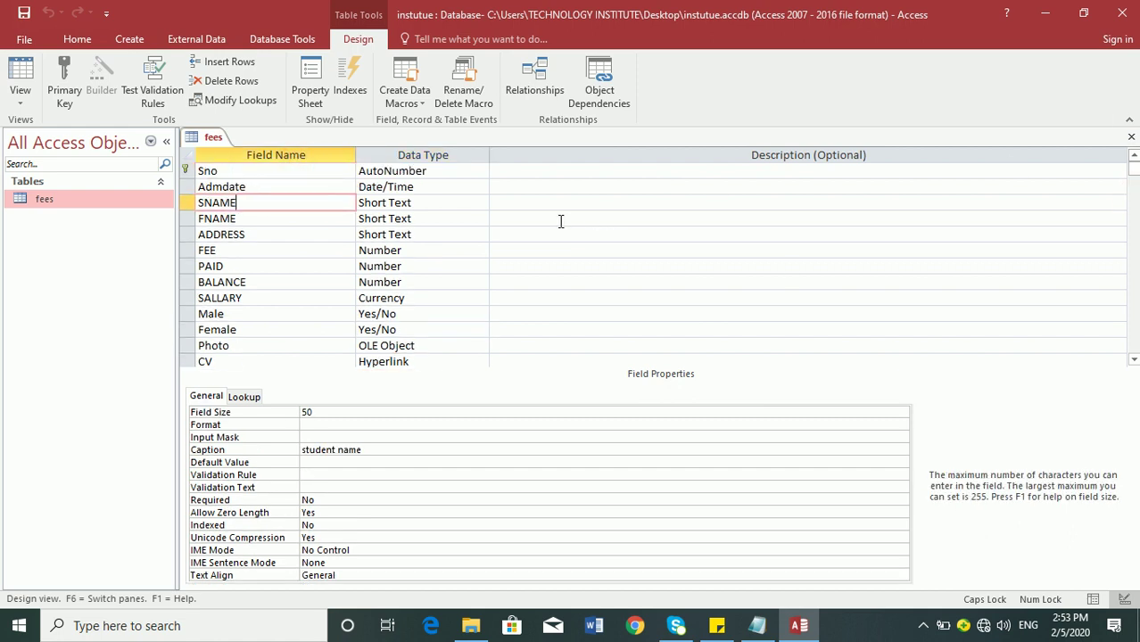
left_click(466, 187)
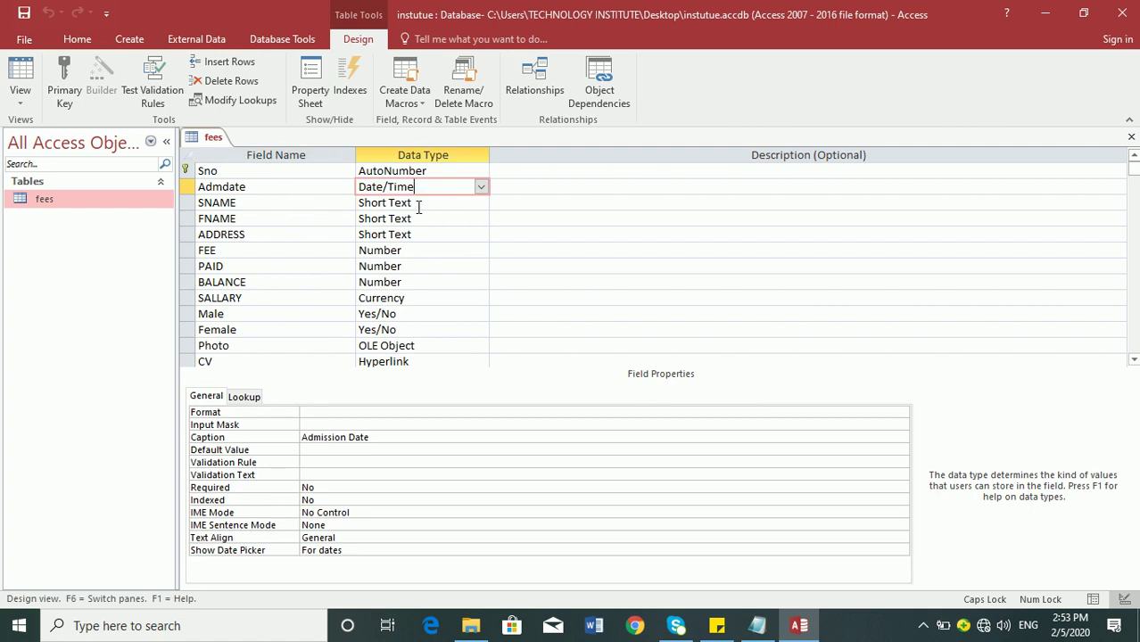
- Change the SNAME field size from 50 to 20
key("Down")
double_click(307, 412)
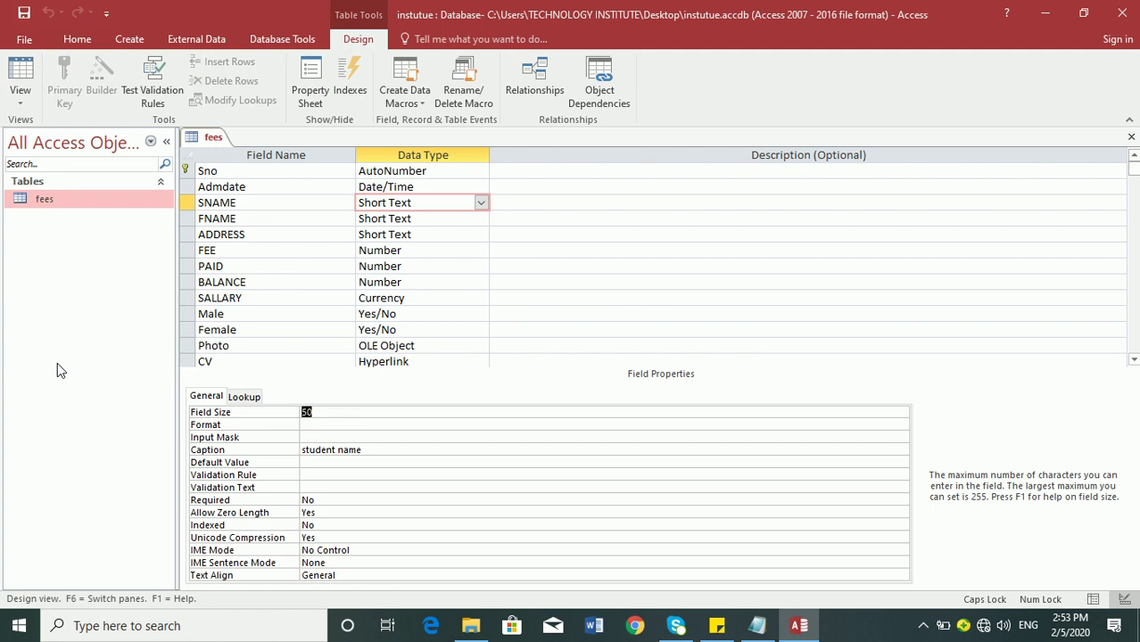
type("20")
key("Tab")
- Save the table design, accepting both possible data-loss warnings
key("ctrl+s")
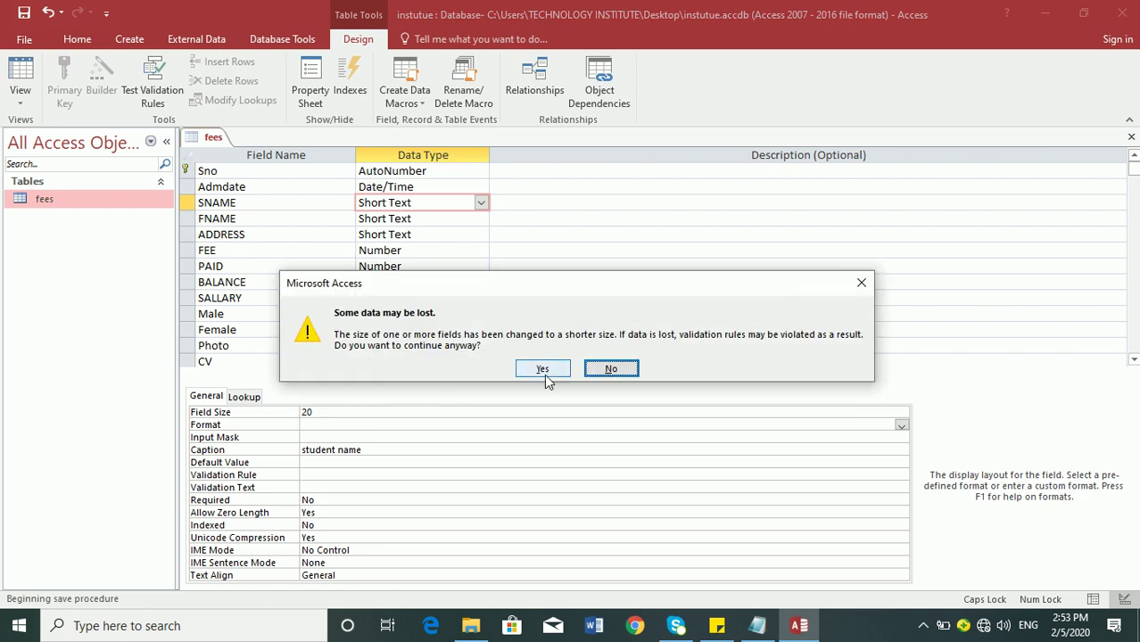
left_click(544, 374)
left_click(541, 375)
- In Datasheet view, replace the first record's student name with a new name in capitals
left_click(21, 80)
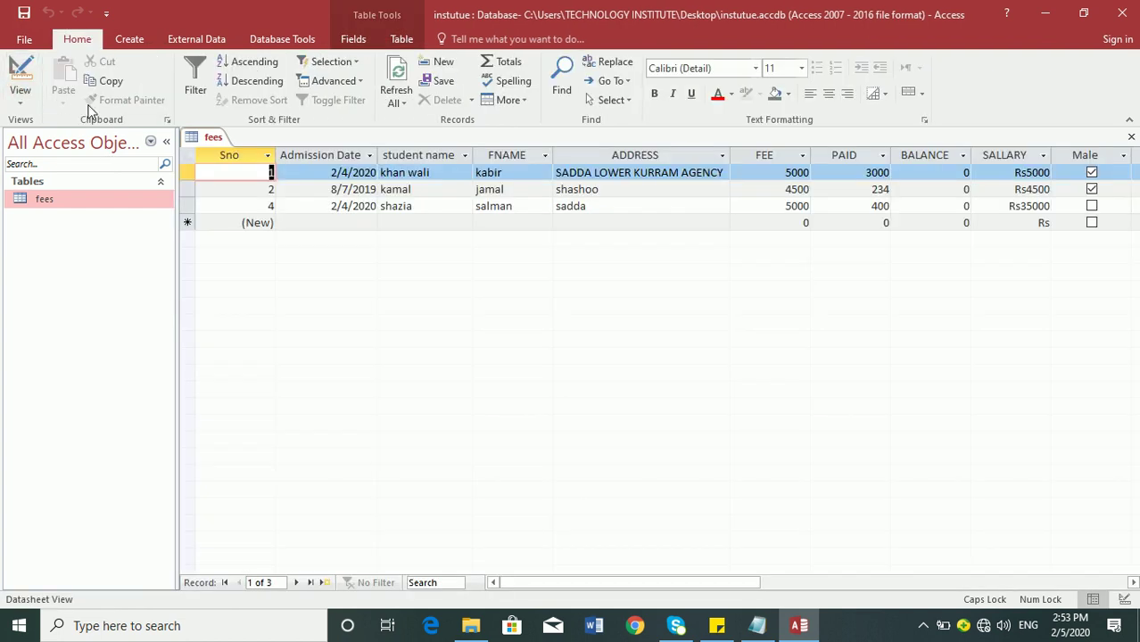
key("Tab")
key("Tab")
type("DJFKASDJFLSDK")
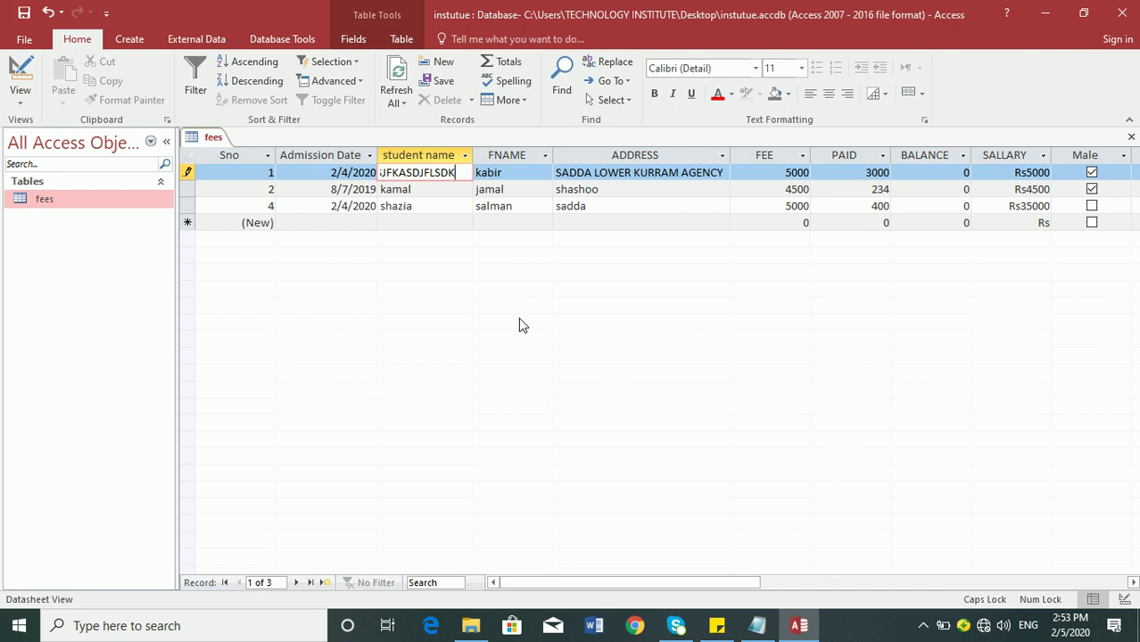
key("BackSpace")
key("BackSpace")
key("BackSpace")
key("BackSpace")
key("BackSpace")
key("BackSpace")
key("BackSpace")
key("BackSpace")
key("BackSpace")
key("BackSpace")
key("BackSpace")
key("BackSpace")
key("BackSpace")
key("Tab")
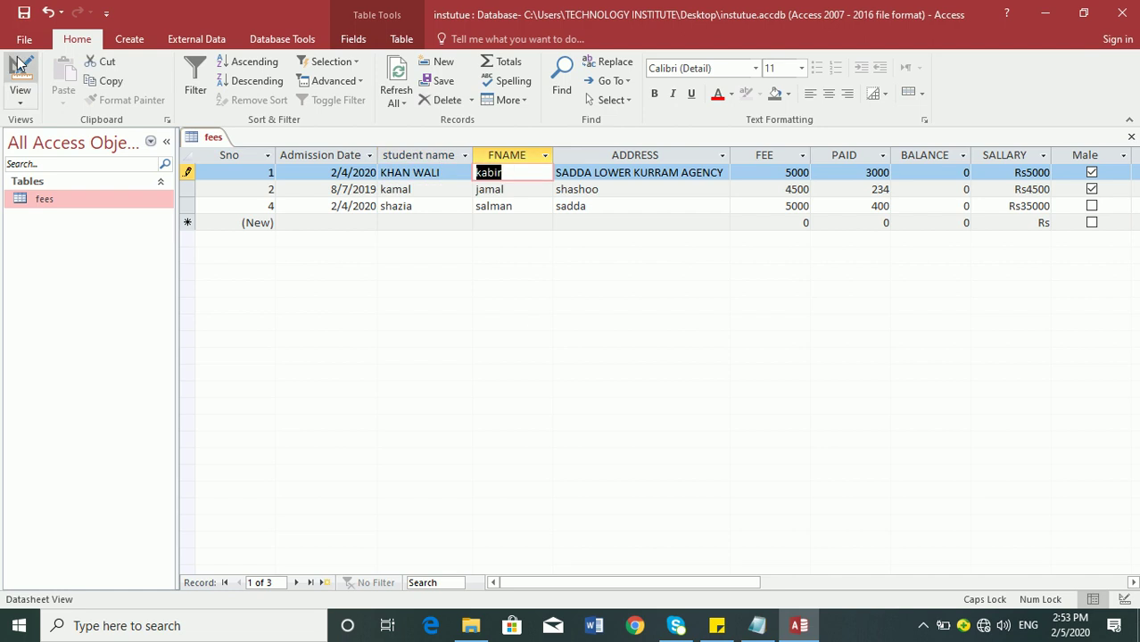
left_click(7, 62)
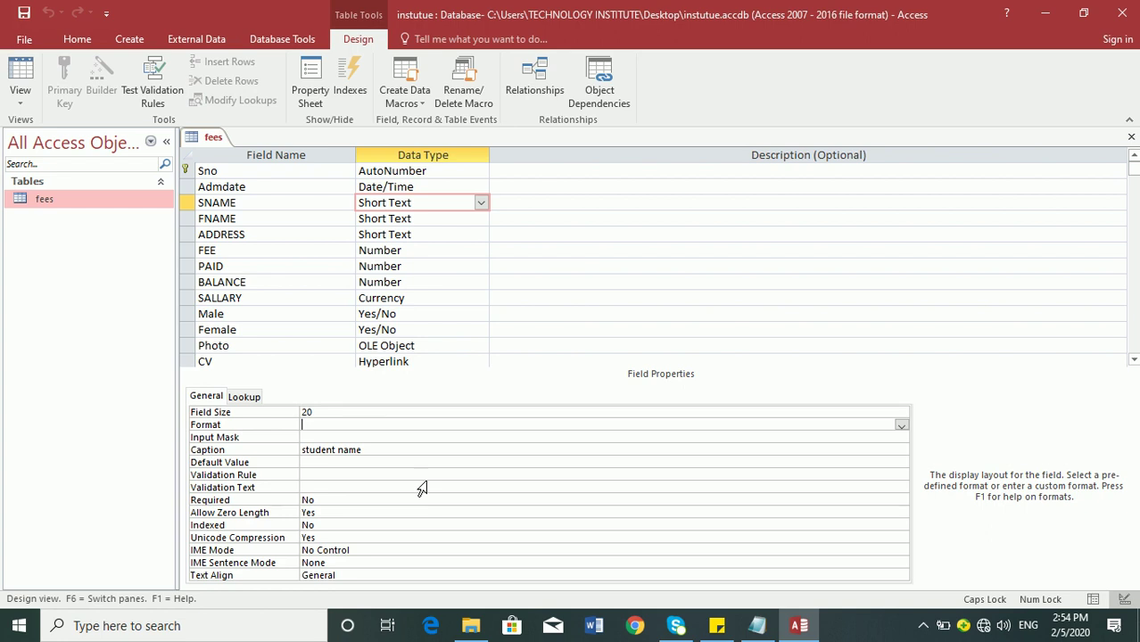
- Enter >[RED] as the SNAME field's Format property
type(">[RED]")
key("Return")
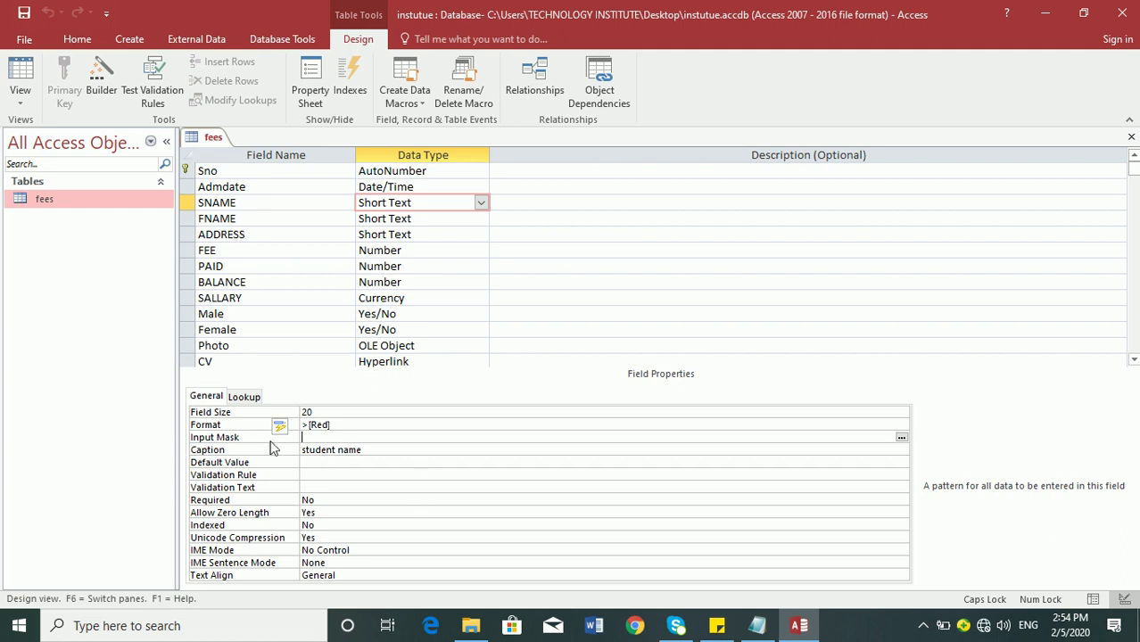
- In Datasheet view, start a new record with today's date, 2/5/2020, as admission date
left_click(22, 72)
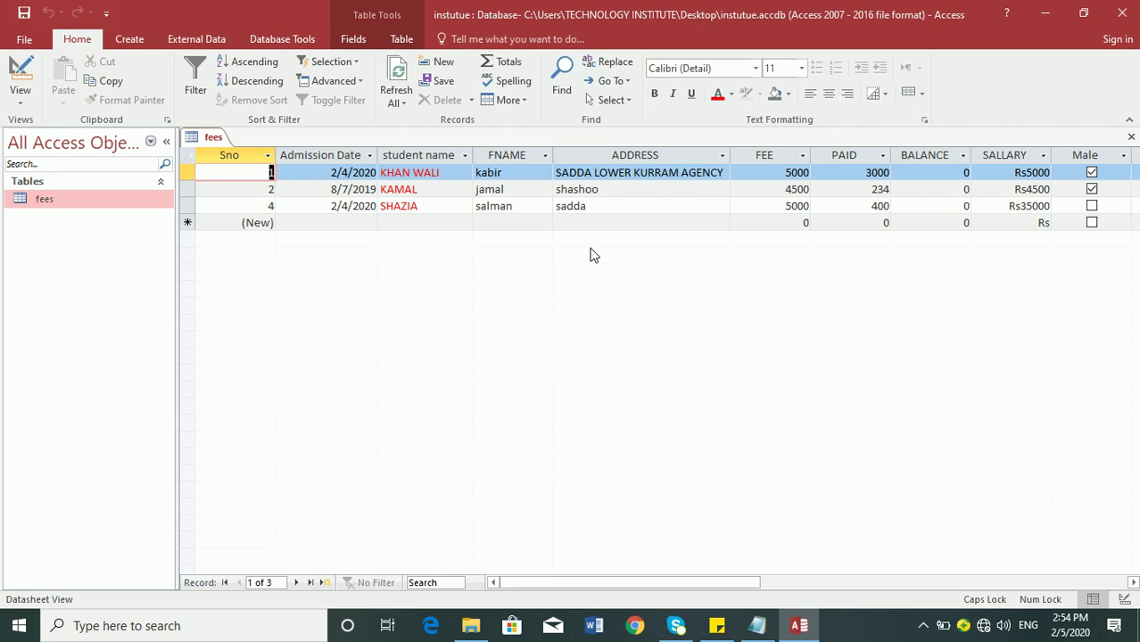
key("Caps_Lock")
left_click(419, 222)
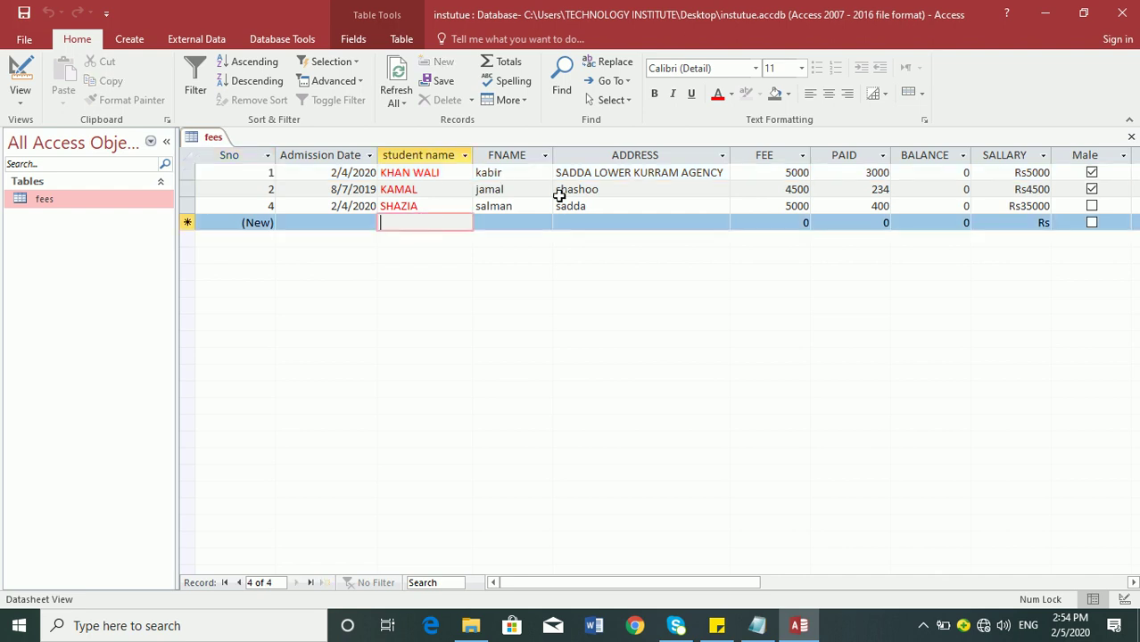
key("shift+Tab")
key("ctrl+Up")
key("Down")
key("Down")
key("Down")
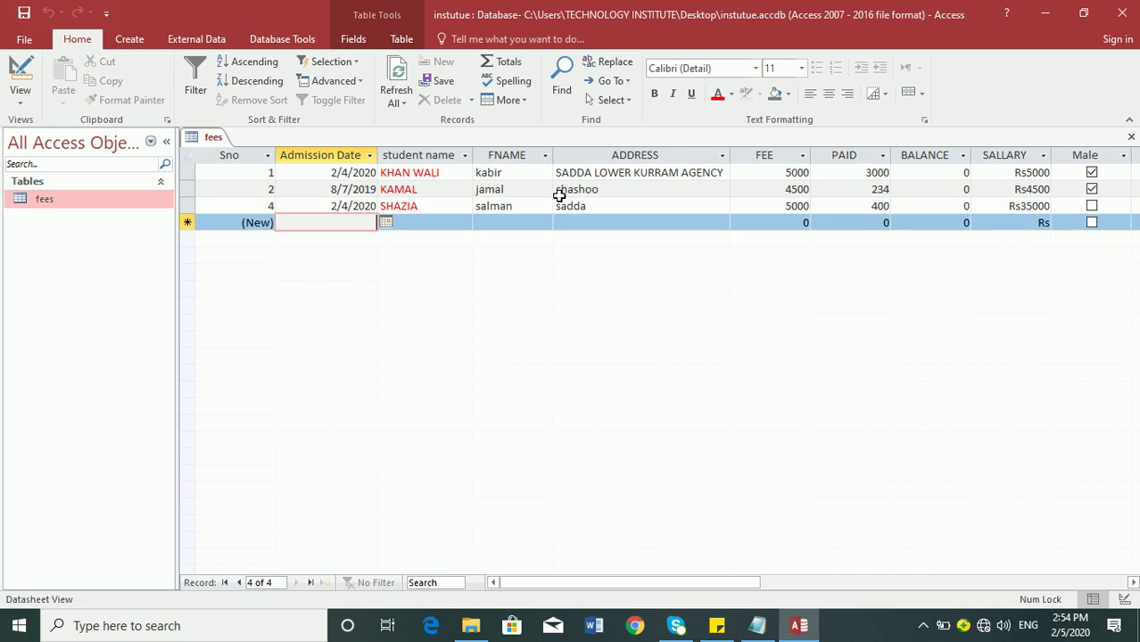
key("ctrl+semicolon")
- Enter the new record's student name and father's name, then save the record
key("Tab")
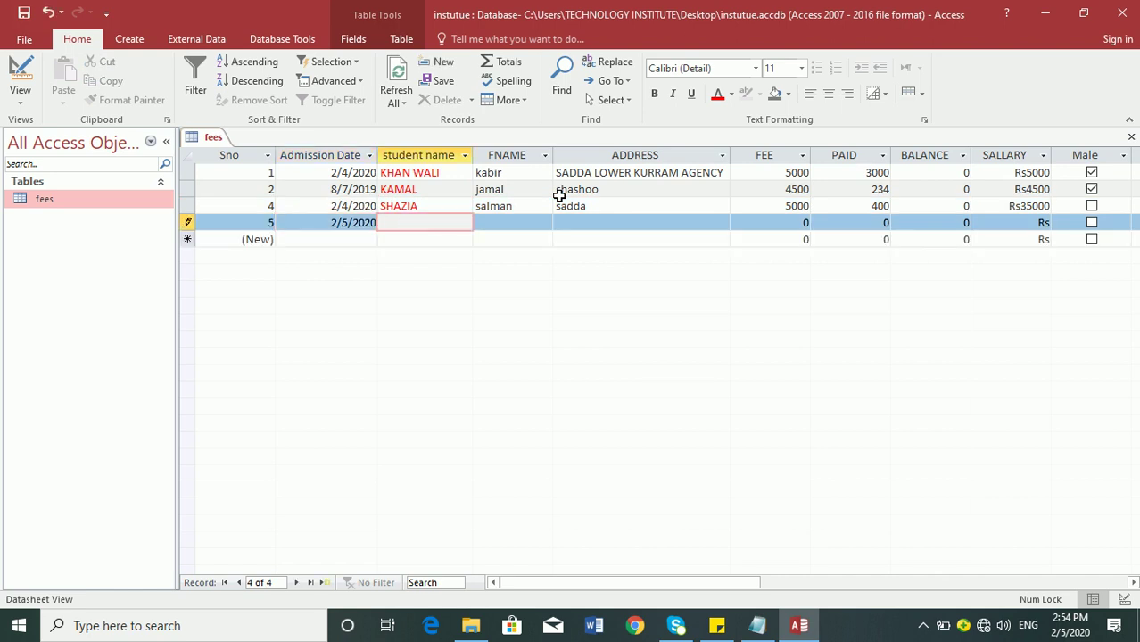
type("yasir")
key("Tab")
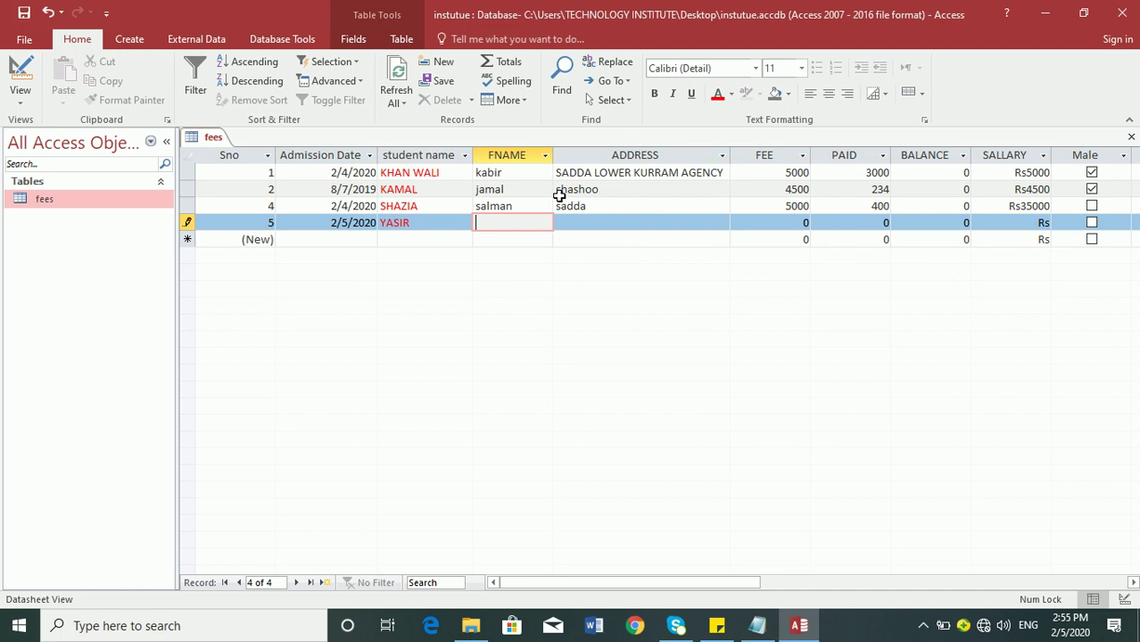
type("ajmal")
key("Tab")
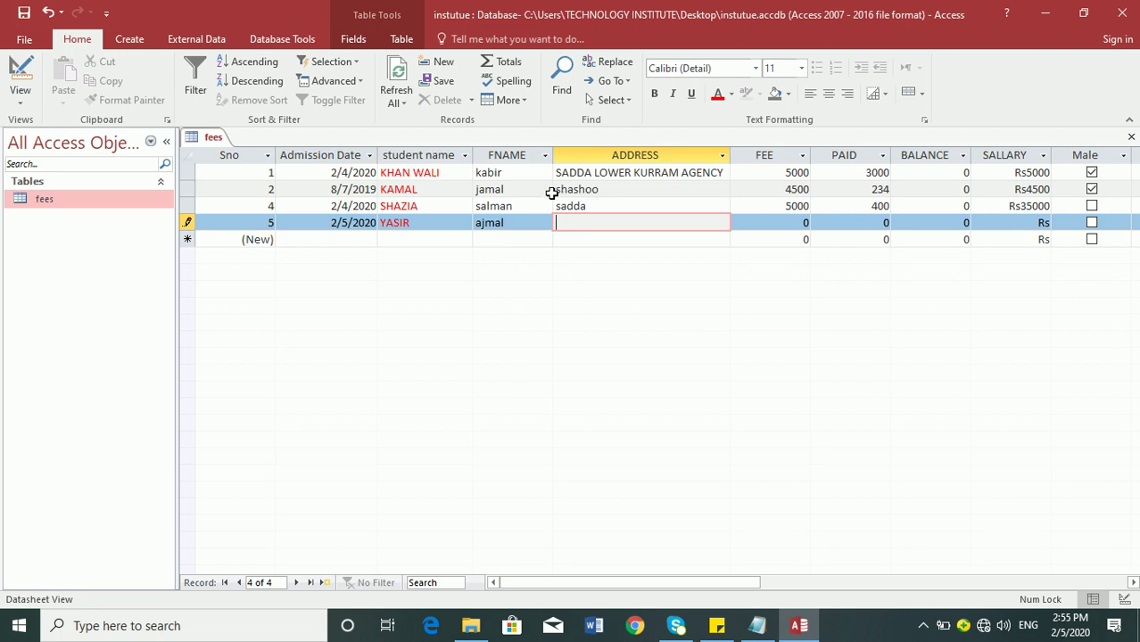
left_click(450, 172)
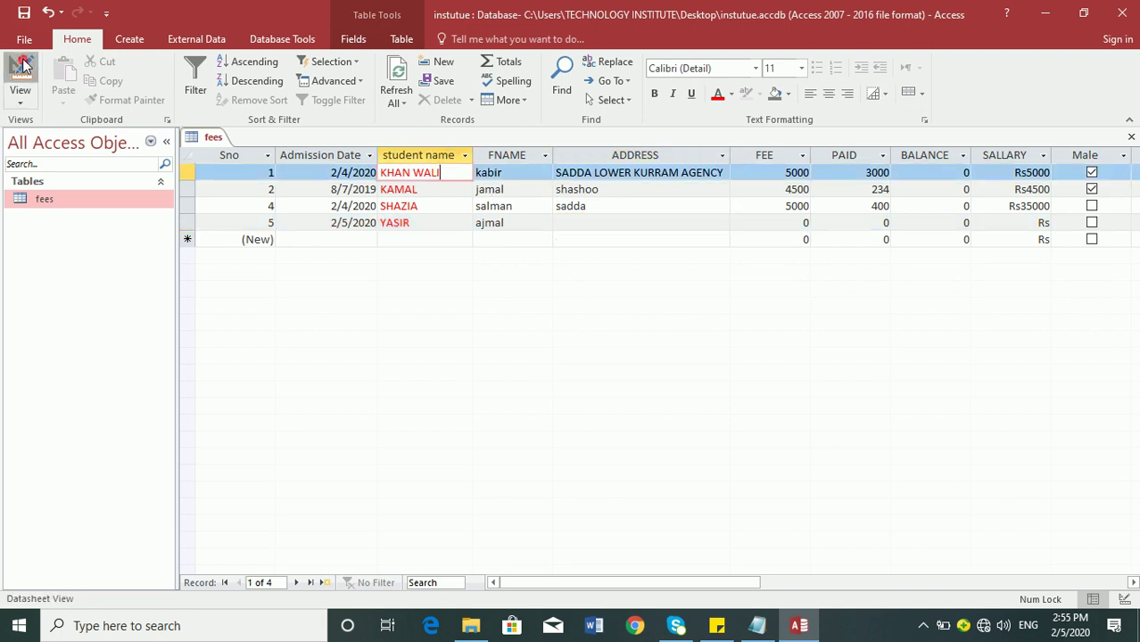
left_click(20, 72)
- Change the SNAME Format from >[Red] to <[Blue] and switch back to the records
left_click(342, 427)
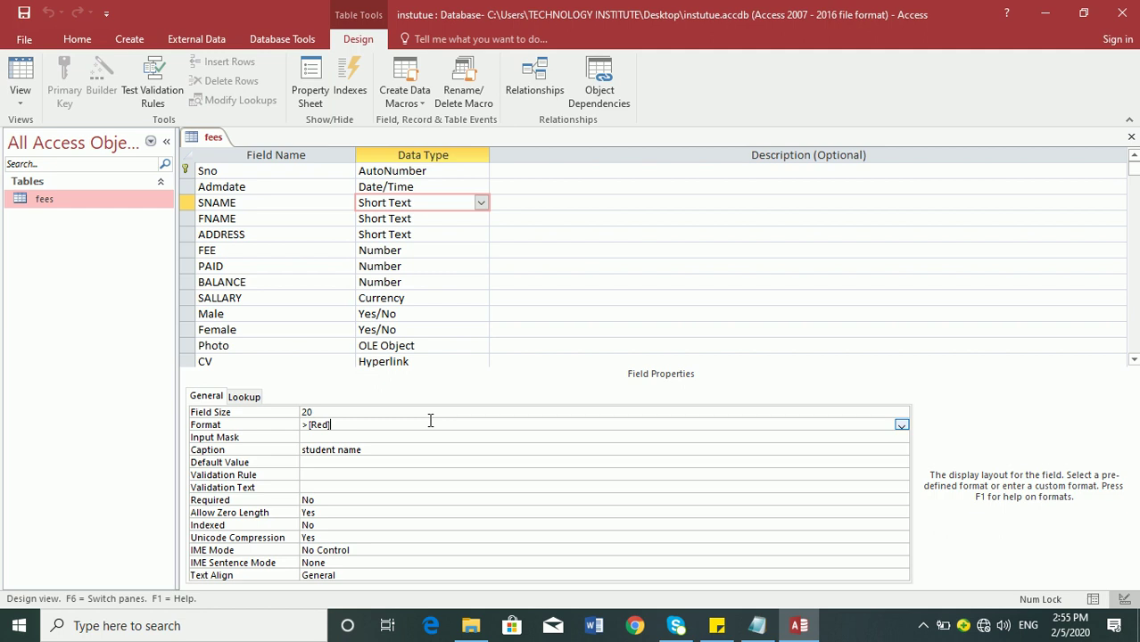
left_click(309, 426)
key("BackSpace")
type("<")
key("Right")
key("Right")
key("Right")
key("Delete")
key("Delete")
key("BackSpace")
key("BackSpace")
type("blue]")
key("Return")
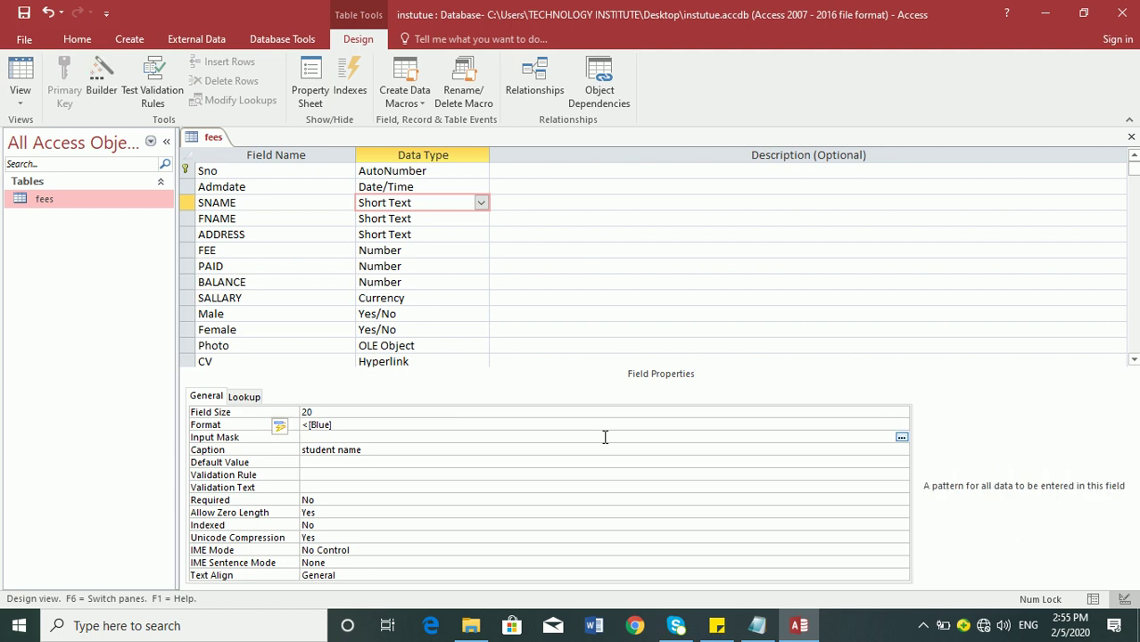
left_click(20, 80)
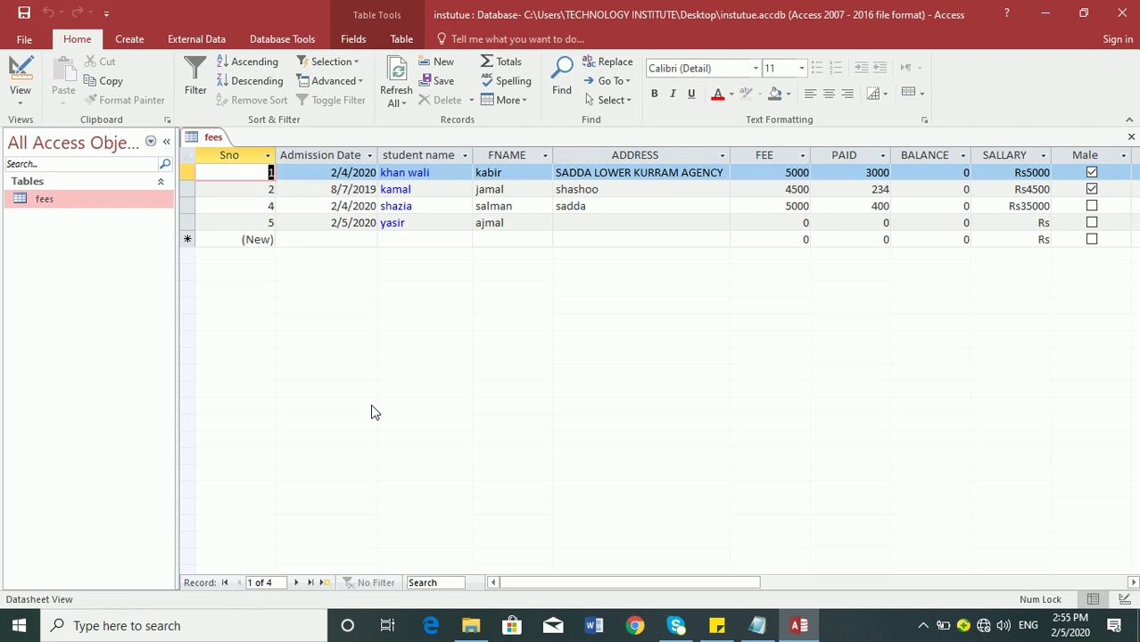
- Type KAMAL as the second record's student name
key("Down")
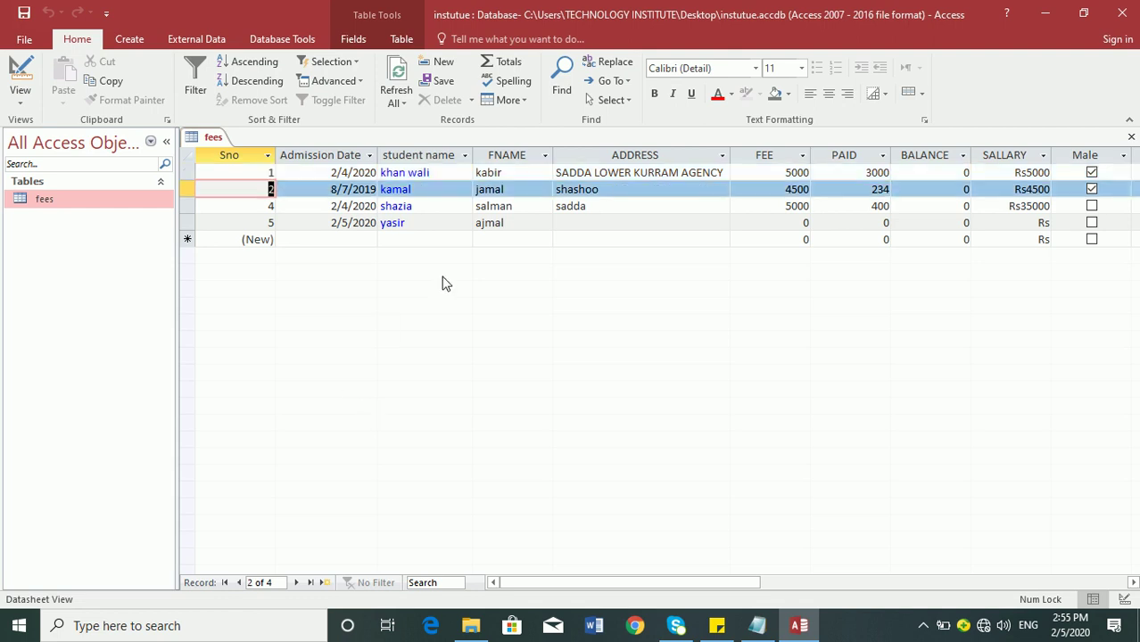
key("Caps_Lock")
key("Tab")
key("Tab")
type("KAMAL")
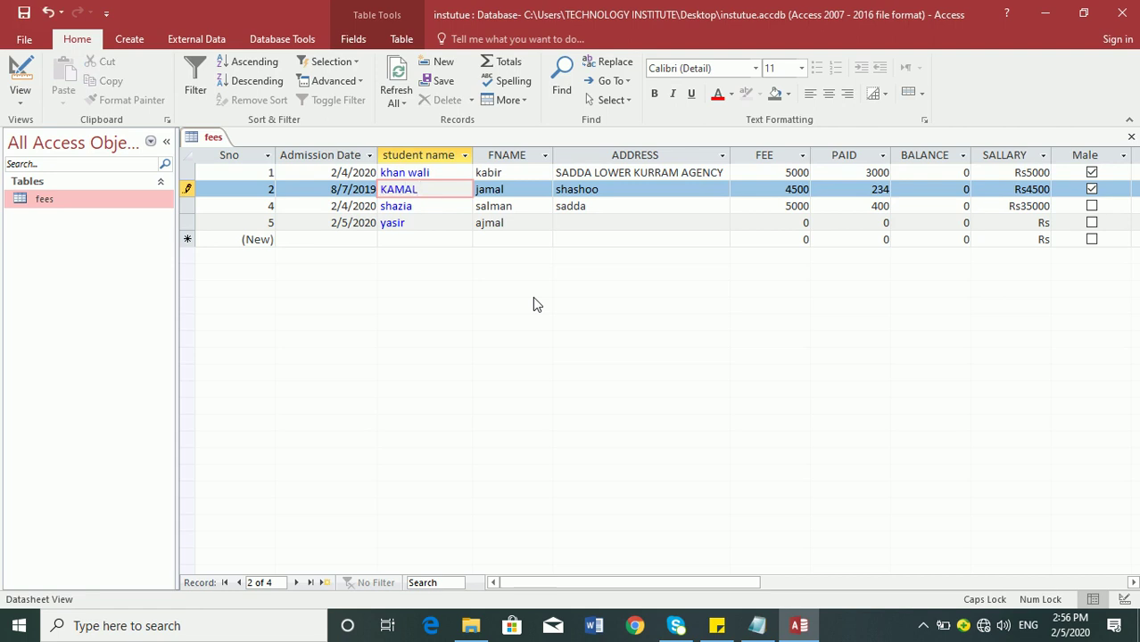
key("Tab")
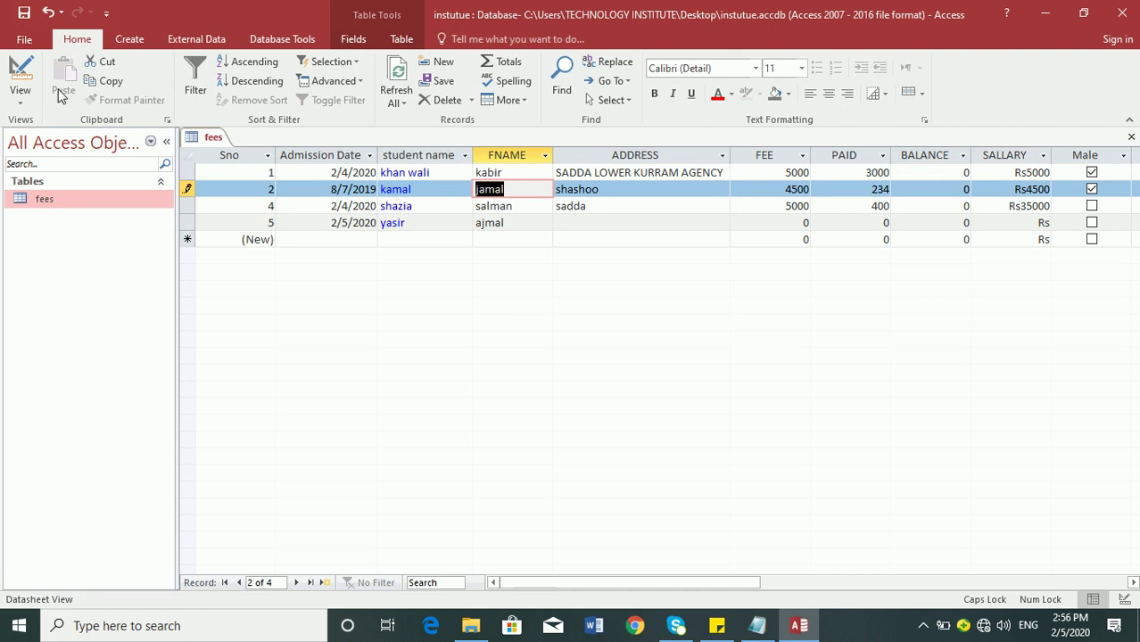
- Check the SNAME <[Blue] format in Design view, then return to the datasheet's new row
left_click(22, 69)
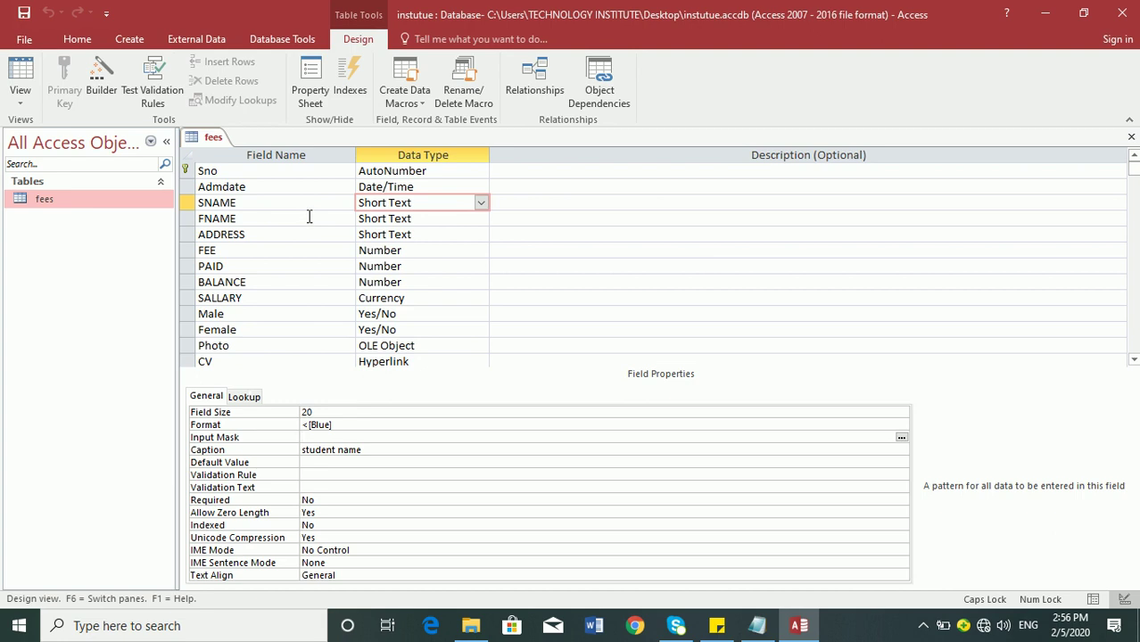
left_click(309, 220)
left_click(306, 196)
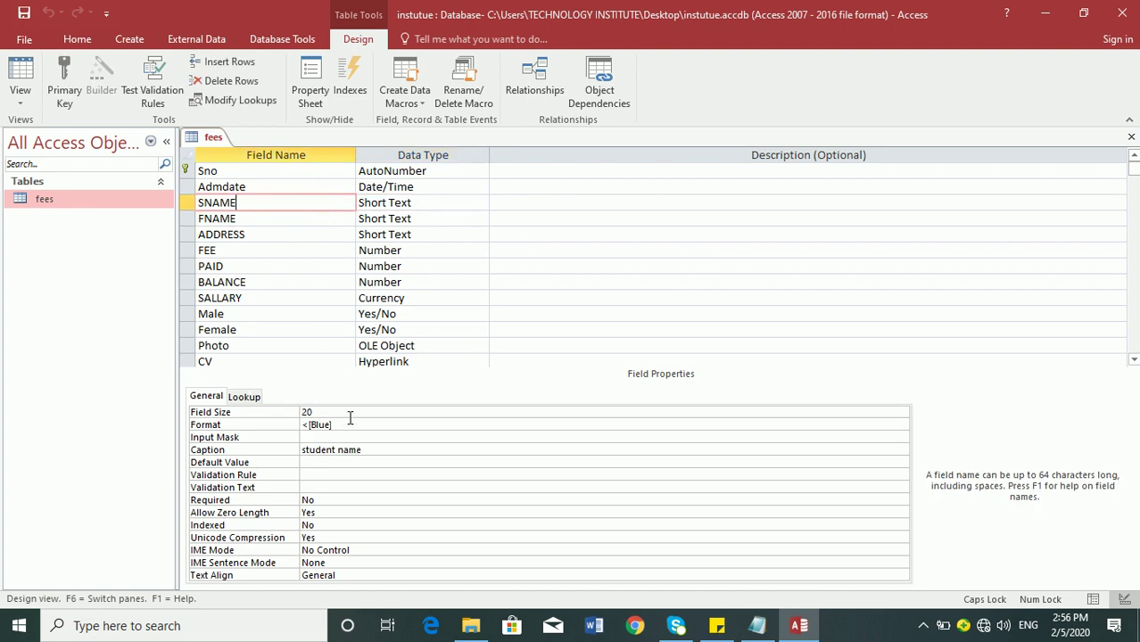
left_click_drag(349, 425, 168, 395)
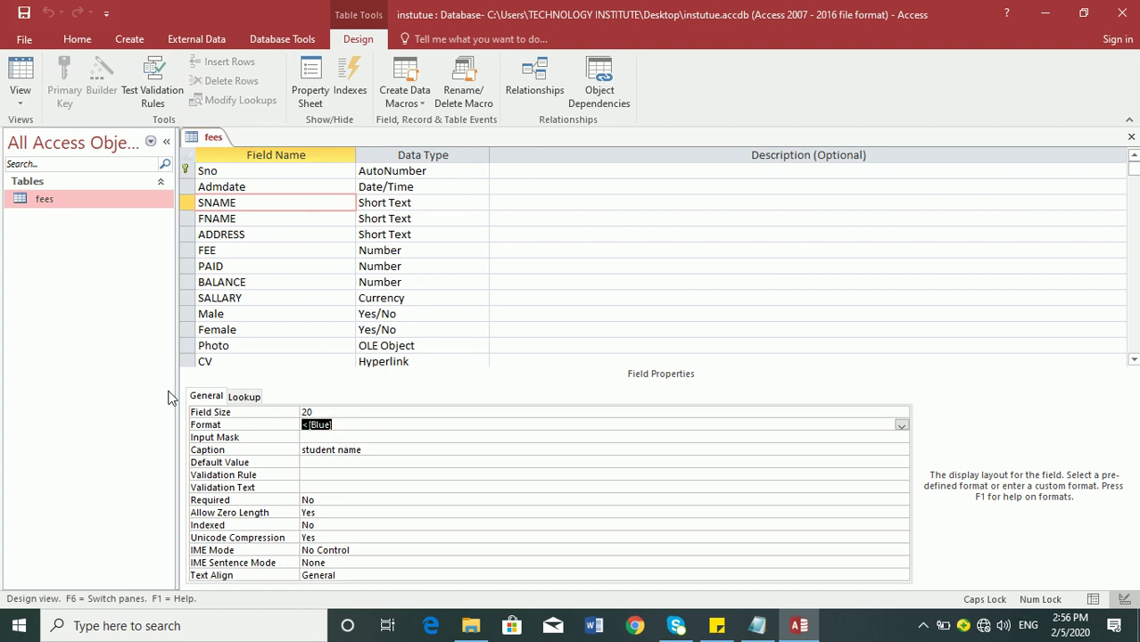
left_click(20, 76)
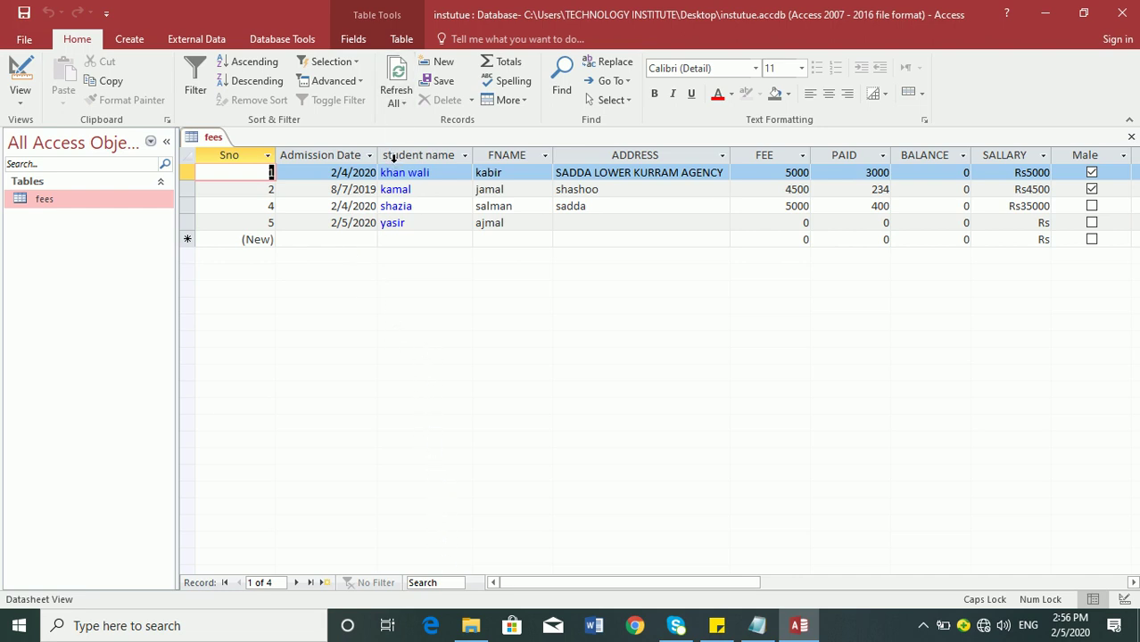
left_click(425, 239)
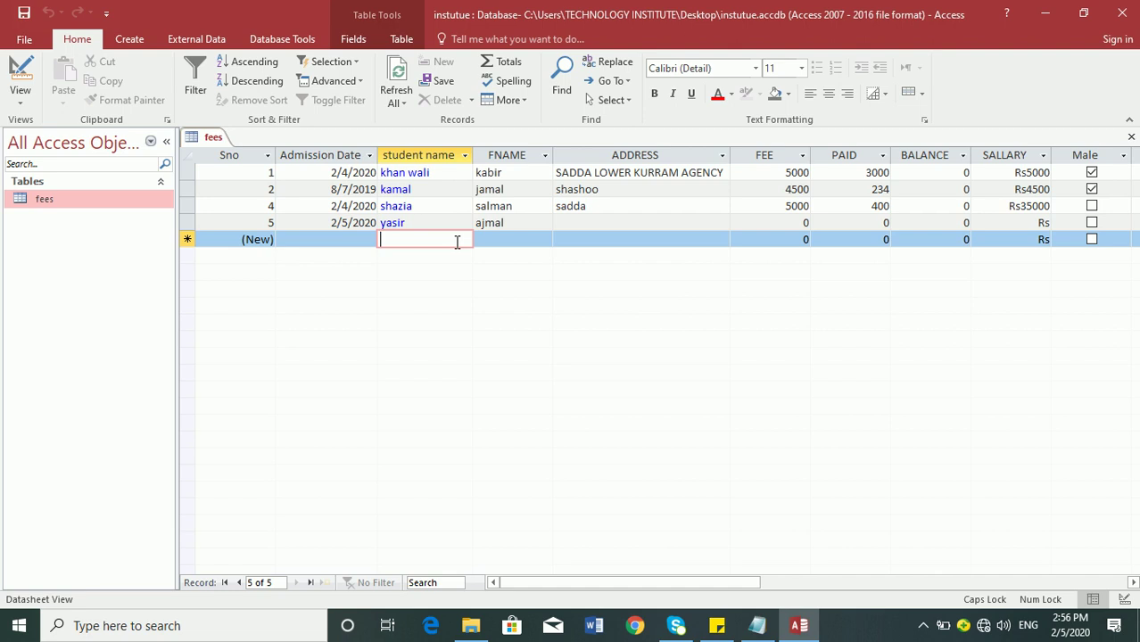
- Replace the SNAME Format with @;"ENTER NAME" and view the records
left_click(20, 73)
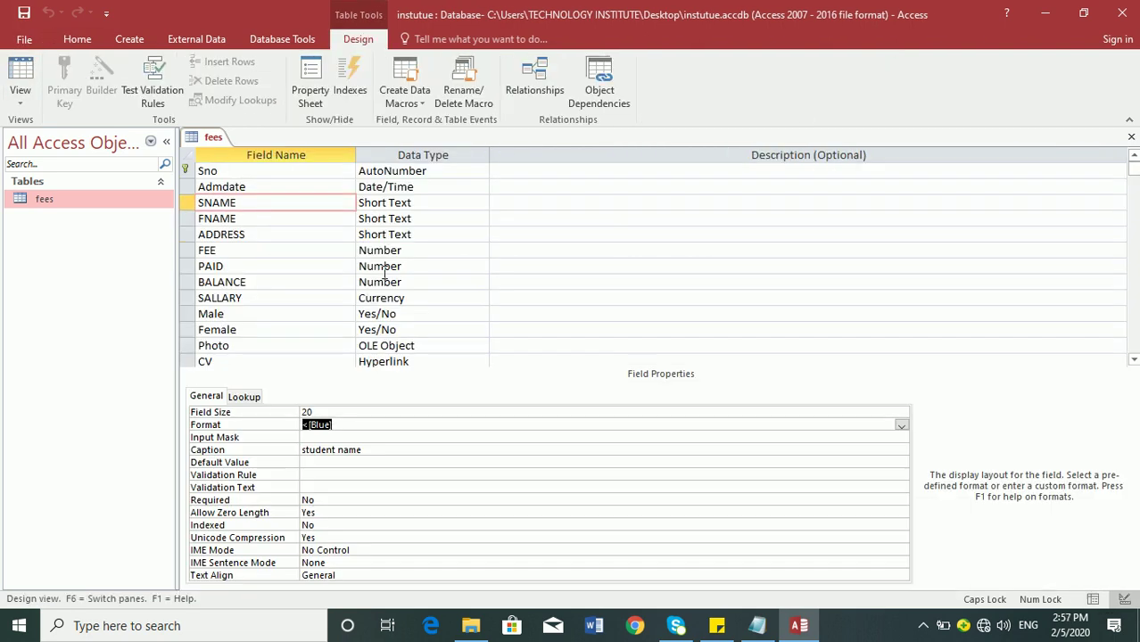
type("@;\"ENTER NAME\"")
key("Return")
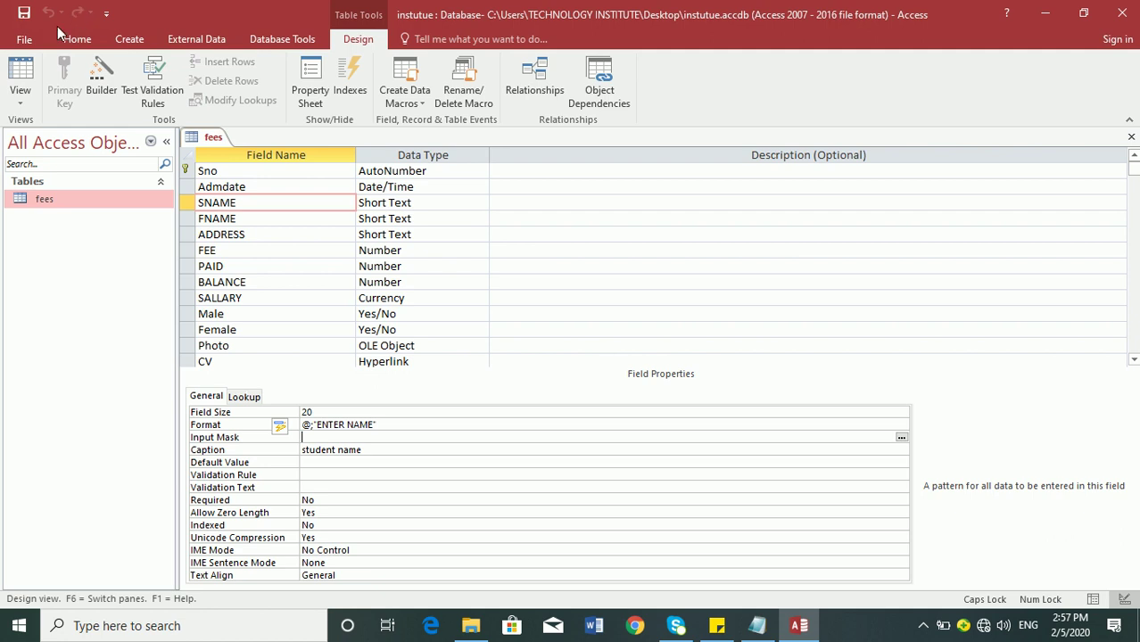
left_click(17, 71)
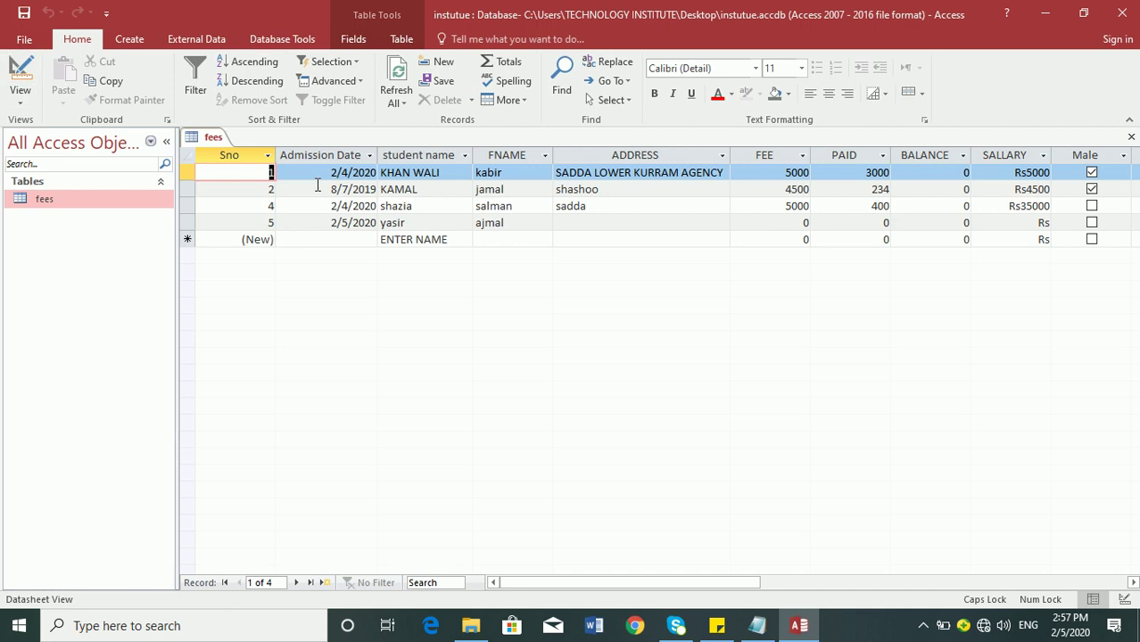
- Add a sixth record with today's admission date and student name SALMAN
left_click(412, 229)
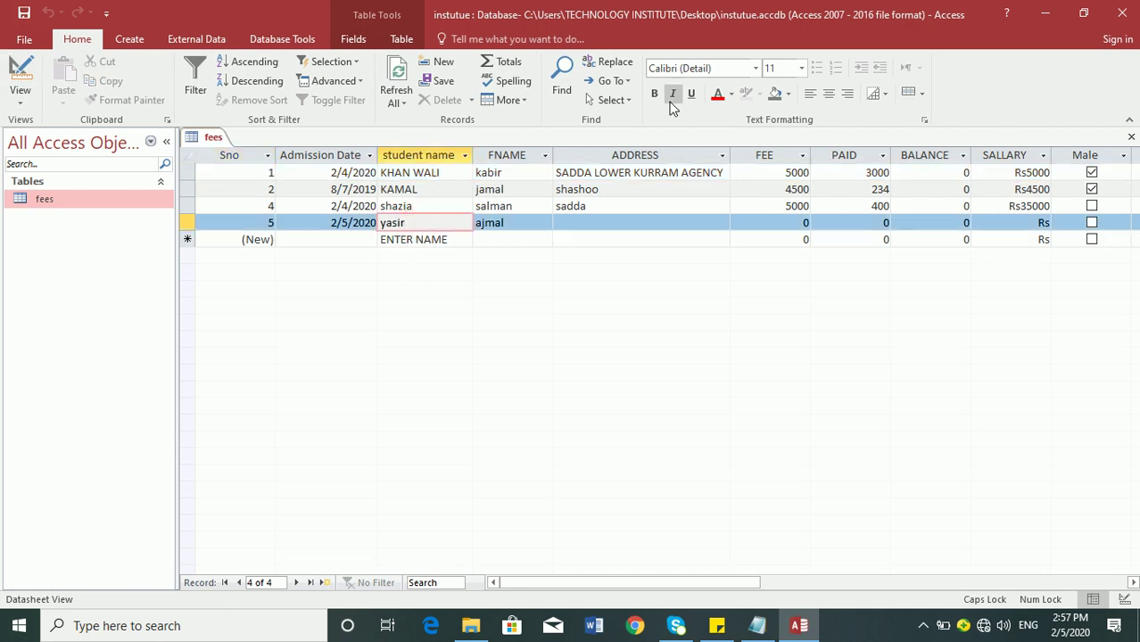
key("Tab")
key("Tab")
key("Tab")
key("Tab")
key("Tab")
key("Tab")
key("Tab")
key("Tab")
key("Tab")
key("Tab")
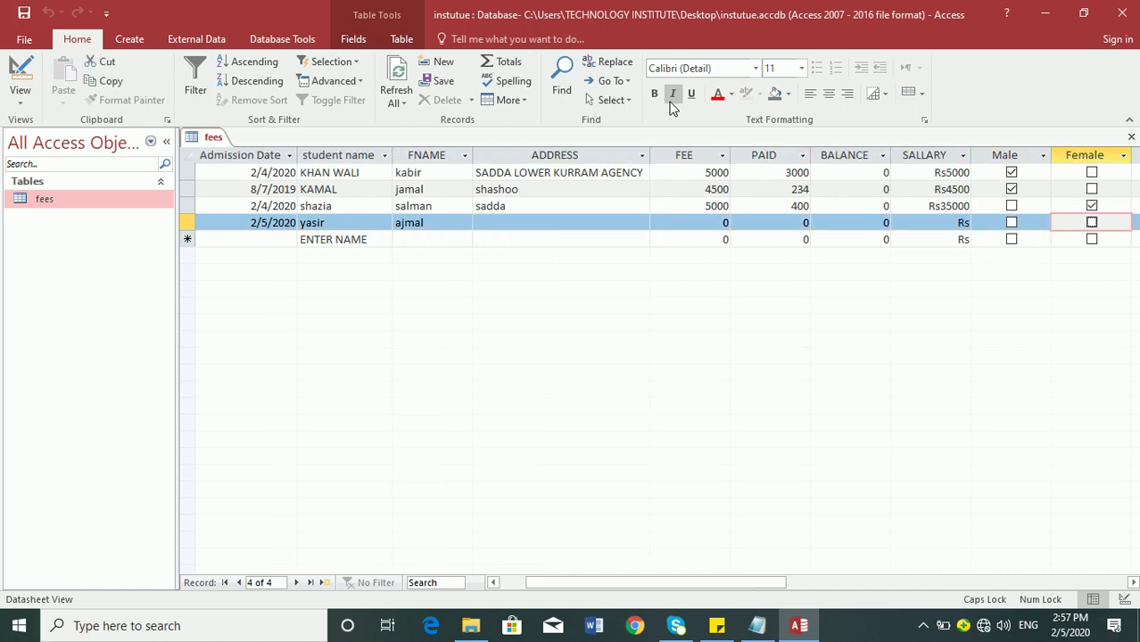
key("Tab")
key("Tab")
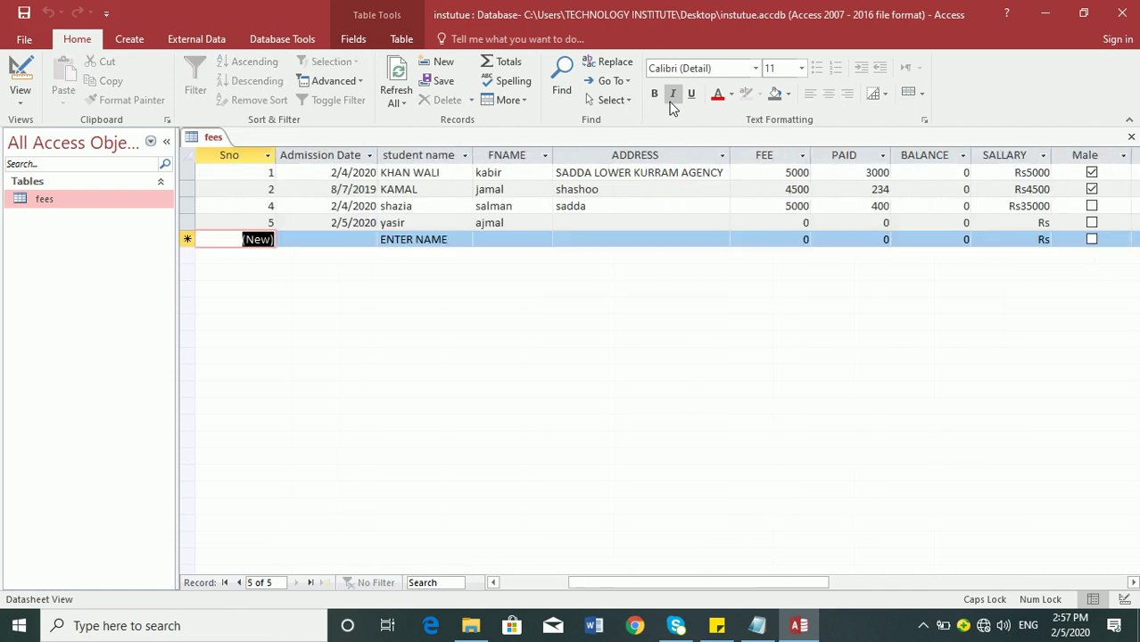
key("ctrl+semicolon")
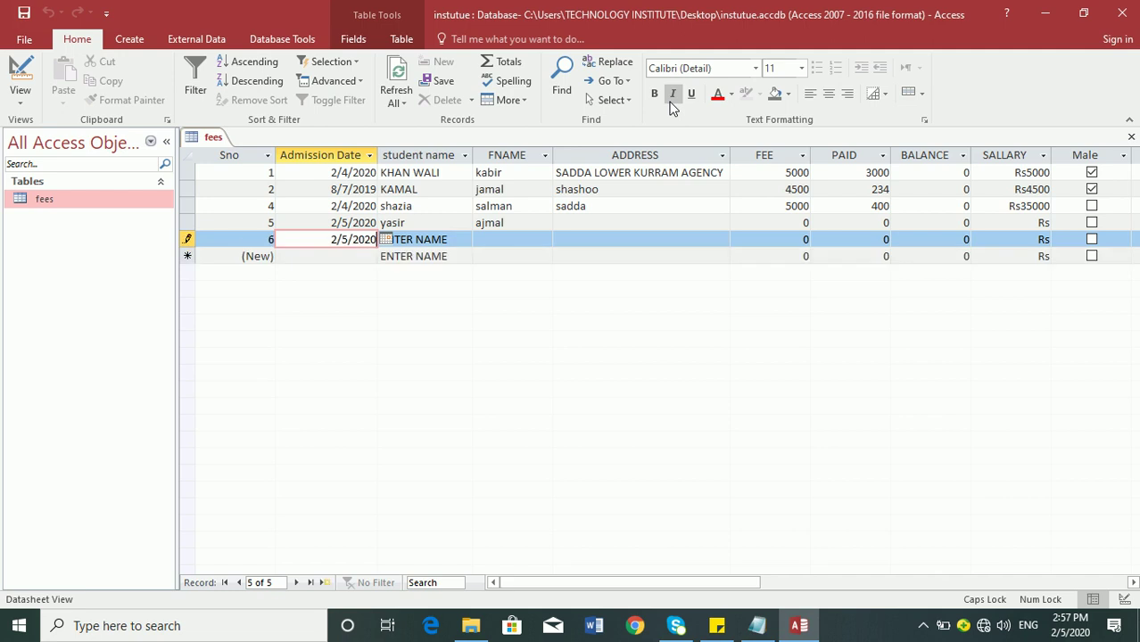
key("Tab")
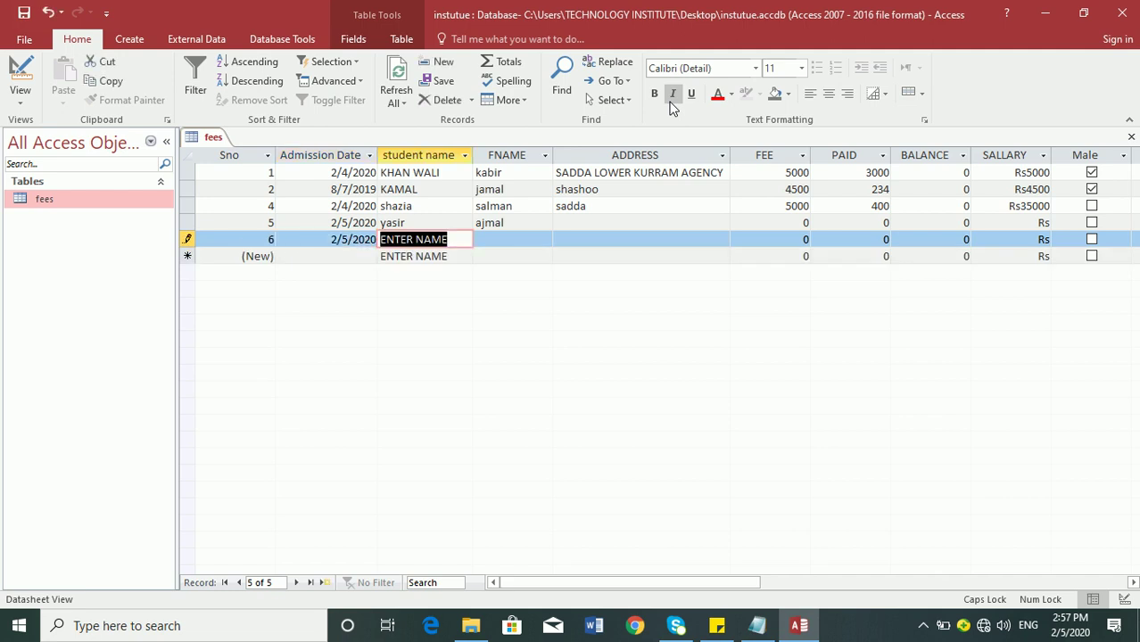
type("SALMAN")
key("Tab")
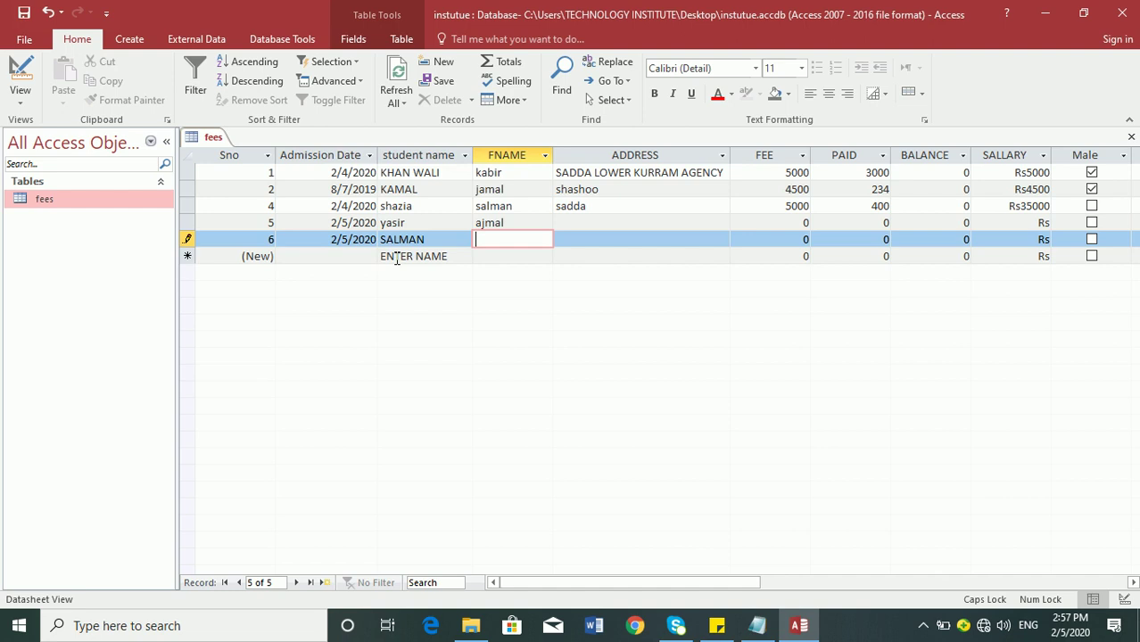
left_click(20, 75)
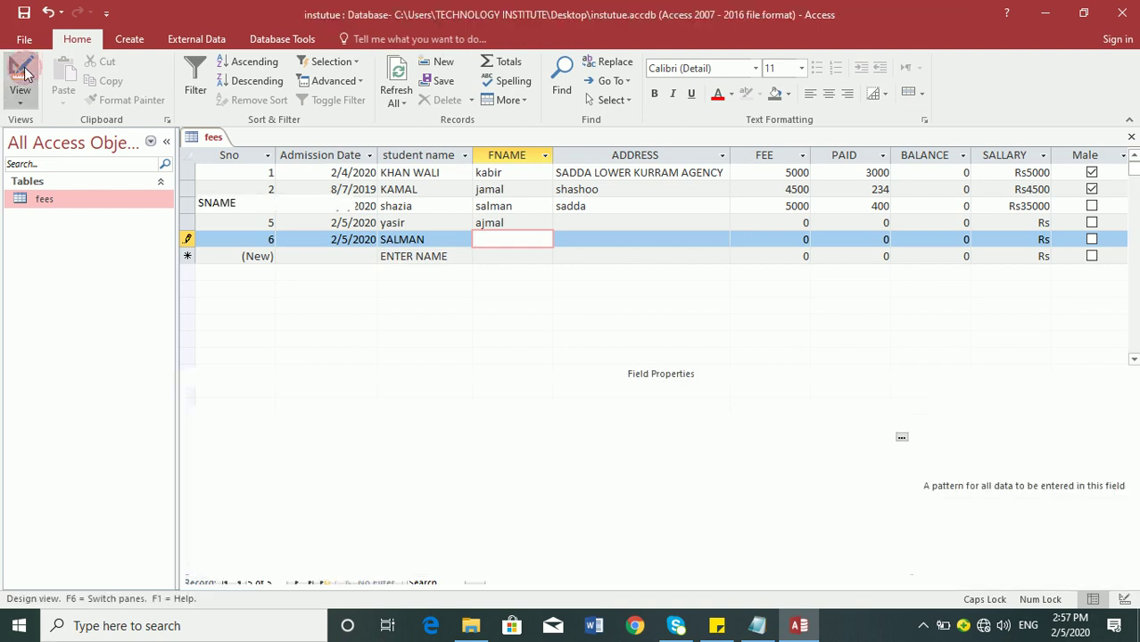
- Change the SNAME Format to @;"TYPE BLOCK LETTER" and save the table
left_click(376, 425)
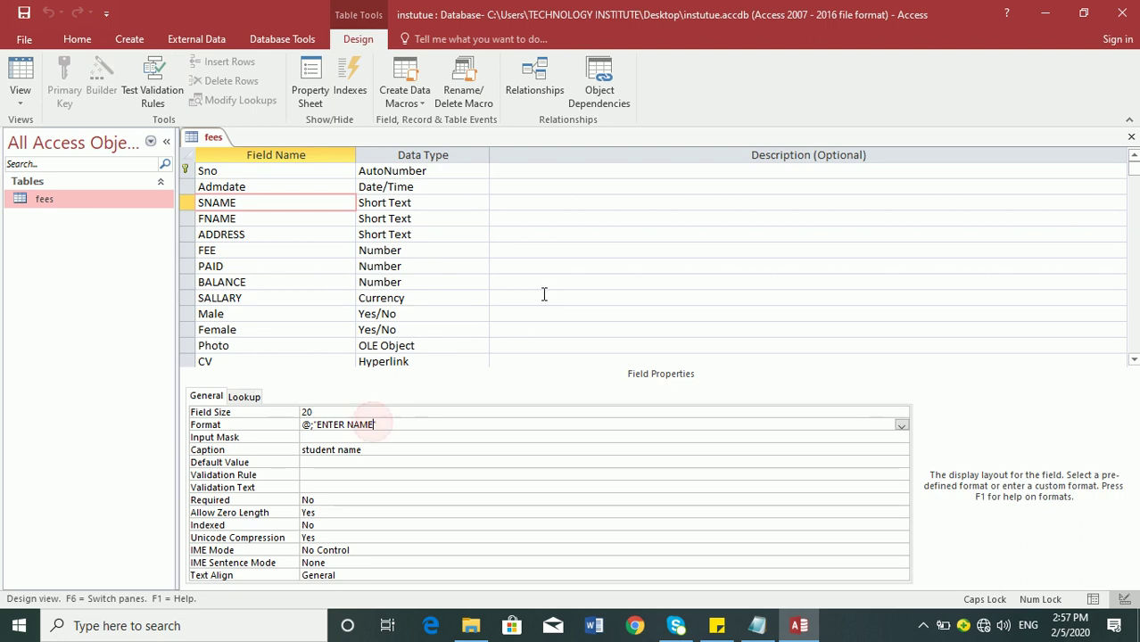
key("BackSpace")
key("BackSpace")
key("BackSpace")
key("BackSpace")
key("BackSpace")
key("BackSpace")
key("BackSpace")
key("BackSpace")
key("BackSpace")
key("BackSpace")
key("BackSpace")
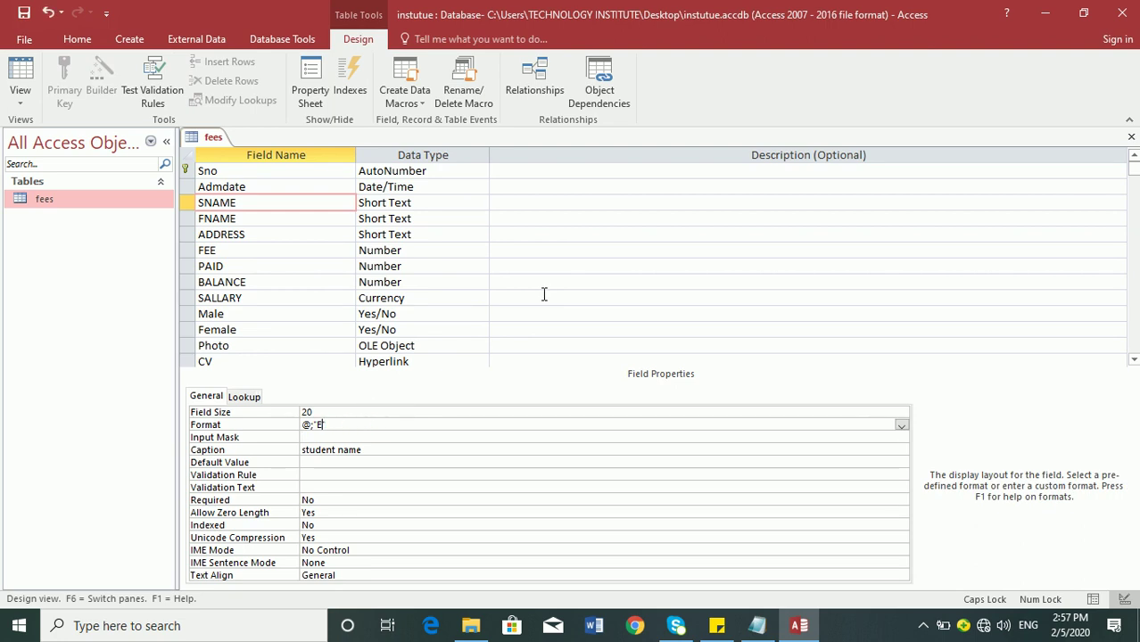
type("Y")
key("BackSpace")
type("TYPE BLOCK LETTER")
key("Return")
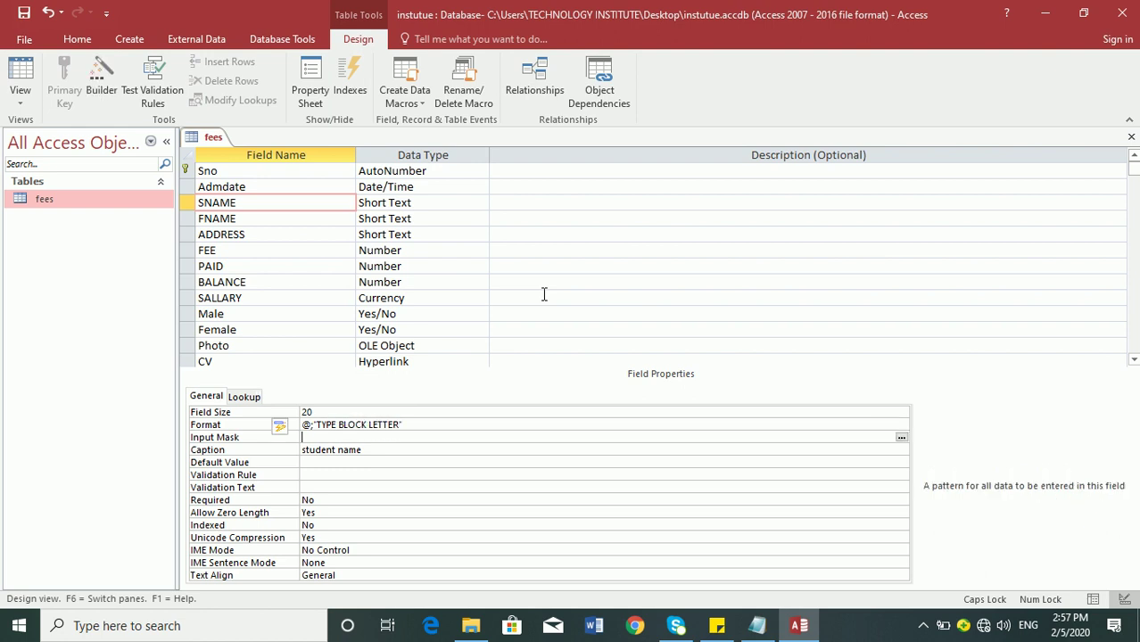
left_click(20, 73)
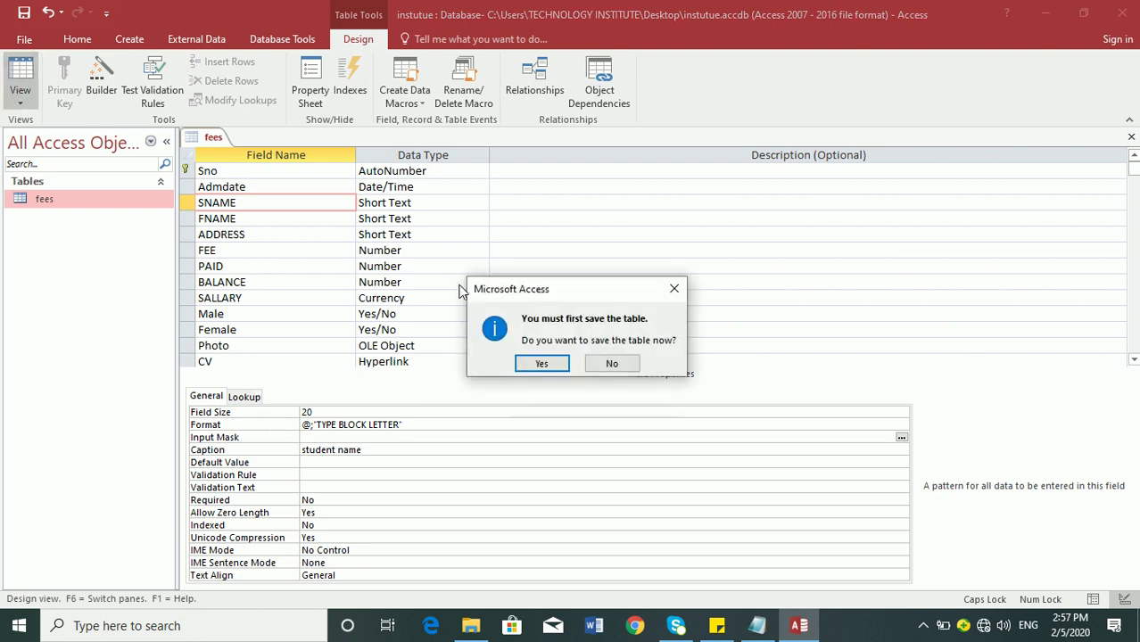
left_click(541, 363)
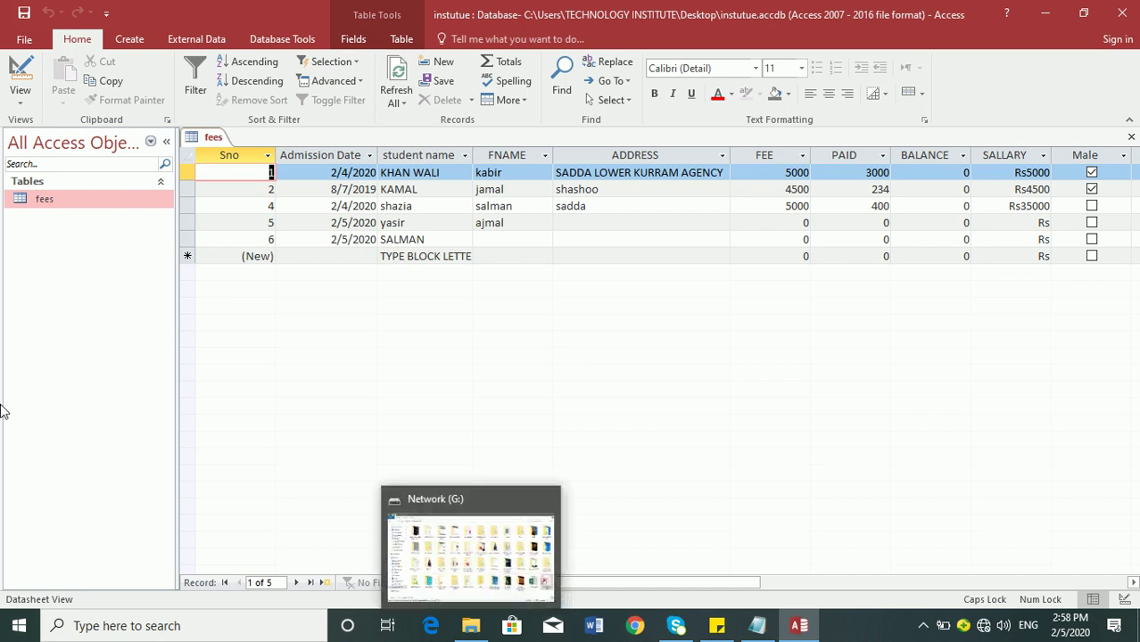
left_click(18, 76)
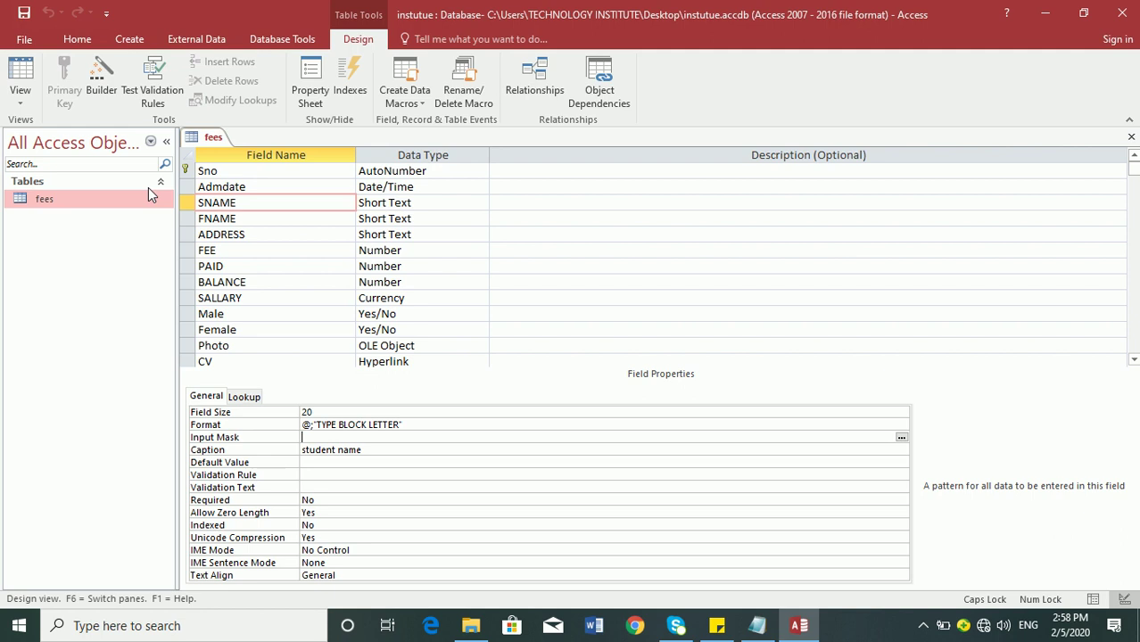
left_click(19, 72)
left_click_drag(187, 172, 199, 245)
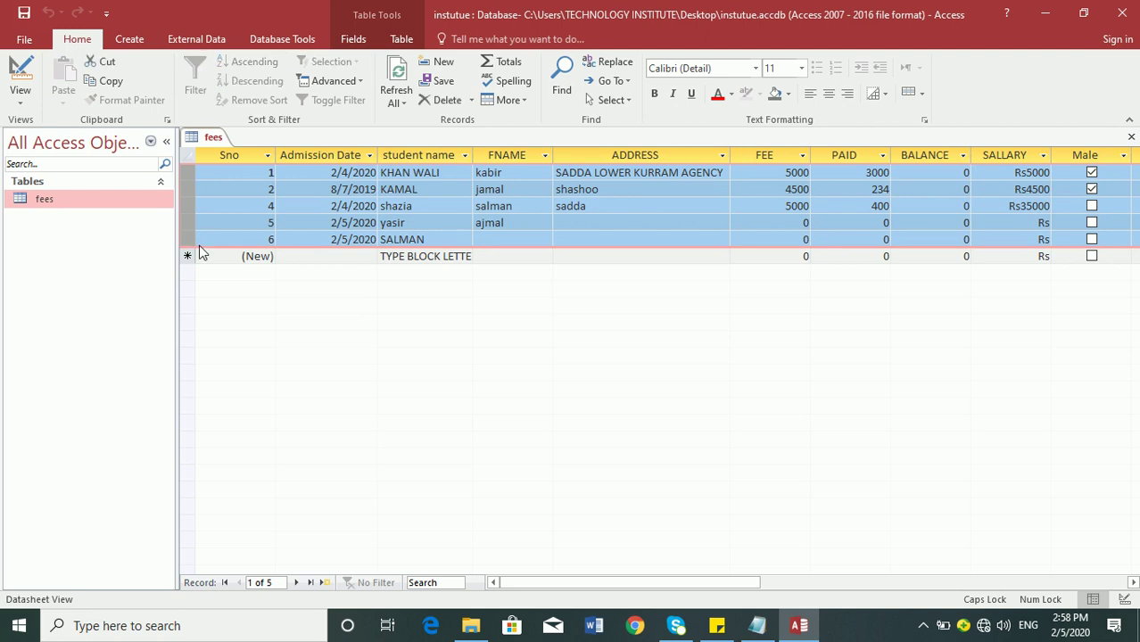
- Insert a new field named PASSWORD above ADDRESS in the fees table design
left_click(19, 71)
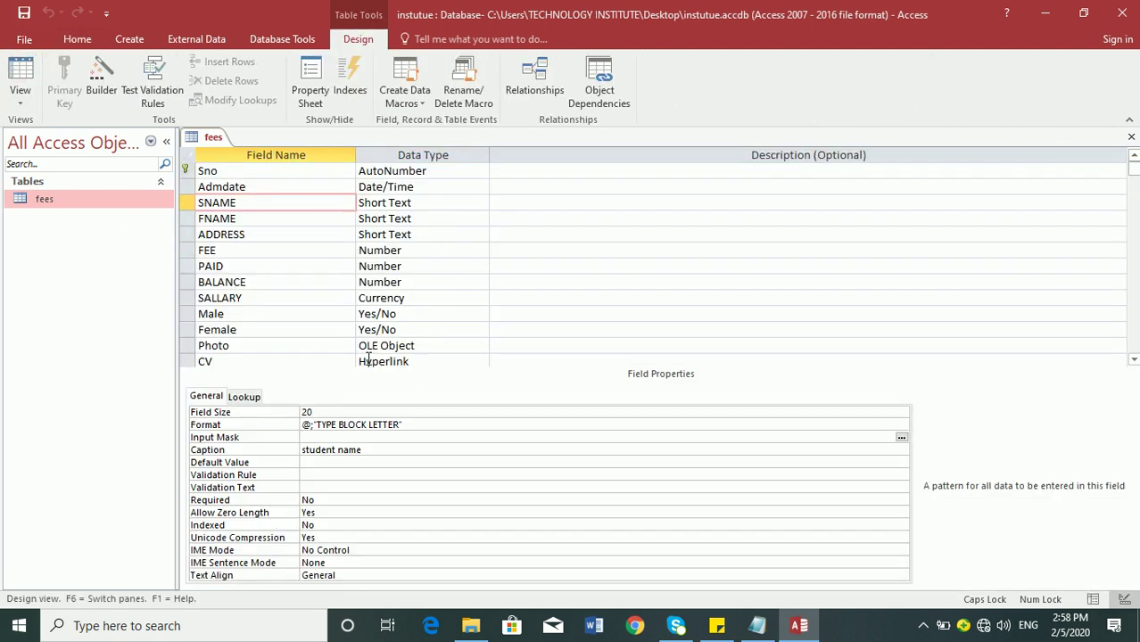
left_click(268, 222)
right_click(272, 222)
left_click(254, 233)
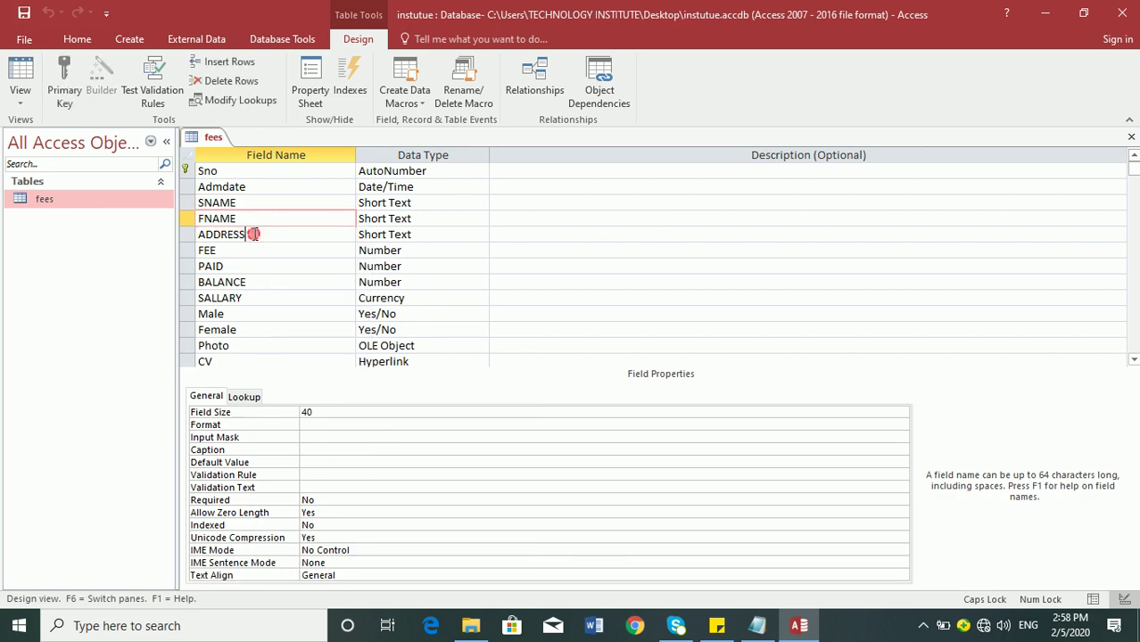
right_click(254, 234)
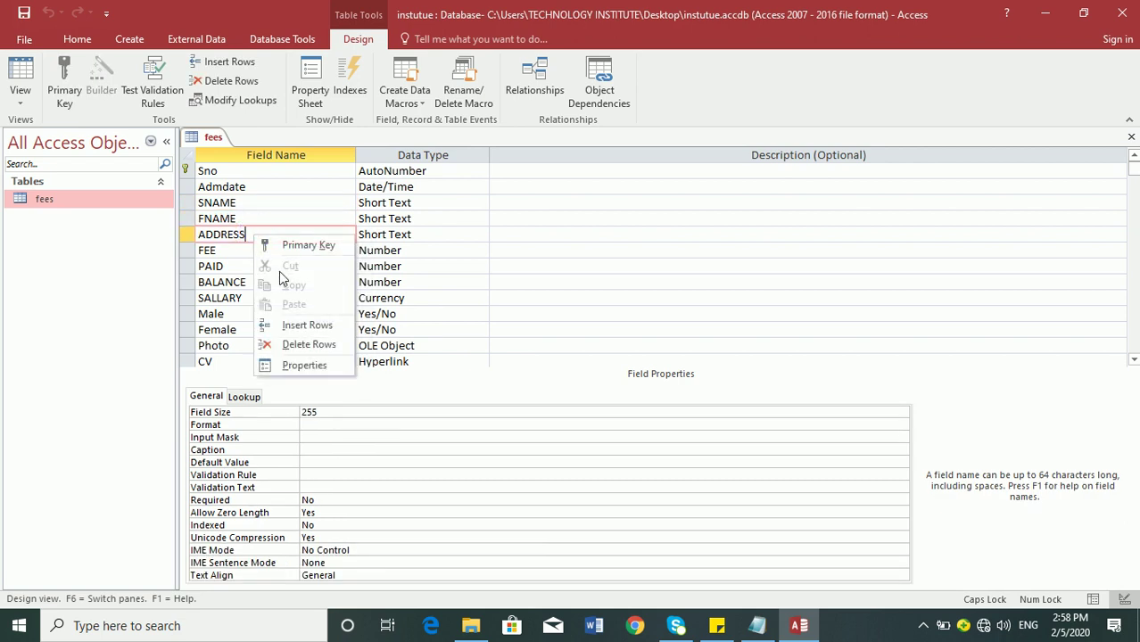
left_click(295, 327)
type("P")
key("BackSpace")
type("PASSWORD")
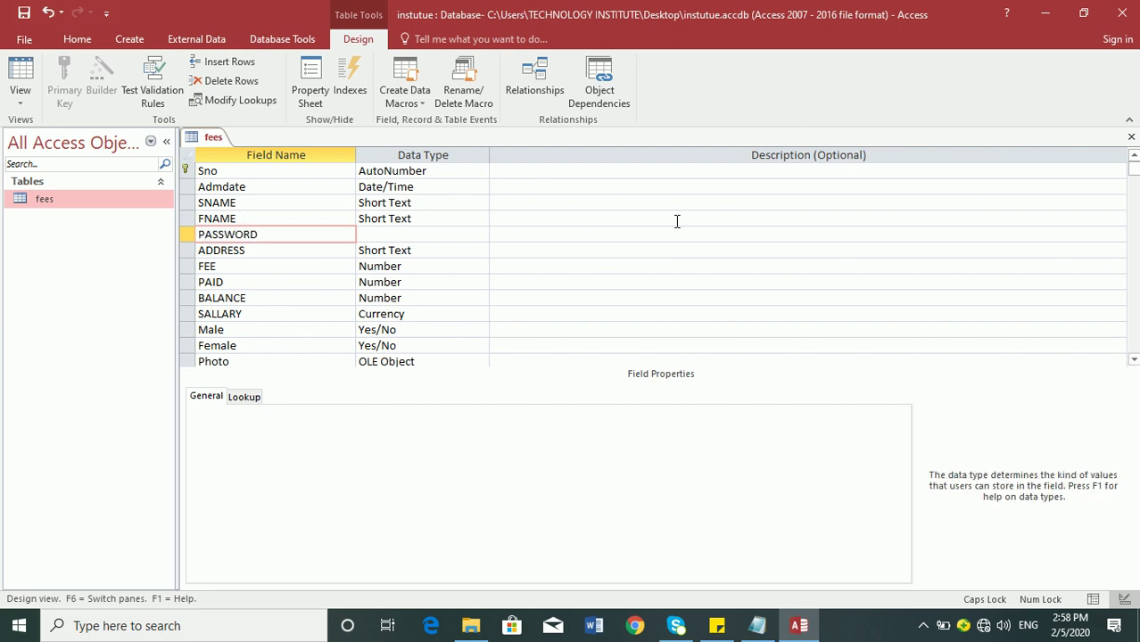
key("Tab")
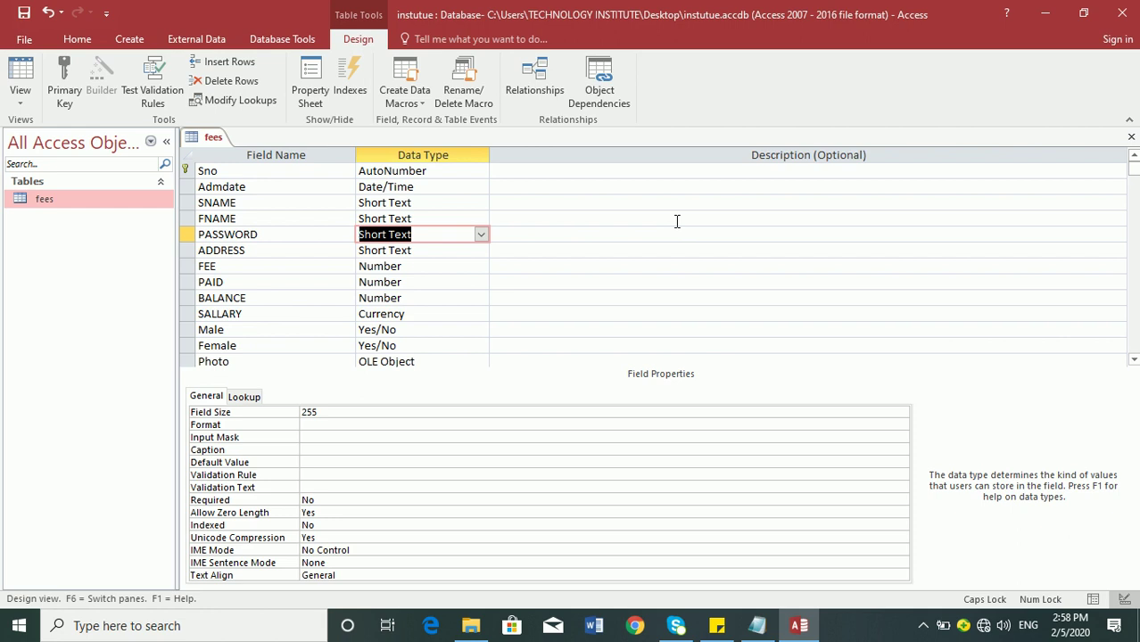
left_click(20, 78)
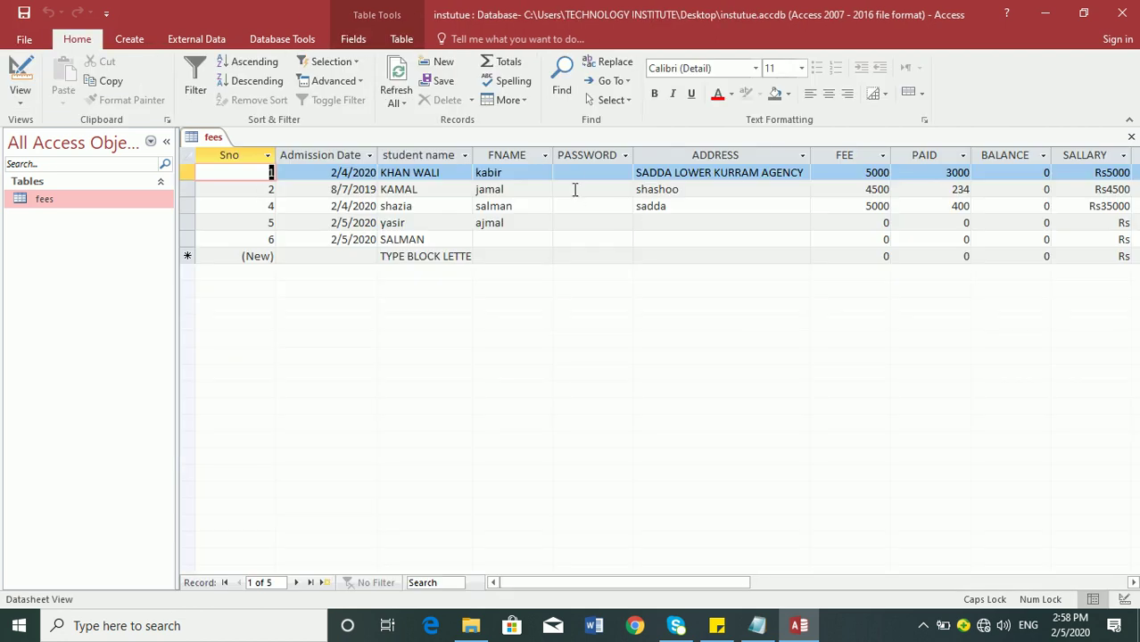
left_click(570, 172)
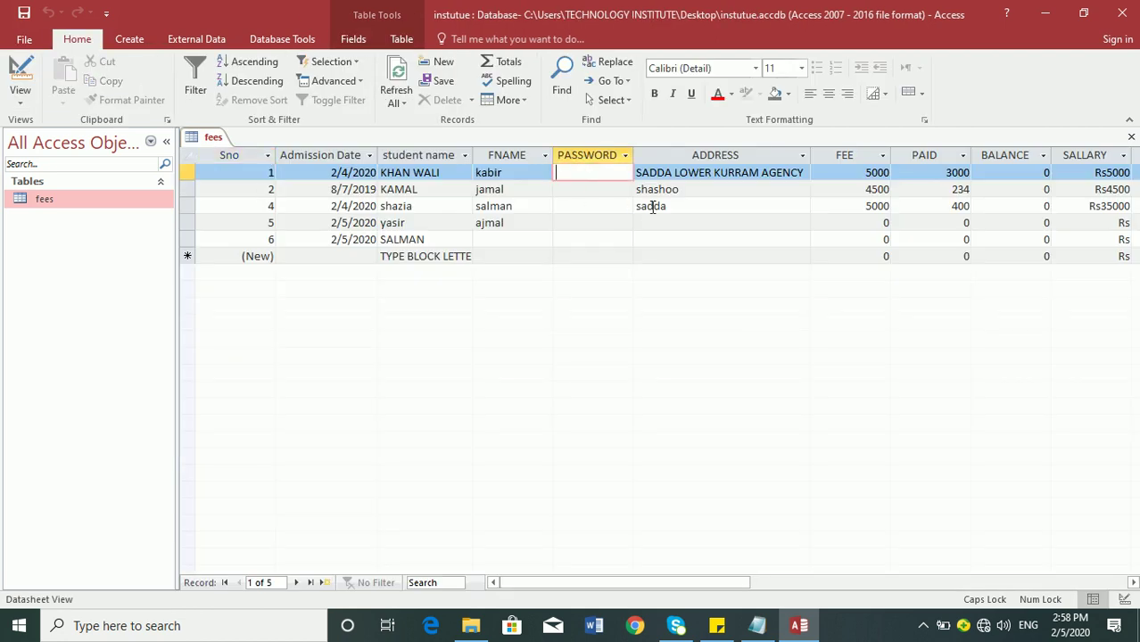
type("JAMSHID")
key("Tab")
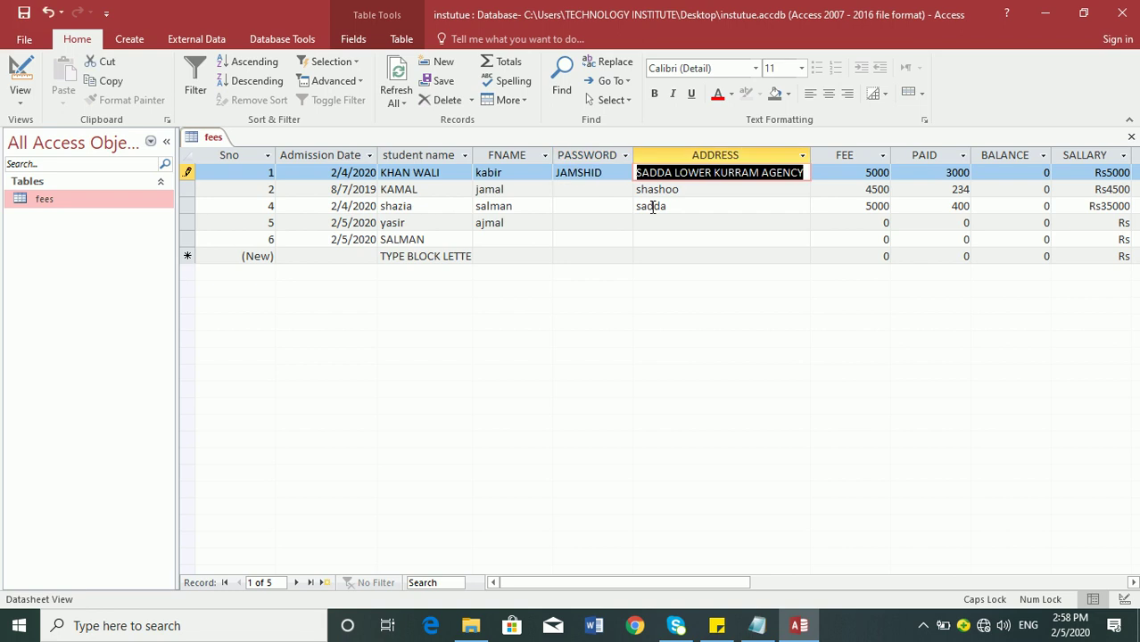
key("shift+Tab")
key("Delete")
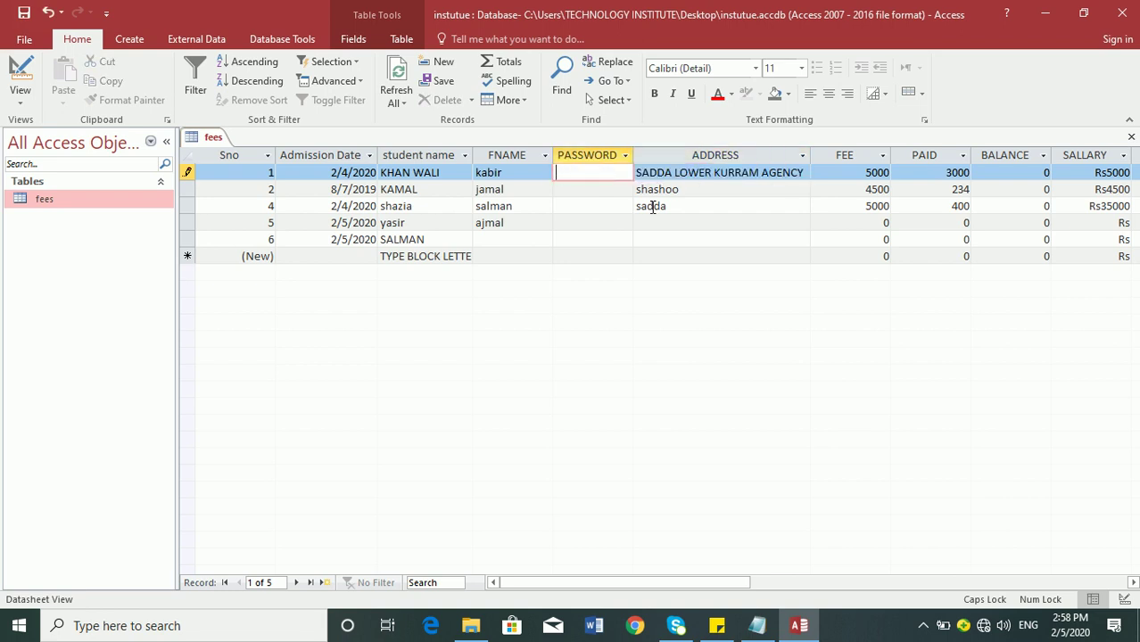
key("ctrl+z")
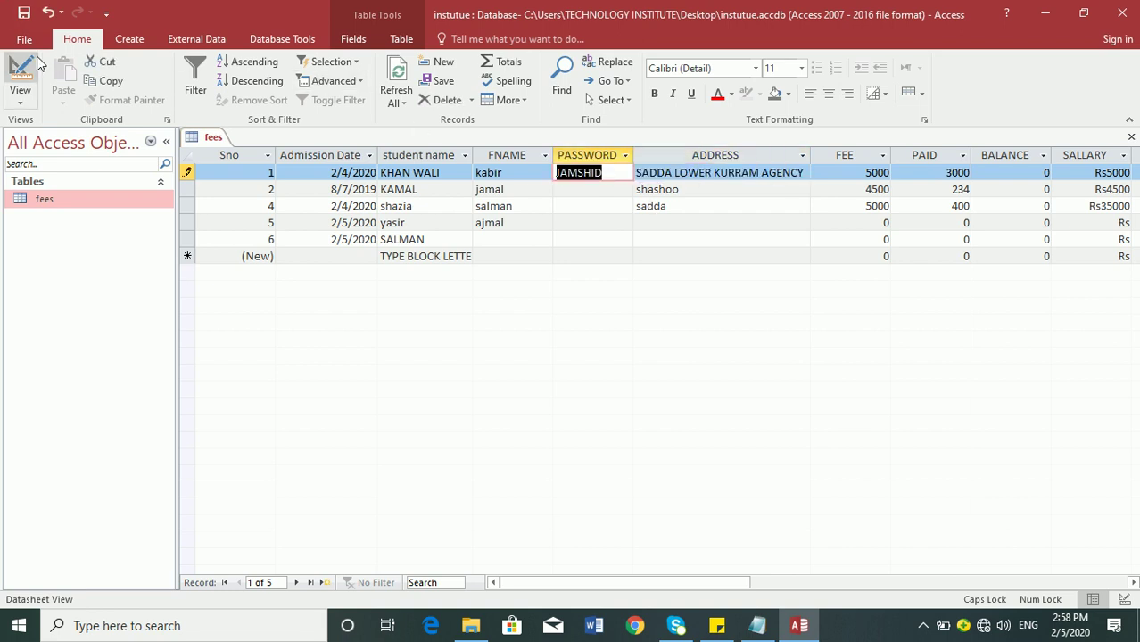
key("Delete")
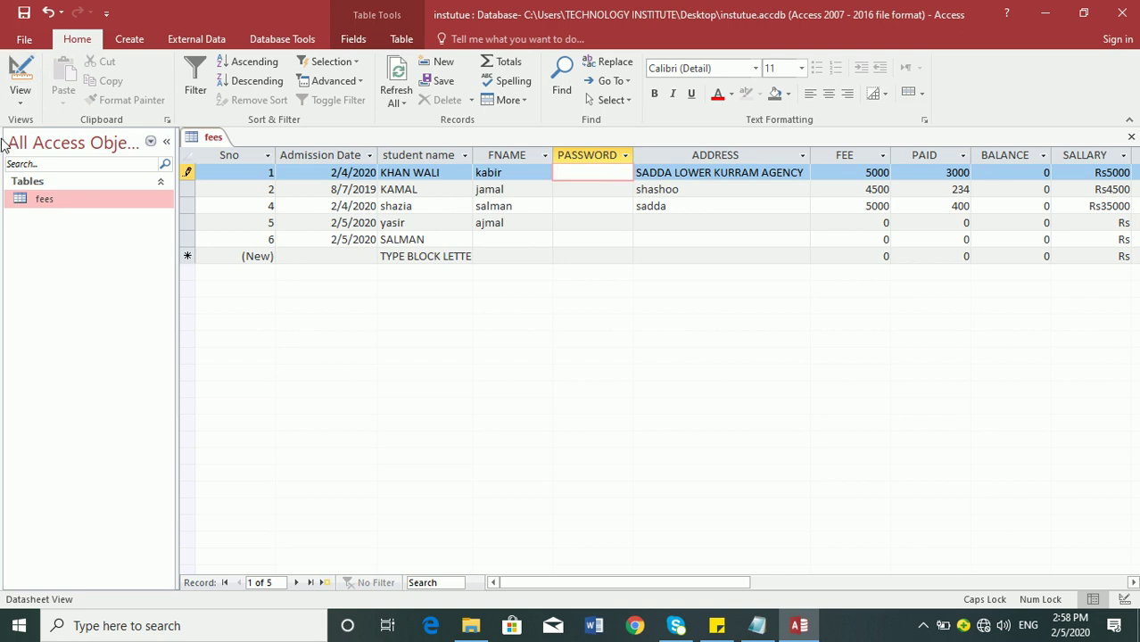
left_click(20, 71)
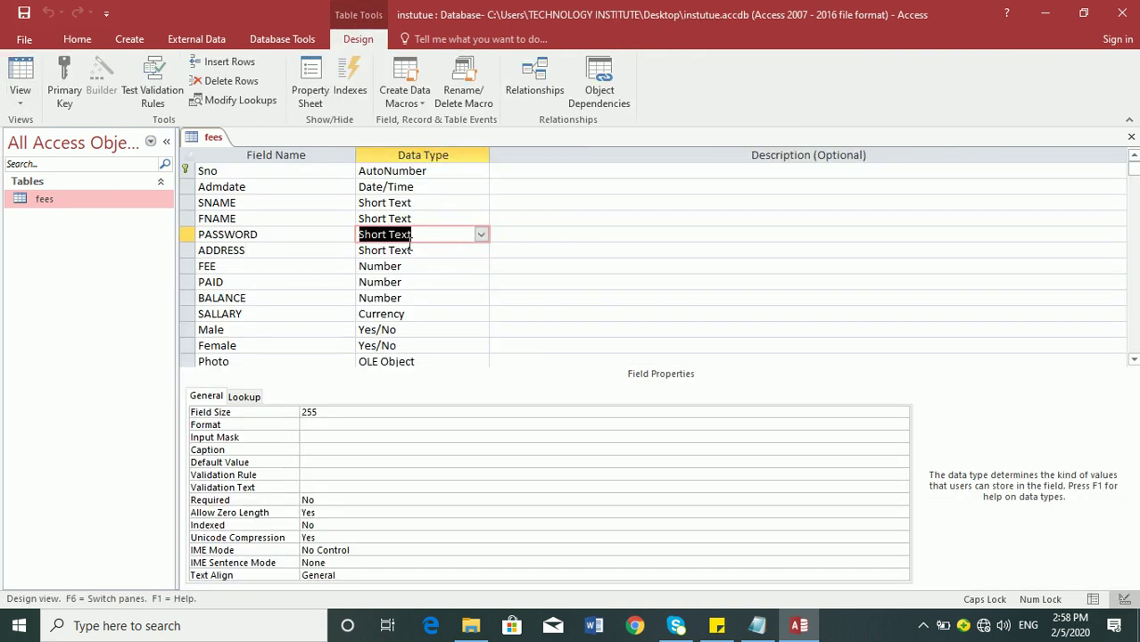
- Set the PASSWORD field's Input Mask to Password and return to Datasheet view
left_click(316, 436)
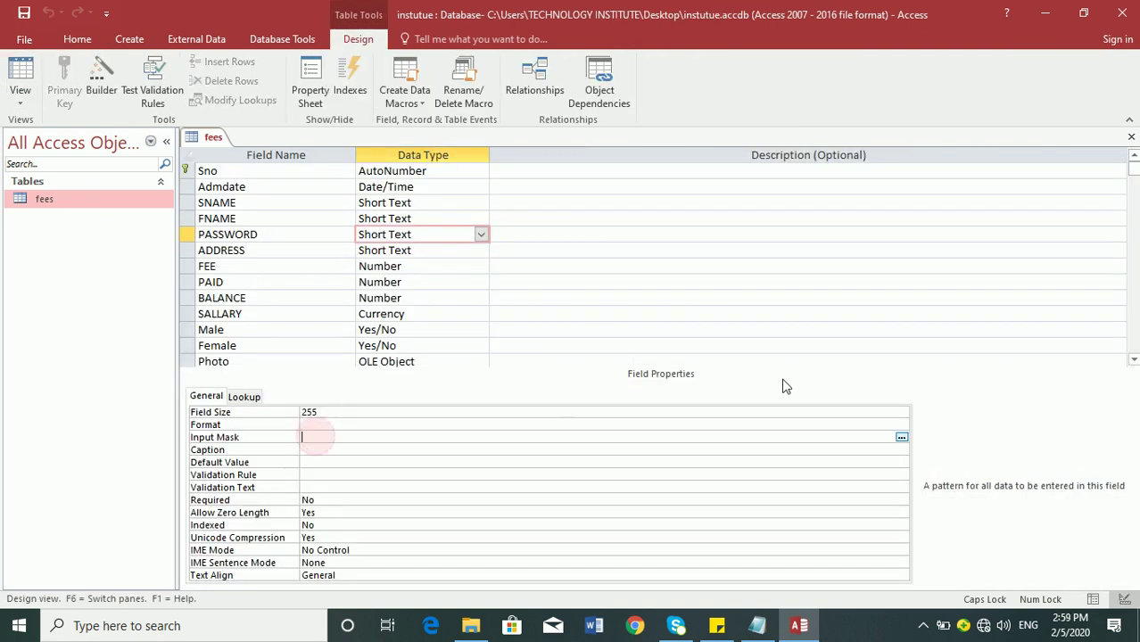
type("PASSWORD")
key("Return")
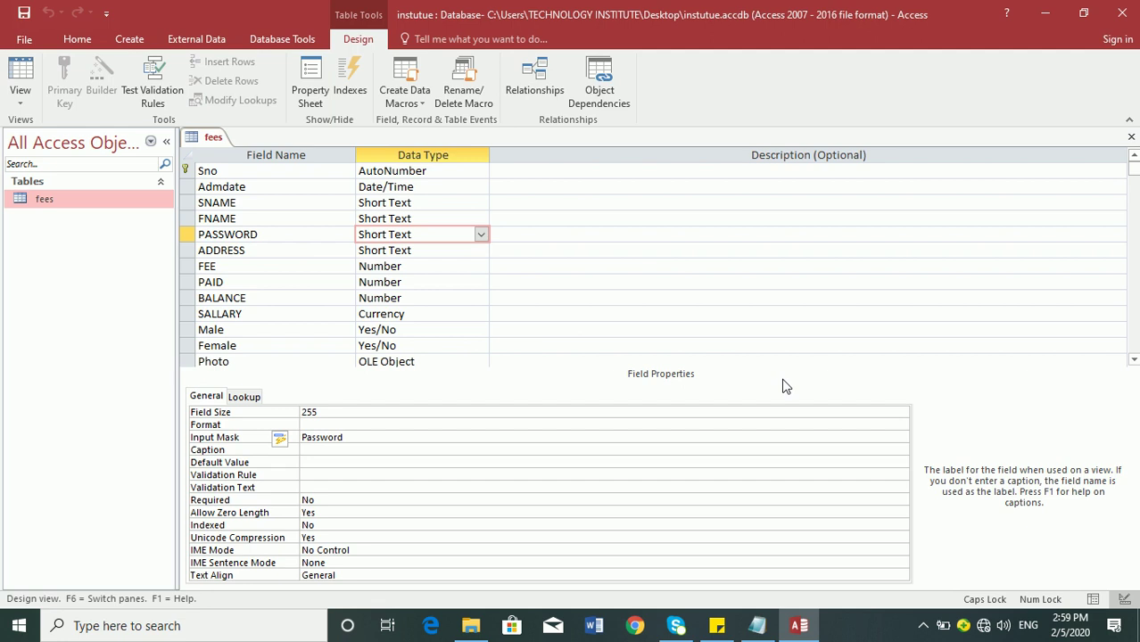
left_click(20, 75)
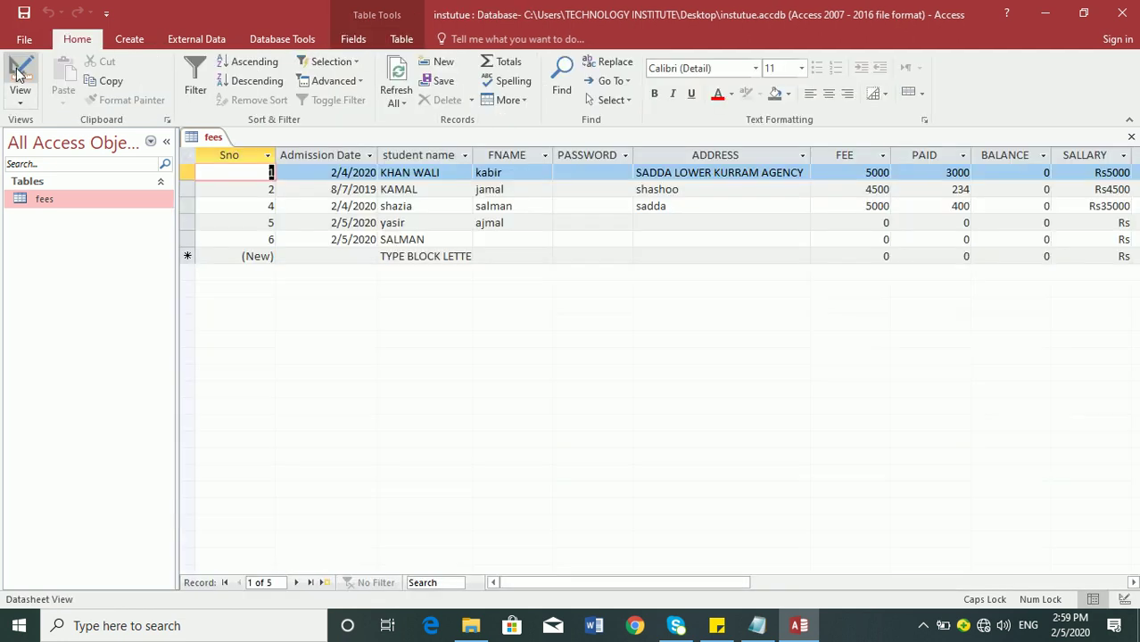
- Enter passwords in the PASSWORD cells of records 1, 2 and 4
left_click(568, 176)
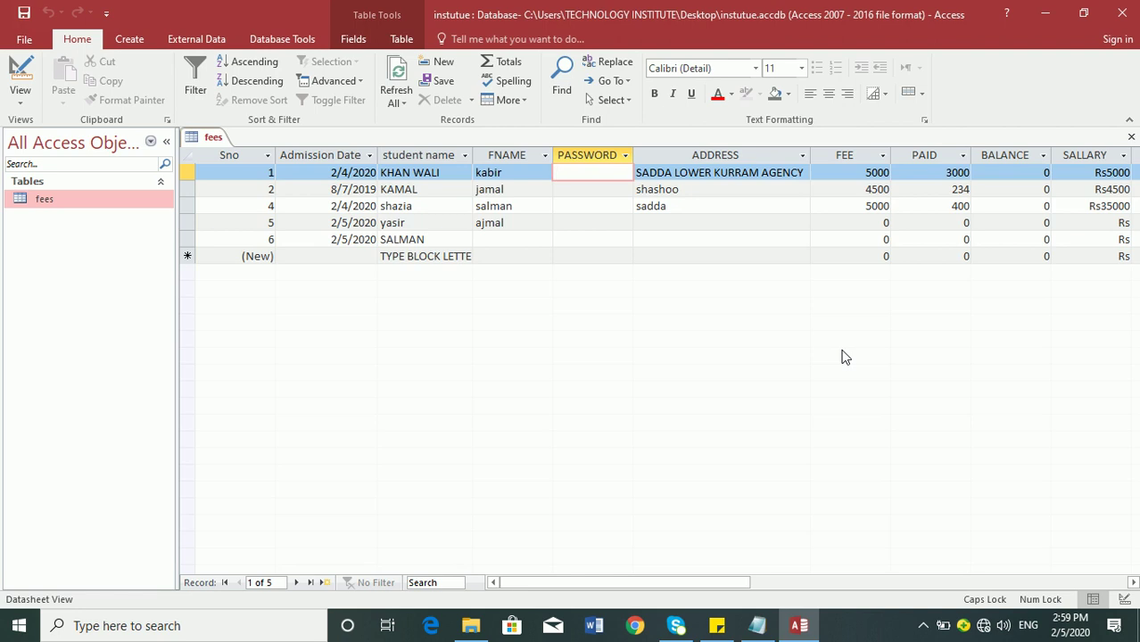
type("12345")
key("Tab")
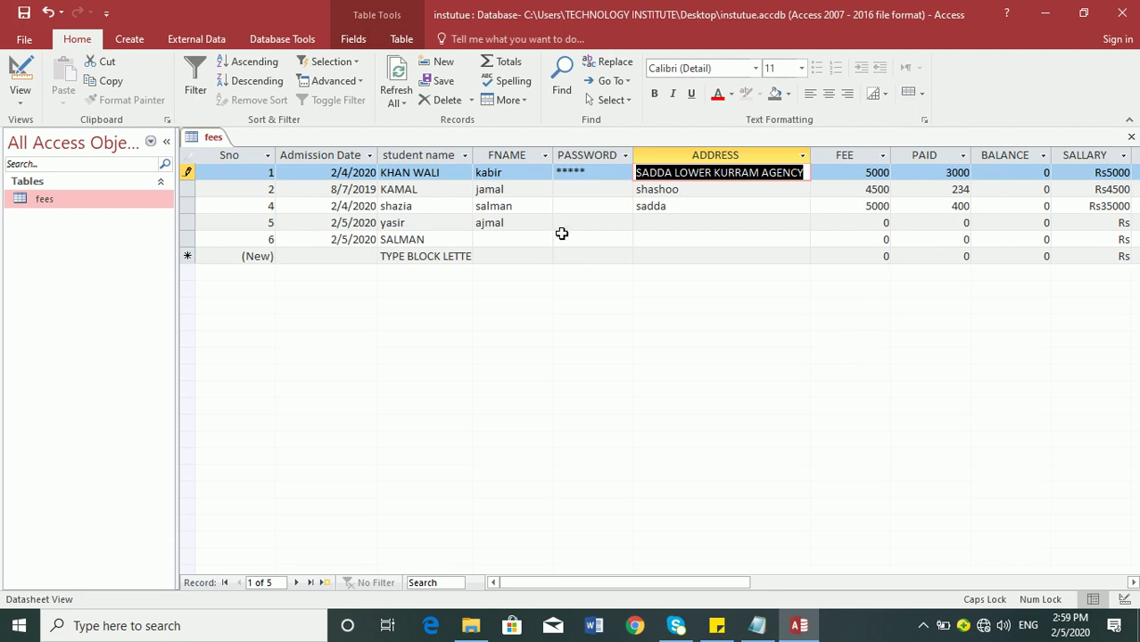
left_click(570, 189)
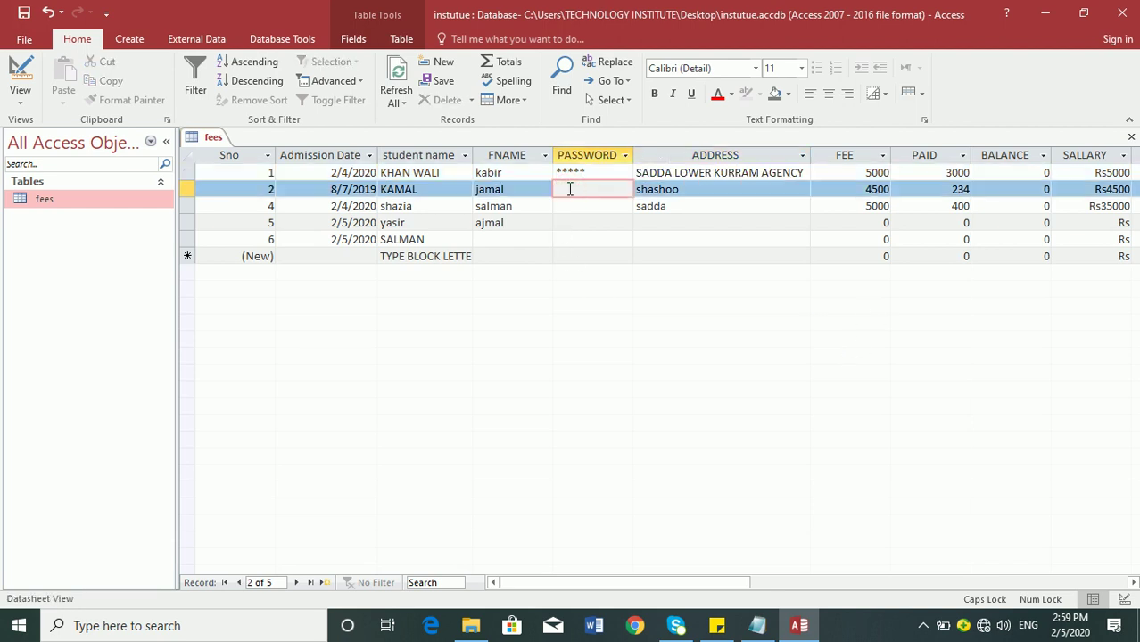
type("12345")
key("Tab")
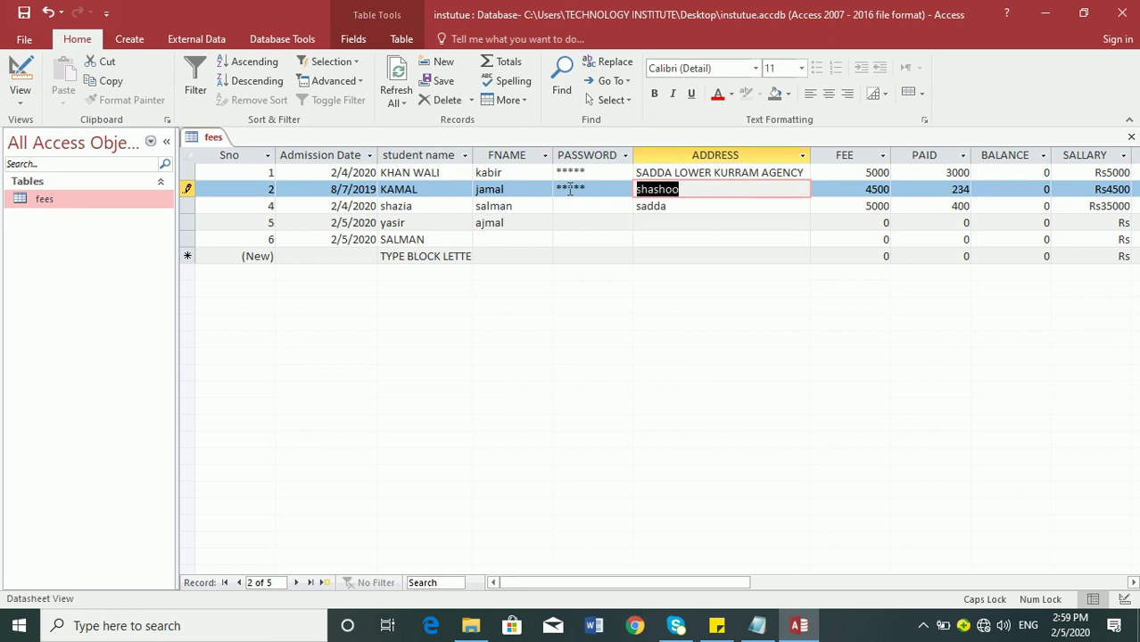
left_click(568, 204)
type("12345")
key("Tab")
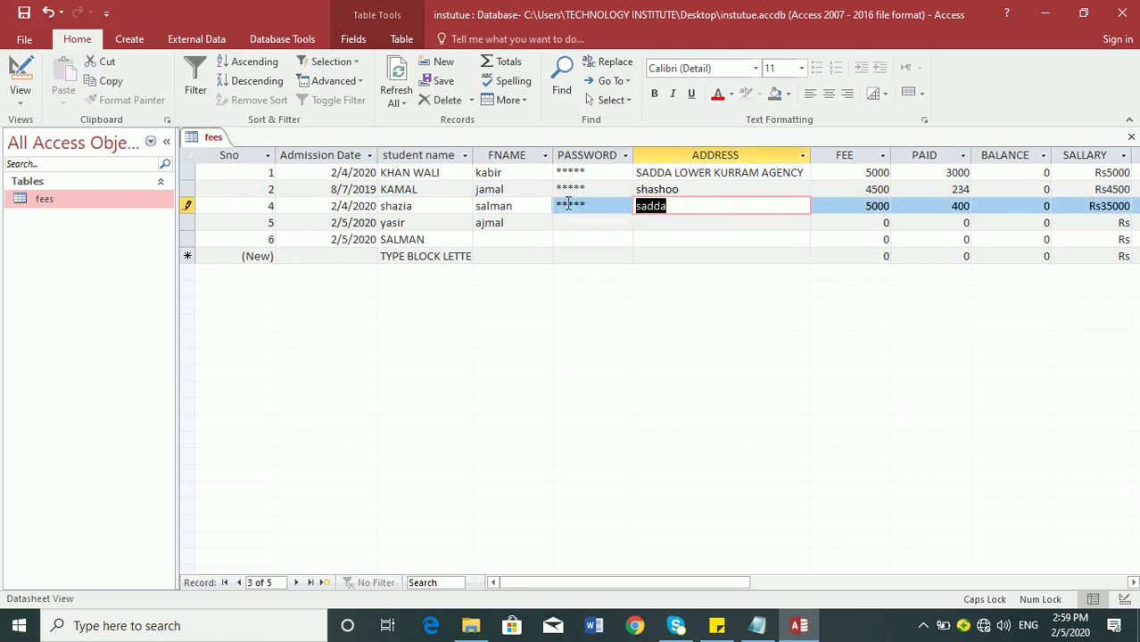
- Enter record 5's password, then open INT Database 2019 from File Explorer
left_click(572, 221)
type("123456")
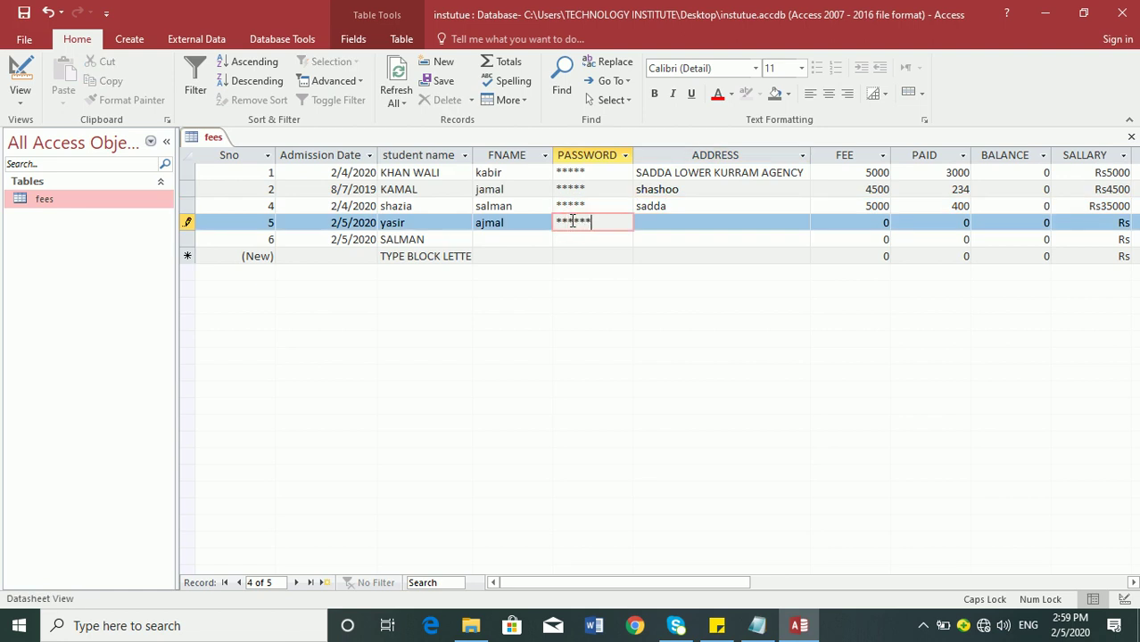
key("Tab")
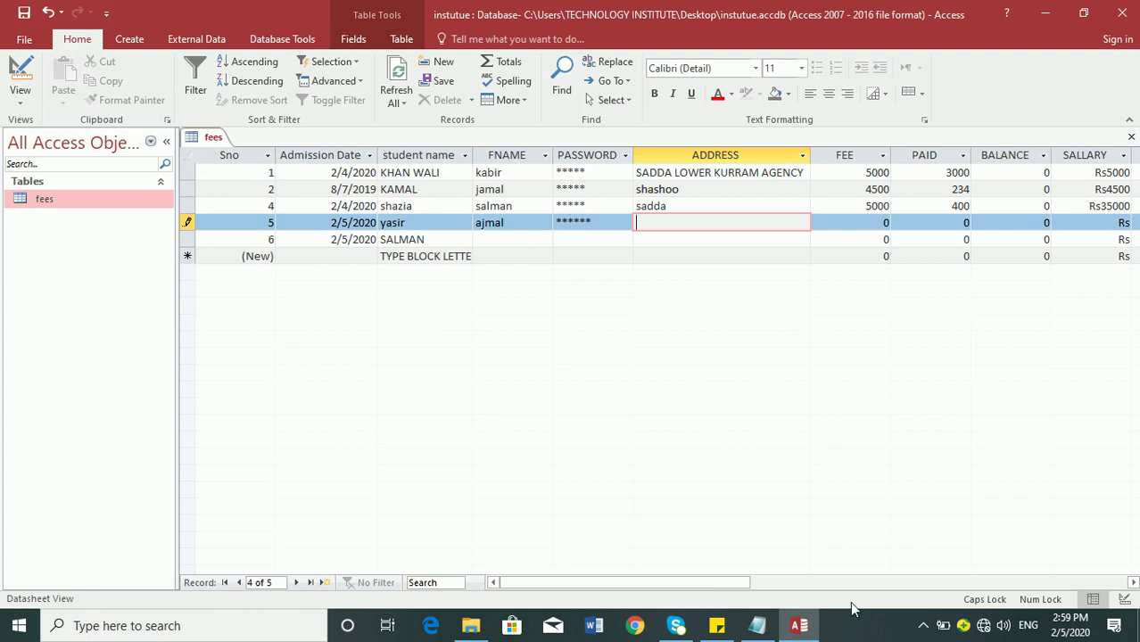
left_click(798, 625)
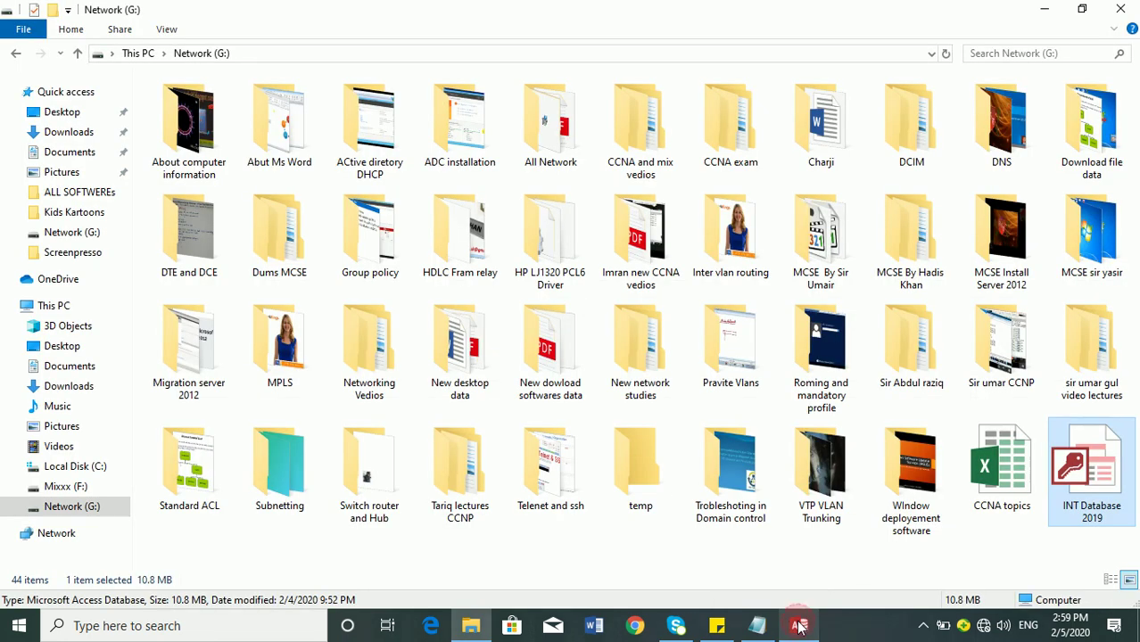
double_click(1116, 496)
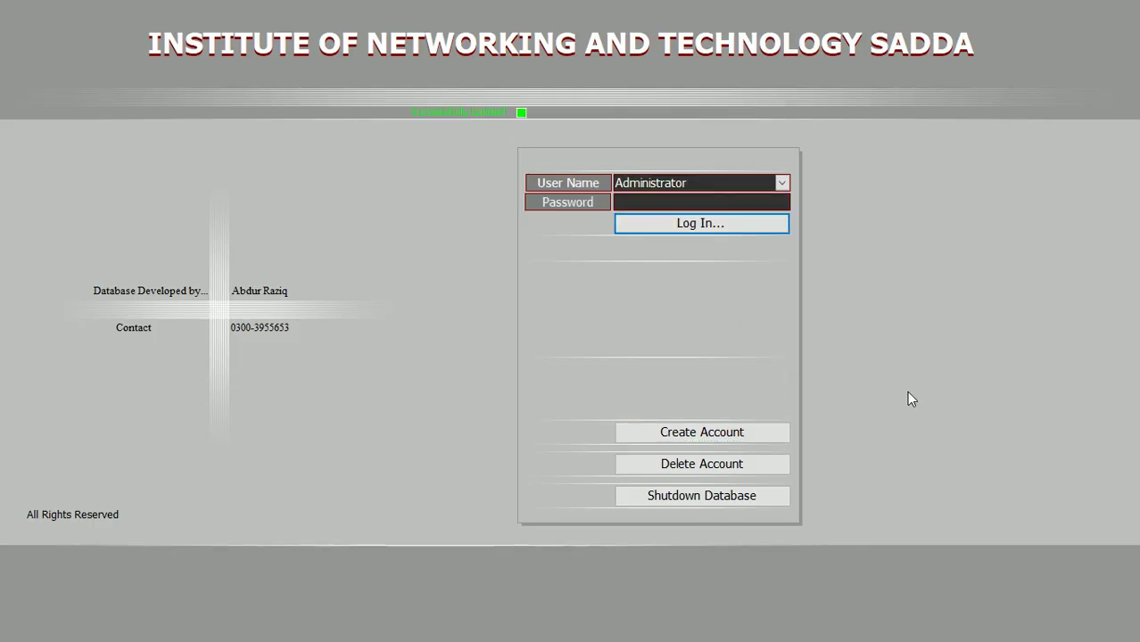
- Type and clear a login password, then shut down the INT Database login screen
type("****************")
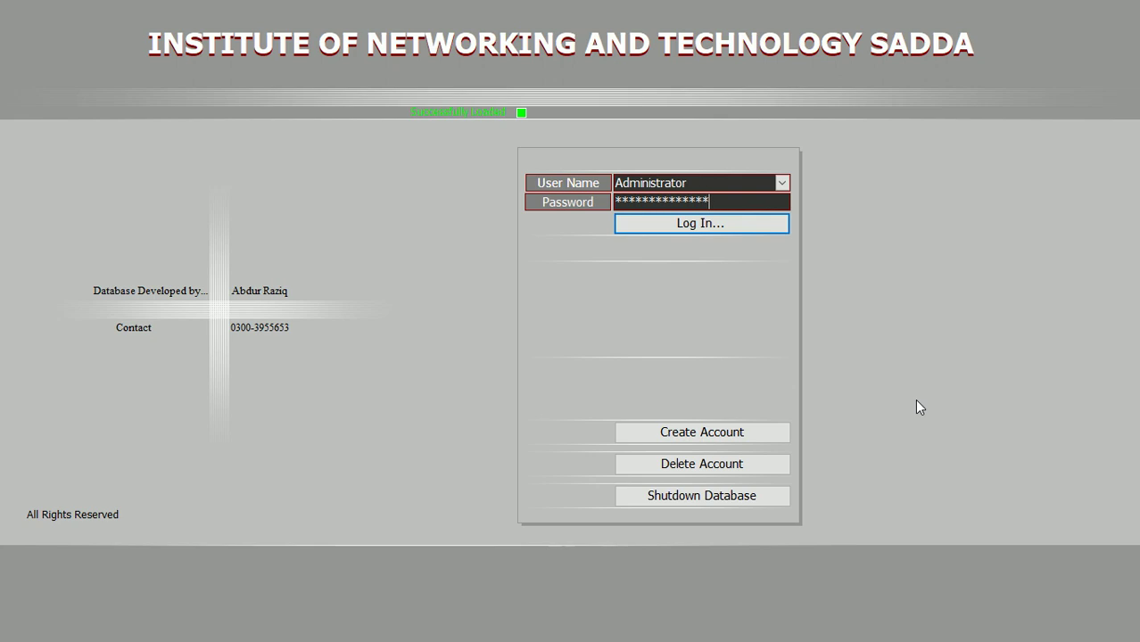
type("**")
key("BackSpace")
key("BackSpace")
key("BackSpace")
key("BackSpace")
key("BackSpace")
key("BackSpace")
key("BackSpace")
key("BackSpace")
key("BackSpace")
key("BackSpace")
key("BackSpace")
key("BackSpace")
key("BackSpace")
key("BackSpace")
key("BackSpace")
key("BackSpace")
key("BackSpace")
key("BackSpace")
left_click(702, 496)
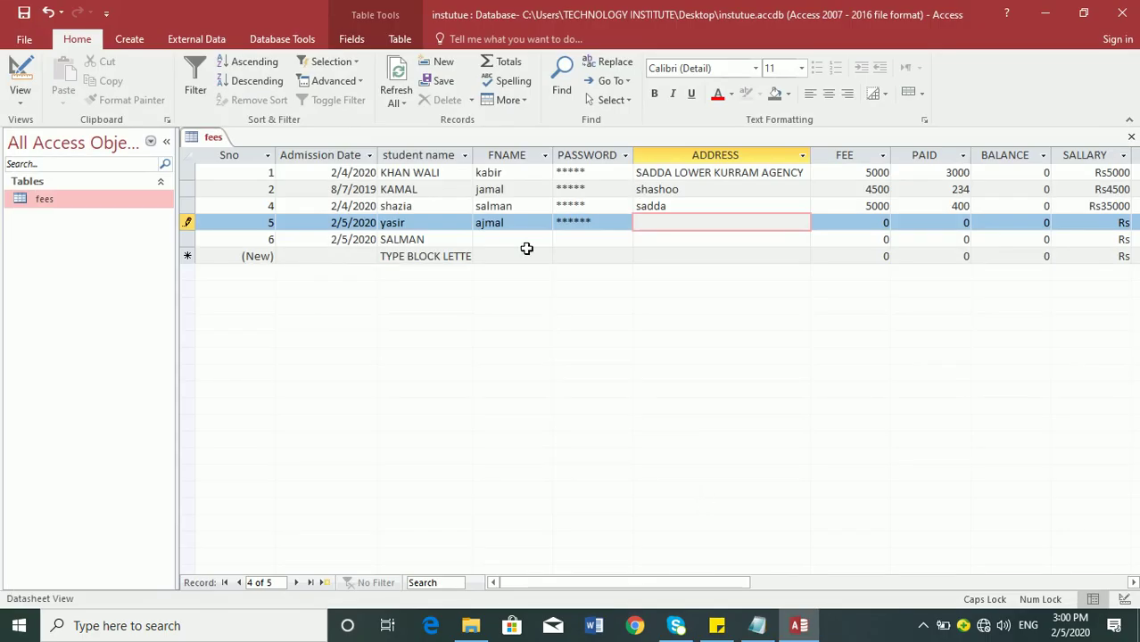
- Delete the PASSWORD field's Password input mask and check the now-readable values
left_click(18, 82)
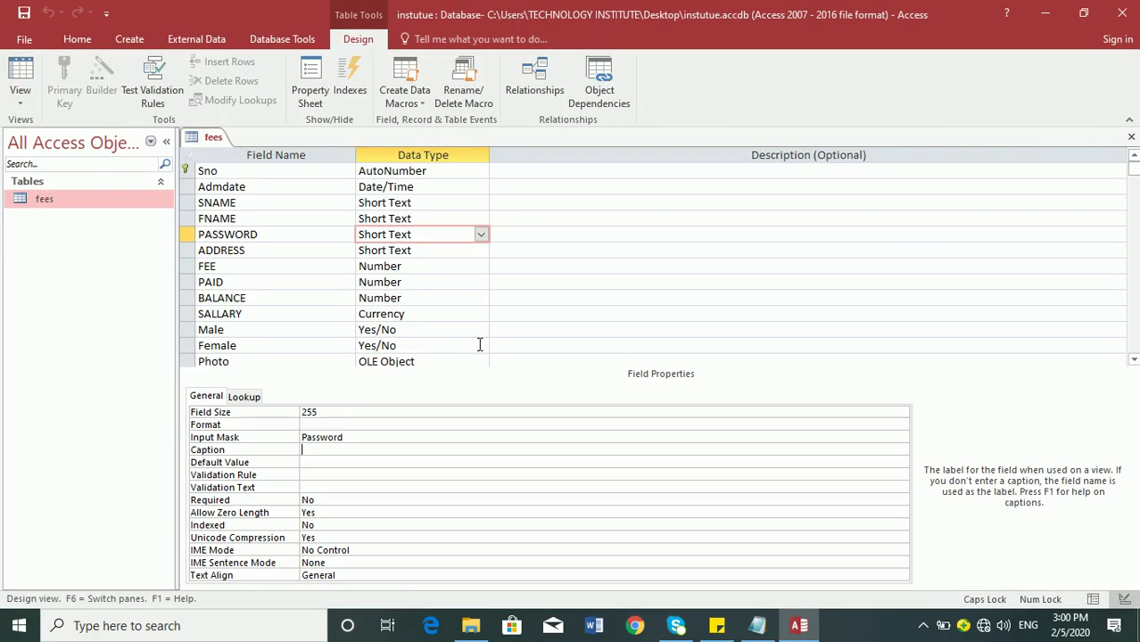
double_click(357, 433)
key("Delete")
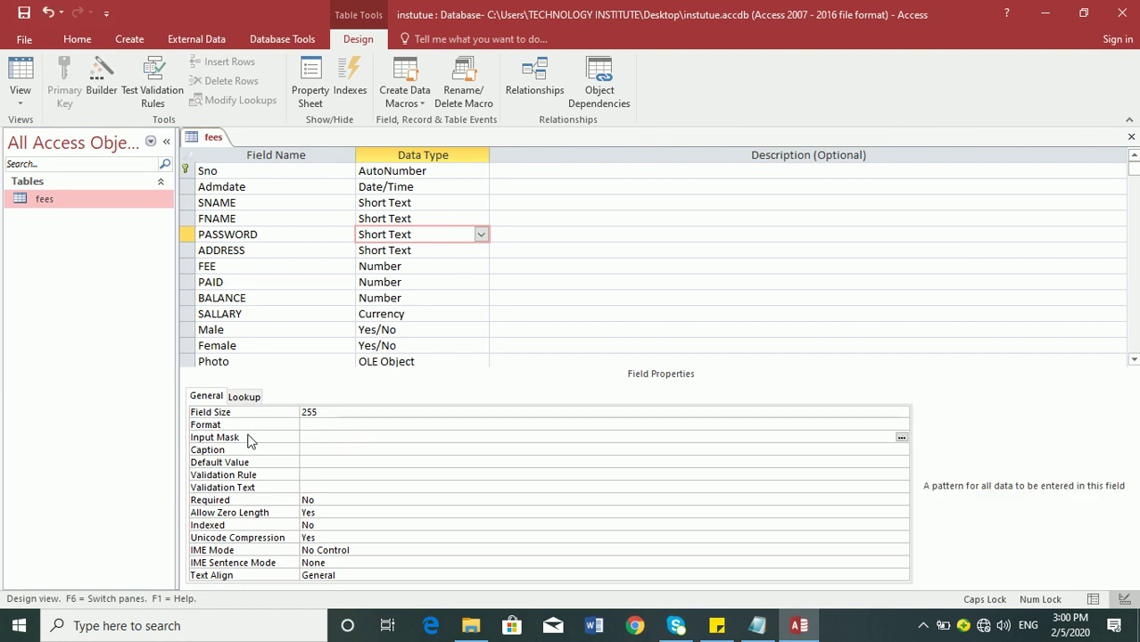
left_click(20, 78)
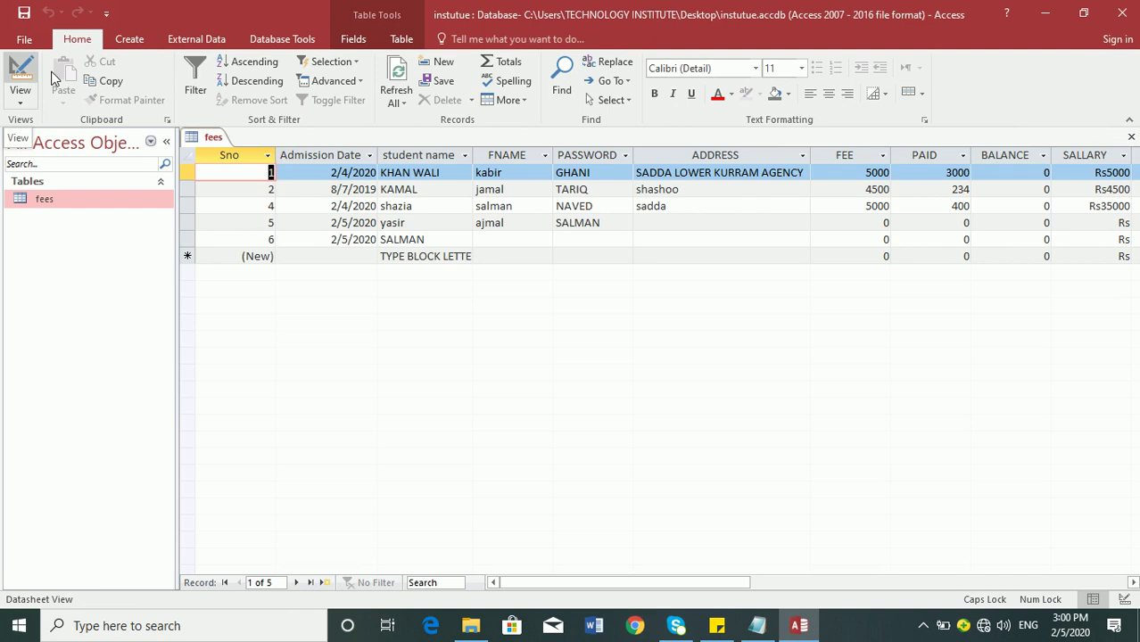
left_click(607, 174)
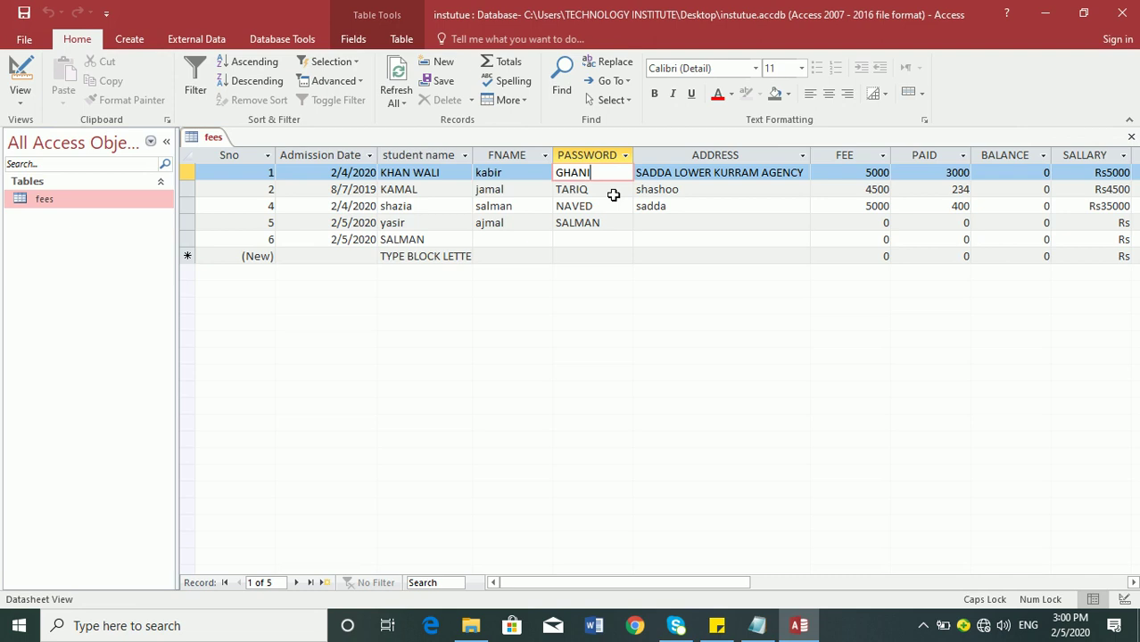
left_click(855, 157)
left_click(864, 173)
left_click_drag(863, 172, 963, 159)
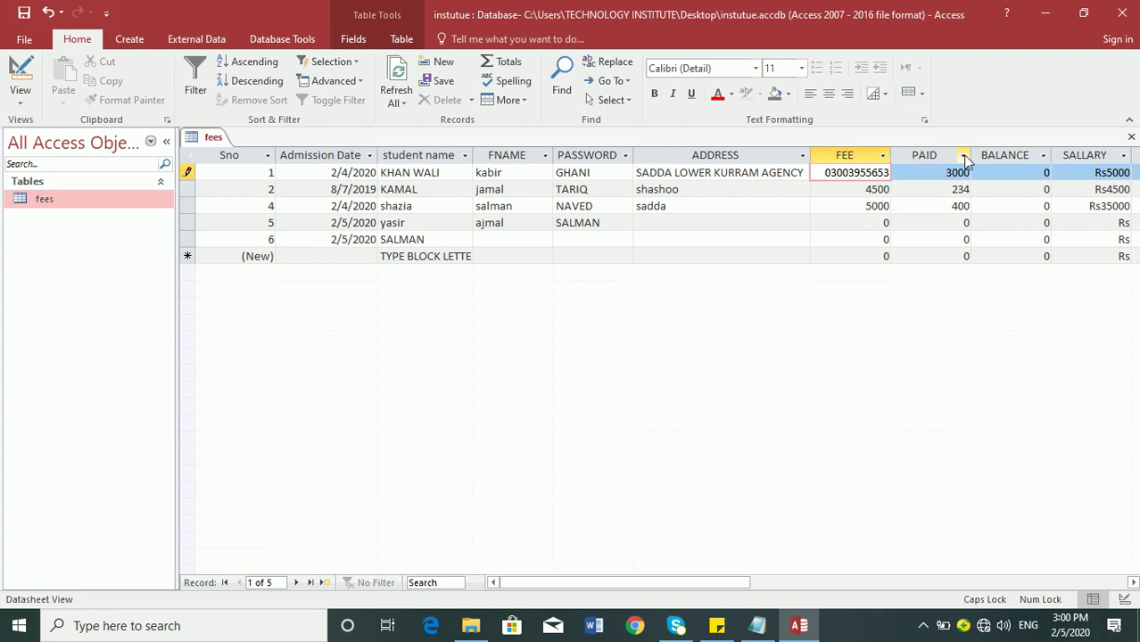
key("Return")
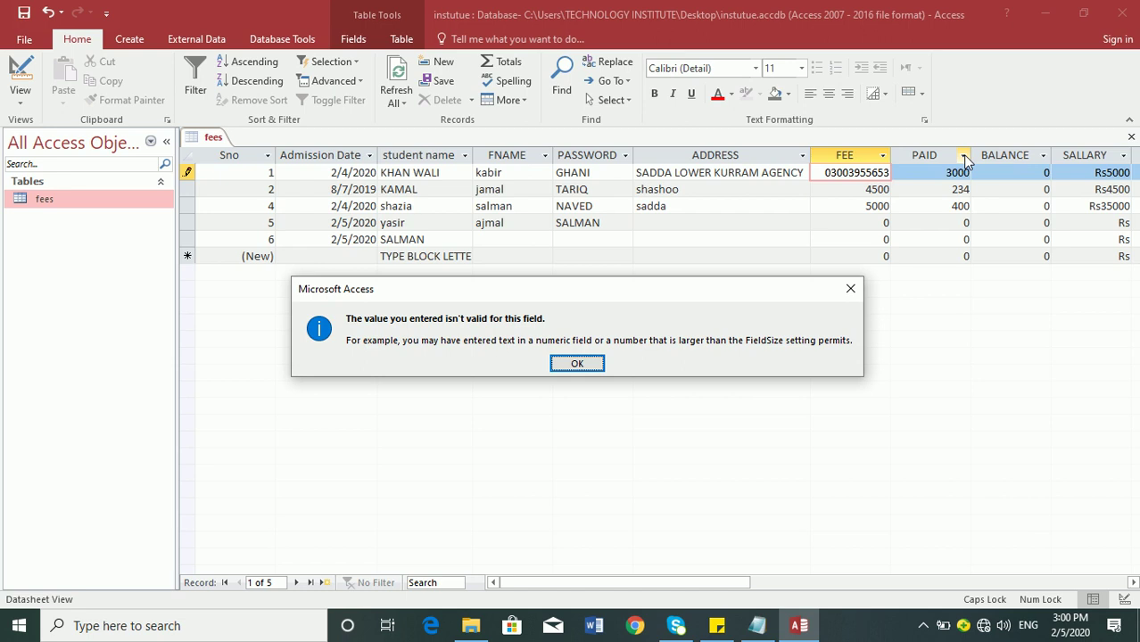
key("Return")
key("BackSpace")
key("BackSpace")
key("BackSpace")
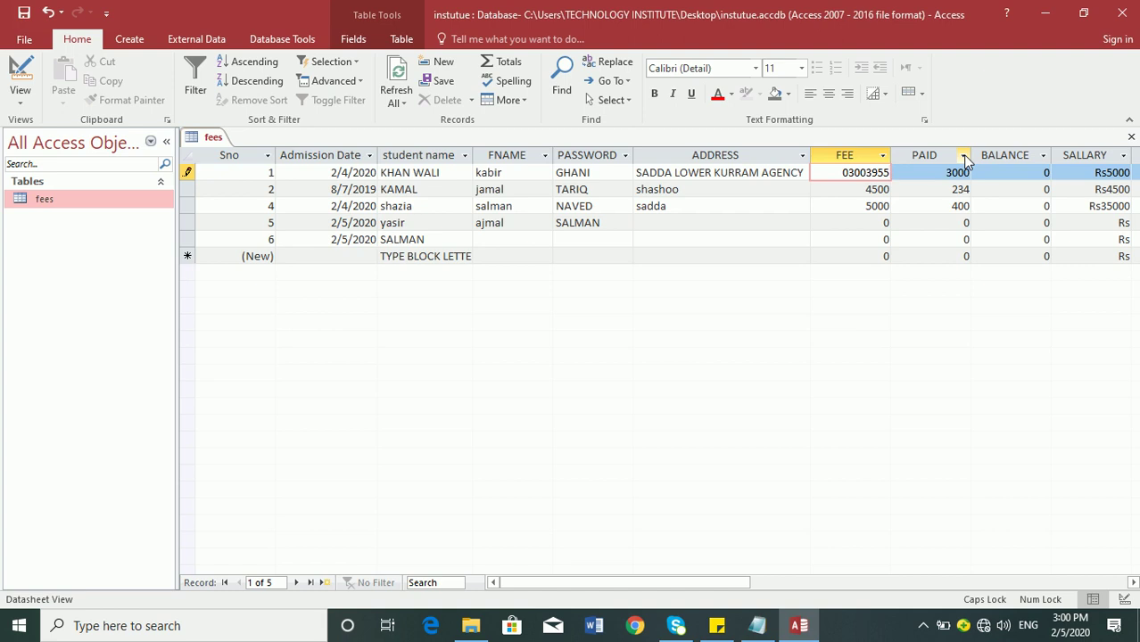
key("BackSpace")
key("Tab")
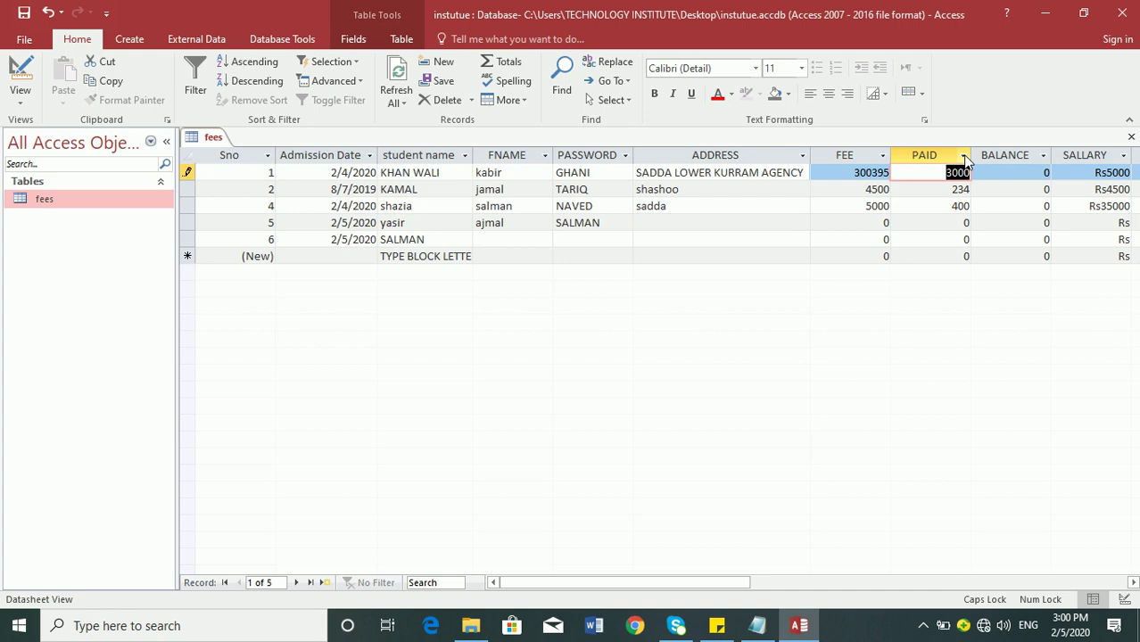
key("shift+Tab")
key("BackSpace")
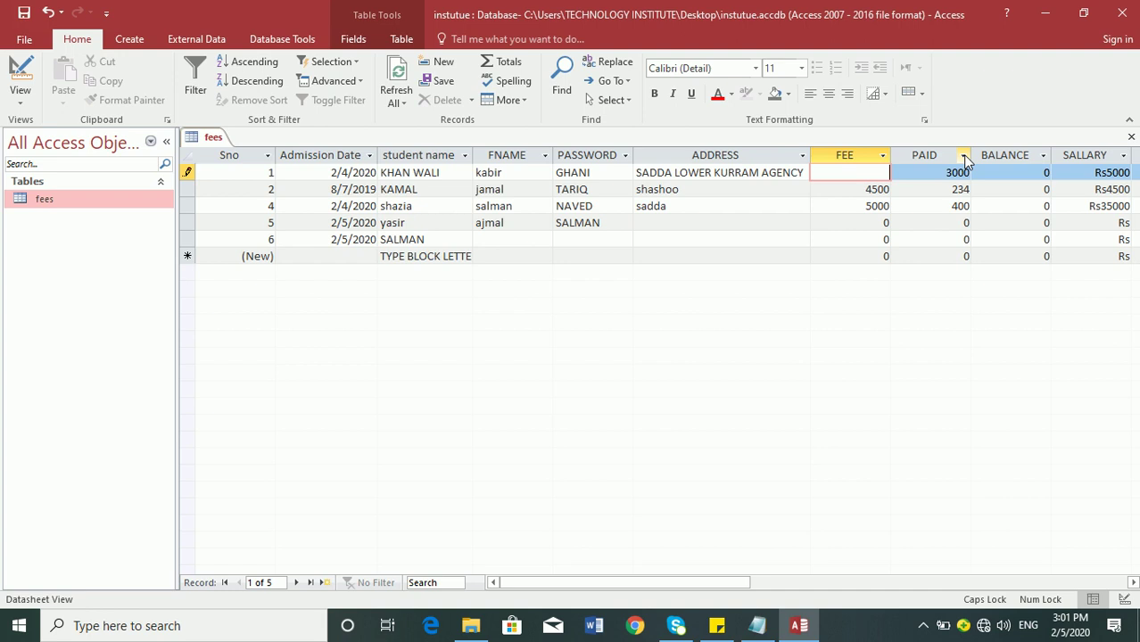
key("Escape")
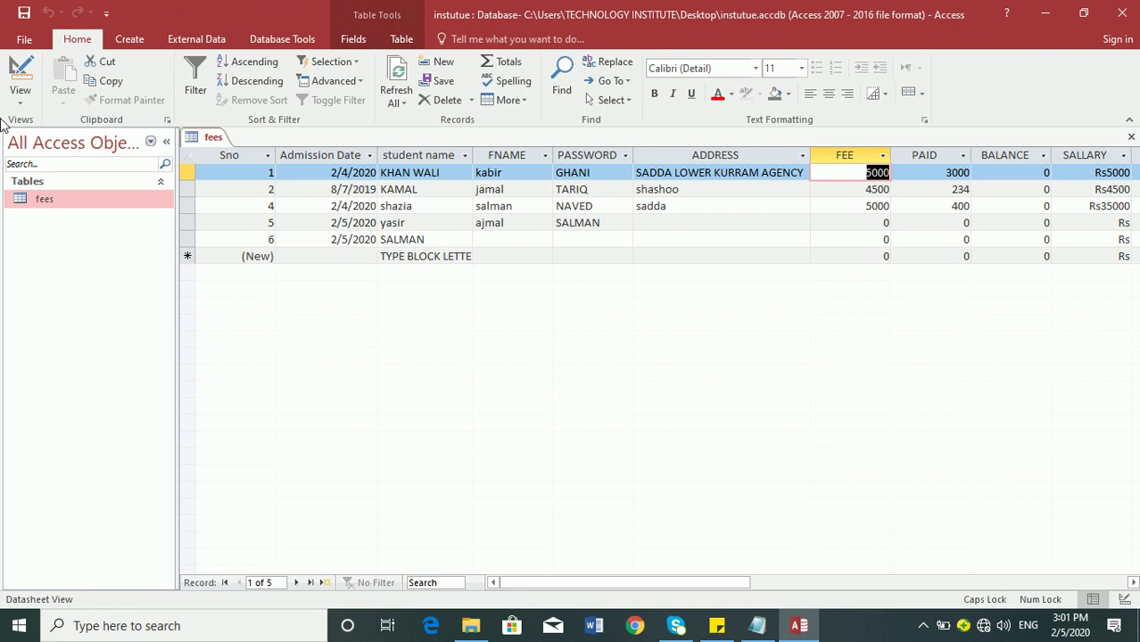
- In the fees table design, rename the PASSWORD field to CONTACT
left_click(18, 77)
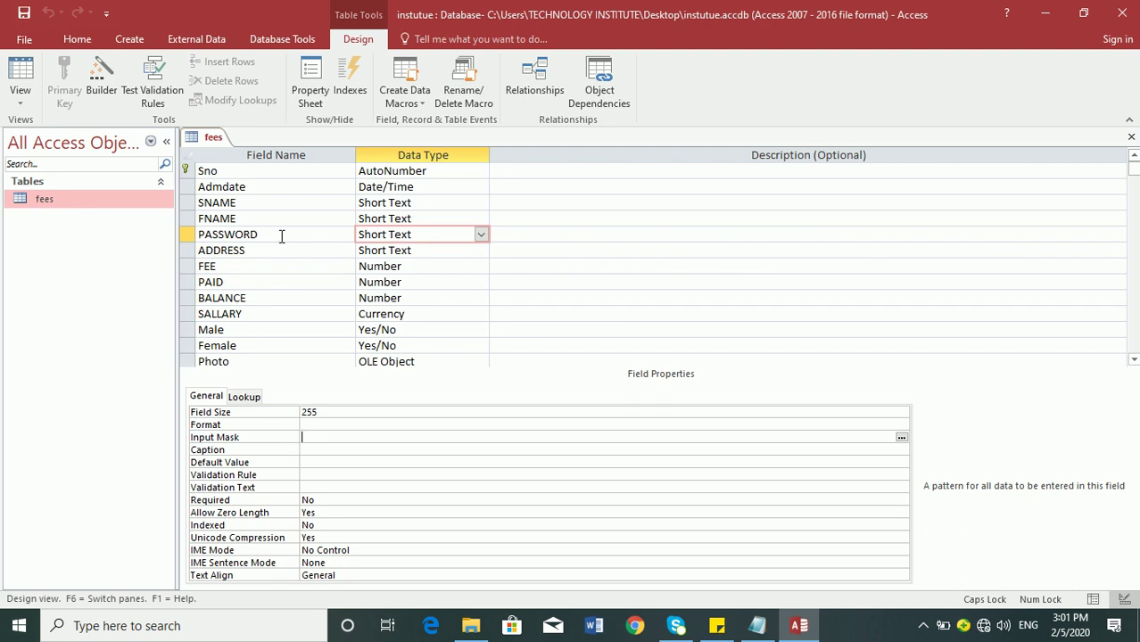
left_click(281, 235)
left_click_drag(280, 234, 152, 234)
type("MOB")
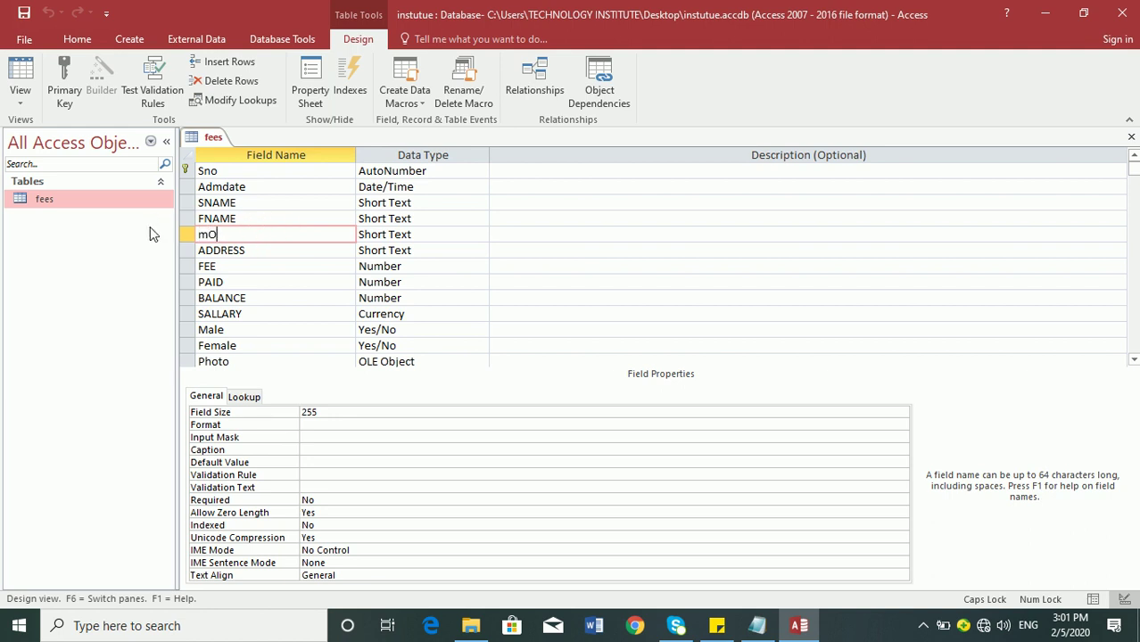
type("ILE")
key("Tab")
key("shift+Tab")
type("CONTACT")
key("Tab")
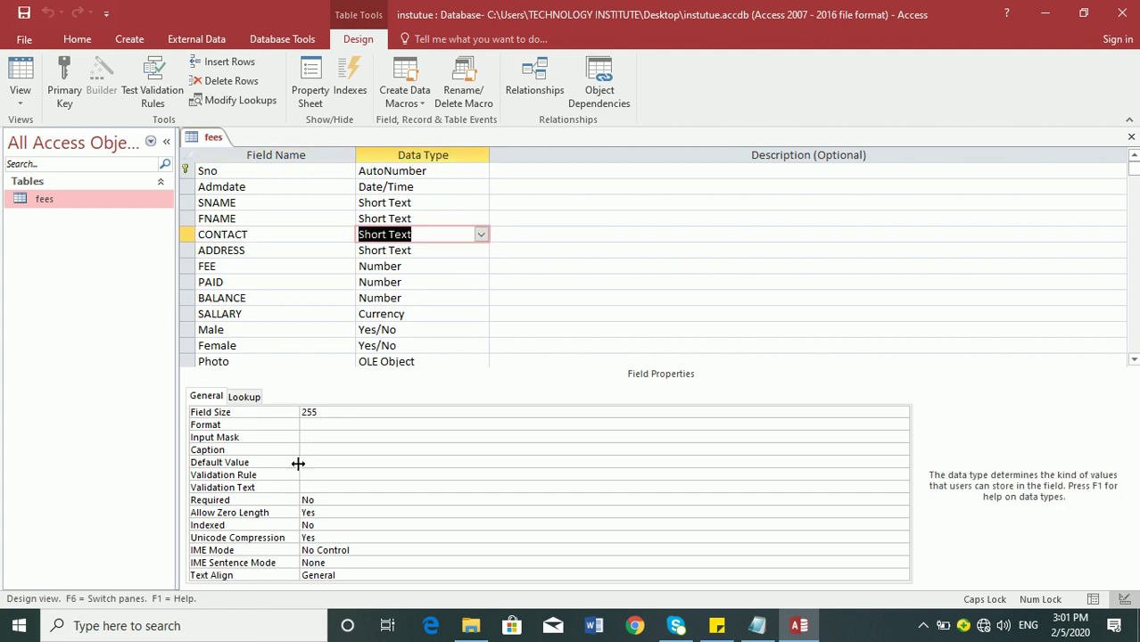
left_click(310, 437)
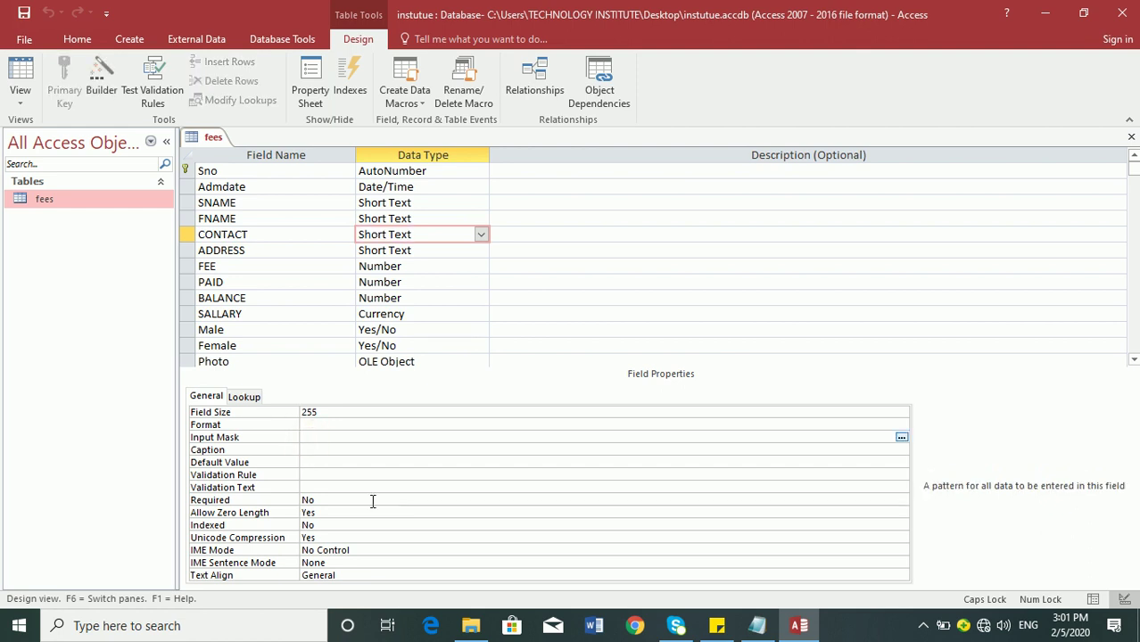
type("0000-0000000")
key("Return")
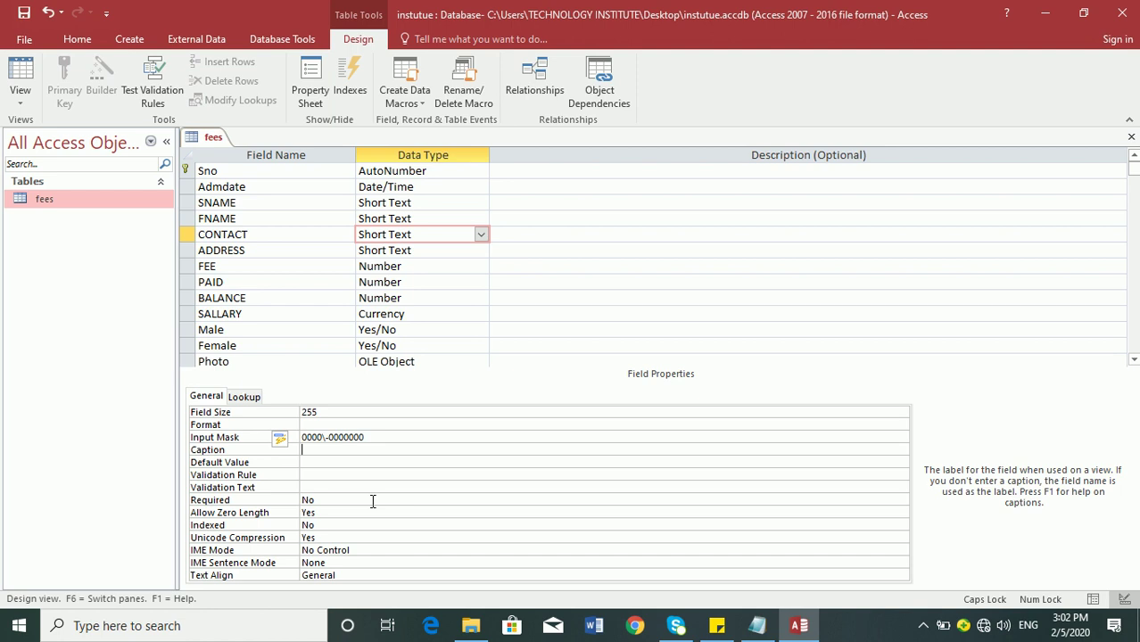
left_click(21, 75)
key("Tab")
key("Tab")
key("Tab")
key("Tab")
key("Tab")
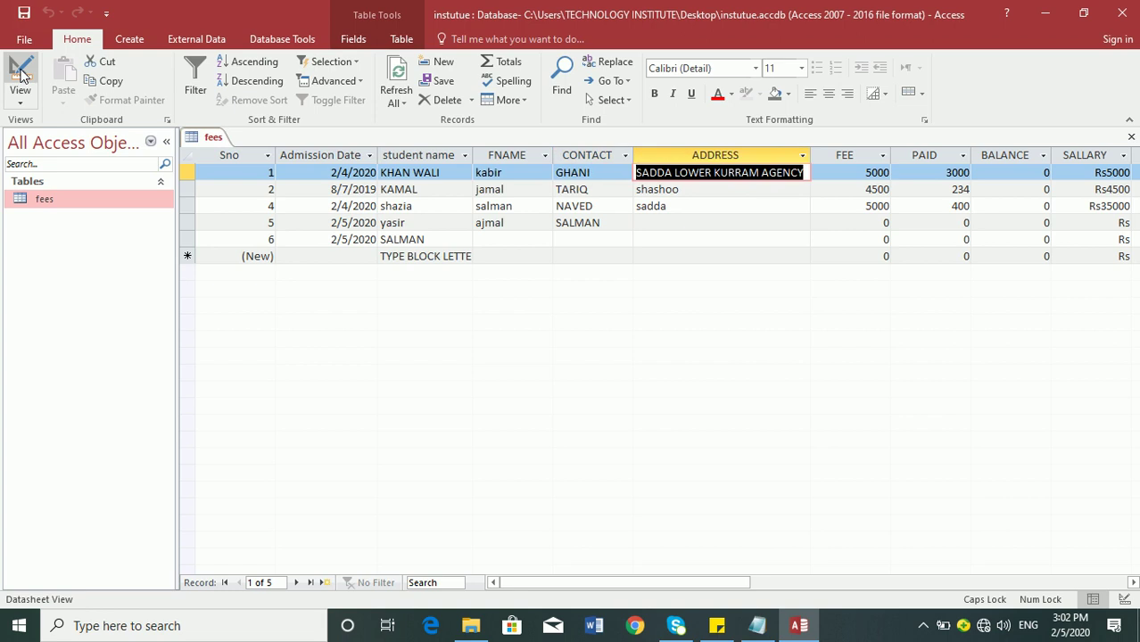
key("shift+Tab")
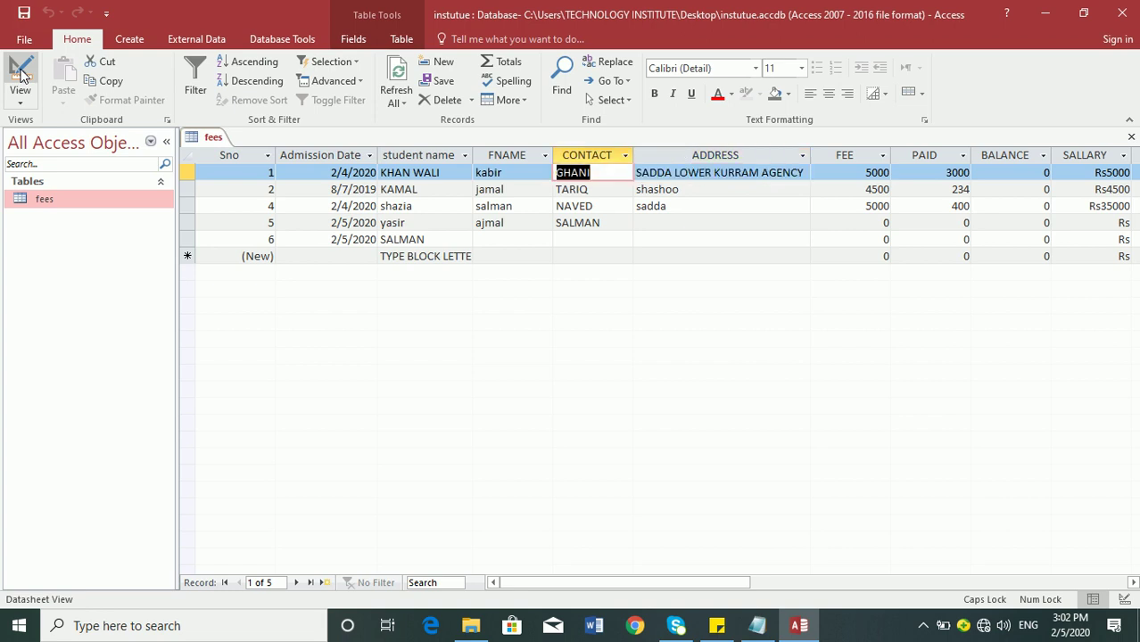
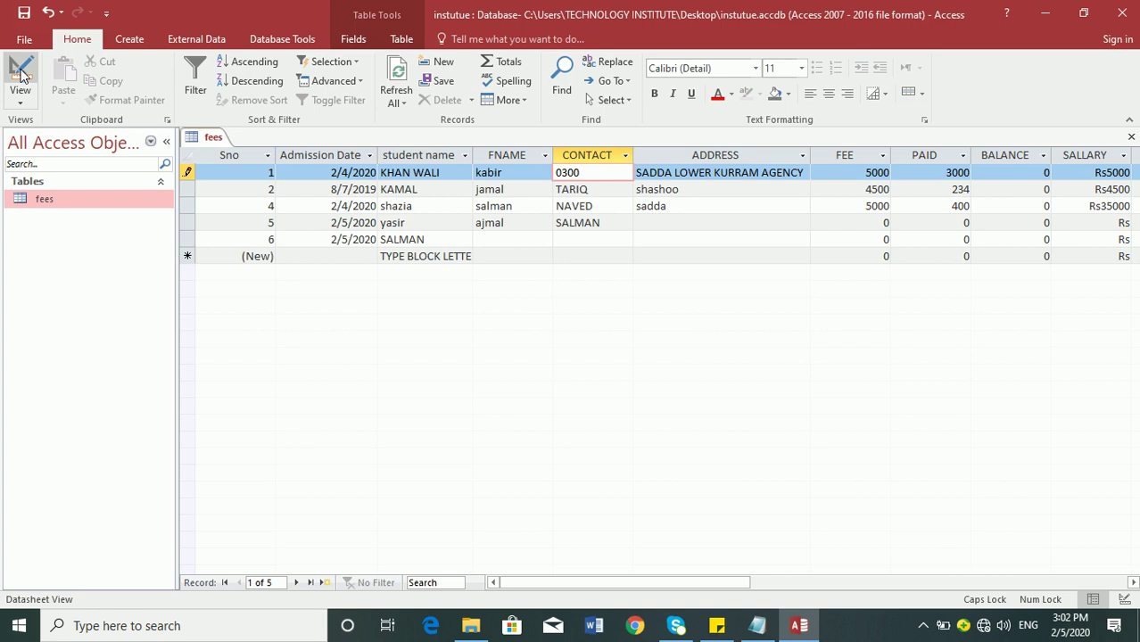
type("3847239847329")
type("884288888")
key("Escape")
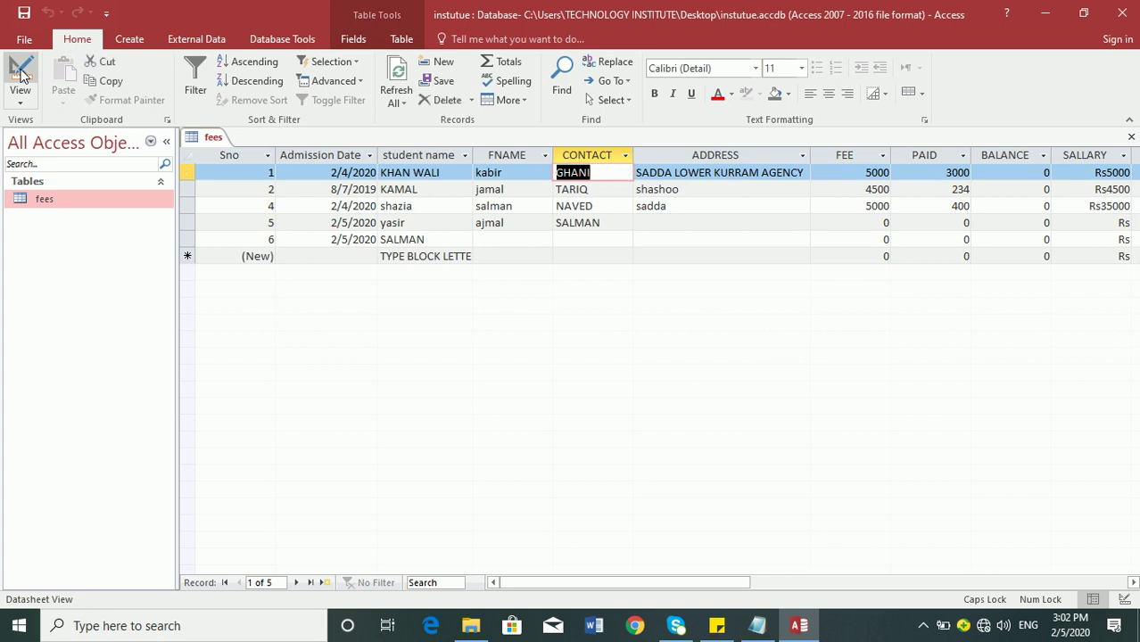
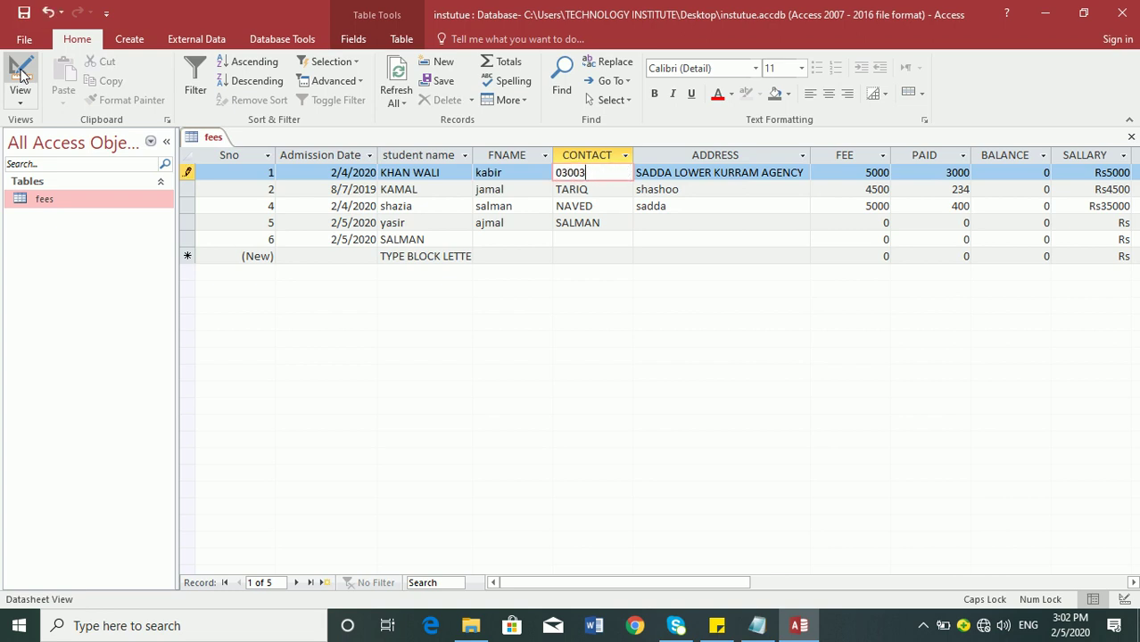
key("Tab")
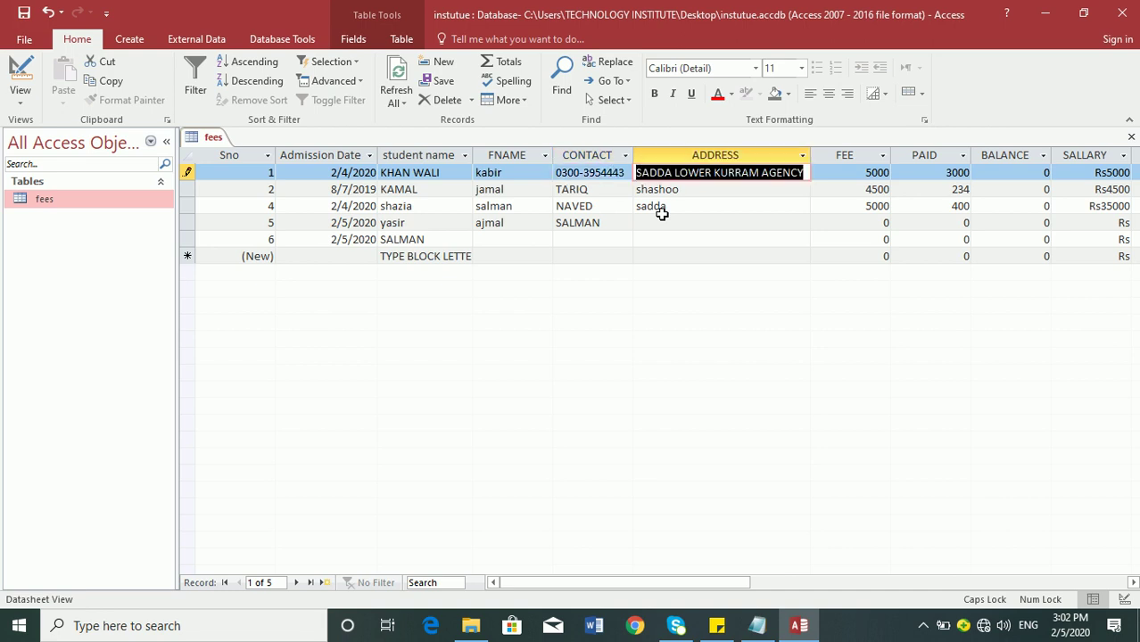
- Erase record 1's contact number, dismissing the input-mask warning, until only the empty mask remains
left_click(626, 172)
left_click(629, 173)
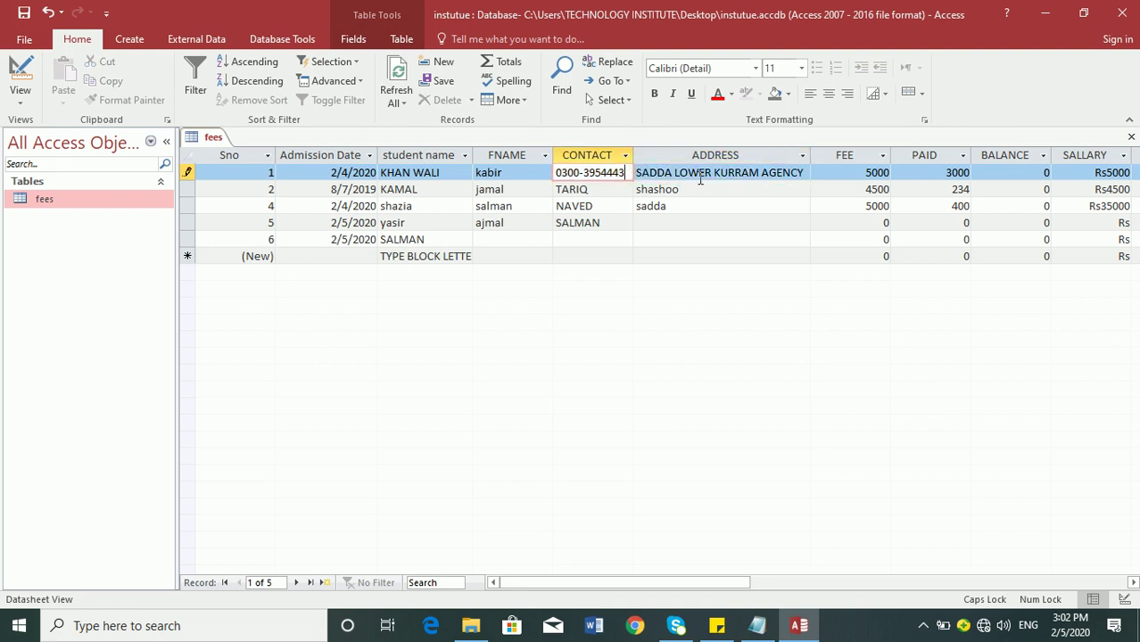
key("BackSpace")
key("BackSpace")
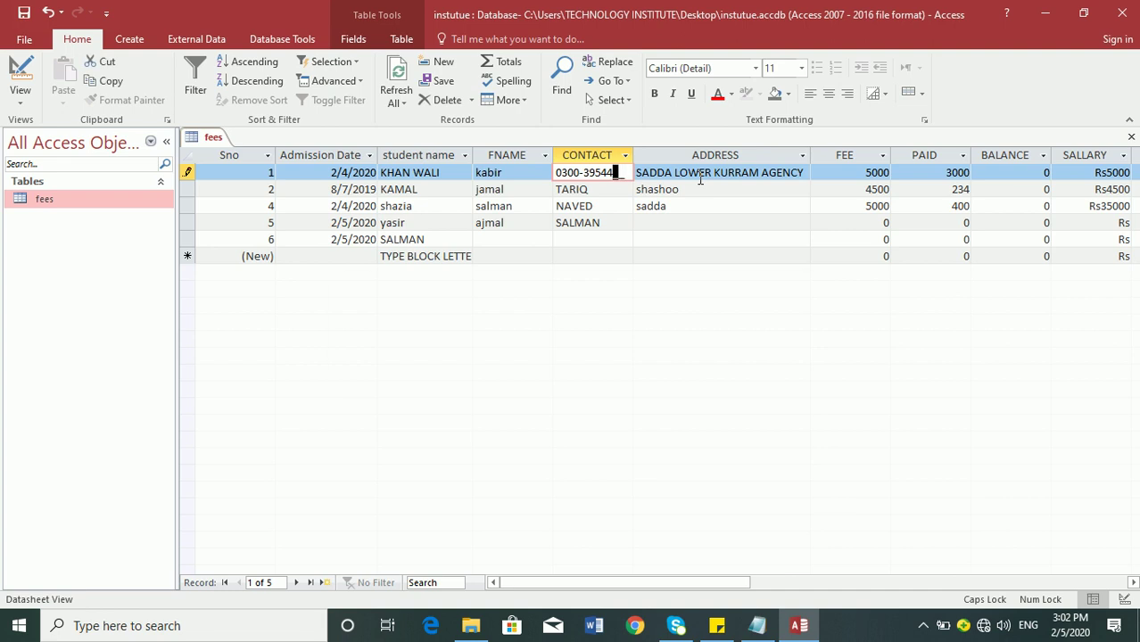
key("Return")
key("Return")
key("BackSpace")
key("BackSpace")
key("BackSpace")
key("BackSpace")
key("BackSpace")
key("BackSpace")
key("BackSpace")
key("BackSpace")
key("BackSpace")
key("BackSpace")
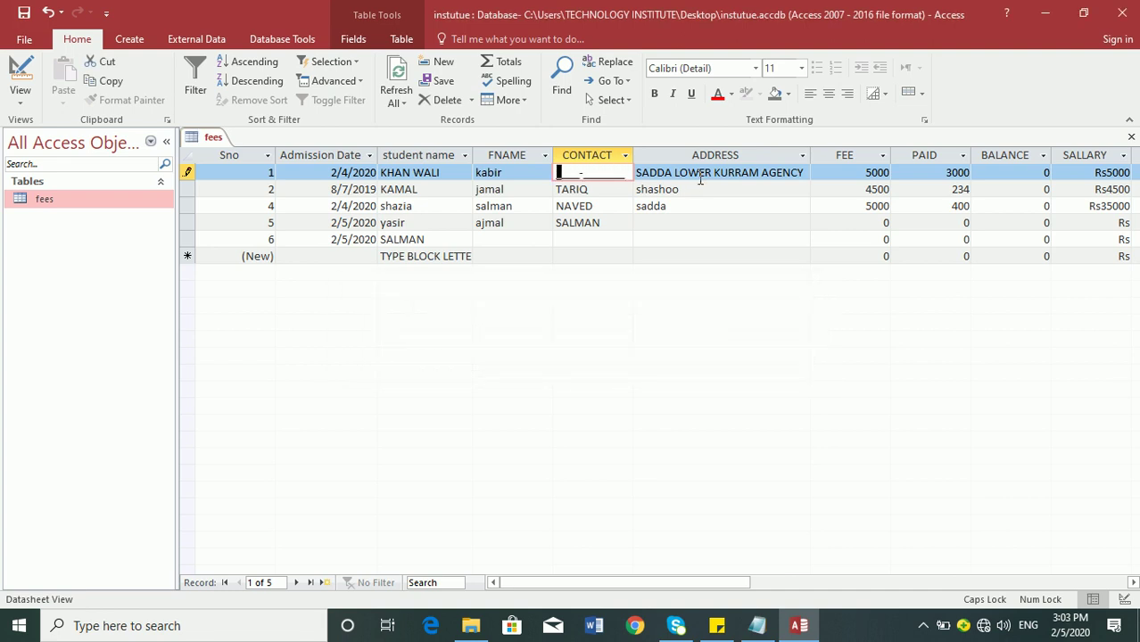
- Clear the leftover text from the CONTACT cells of the lower records
left_click_drag(600, 198, 550, 172)
left_click(613, 189)
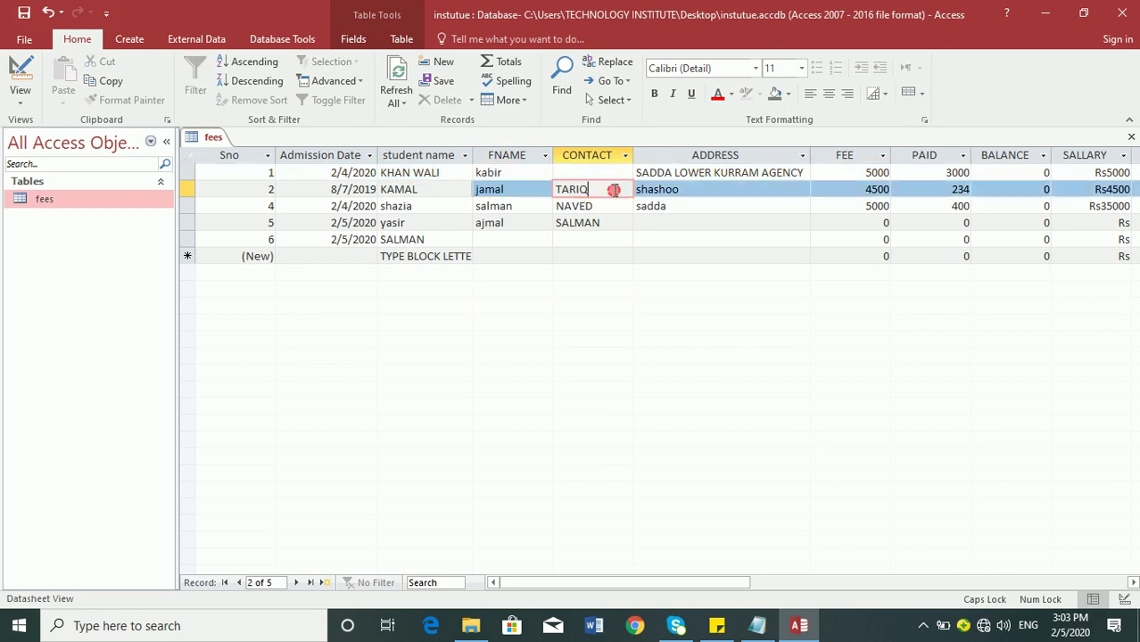
key("BackSpace")
key("BackSpace")
key("BackSpace")
key("BackSpace")
key("BackSpace")
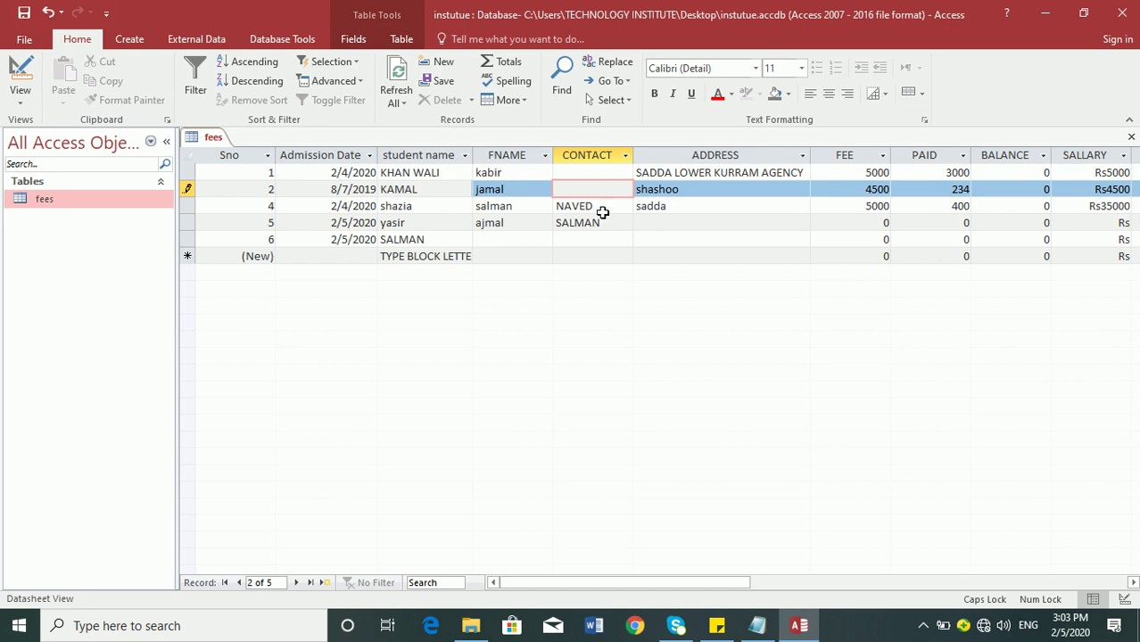
left_click(603, 206)
key("BackSpace")
key("BackSpace")
key("BackSpace")
key("BackSpace")
key("BackSpace")
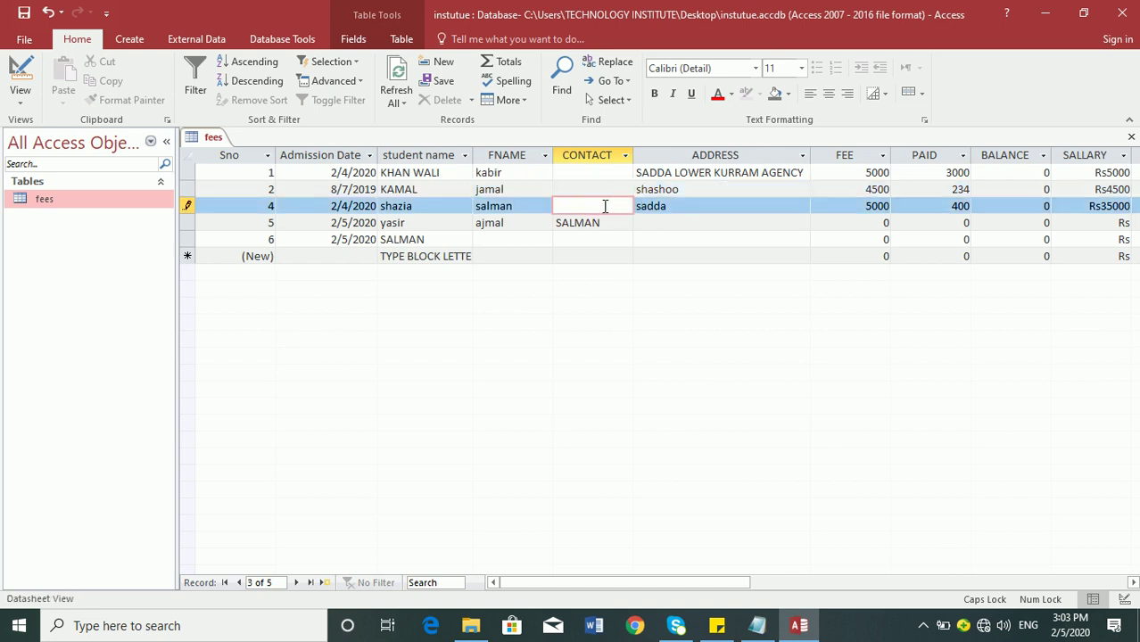
left_click(598, 224)
key("BackSpace")
key("BackSpace")
key("BackSpace")
key("BackSpace")
key("BackSpace")
key("BackSpace")
- Check each row's empty CONTACT mask, then fill record 1's contact with a full phone number
left_click(595, 174)
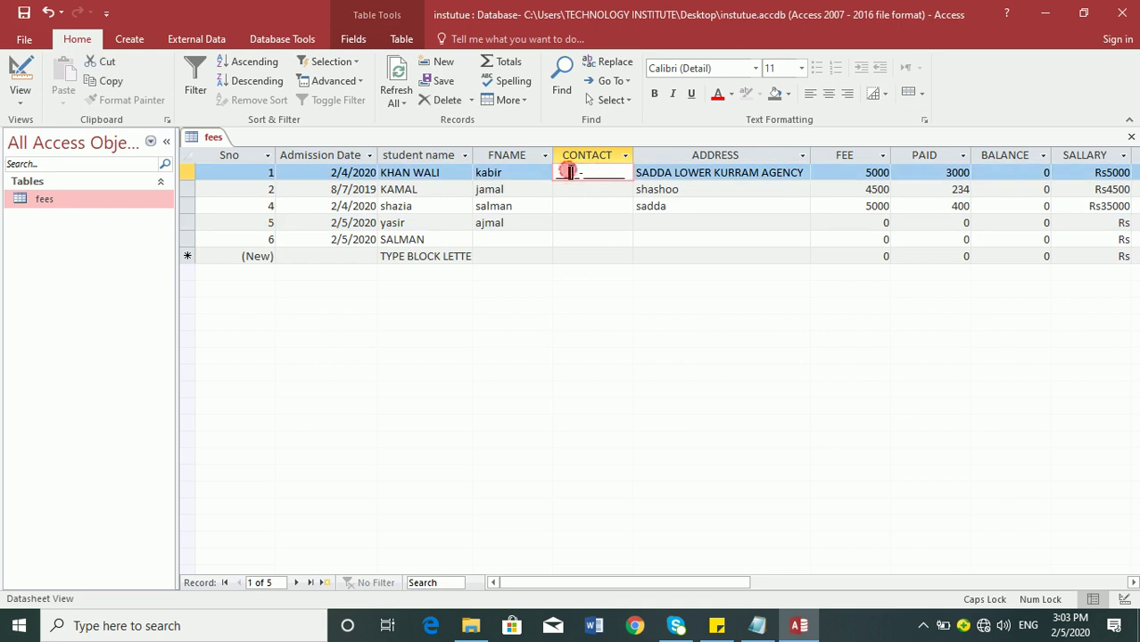
left_click(570, 189)
left_click(560, 206)
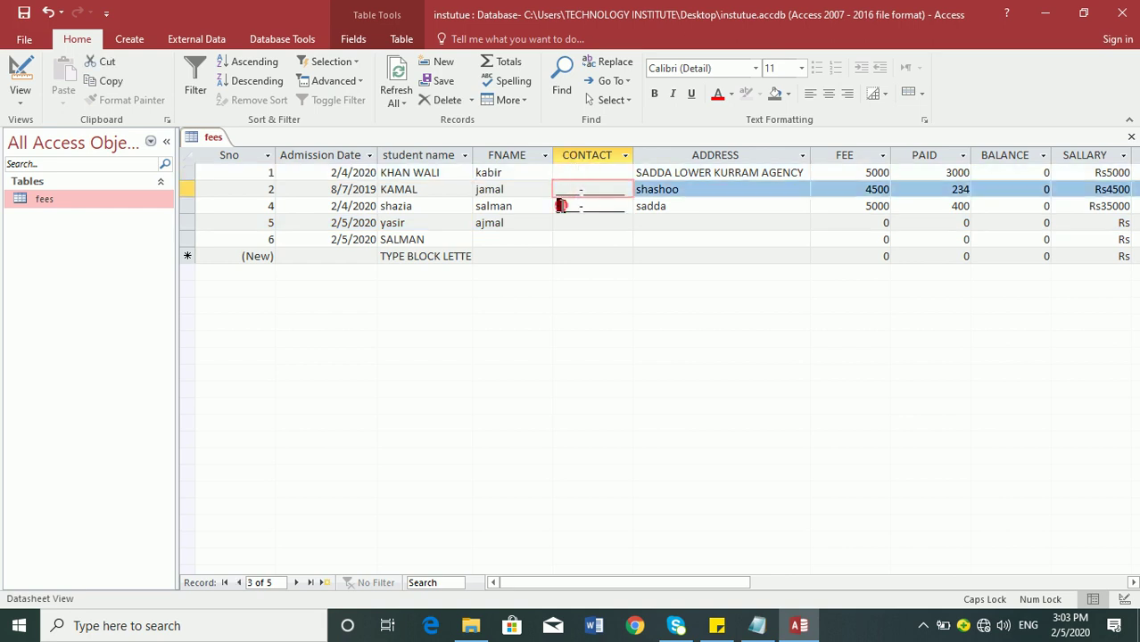
left_click(563, 223)
left_click(563, 239)
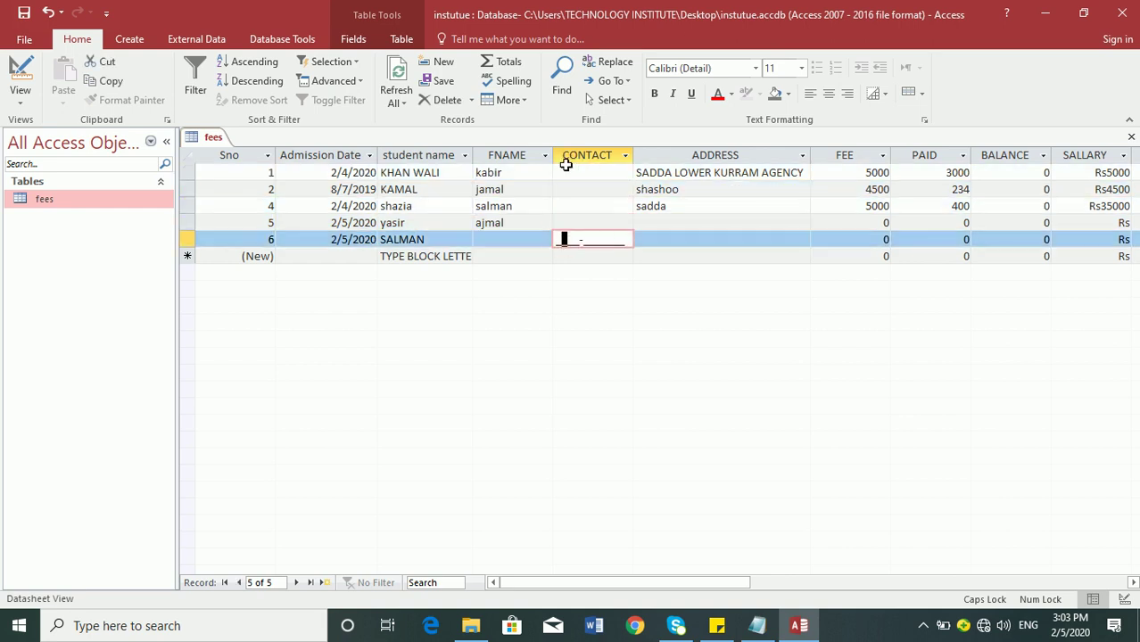
left_click(563, 173)
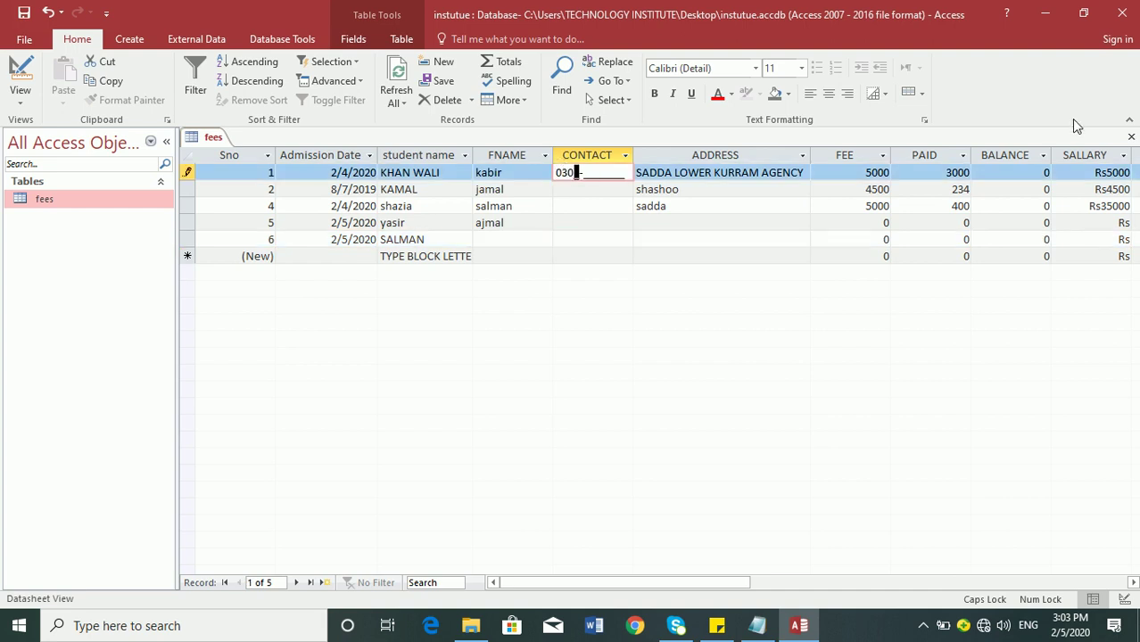
key("Caps_Lock")
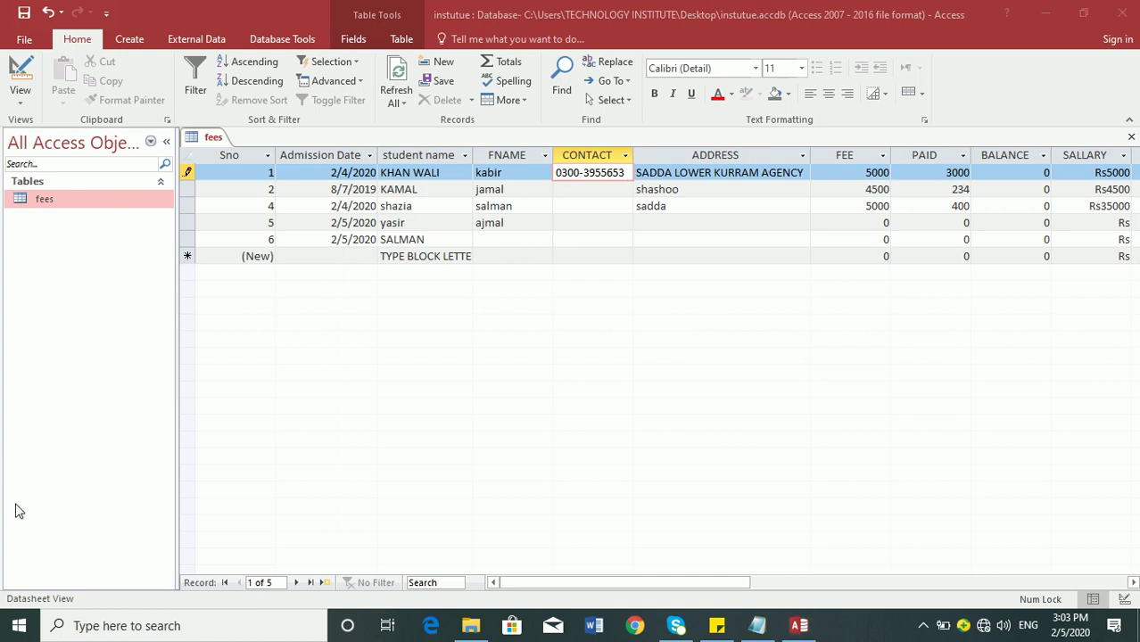
- Launch the On-Screen Keyboard by searching 'key' and move it below the datasheet rows
left_click(13, 630)
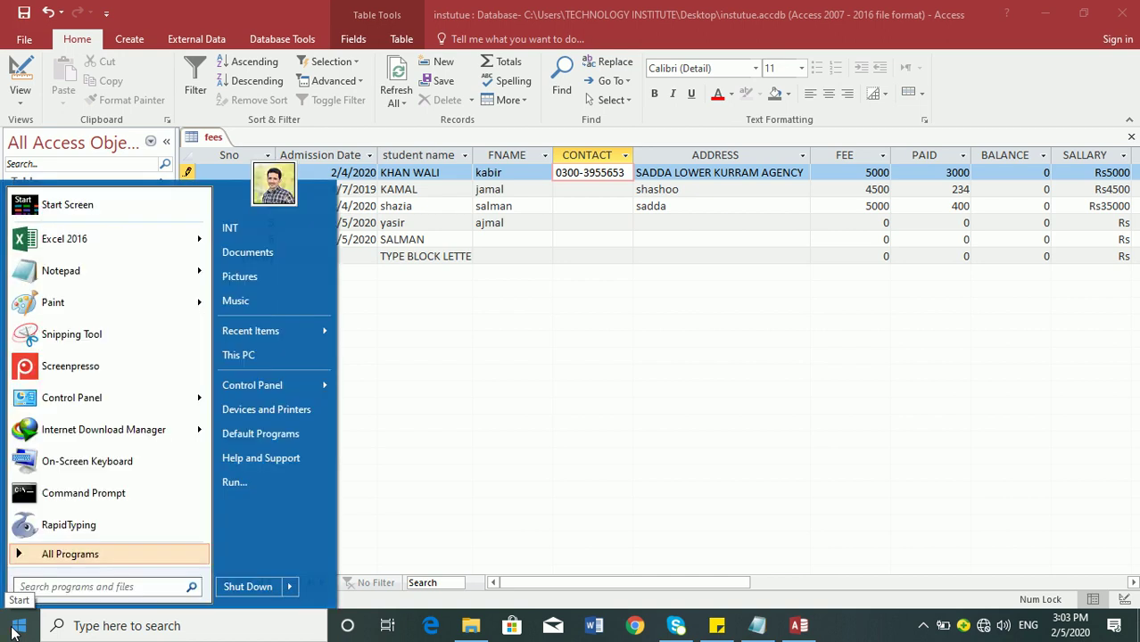
type("ke")
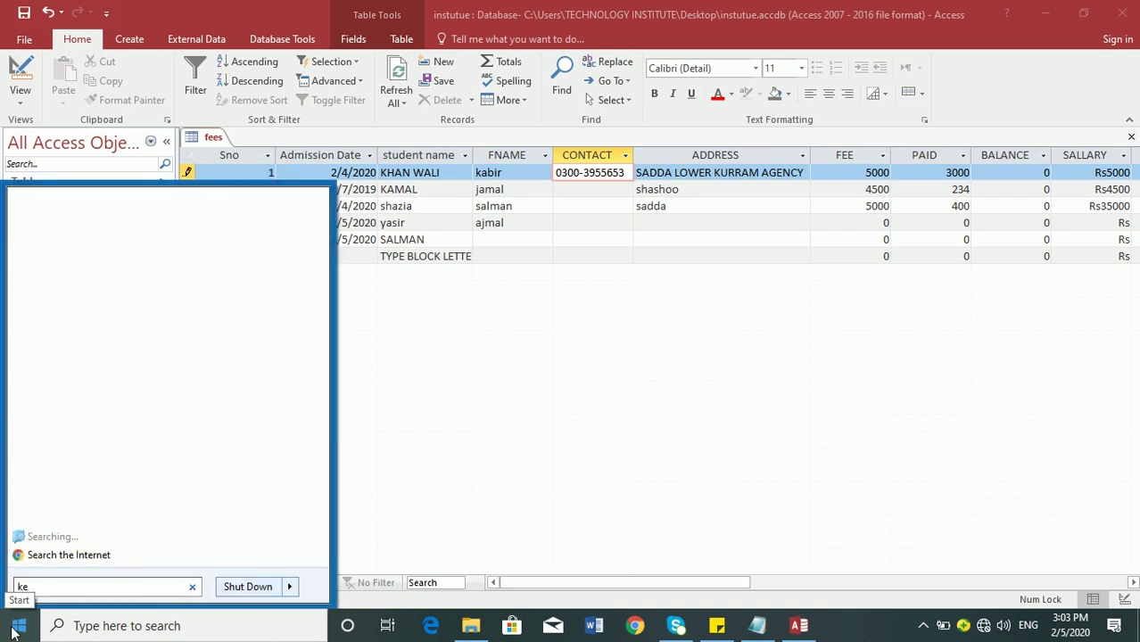
type("y")
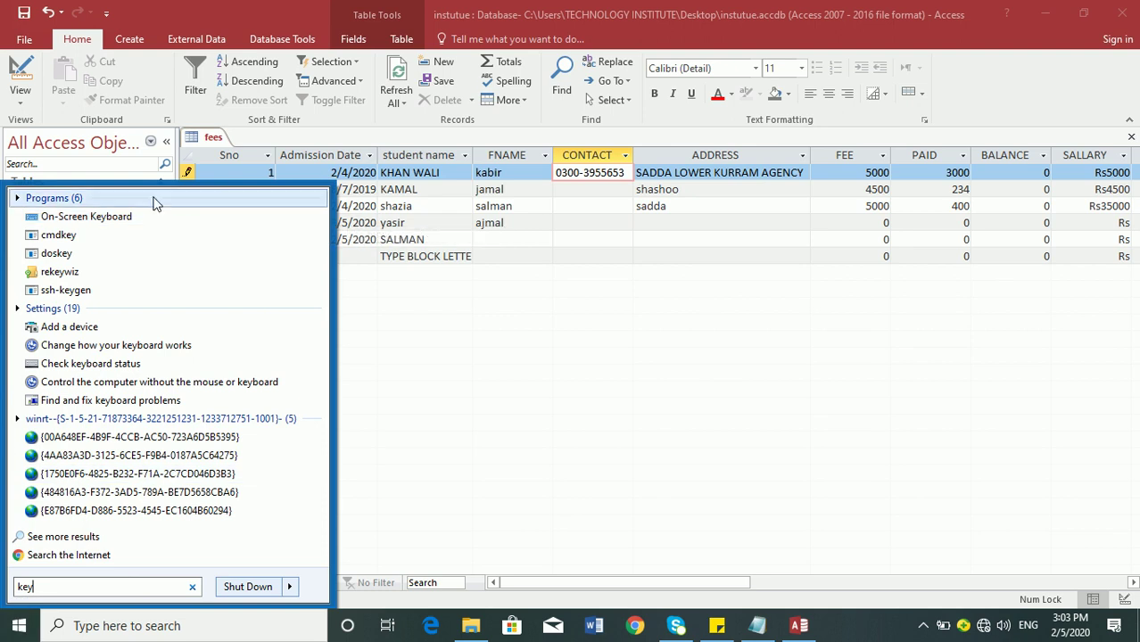
left_click(138, 217)
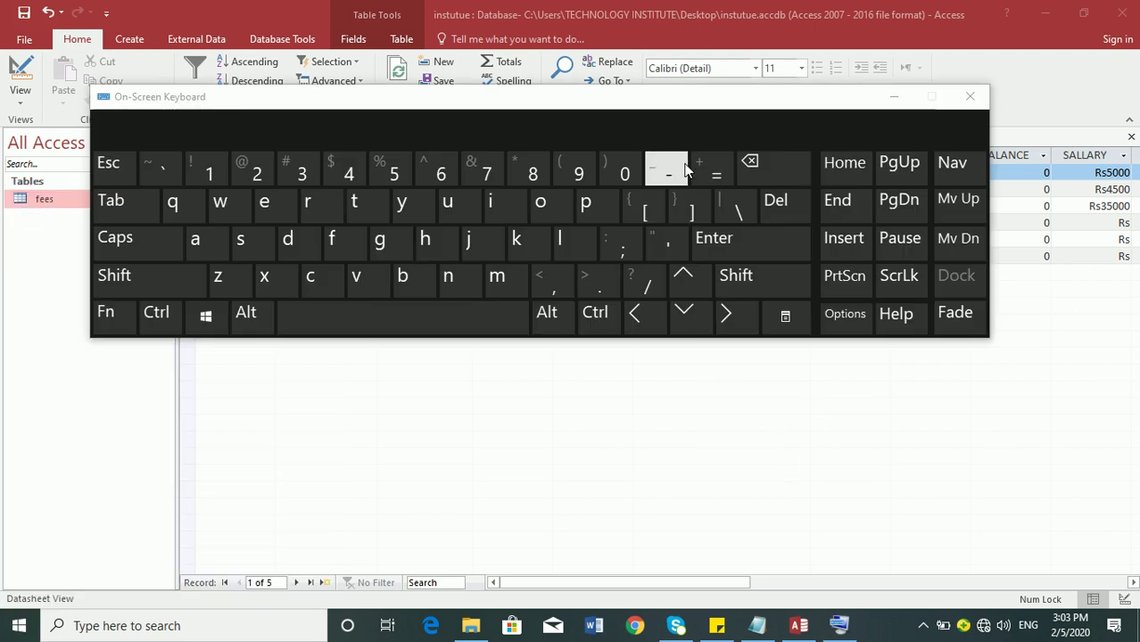
left_click_drag(676, 103, 726, 324)
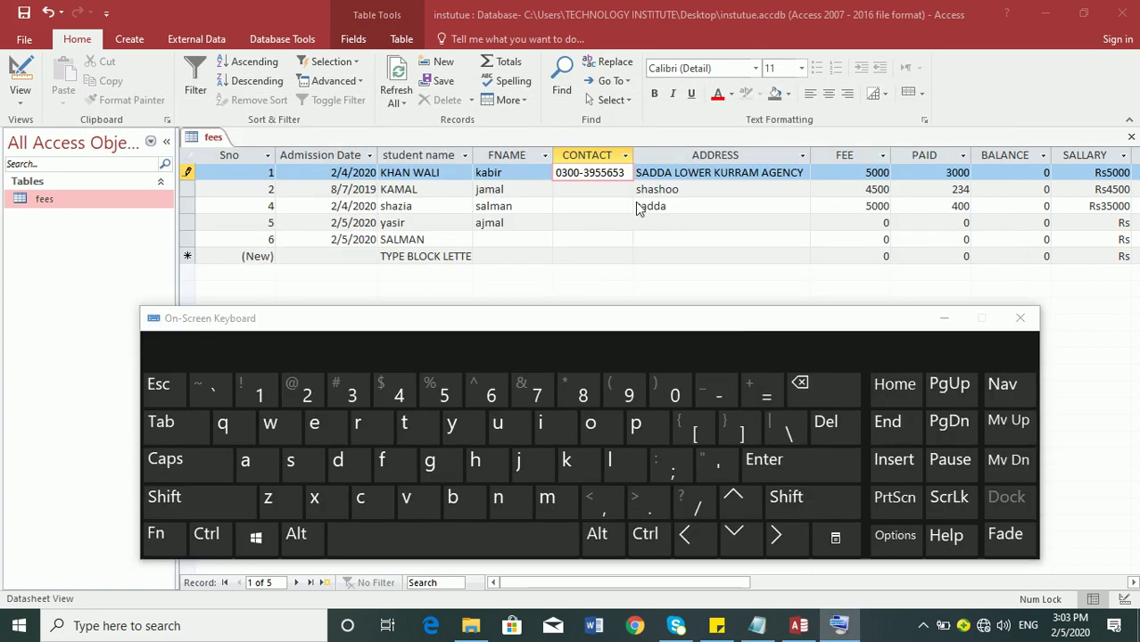
left_click(598, 190)
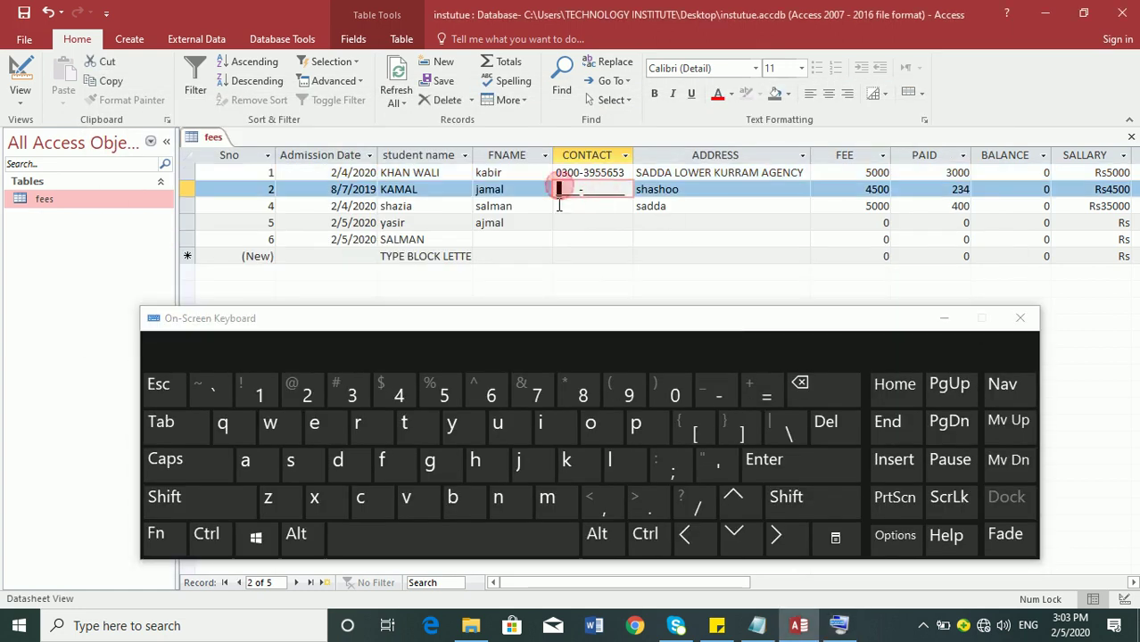
- Start typing record 2's contact number on the On-Screen Keyboard
left_click(245, 460)
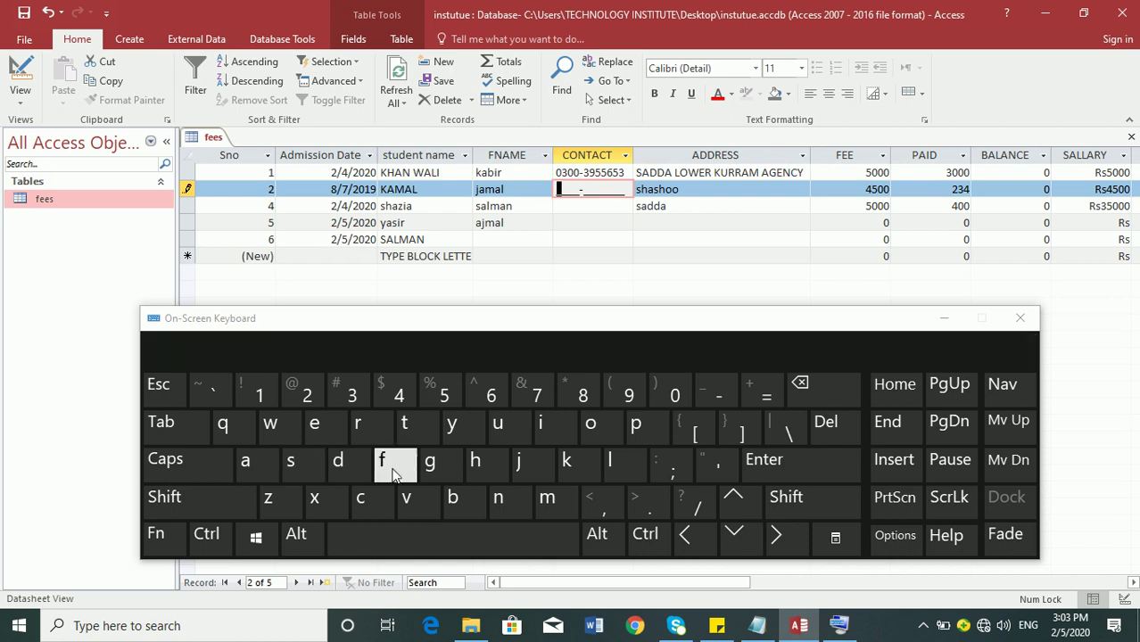
left_click(506, 478)
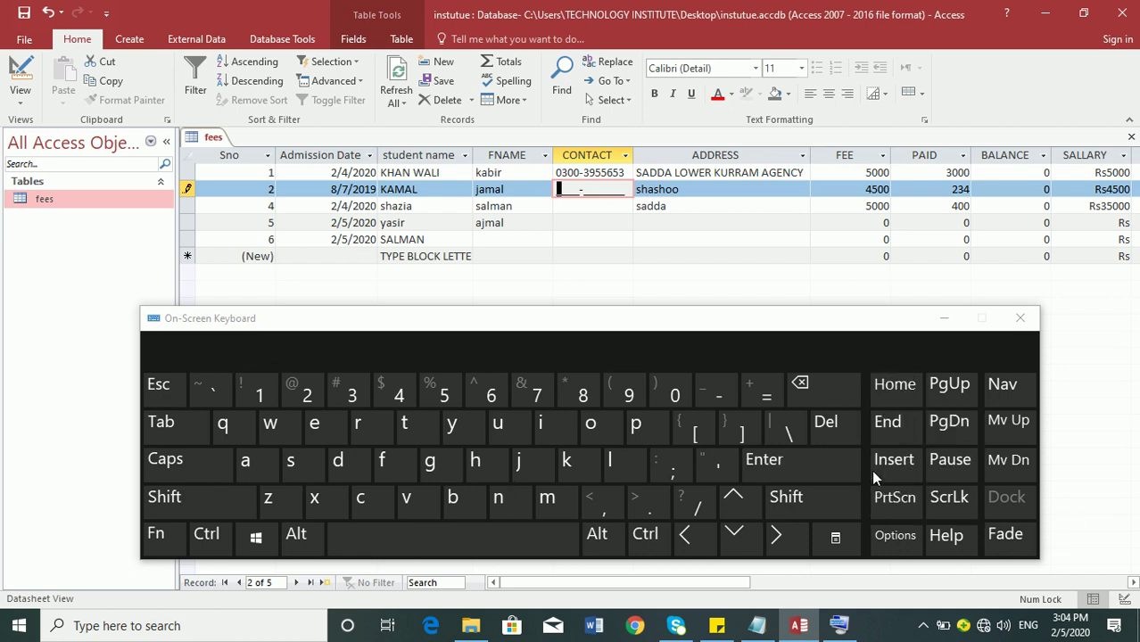
left_click(674, 397)
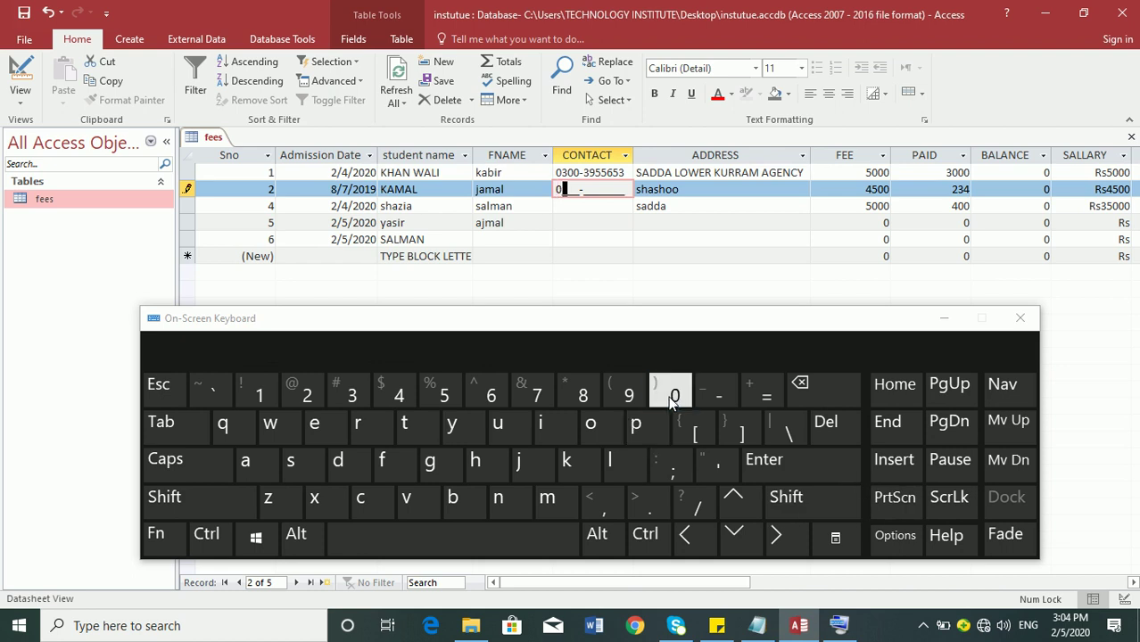
left_click(351, 392)
left_click(671, 395)
left_click(303, 393)
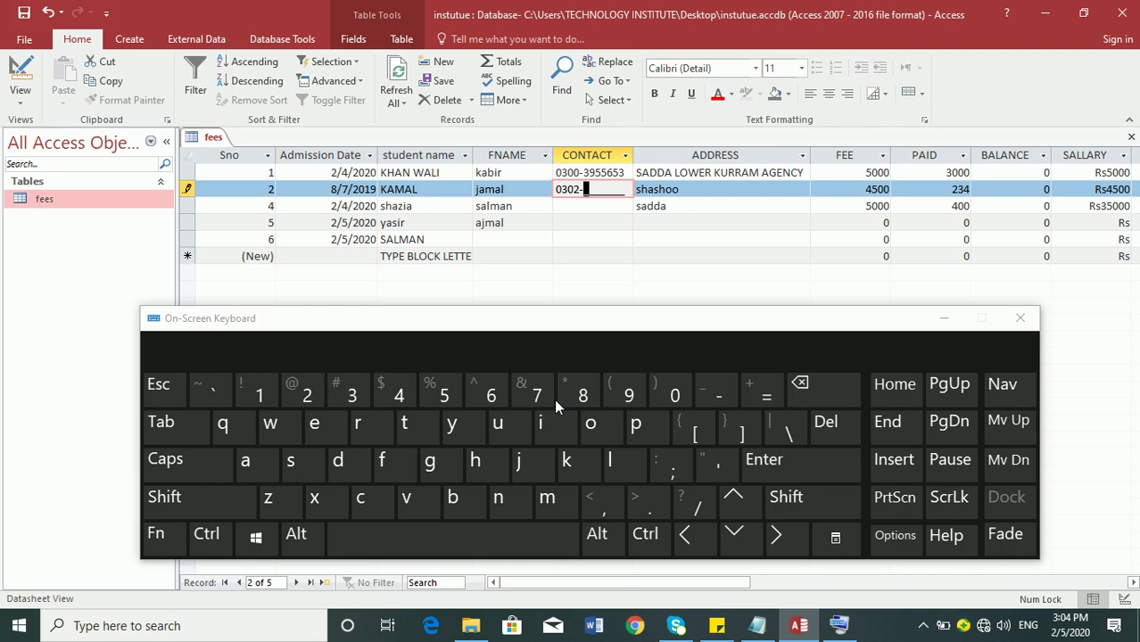
left_click(583, 395)
left_click(582, 395)
- Finish it one digit short and commit it, triggering the 0000\-0000000 input-mask warning
left_click(398, 395)
left_click(671, 395)
left_click(629, 395)
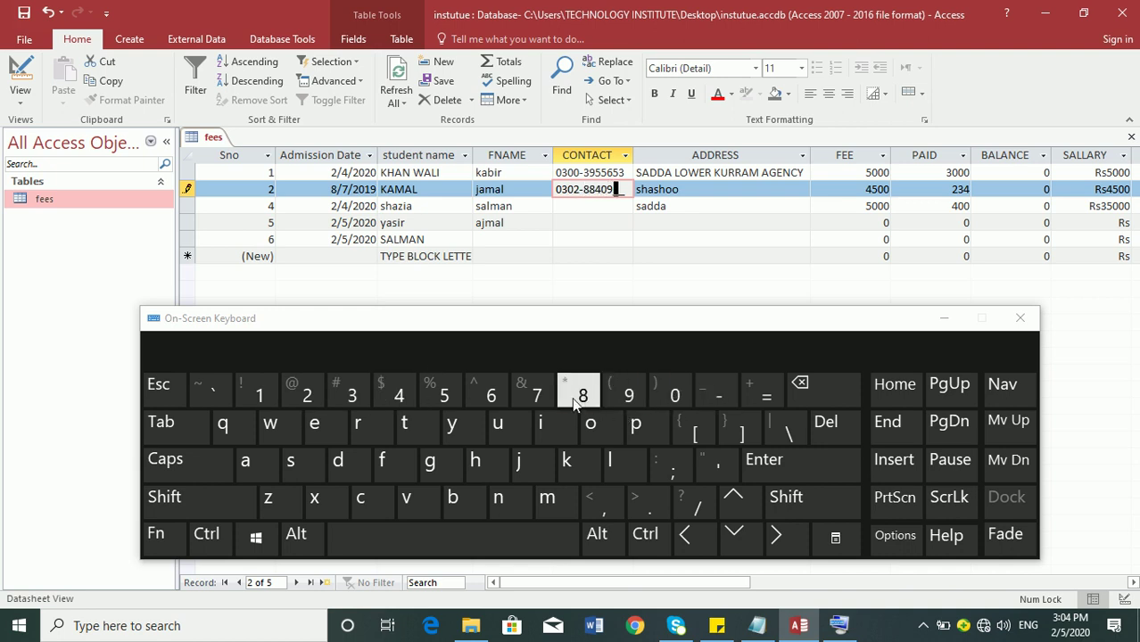
left_click(536, 395)
left_click(535, 395)
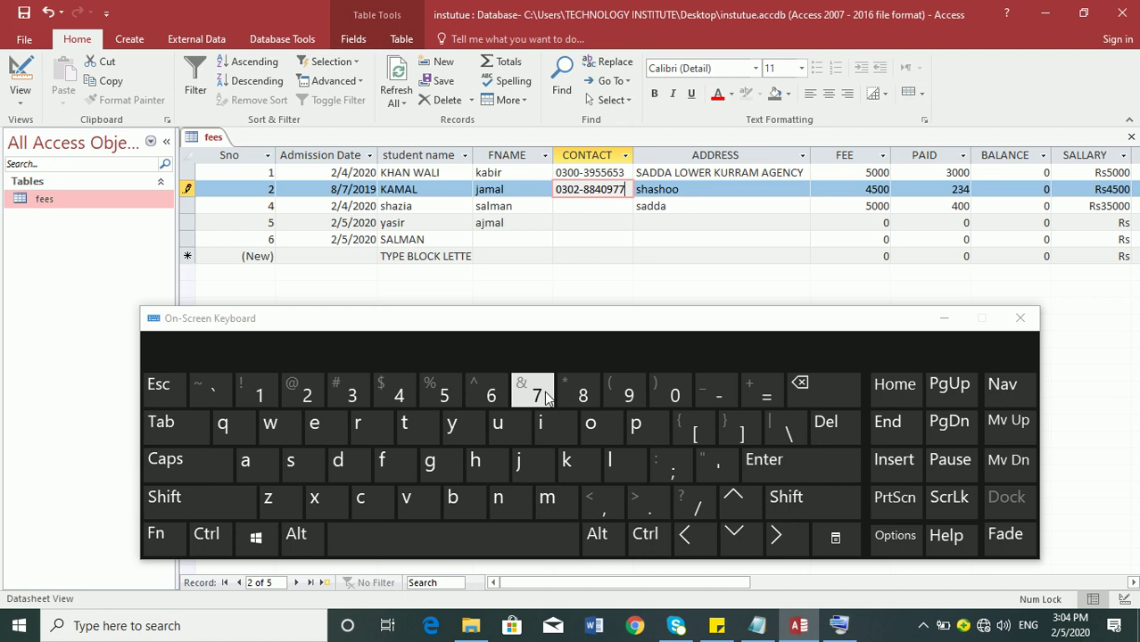
left_click(855, 394)
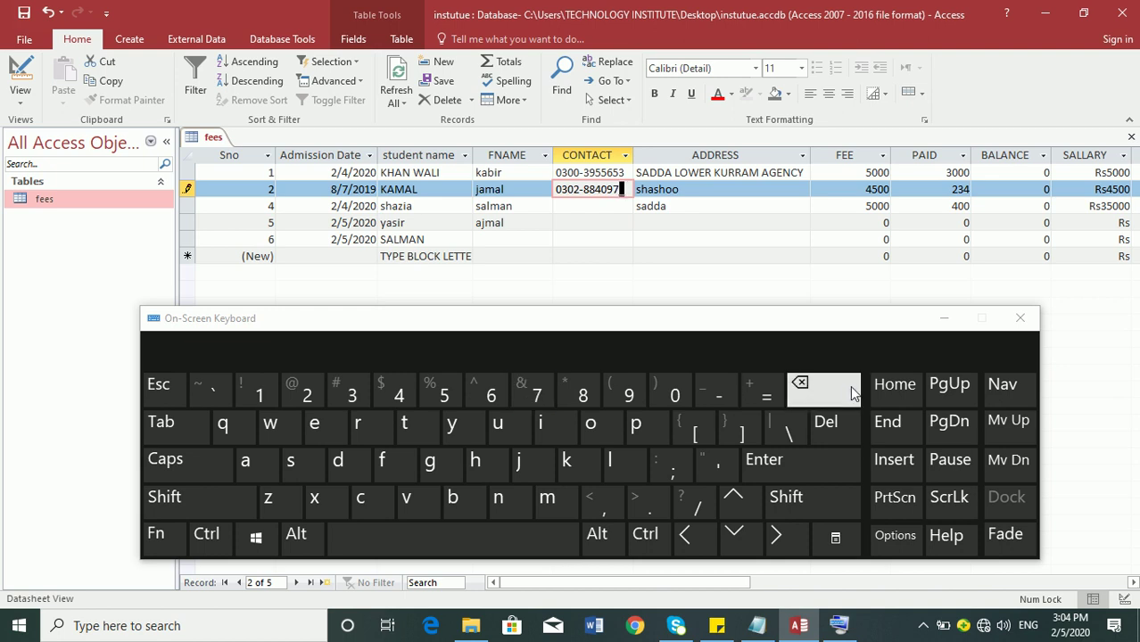
left_click(797, 463)
left_click_drag(626, 323, 648, 408)
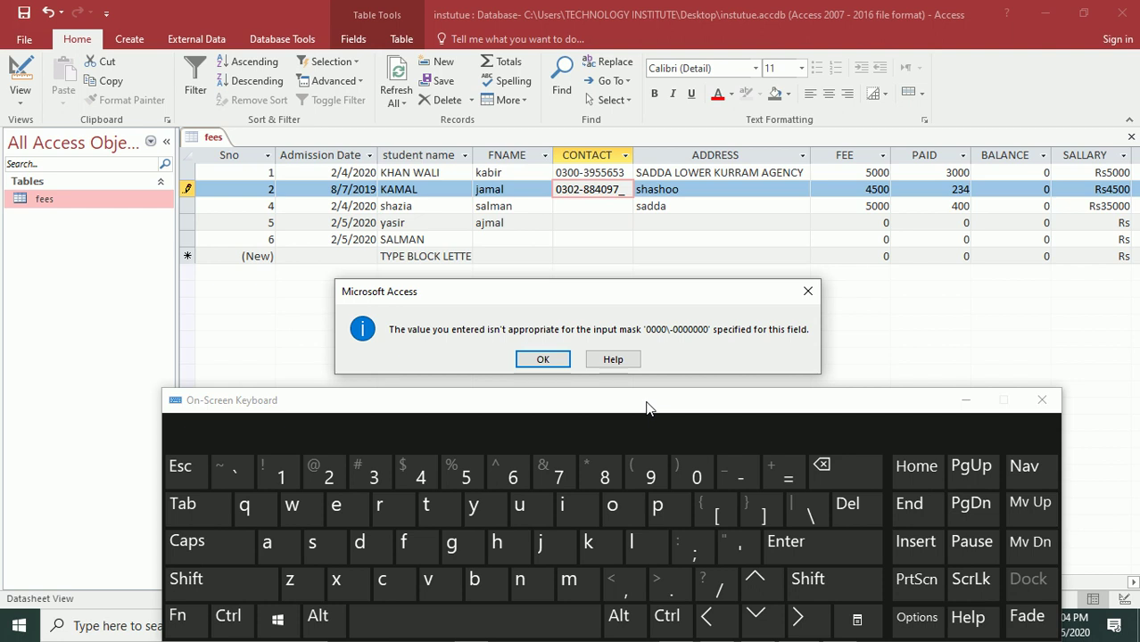
- Dismiss the mask warning, add the missing final 7 to record 2's contact, and close the keyboard
left_click(542, 358)
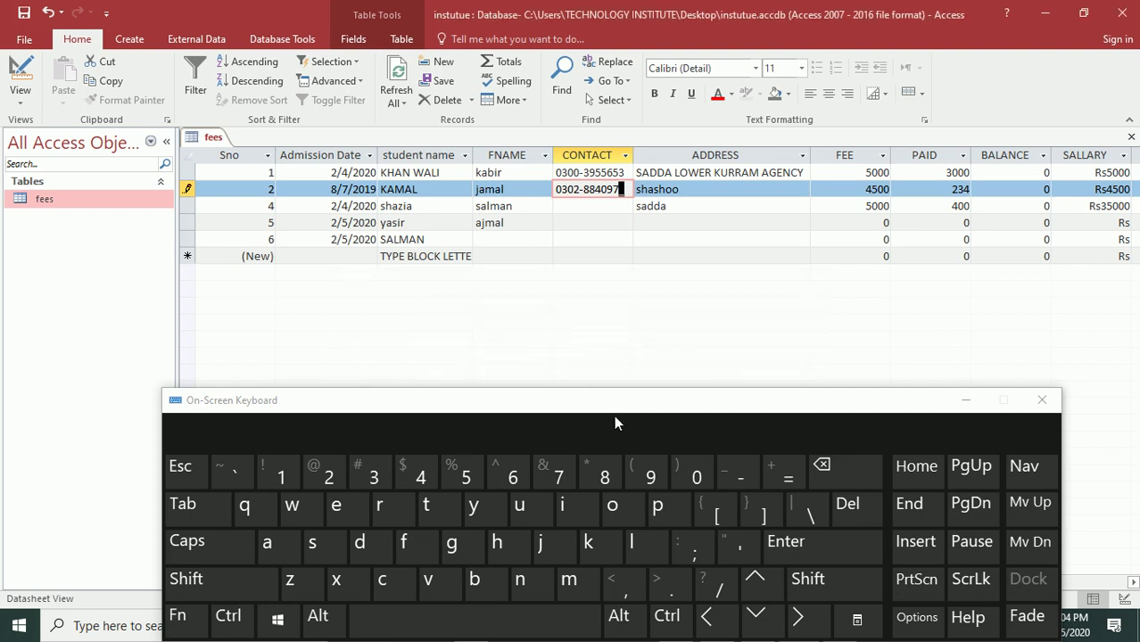
left_click(555, 473)
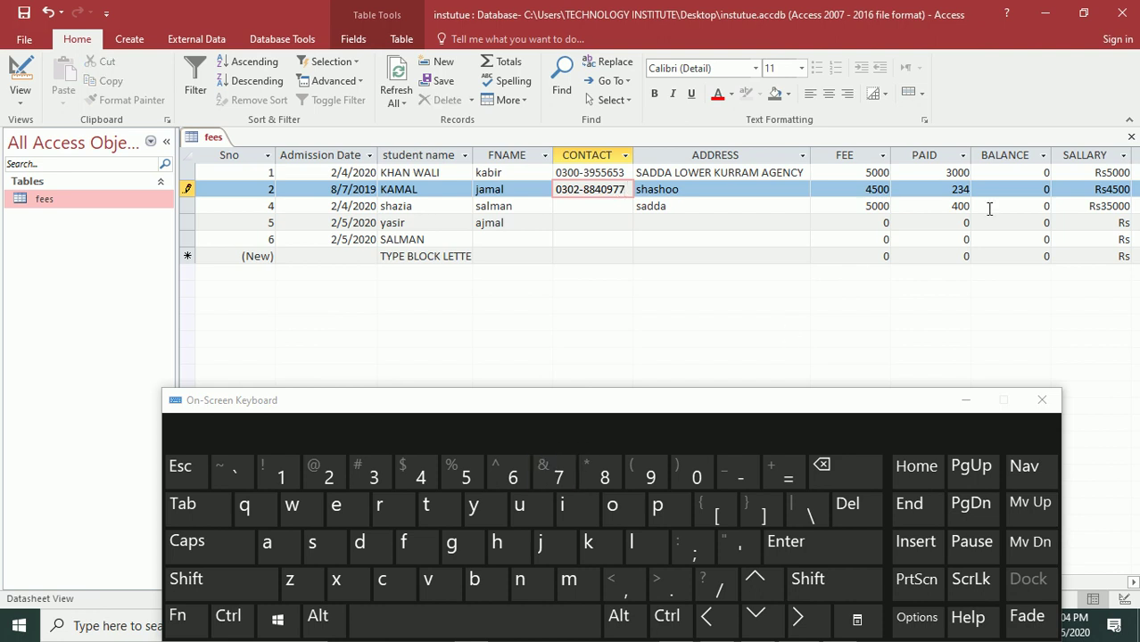
key("Tab")
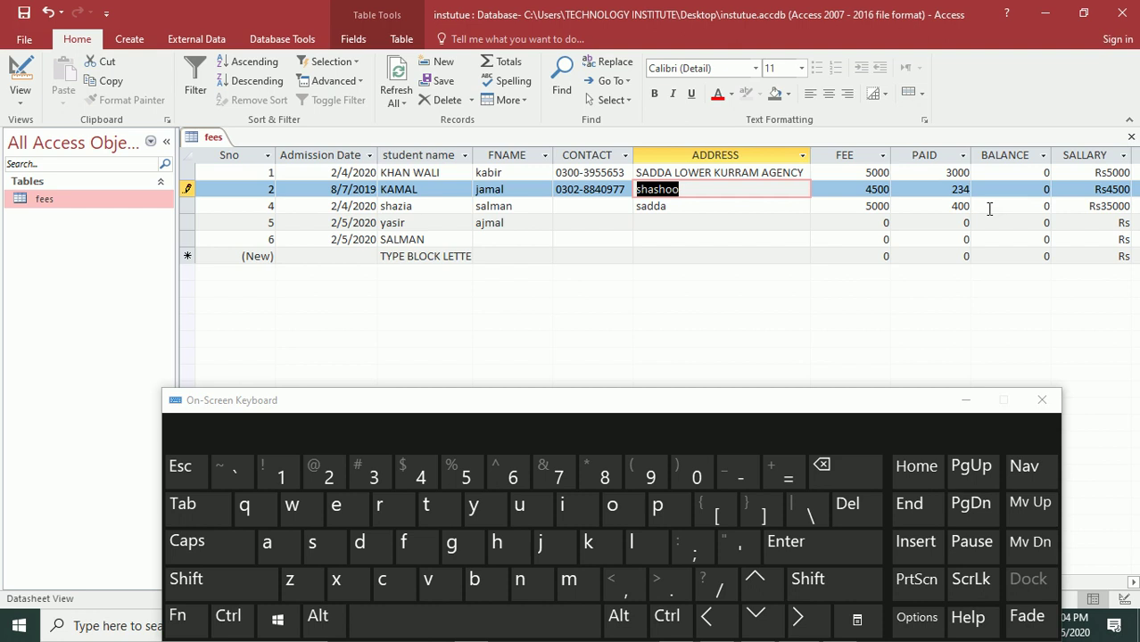
left_click(963, 400)
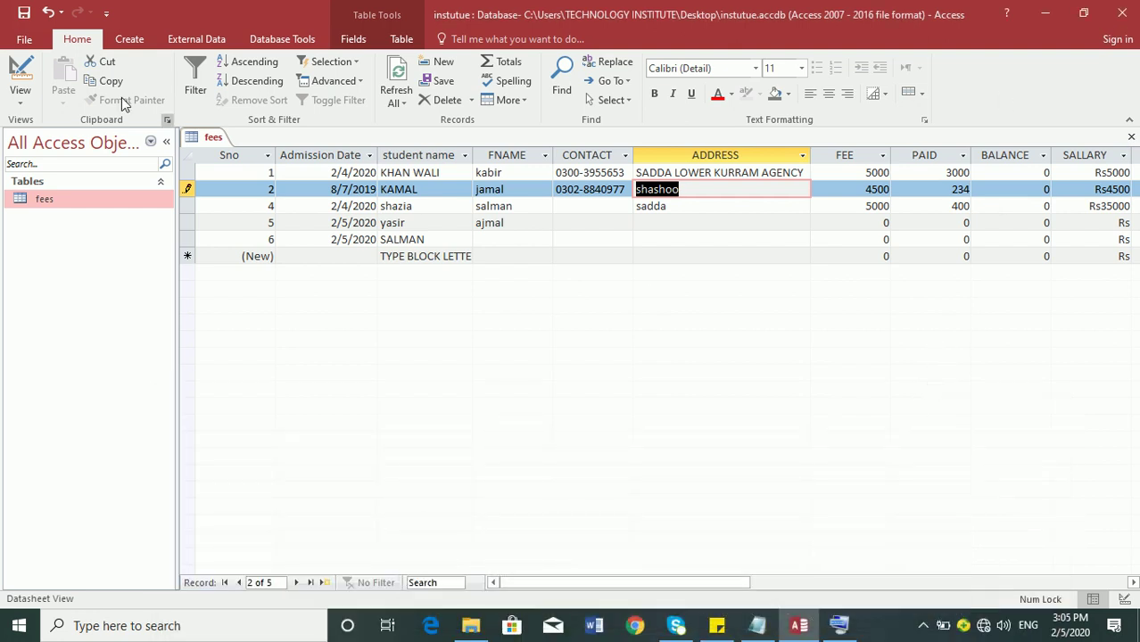
- In Design view, insert a Short Text field named CNIC above ADDRESS
left_click(20, 69)
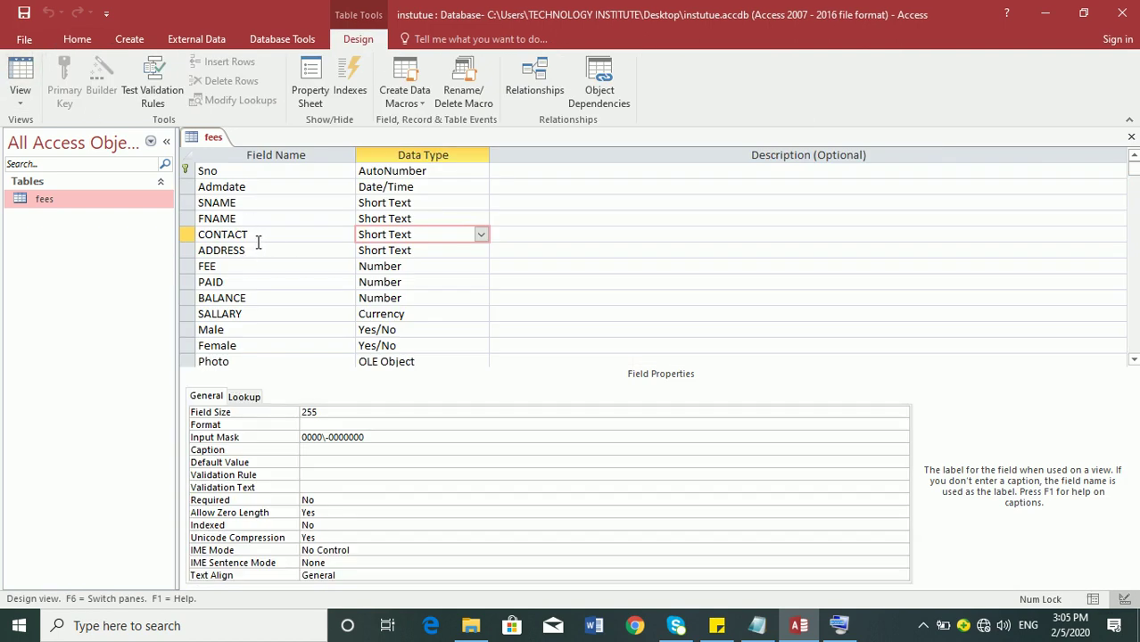
right_click(255, 249)
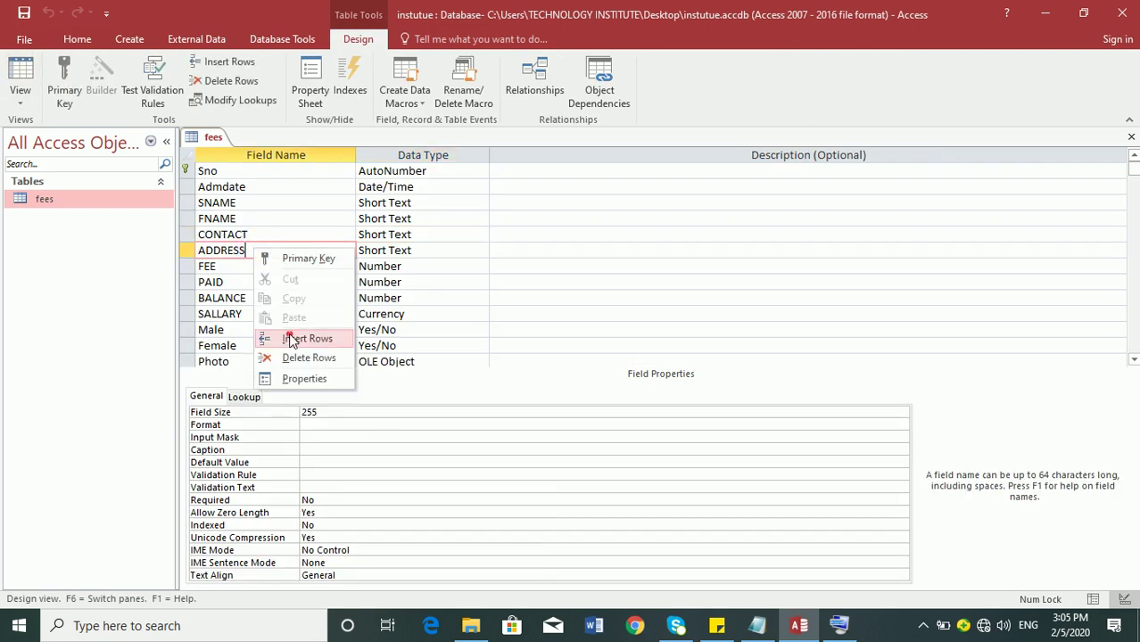
left_click(300, 338)
type("CNIC")
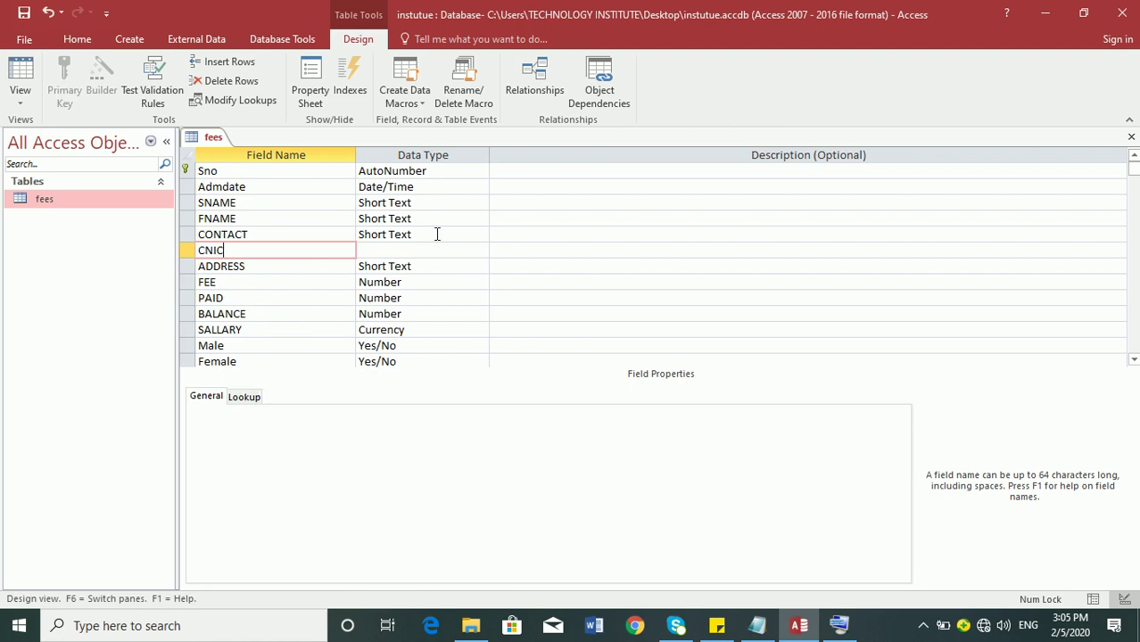
key("Tab")
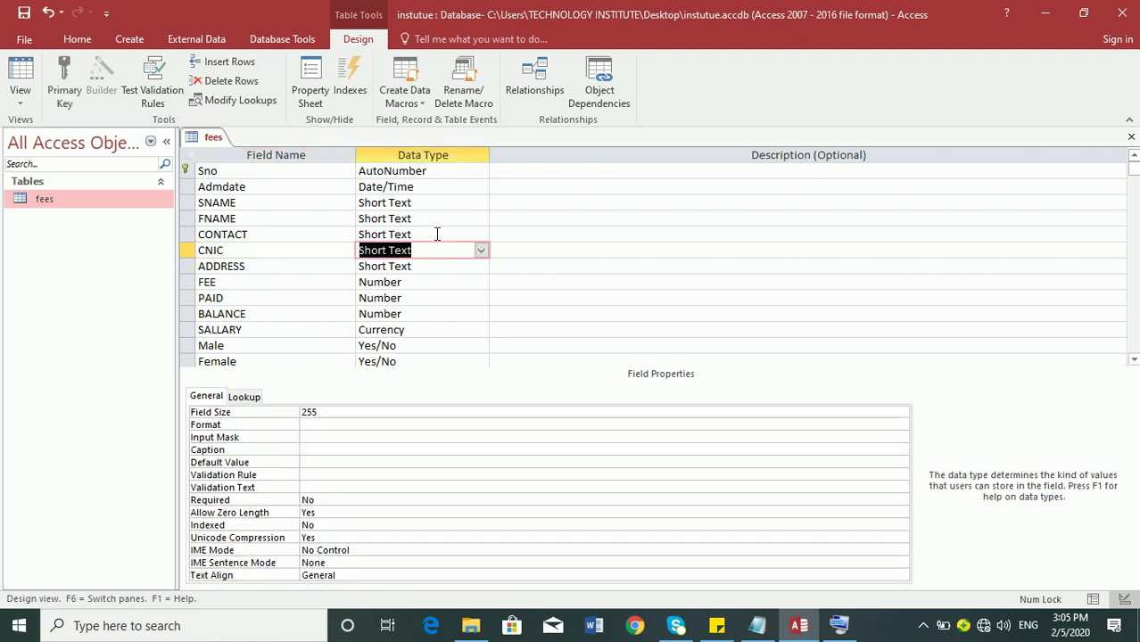
left_click(327, 437)
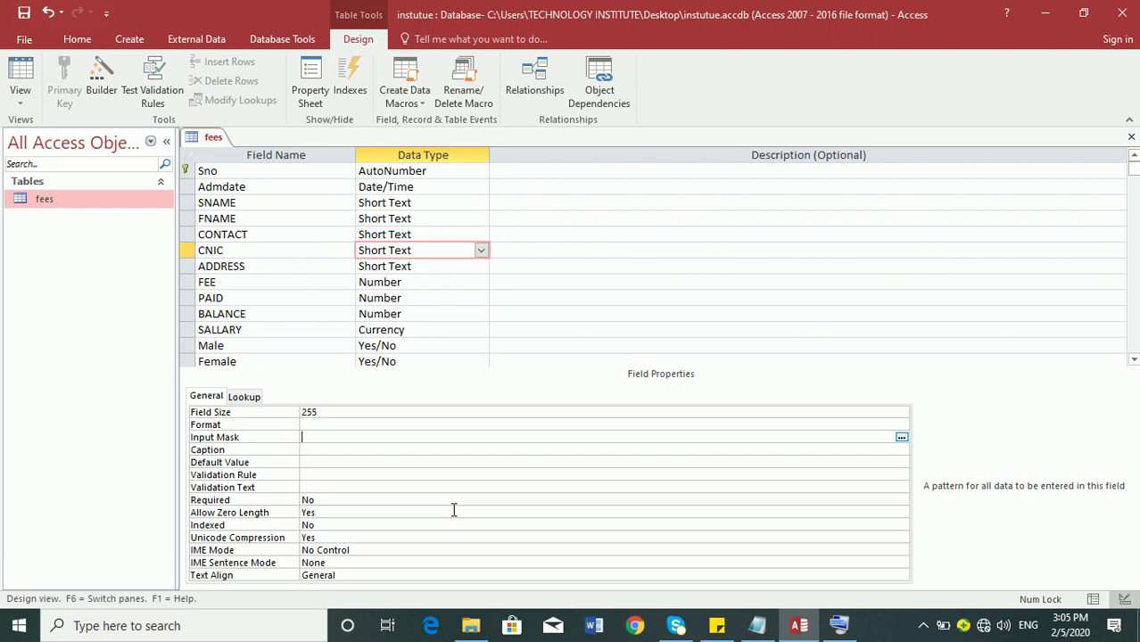
type("00000")
type("-0000000-0")
key("Return")
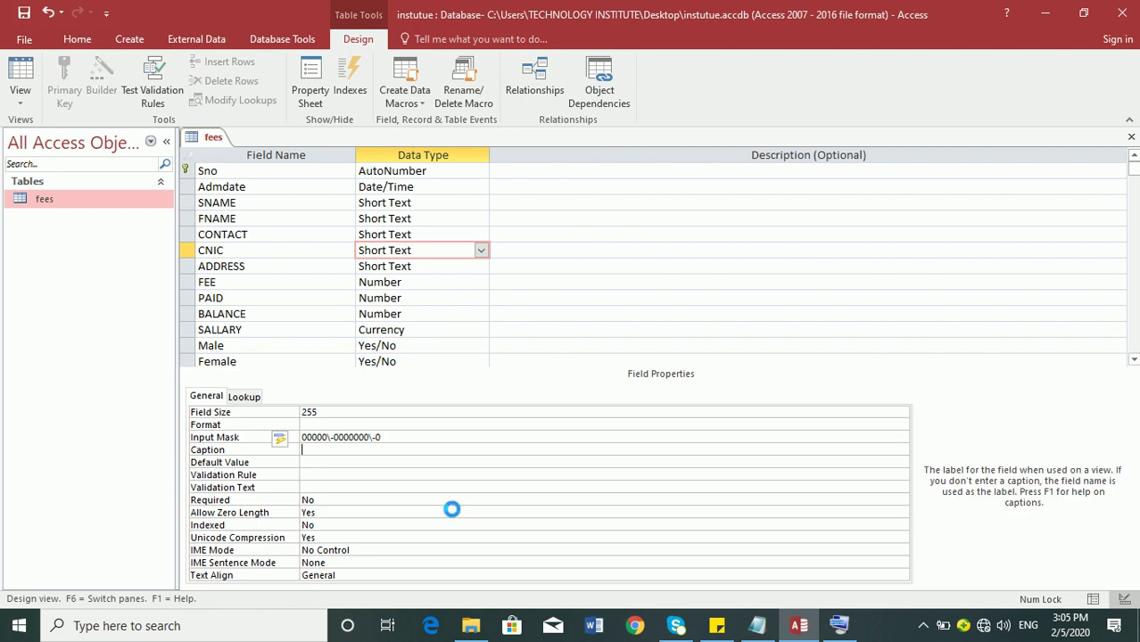
left_click(22, 73)
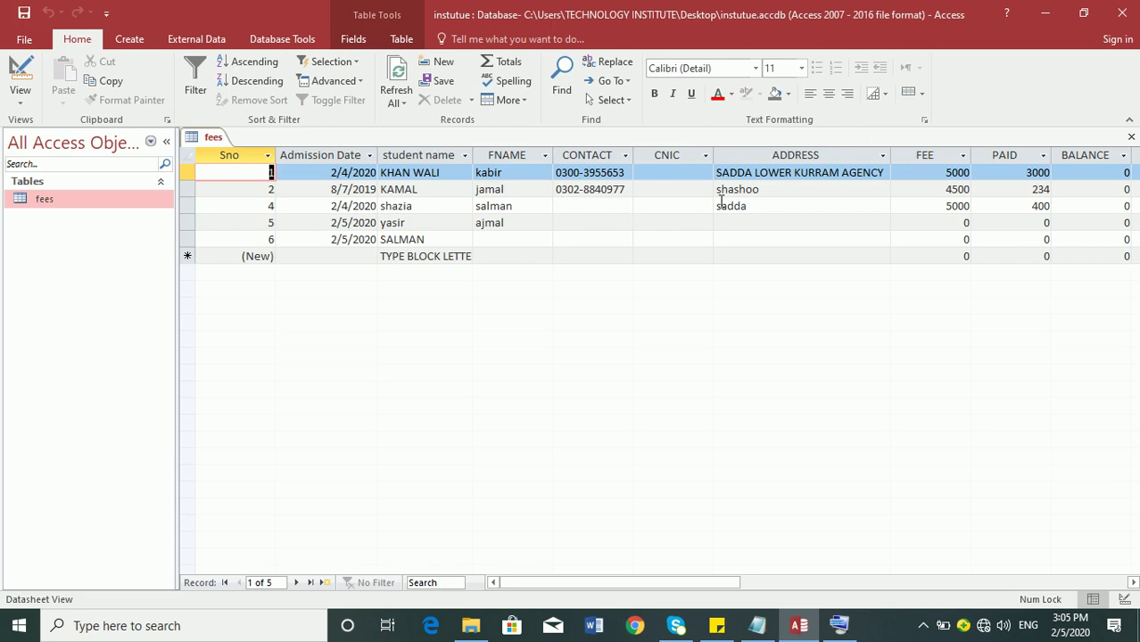
- Enter a 13-digit ID number in record 1's CNIC cell and autofit the CNIC column
left_click(640, 171)
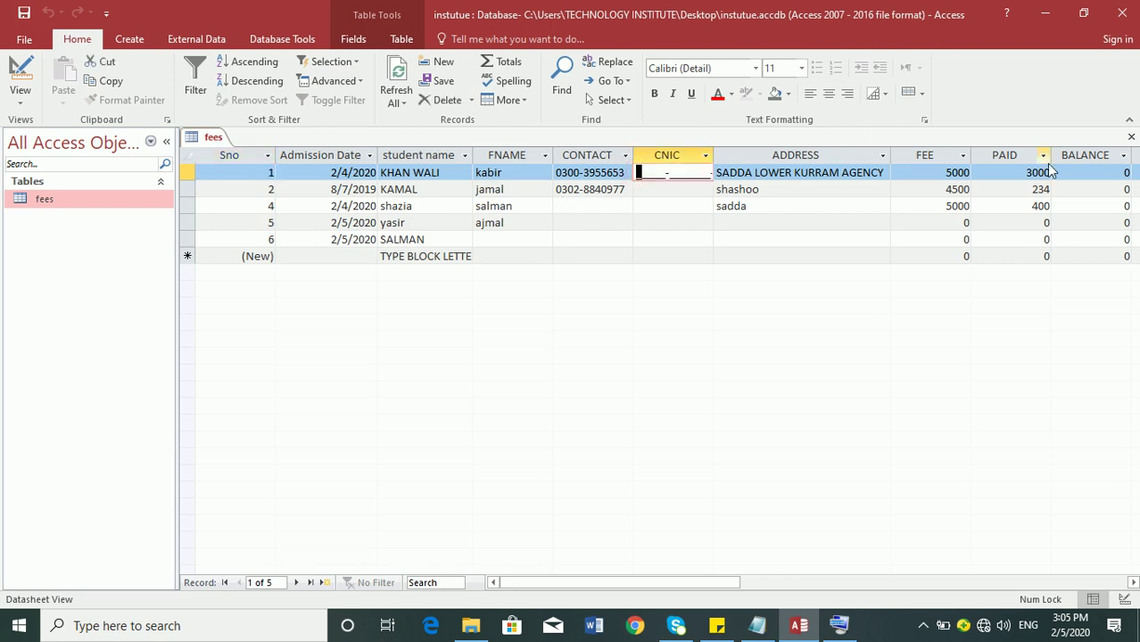
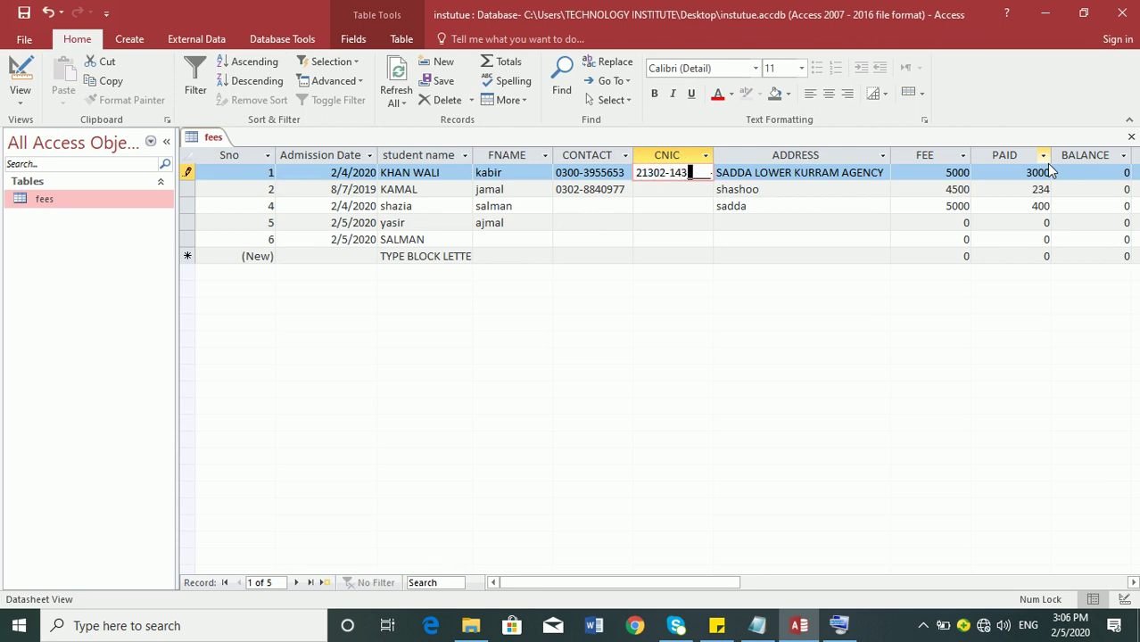
key("Tab")
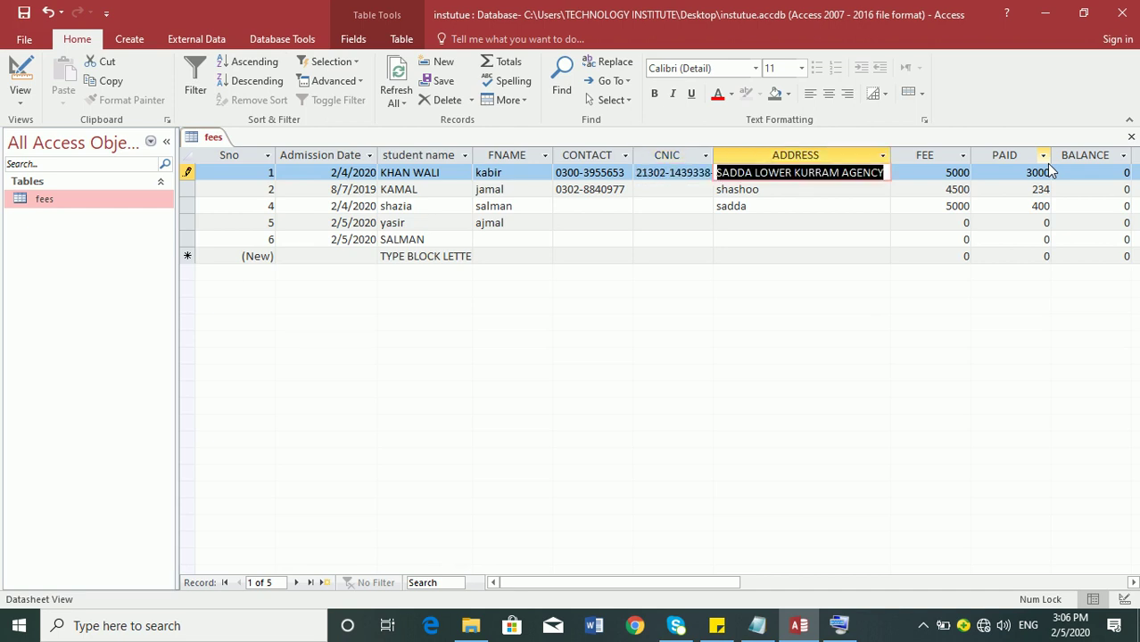
double_click(713, 153)
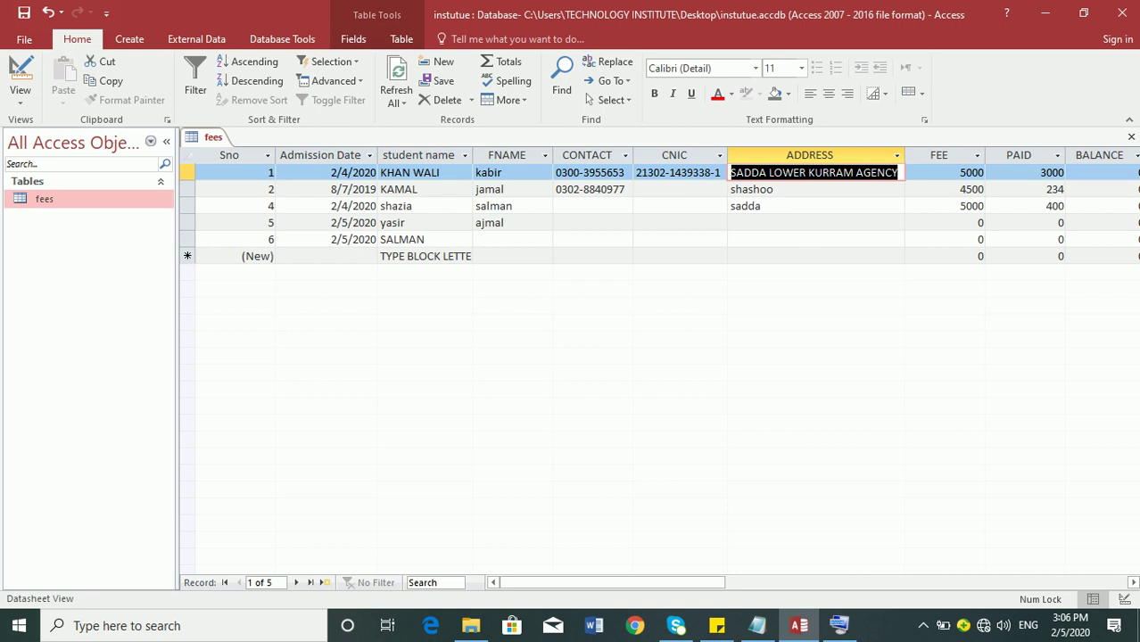
- Return to Design view and select the CNIC field's input mask text for editing
left_click(16, 71)
left_click_drag(394, 438, 25, 436)
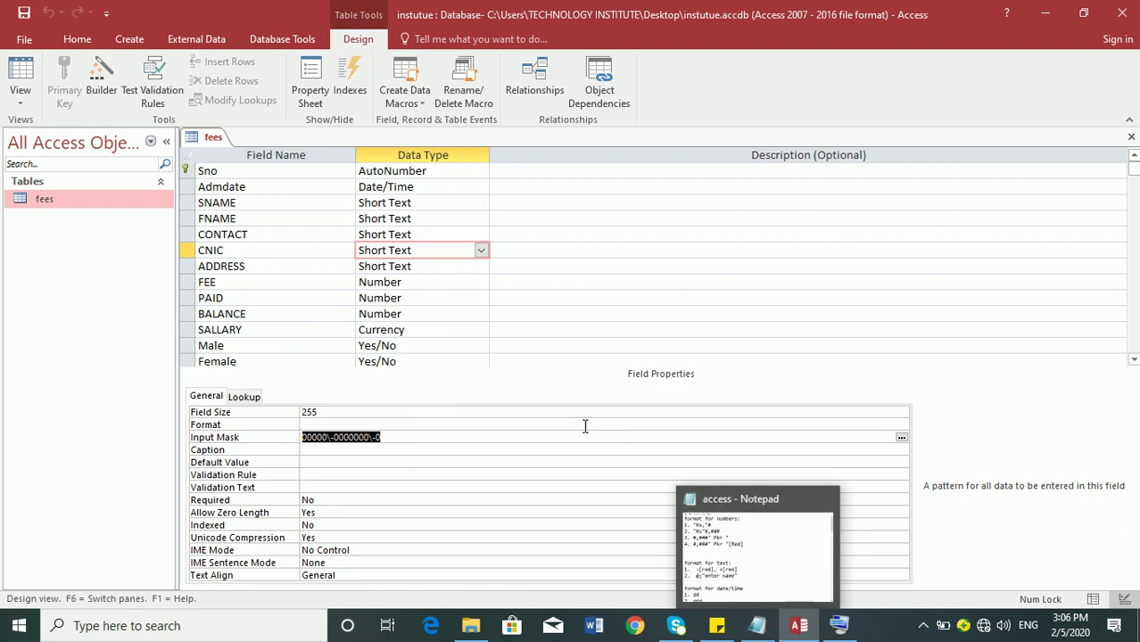
left_click(509, 438)
left_click_drag(509, 438, 292, 404)
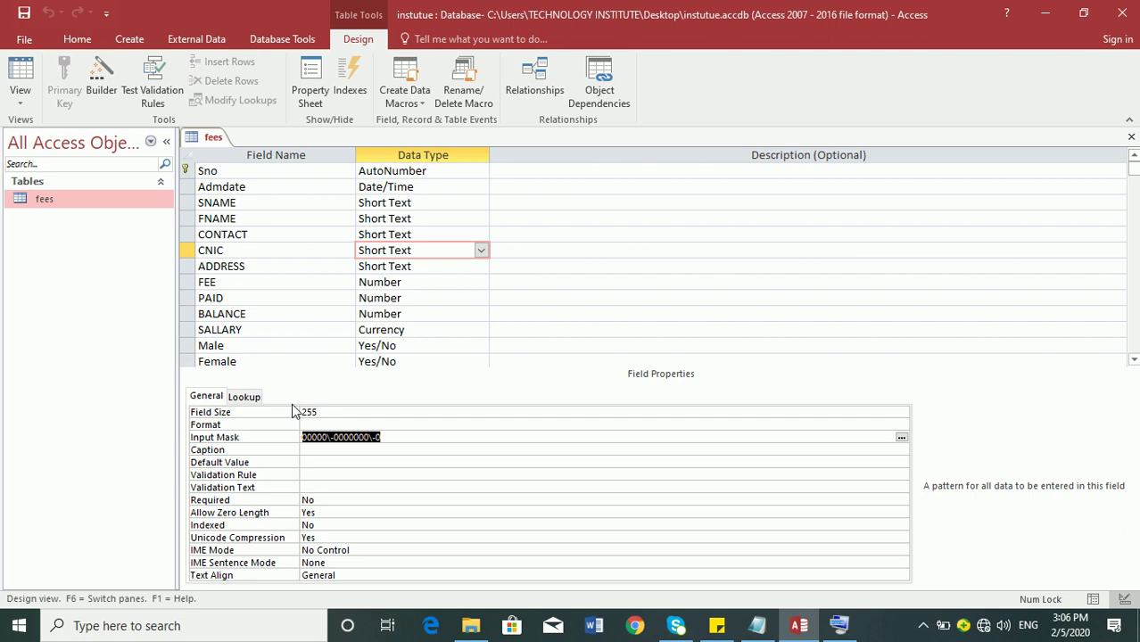
- Save the fees table, launch the Input Mask Wizard, and preview the Social Security, Zip Code, Extension and Password masks
left_click(900, 438)
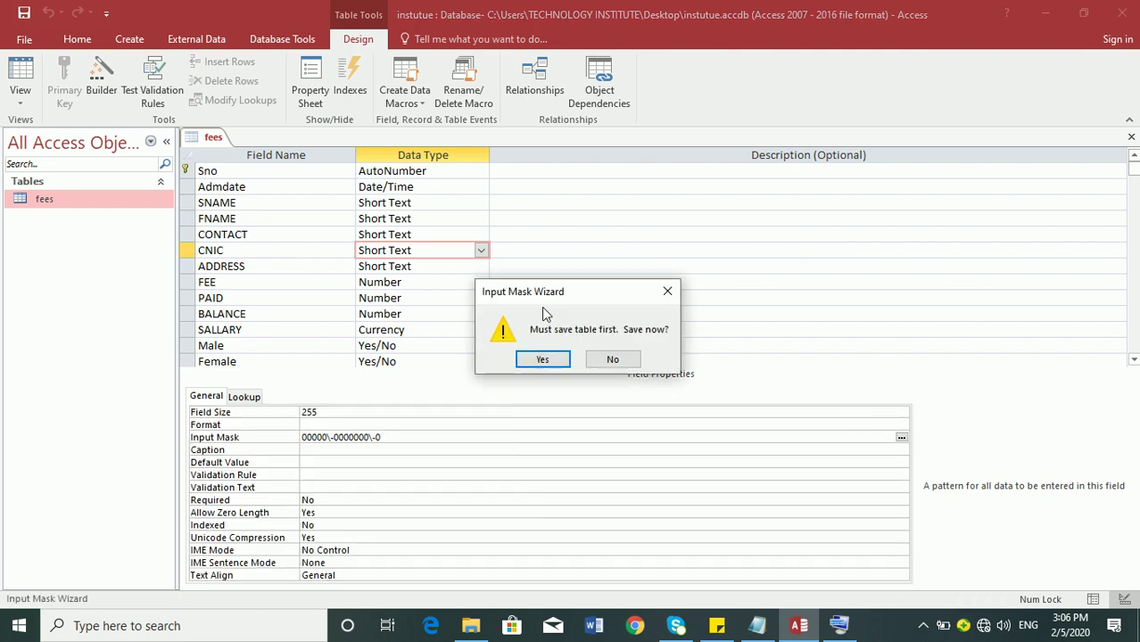
left_click(538, 359)
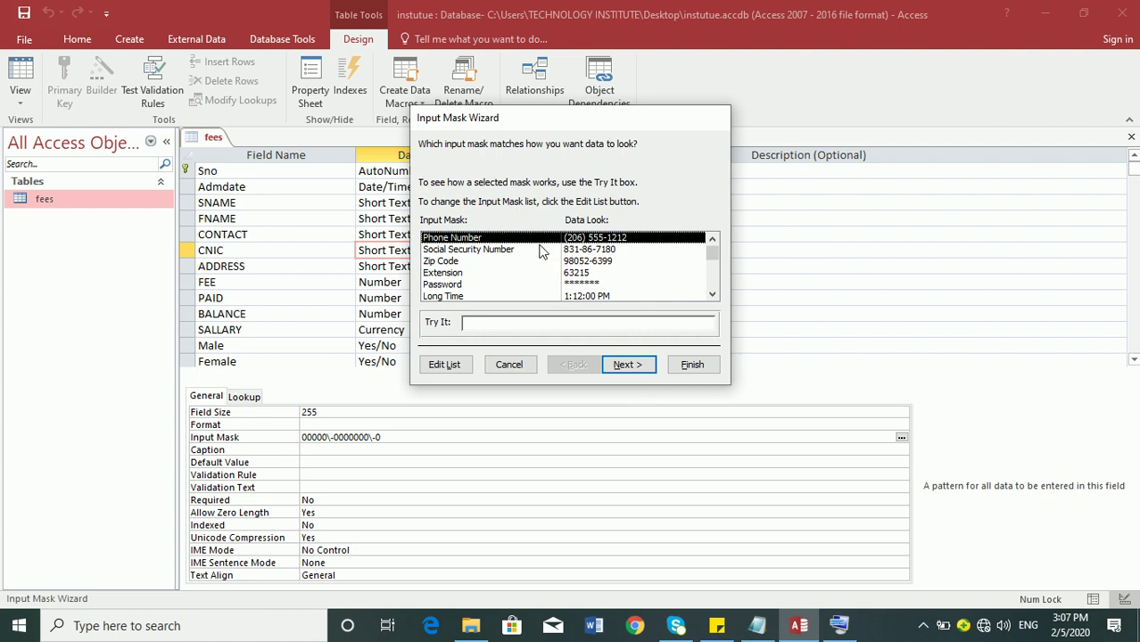
left_click(507, 252)
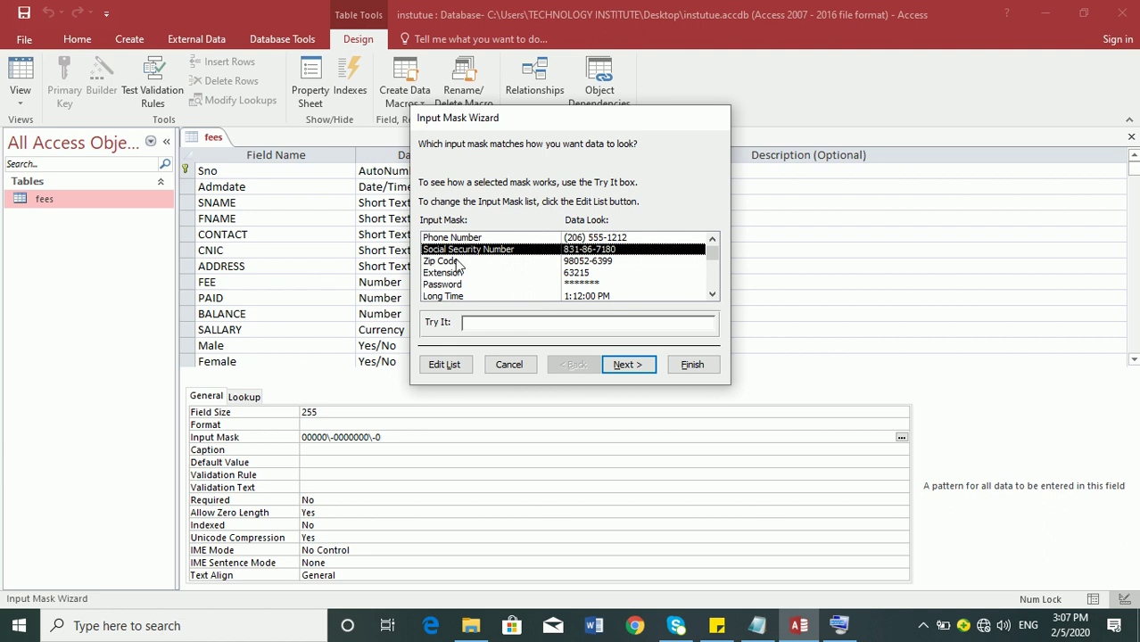
left_click(458, 264)
left_click(453, 273)
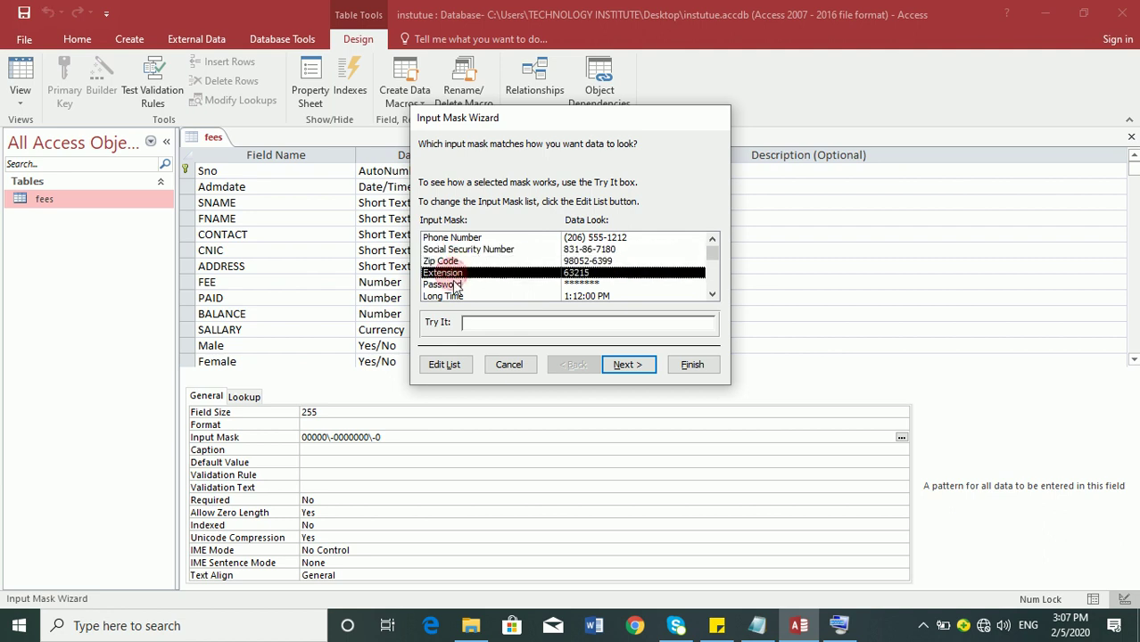
left_click(448, 284)
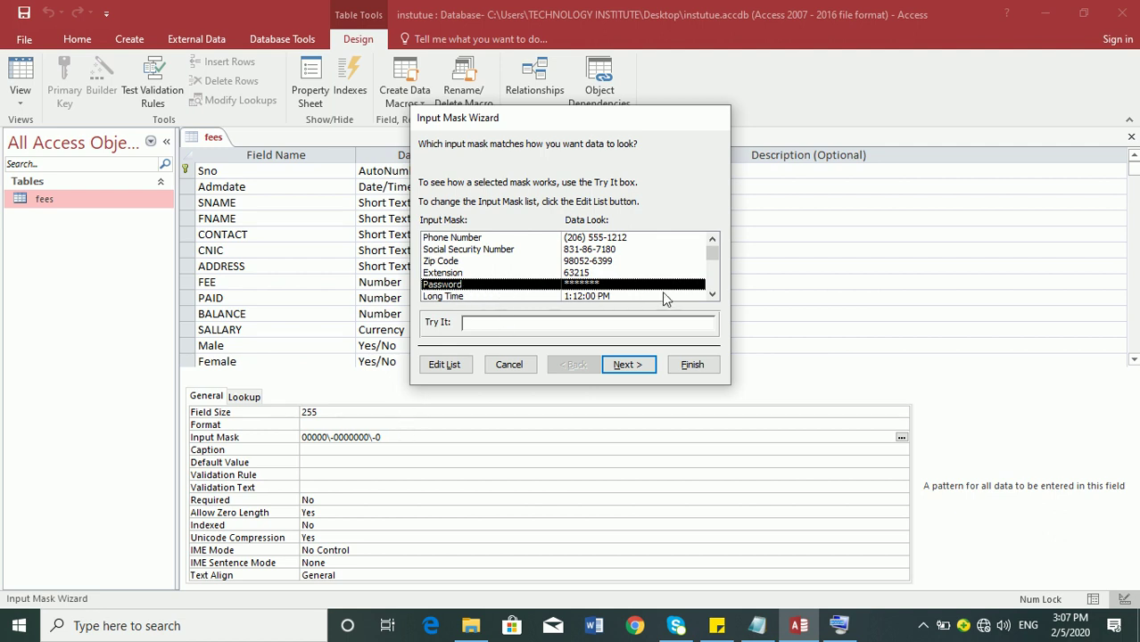
- Preview the Long Time, Short Date, Short Time and Medium Time masks, briefly checking the list editor
left_click(711, 294)
left_click(711, 294)
left_click(711, 294)
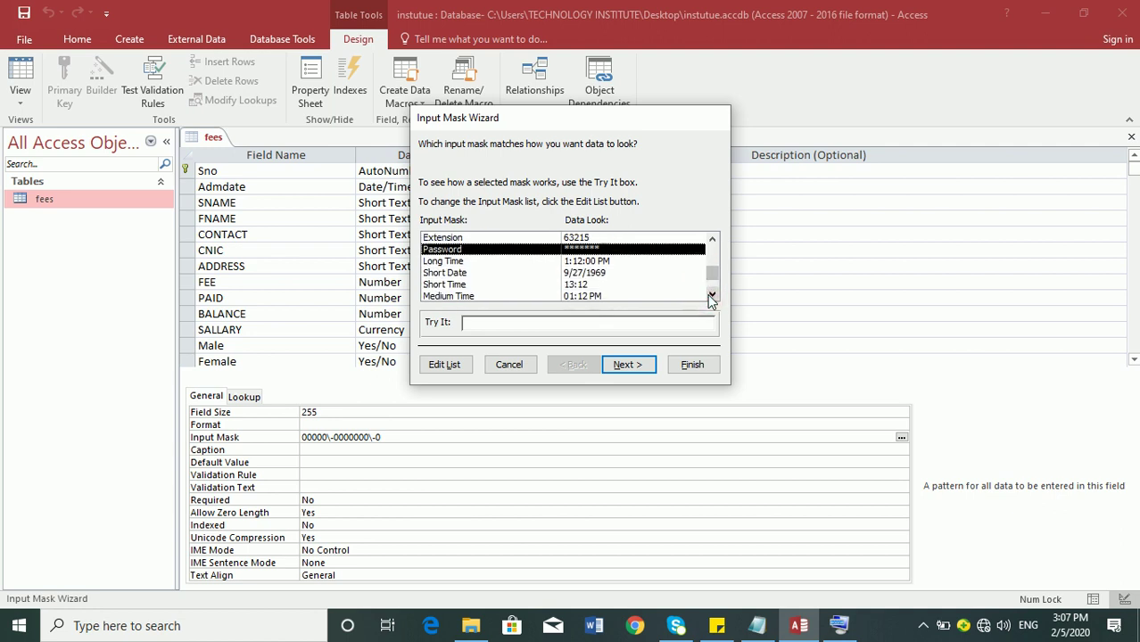
left_click(596, 264)
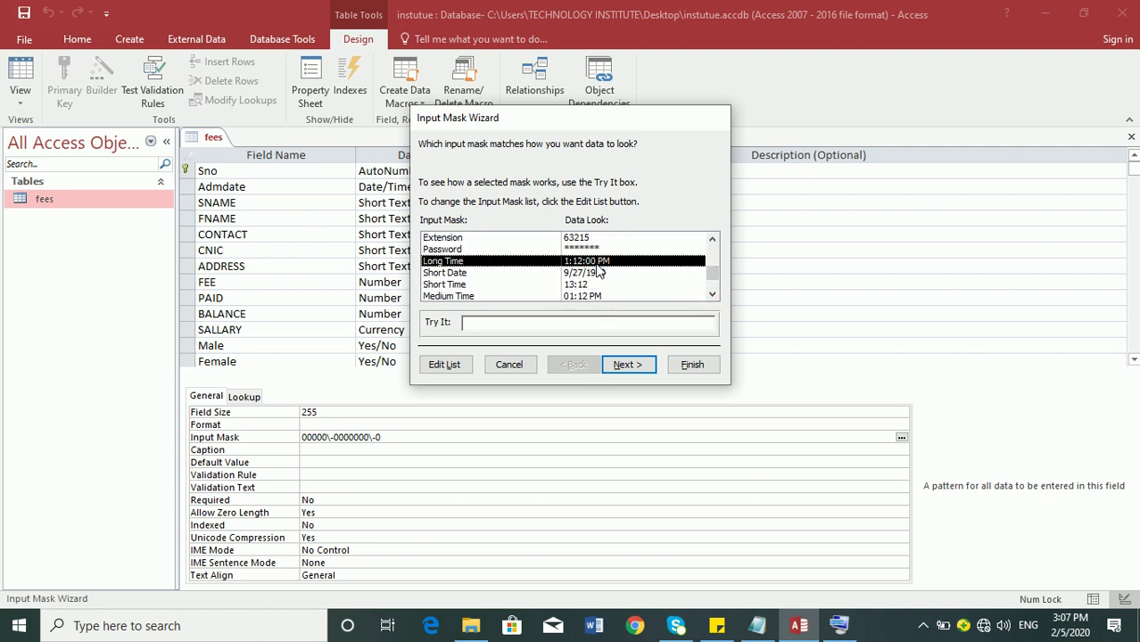
left_click(450, 371)
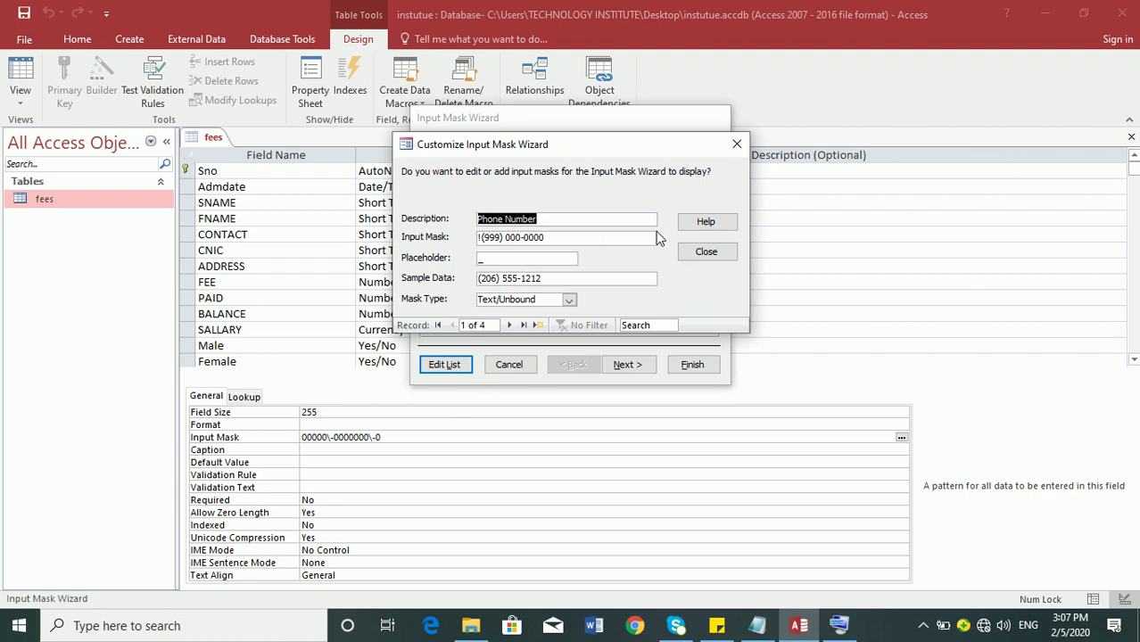
left_click(706, 252)
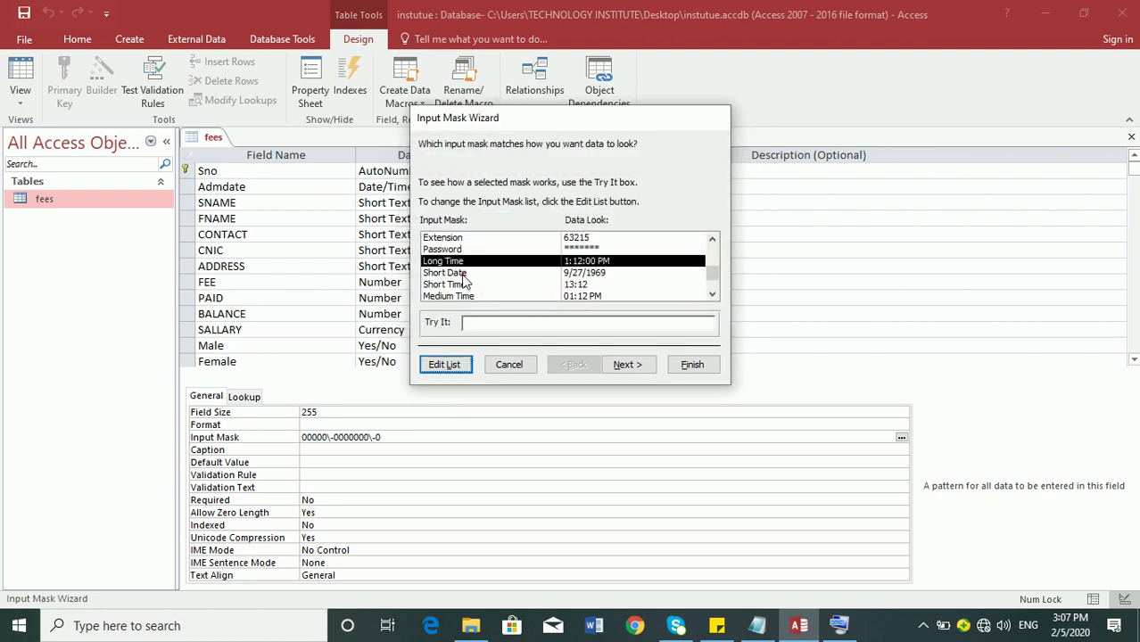
left_click(463, 272)
left_click(463, 283)
left_click(463, 295)
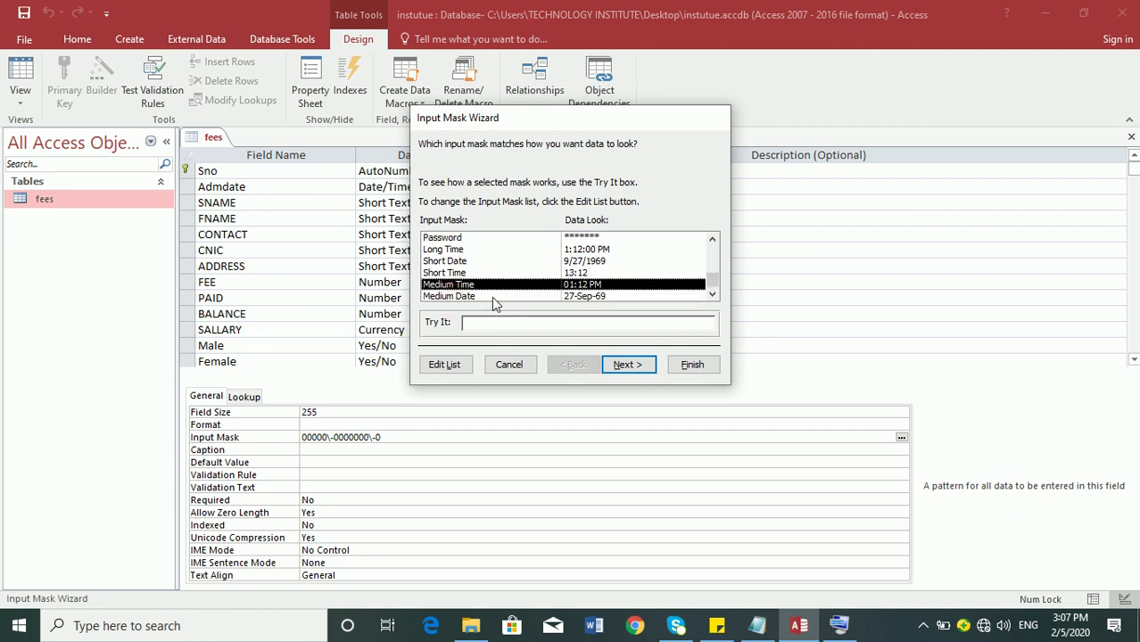
- Step into Medium Time's customisation, go back, and reopen the mask list editor
left_click(712, 293)
left_click_drag(711, 286, 720, 256)
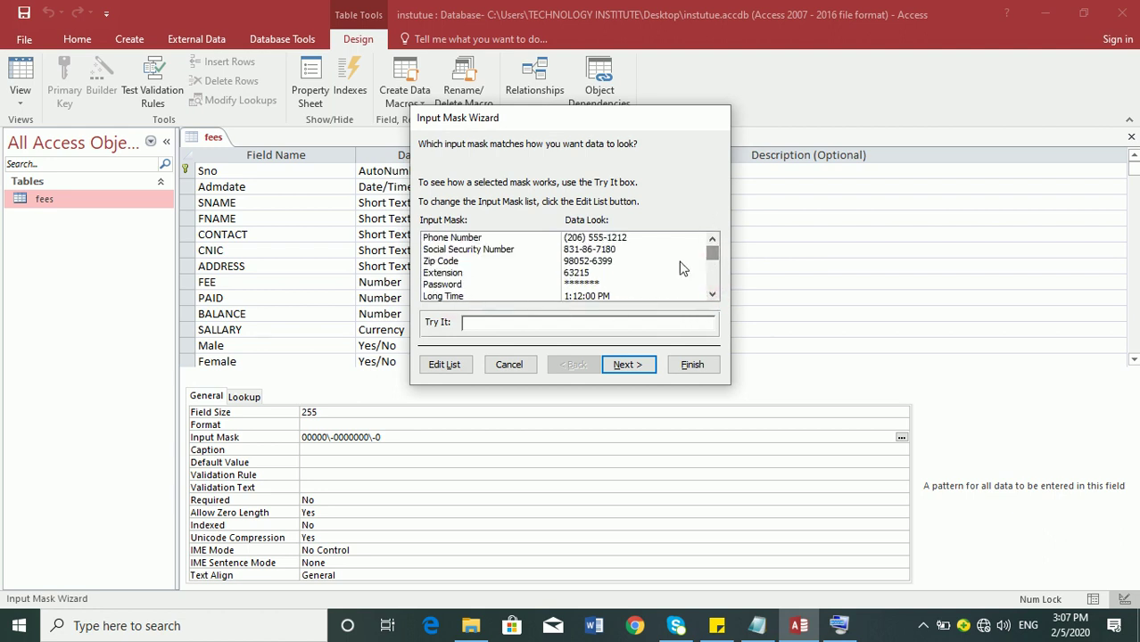
left_click(639, 366)
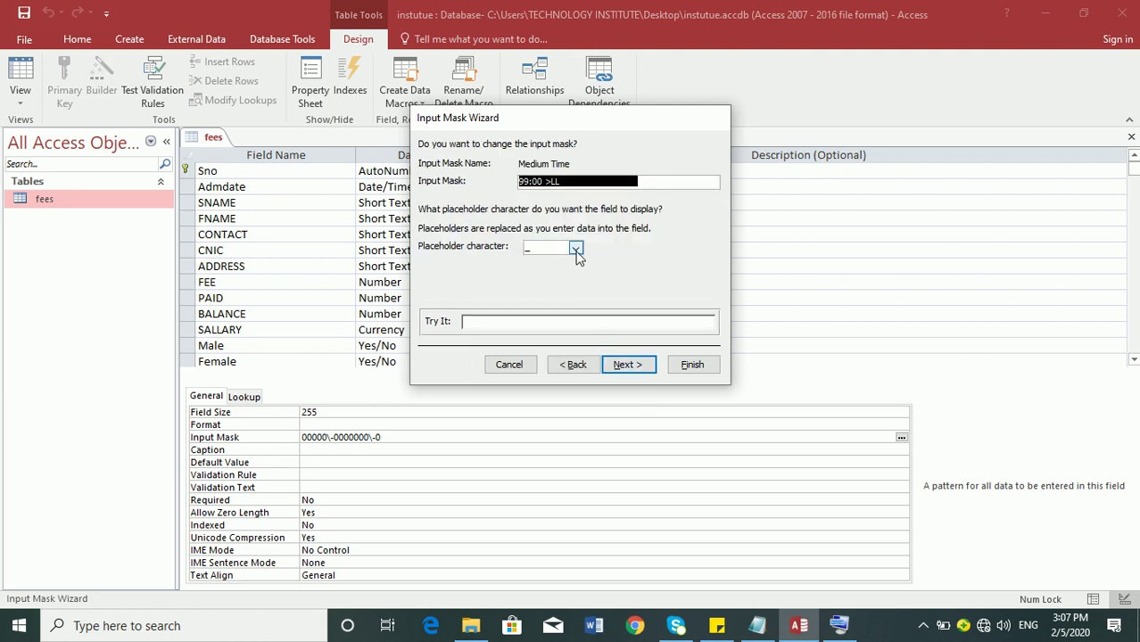
left_click(575, 364)
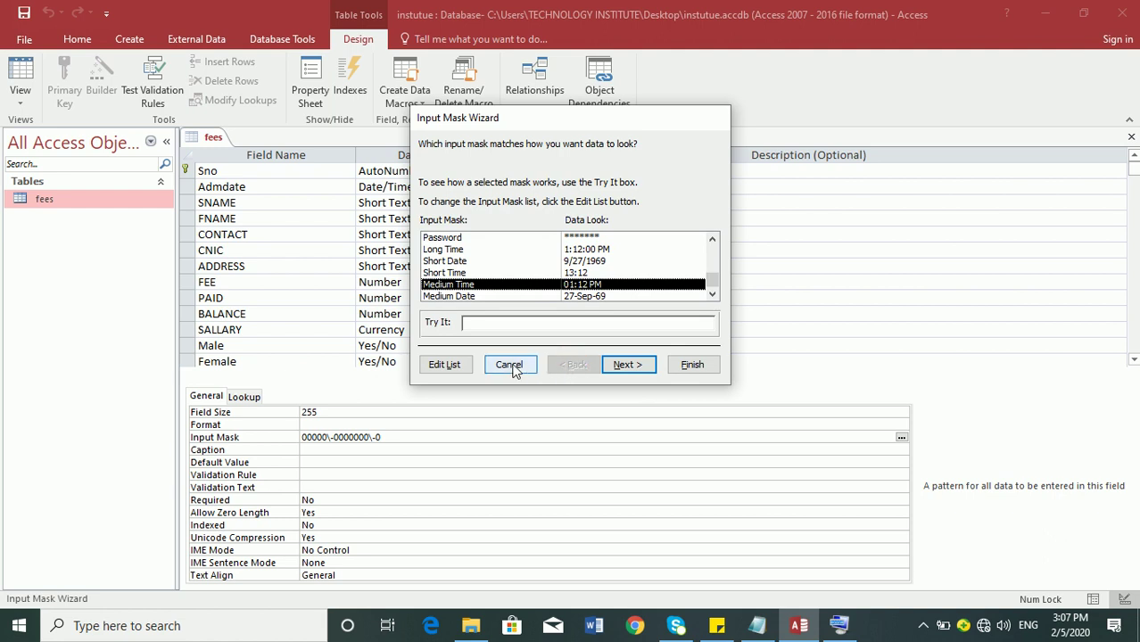
left_click(445, 364)
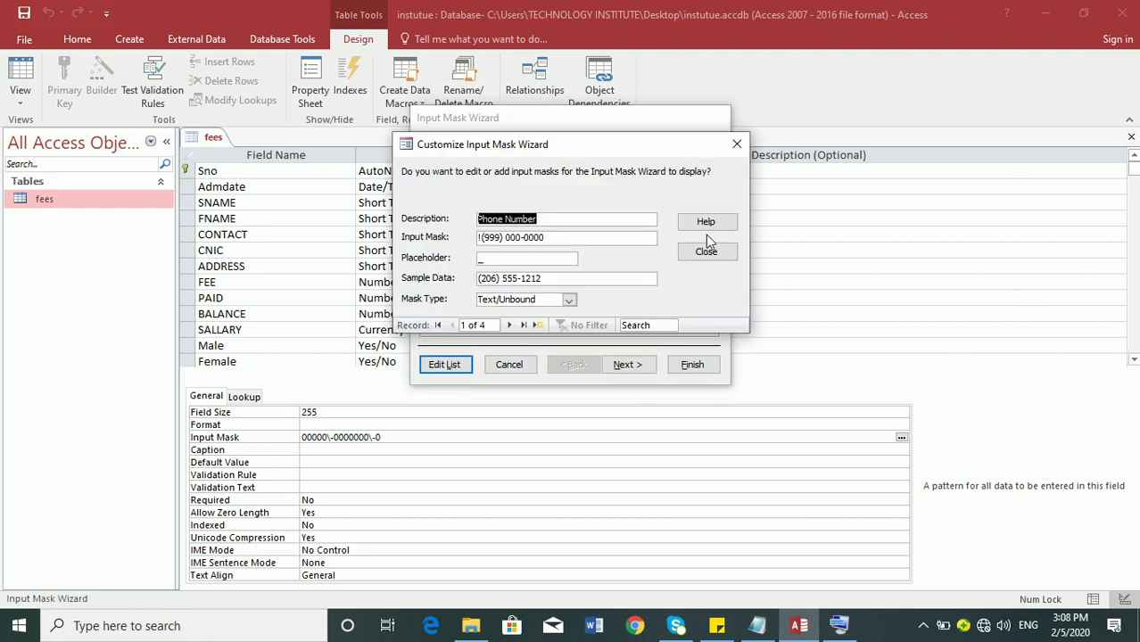
- Replace the first mask entry's description with CNINC
key("BackSpace")
type("m")
key("BackSpace")
key("Caps_Lock")
type("CNINC")
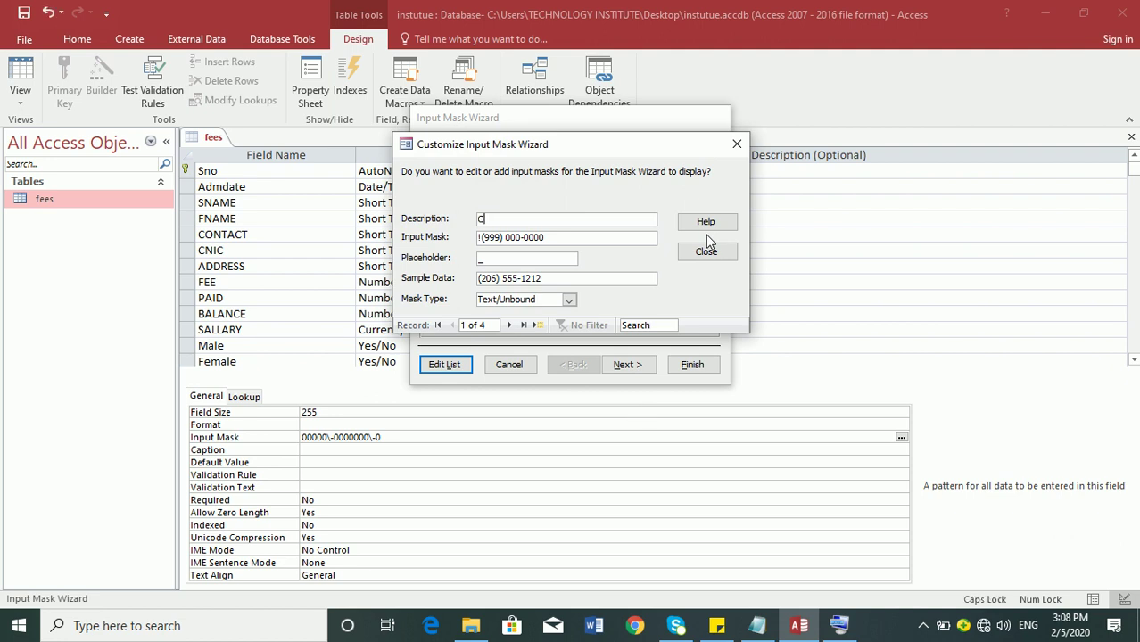
key("Tab")
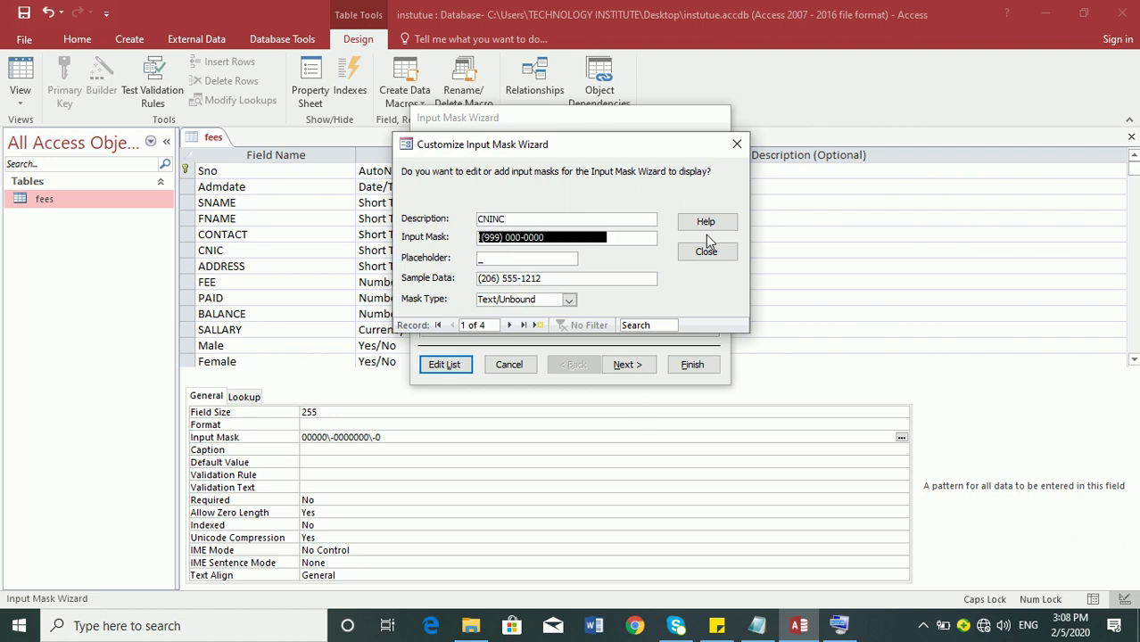
type("00000-00000")
key("BackSpace")
key("BackSpace")
key("BackSpace")
key("BackSpace")
key("BackSpace")
type("00")
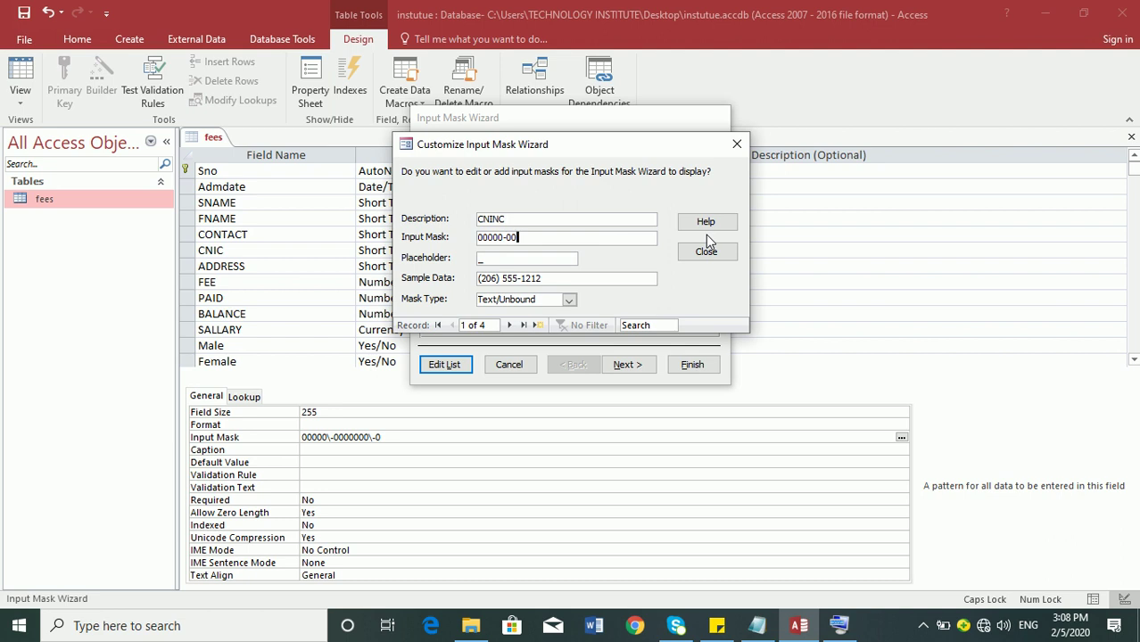
type("00000-1")
left_click(539, 258)
left_click(554, 238)
key("BackSpace")
type("00000-0")
key("Tab")
left_click(509, 258)
left_click(710, 252)
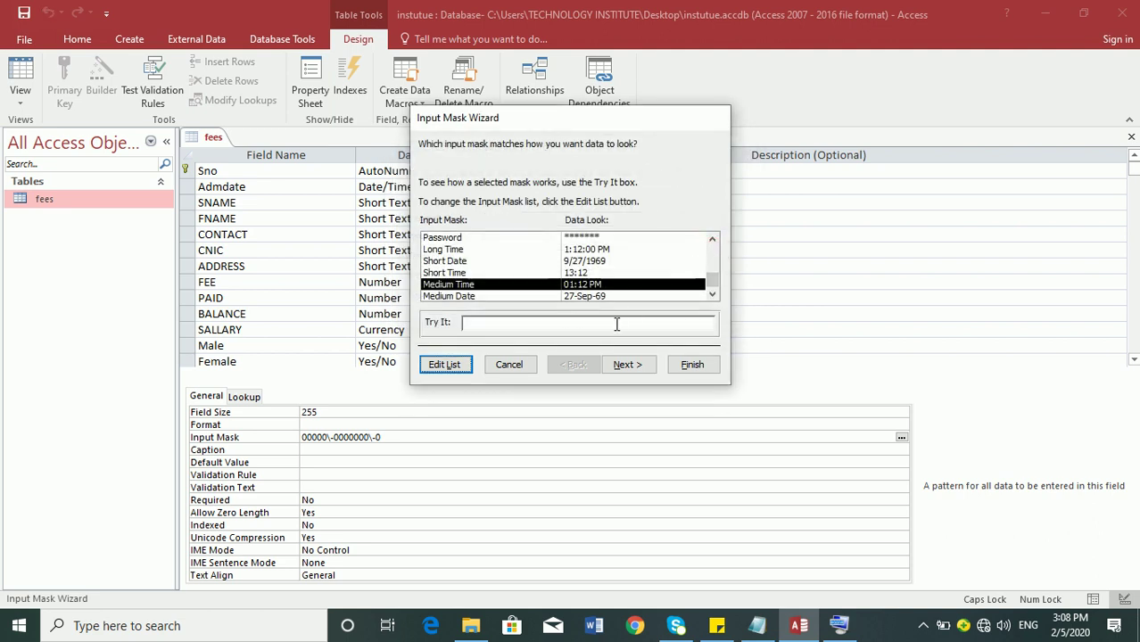
left_click(714, 282)
left_click_drag(712, 278, 709, 239)
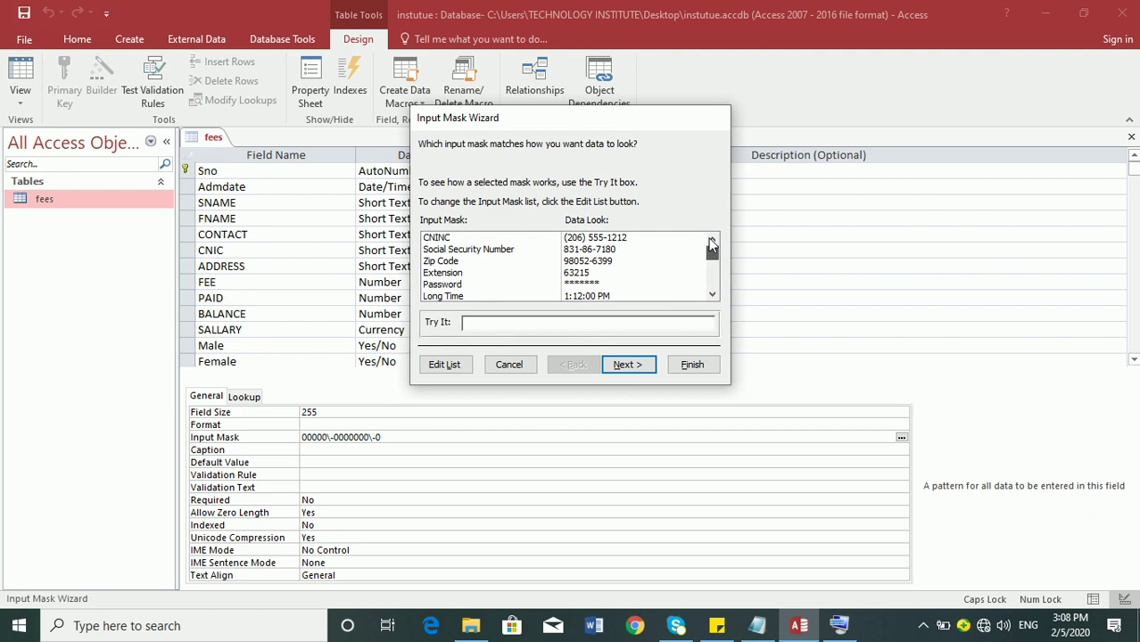
left_click(611, 239)
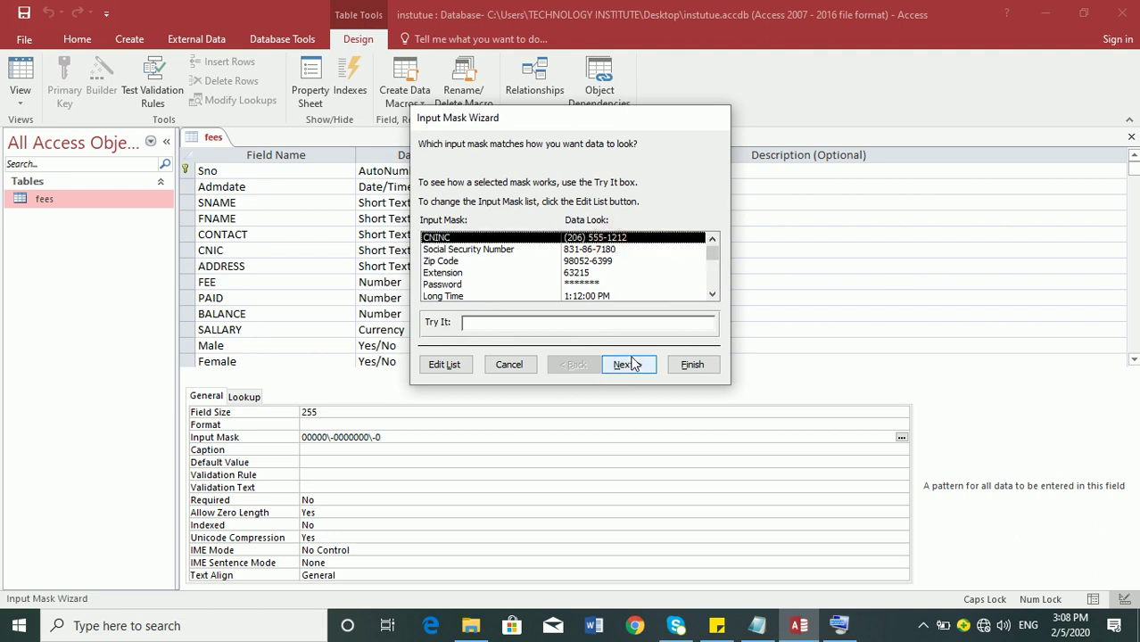
left_click(467, 323)
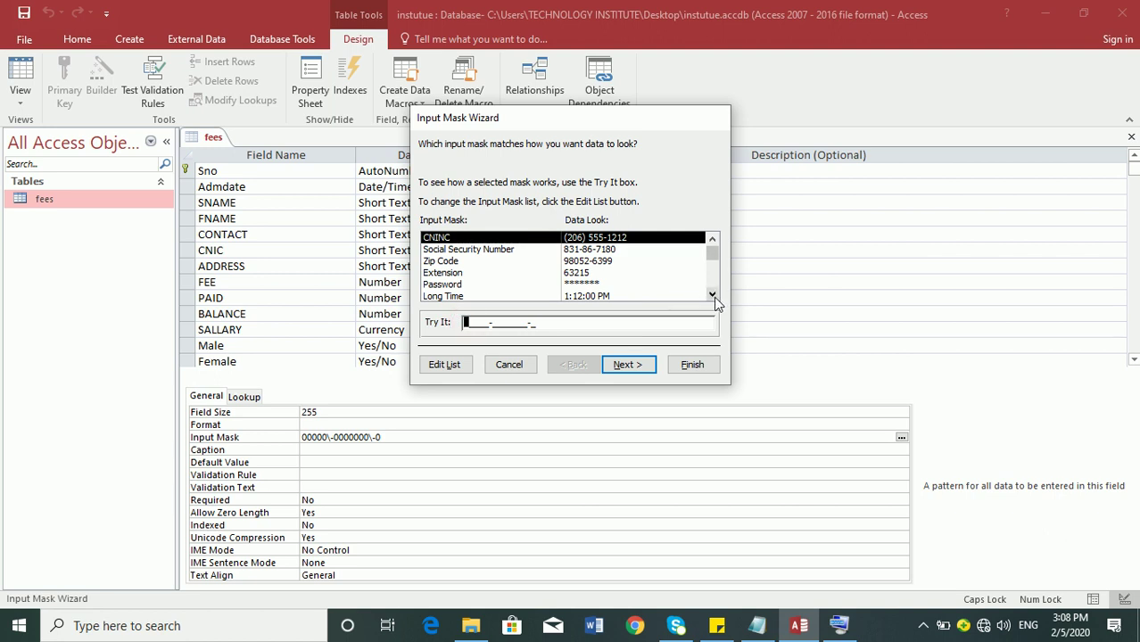
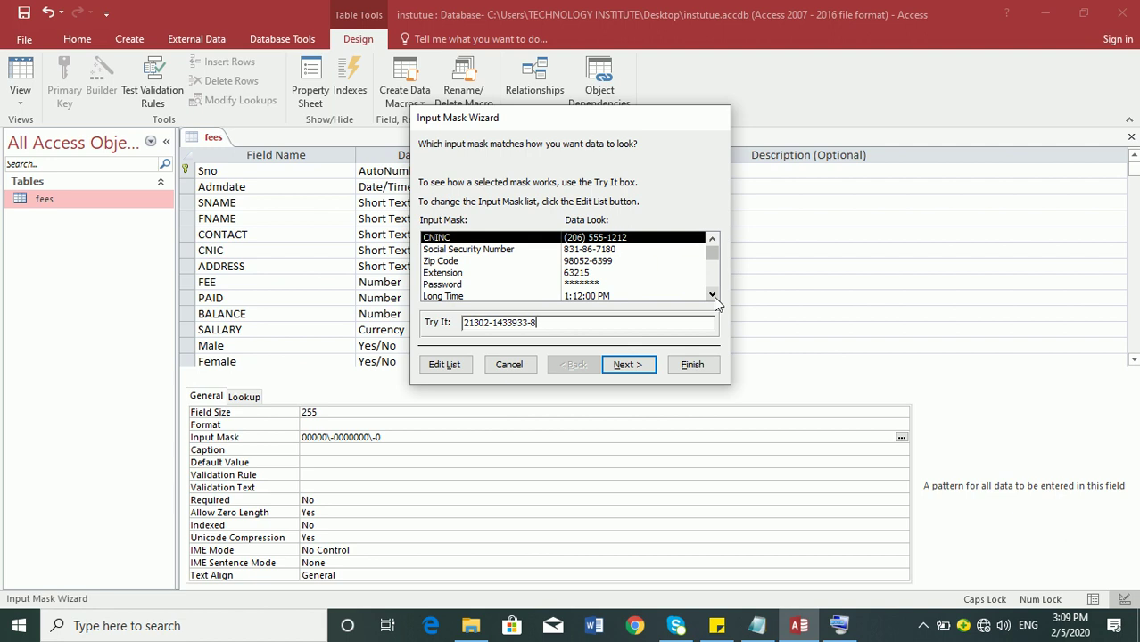
left_click(445, 363)
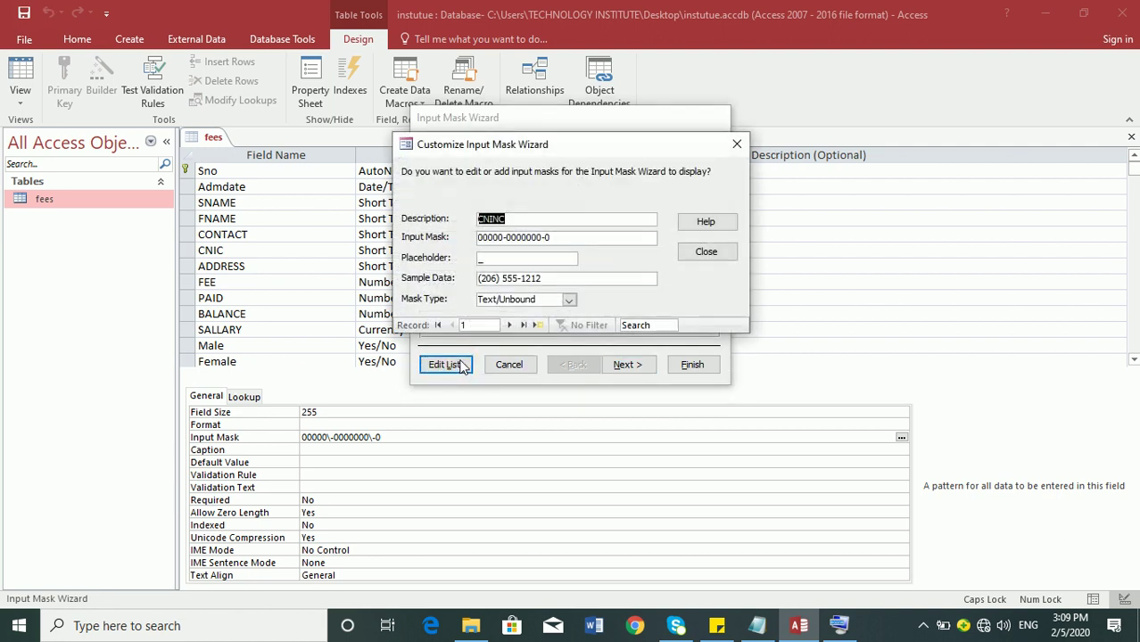
left_click(528, 237)
key("Right")
key("Right")
type("0")
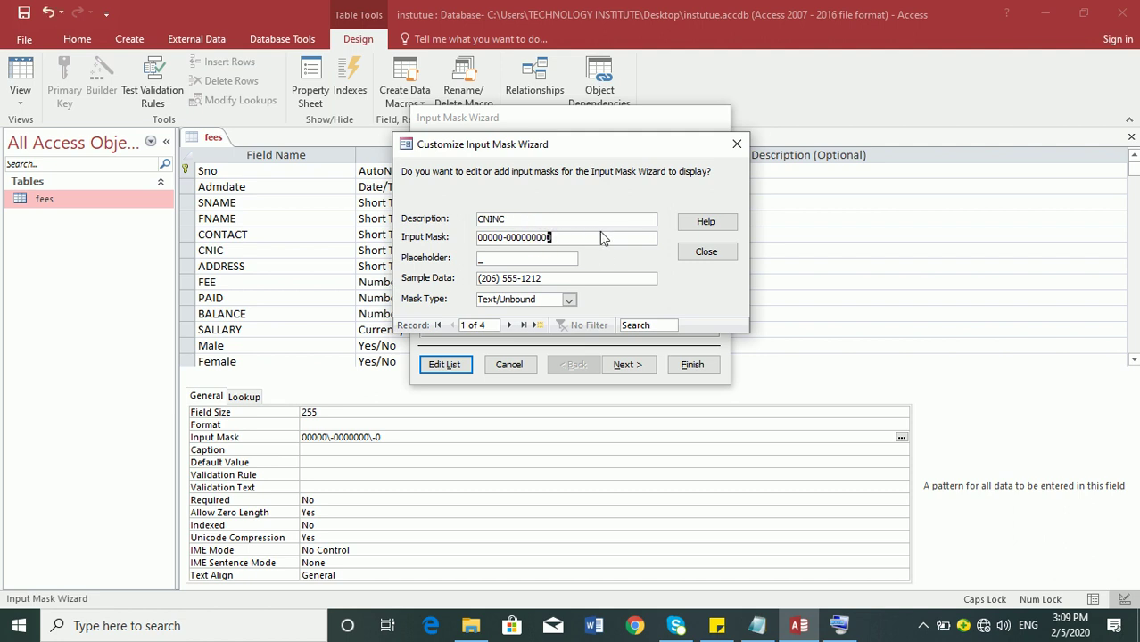
type("-0")
left_click(709, 252)
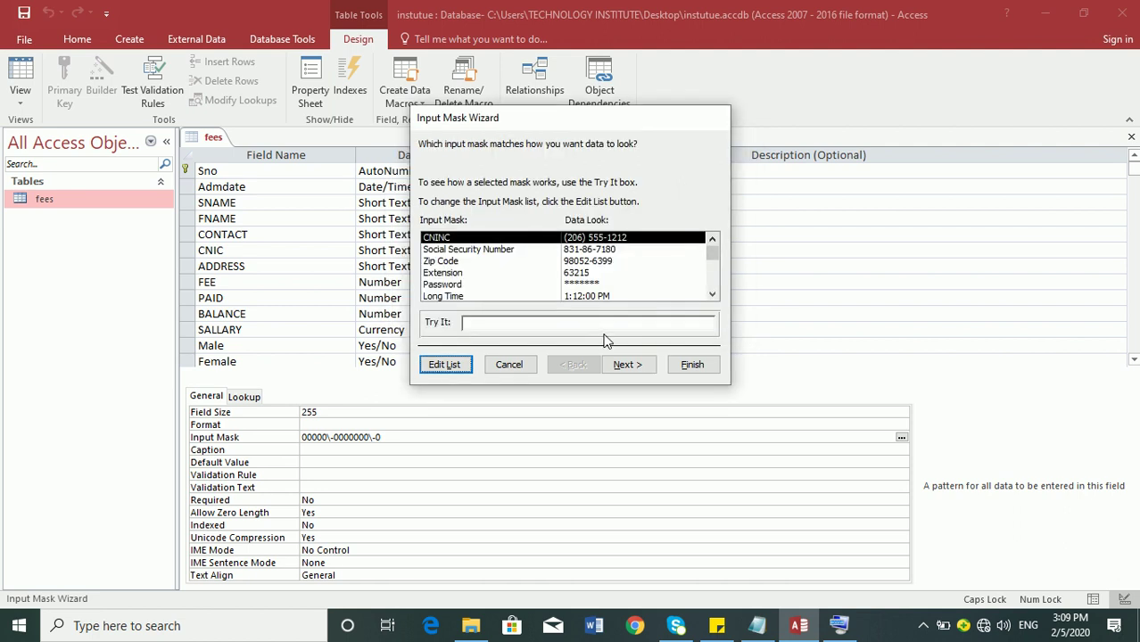
- Finish the wizard applying CNINC to CNIC, storing data with the mask's symbols
left_click(627, 365)
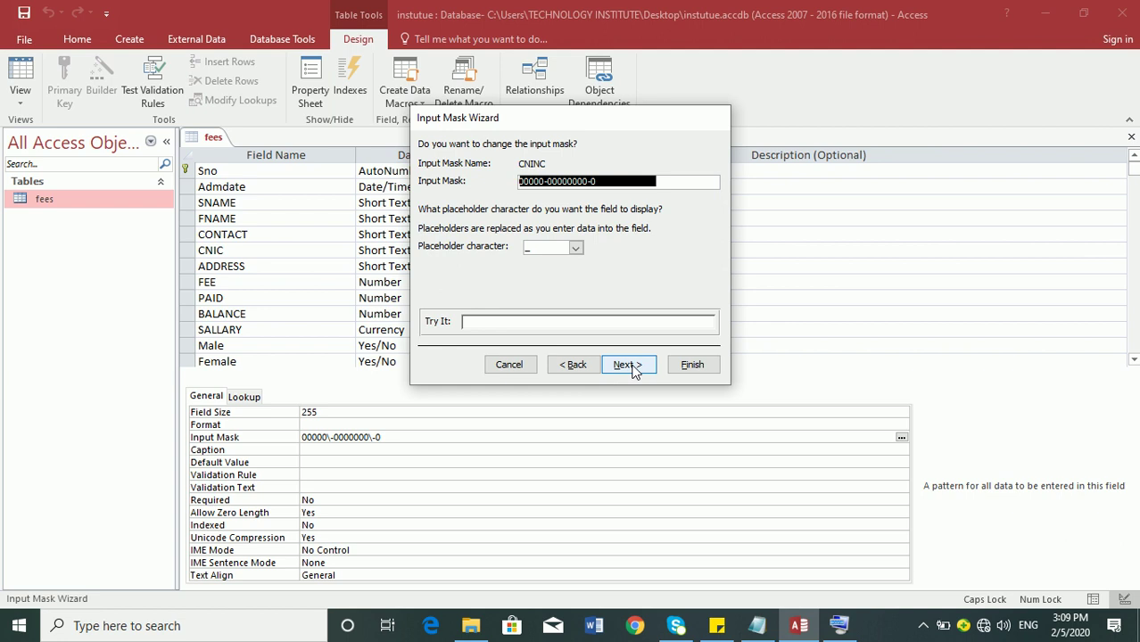
left_click(629, 365)
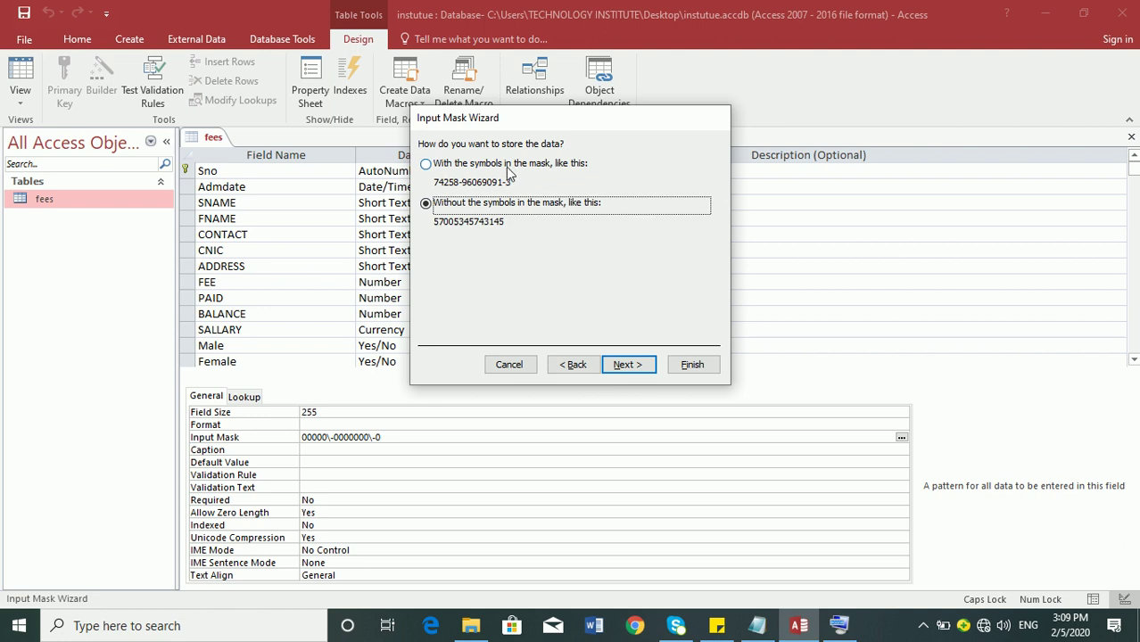
left_click(470, 166)
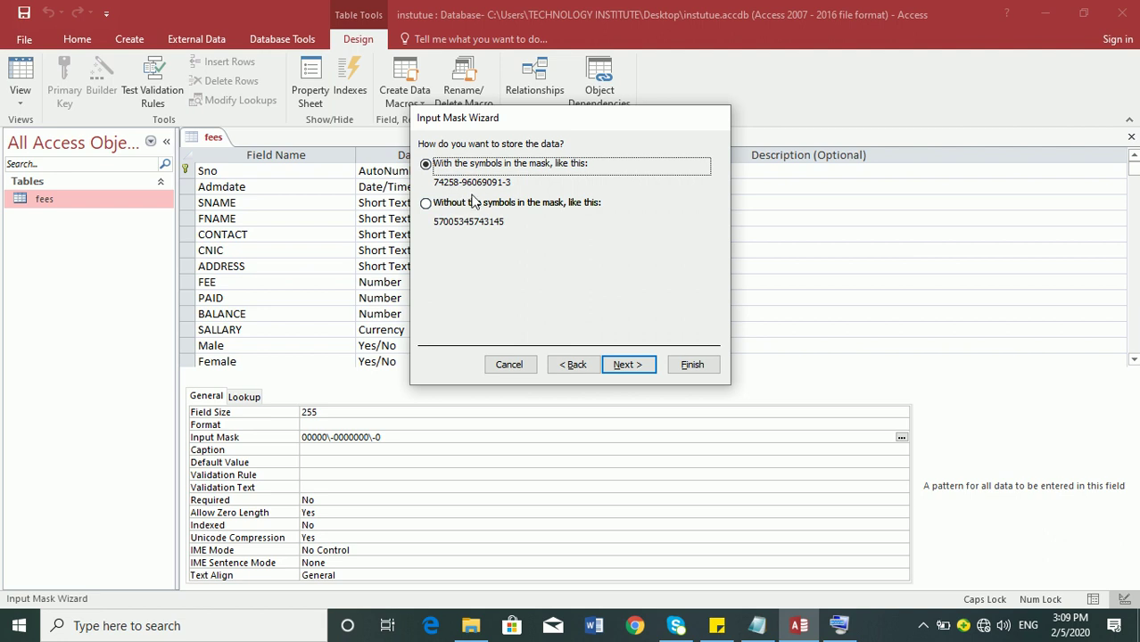
left_click(627, 364)
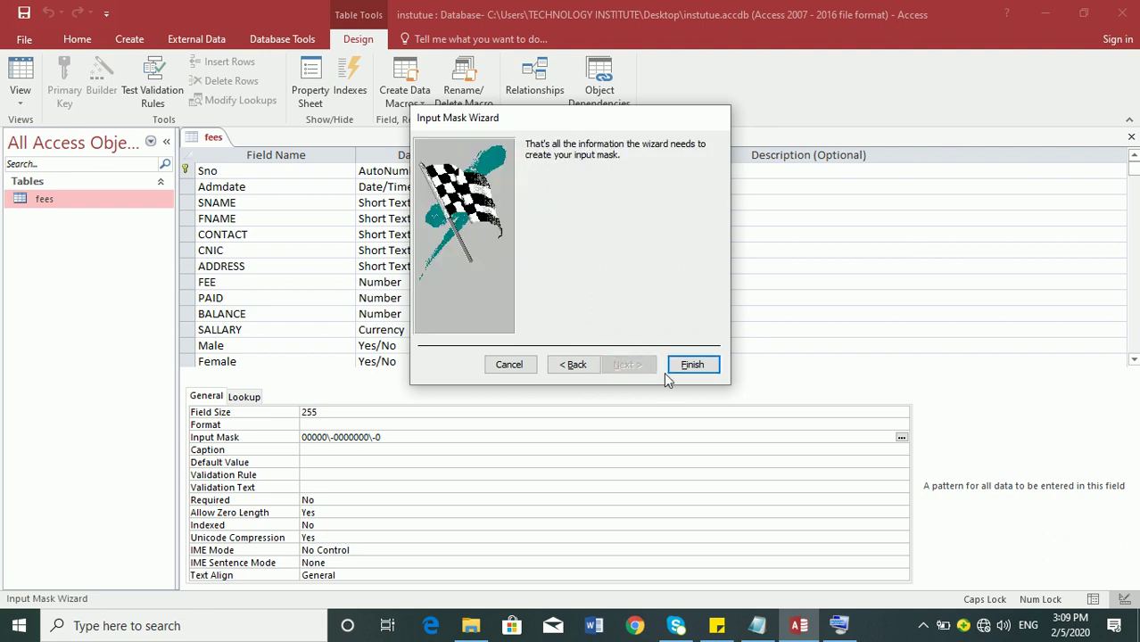
left_click(688, 364)
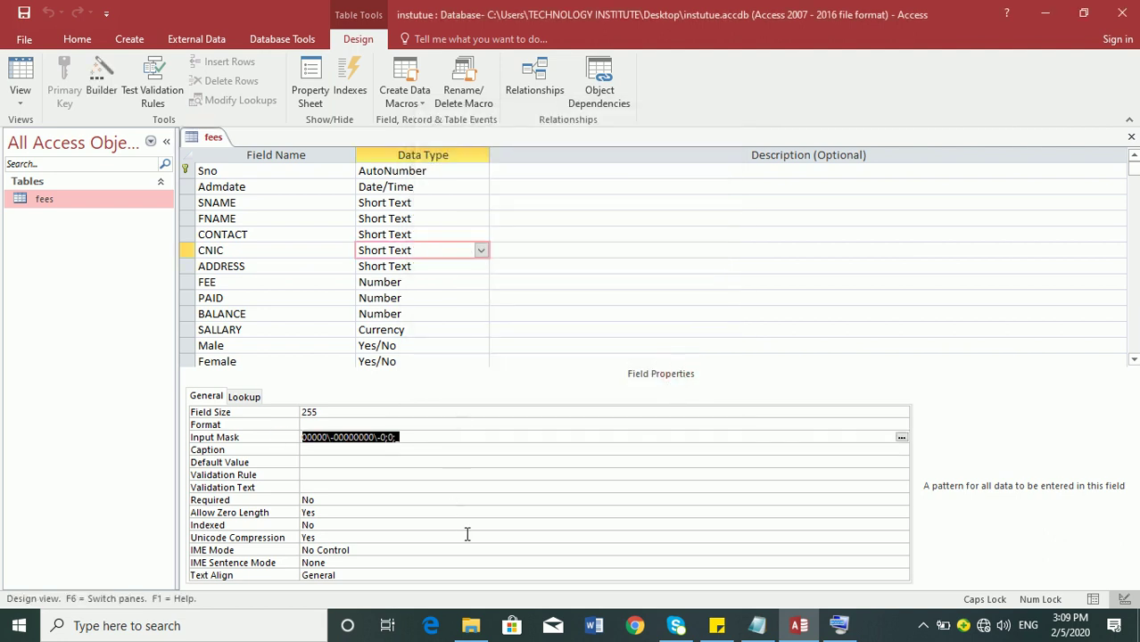
- Clear CNIC's input mask, save, and rerun the wizard with CNINC, choosing to store symbols
key("Delete")
left_click(900, 437)
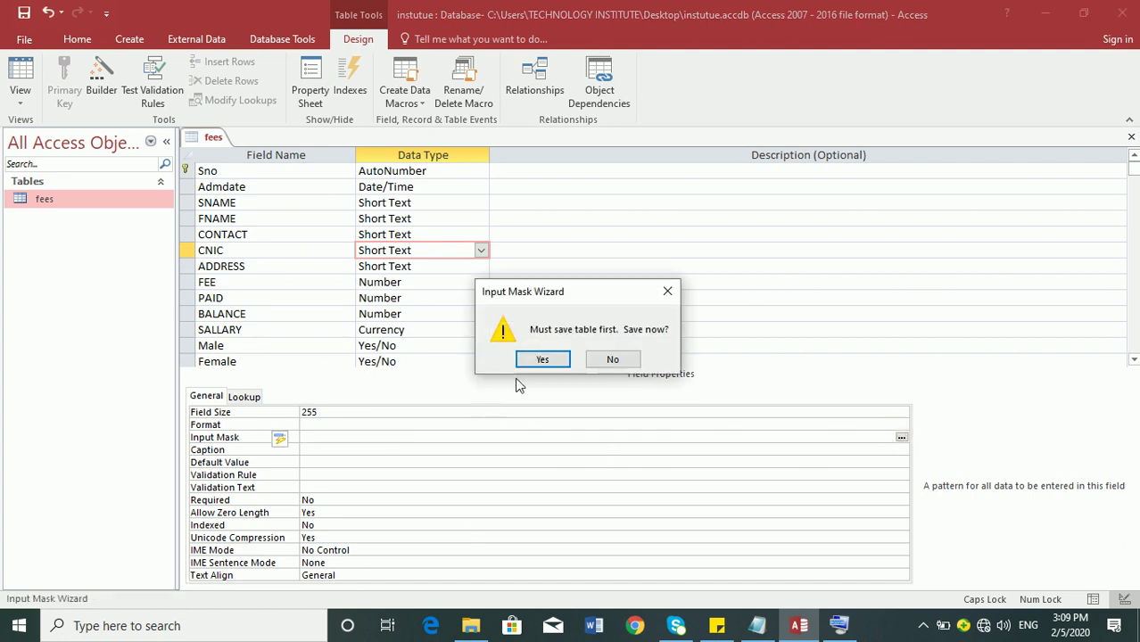
left_click(538, 366)
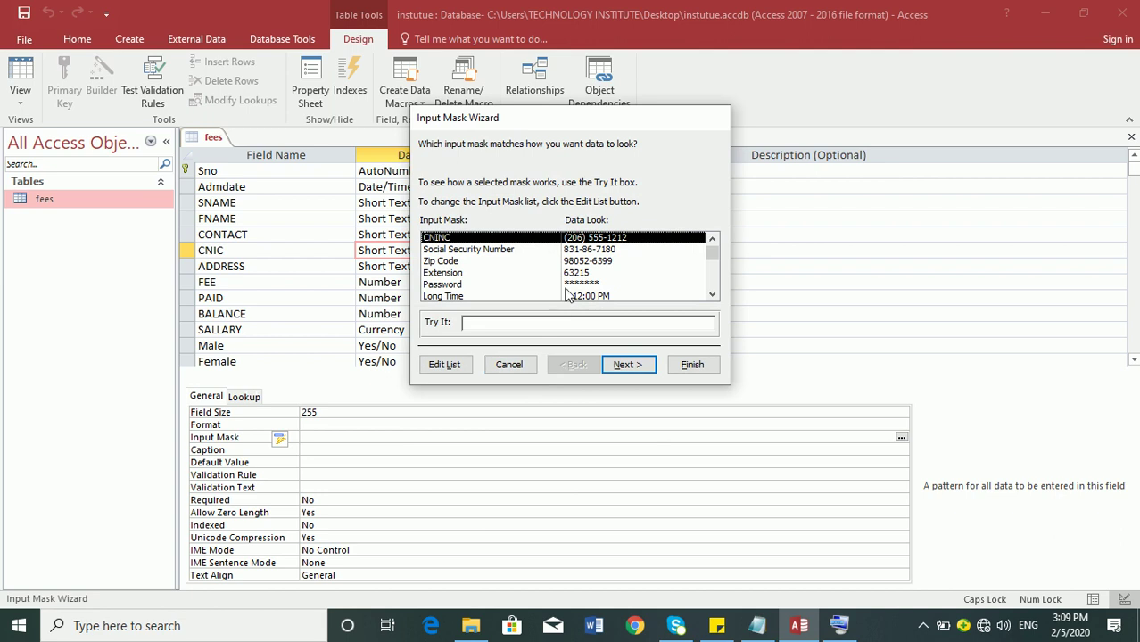
left_click(627, 365)
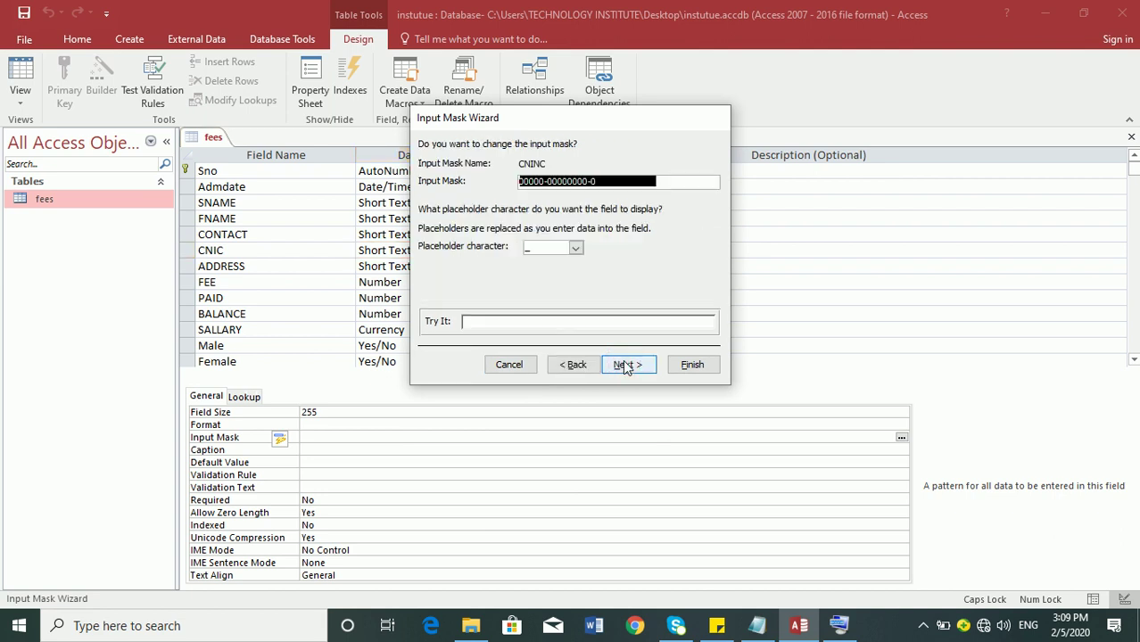
left_click(626, 365)
left_click(627, 365)
left_click(574, 364)
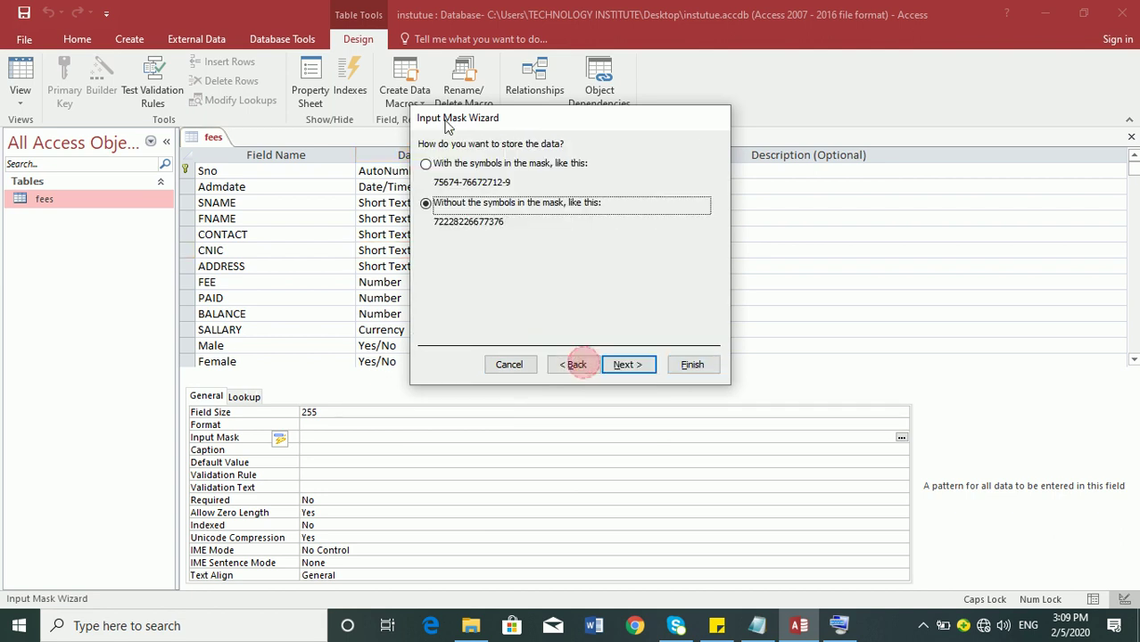
left_click(426, 165)
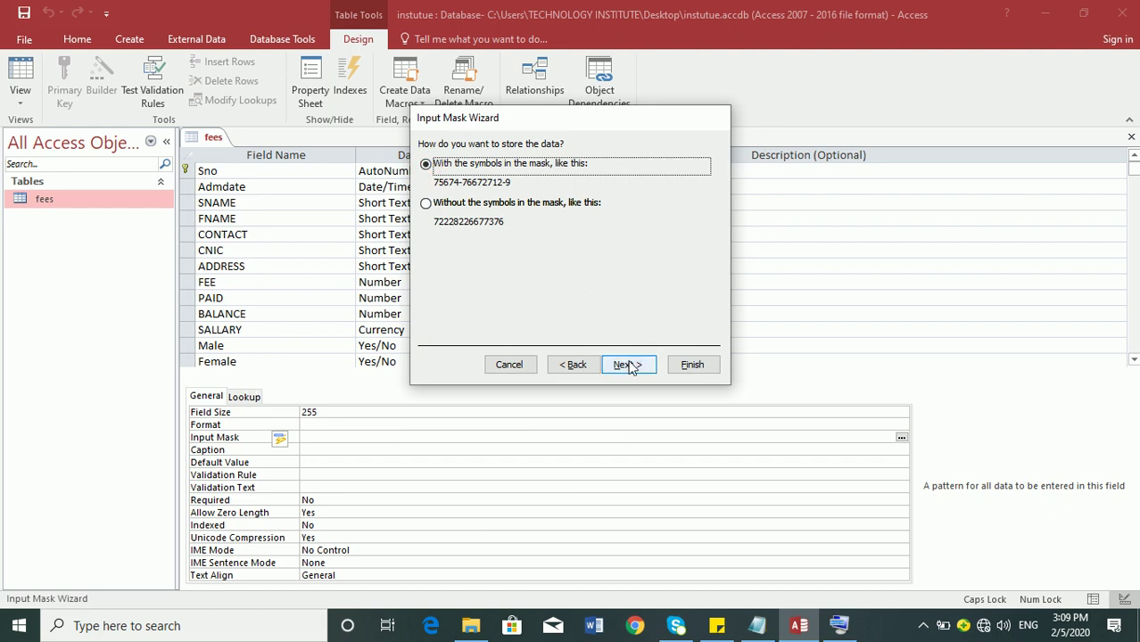
- Finish the wizard so CNIC's mask reads 00000\-00000000\-0;0;_, then switch to Datasheet view
left_click(633, 366)
left_click(690, 365)
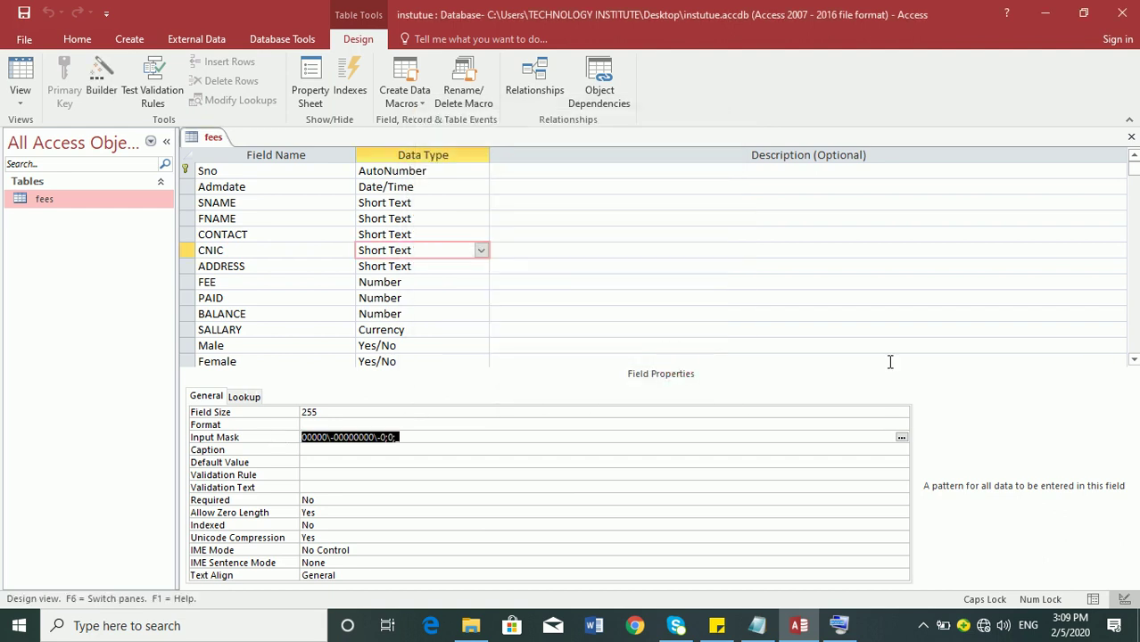
key("Return")
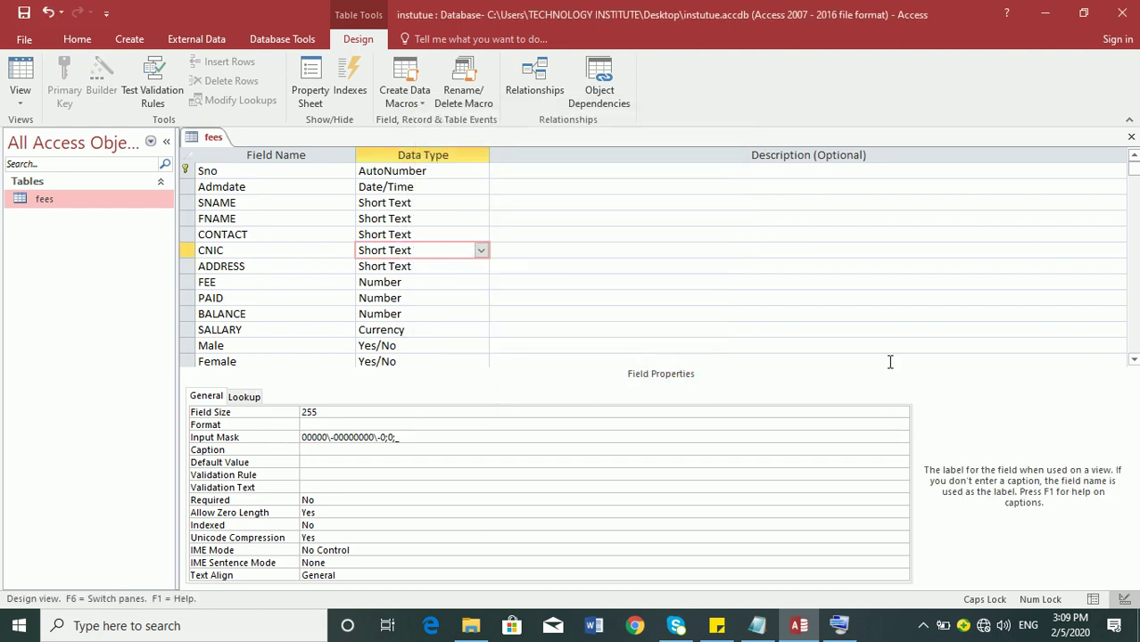
left_click(20, 79)
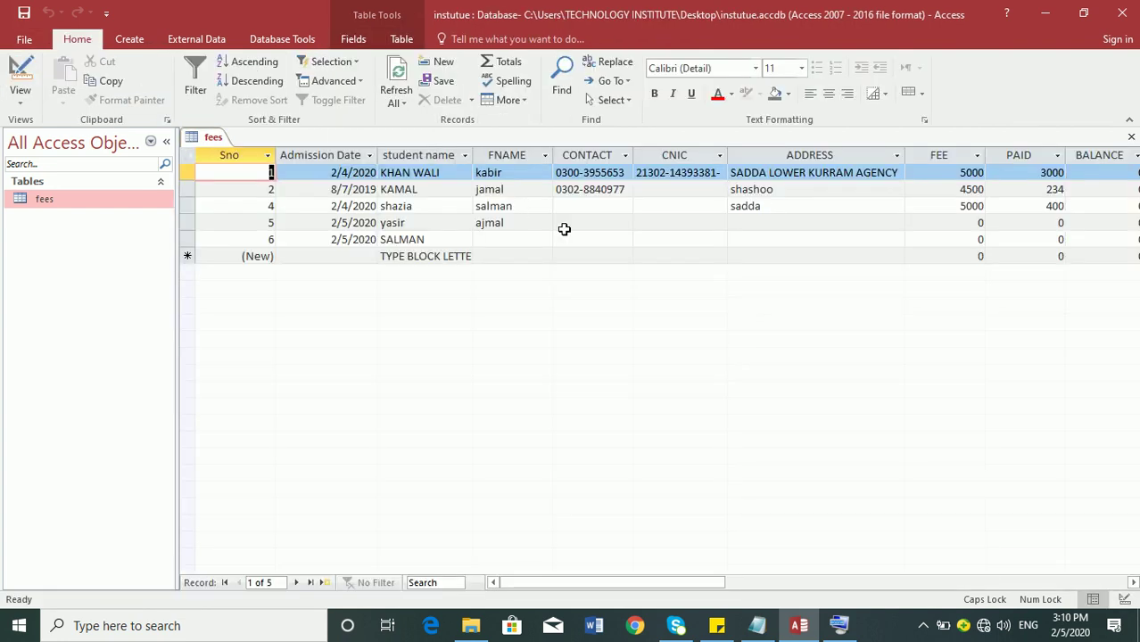
key("Tab")
key("Tab")
key("Tab")
key("Tab")
key("Tab")
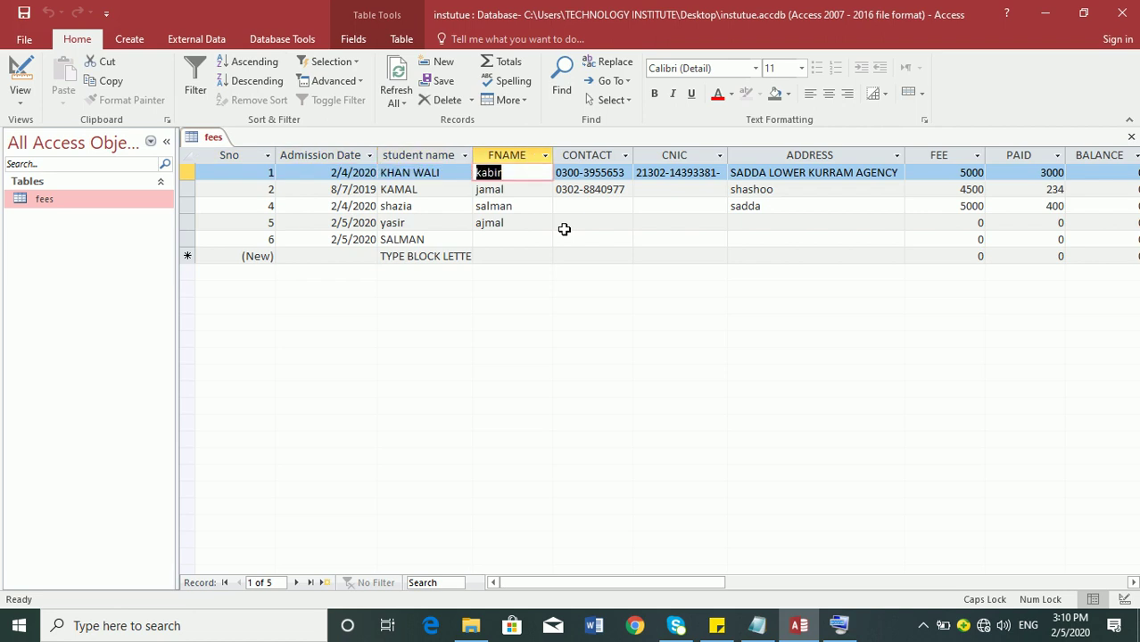
key("Down")
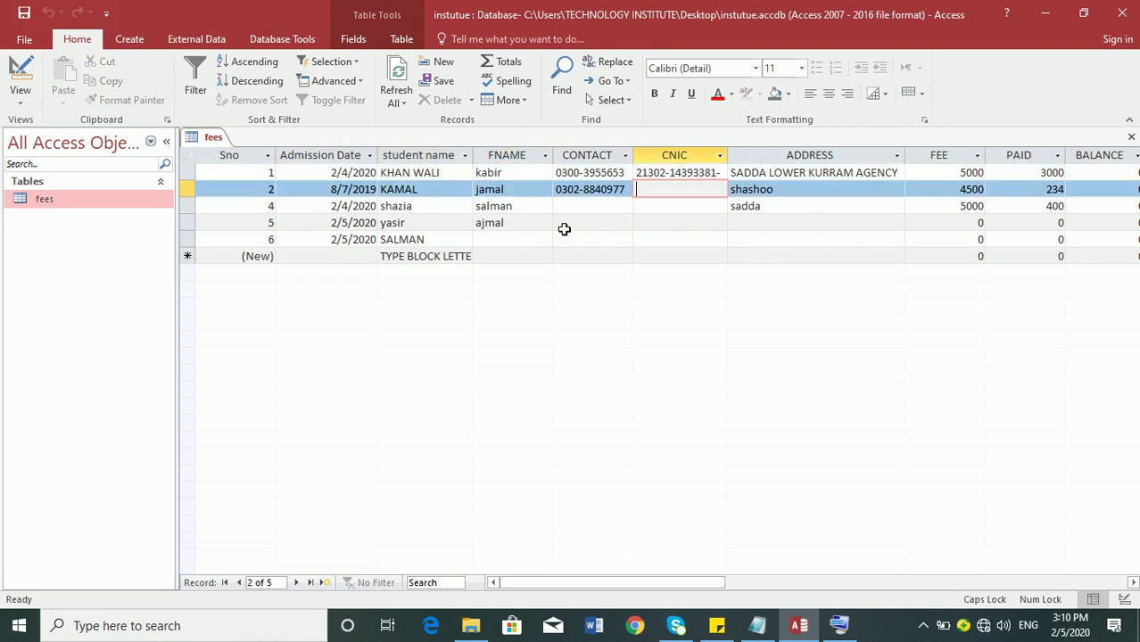
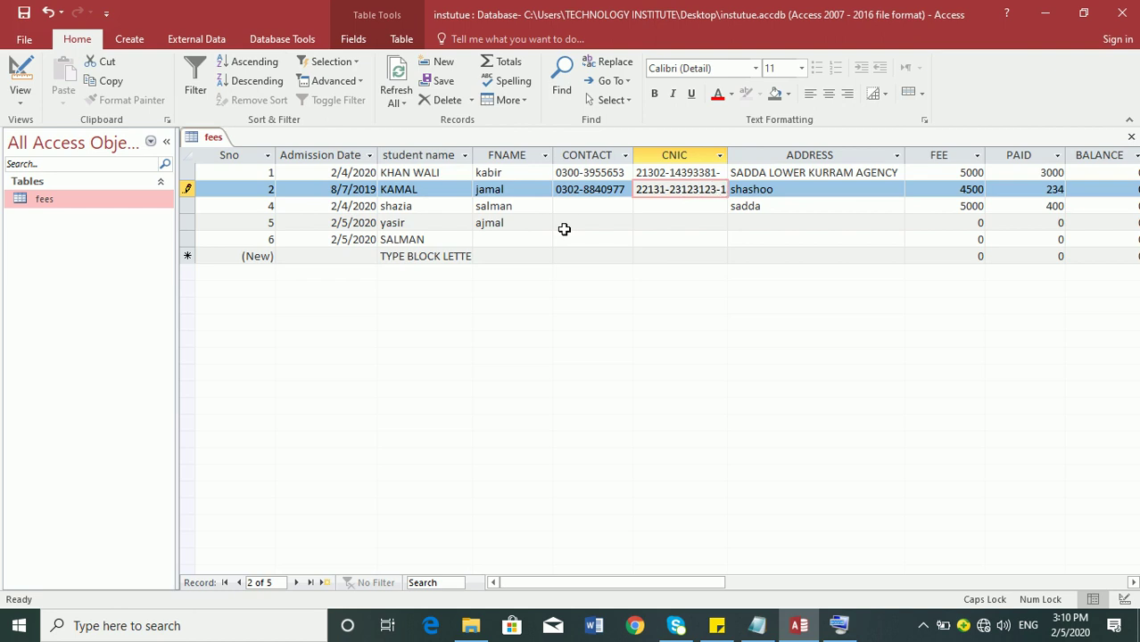
key("Tab")
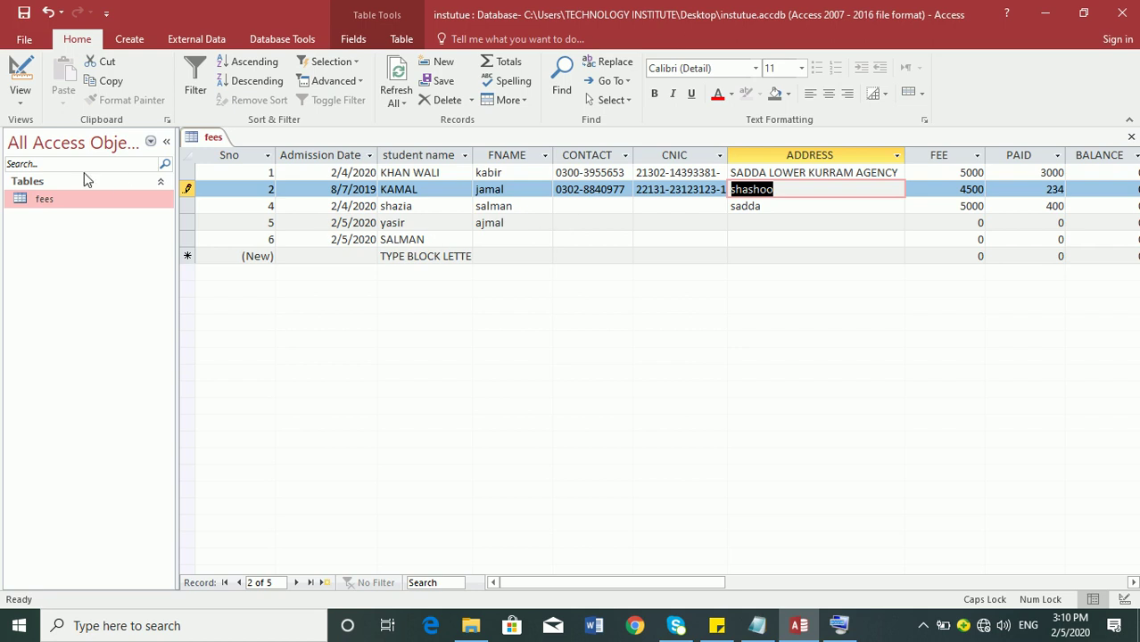
left_click(758, 625)
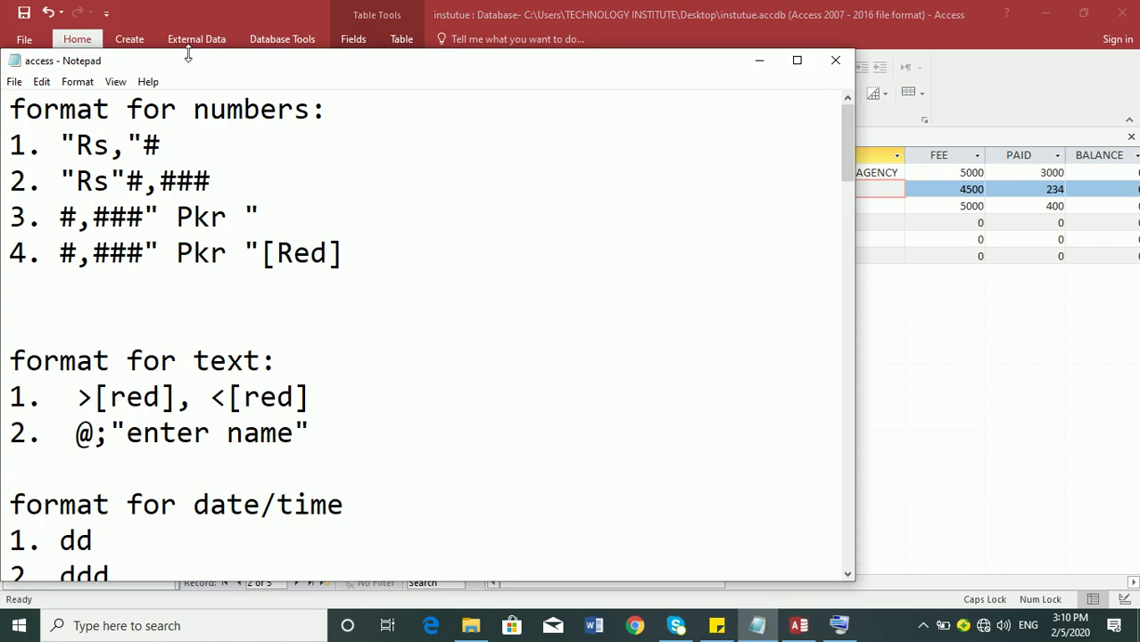
- Reposition the Notepad notes and scroll down to the aaaa text input mask example, then return to Access
left_click_drag(189, 50, 251, 77)
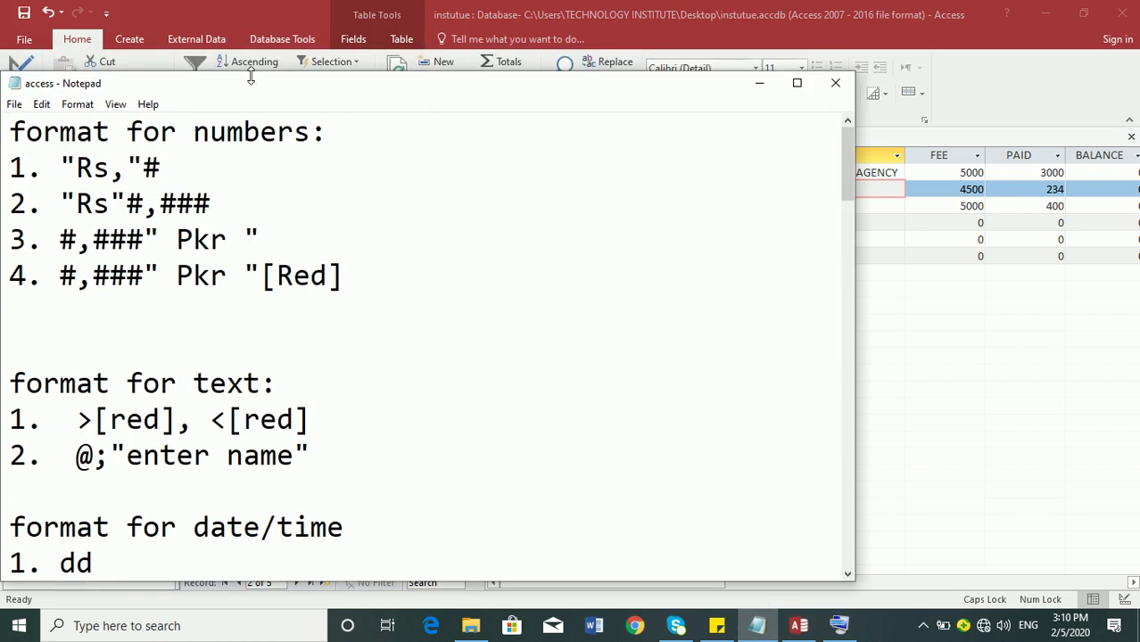
left_click_drag(187, 94, 486, 100)
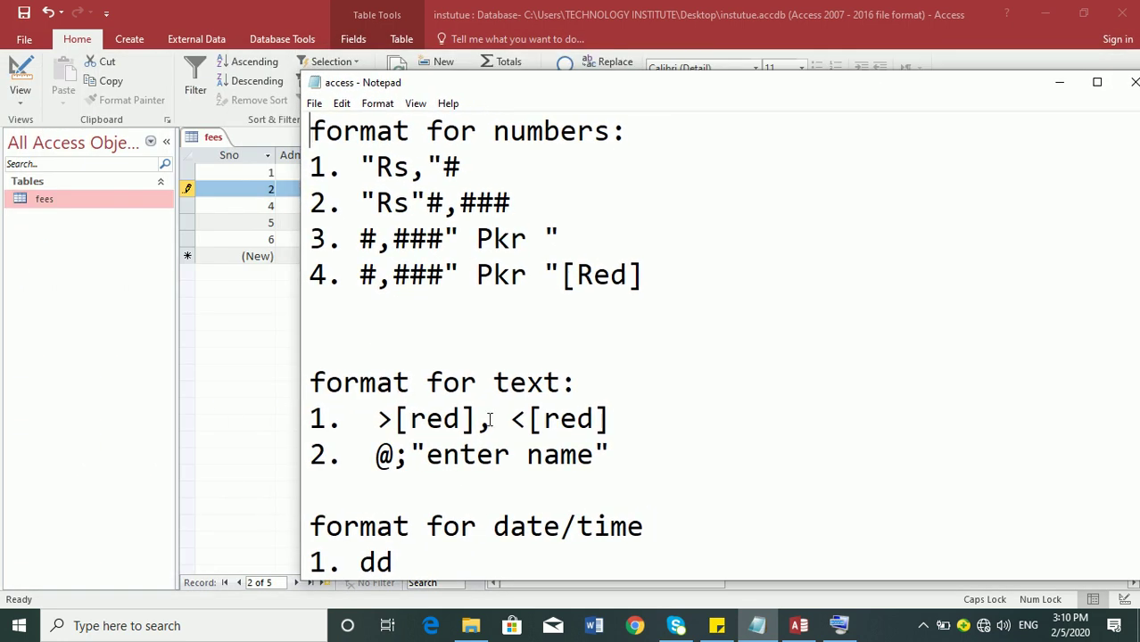
left_click_drag(592, 458, 377, 419)
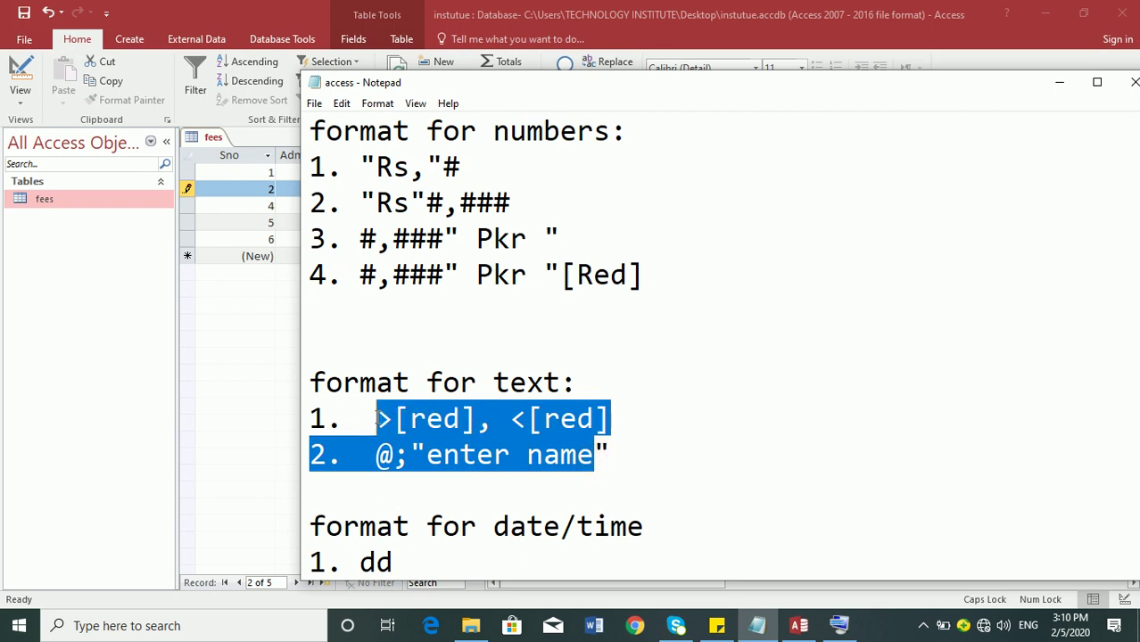
left_click(608, 457)
key("Down")
key("Down")
key("Down")
key("Down")
key("Down")
key("Down")
key("Down")
key("Down")
key("Down")
key("Down")
key("Down")
key("Down")
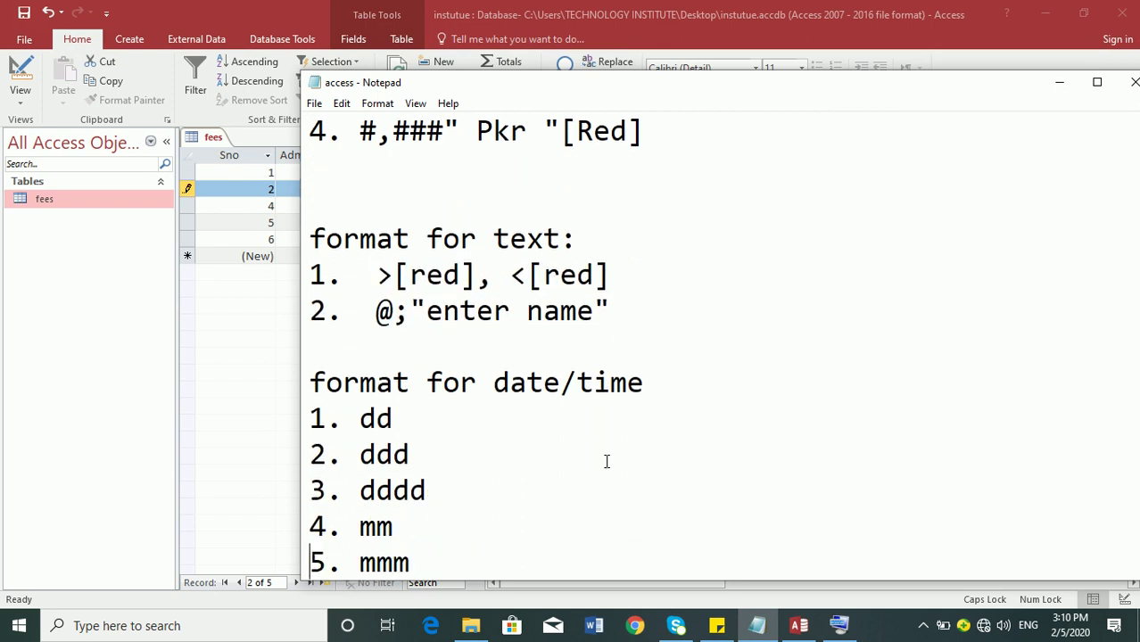
key("Down")
key("Down")
key("Down")
key("Down")
key("Down")
key("Down")
key("Down")
key("Down")
key("Down")
key("Down")
key("Down")
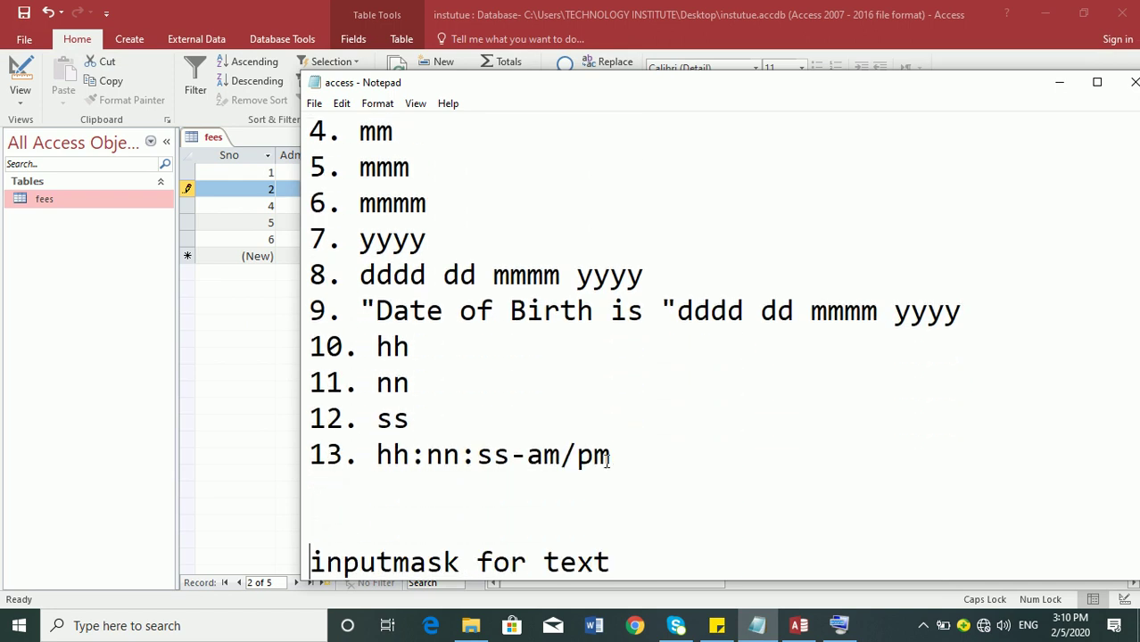
key("Down")
key("Down")
key("Down")
key("Down")
key("Down")
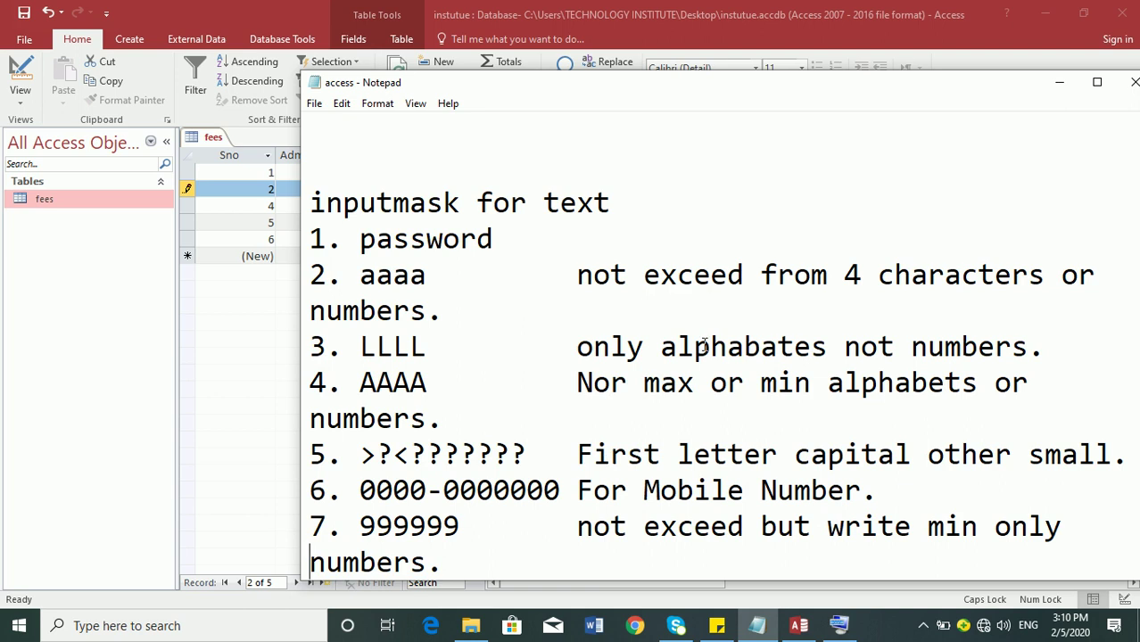
left_click(461, 279)
key("alt+Tab")
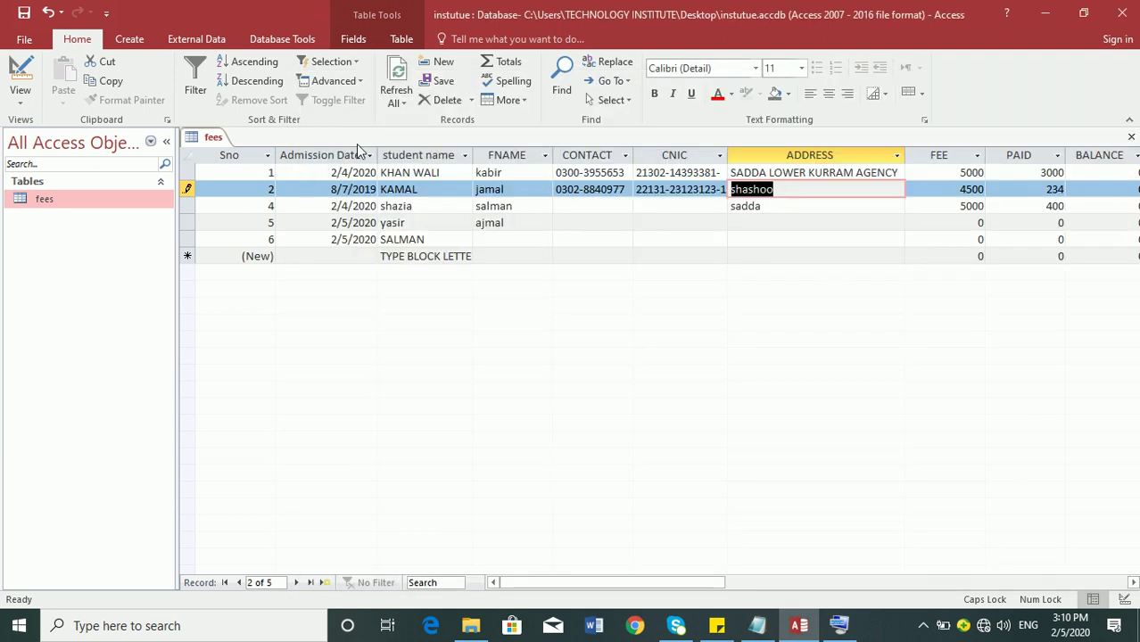
- In Design view, replace the CNIC input mask with AAAAAAAAAA and return to Datasheet view
left_click(20, 85)
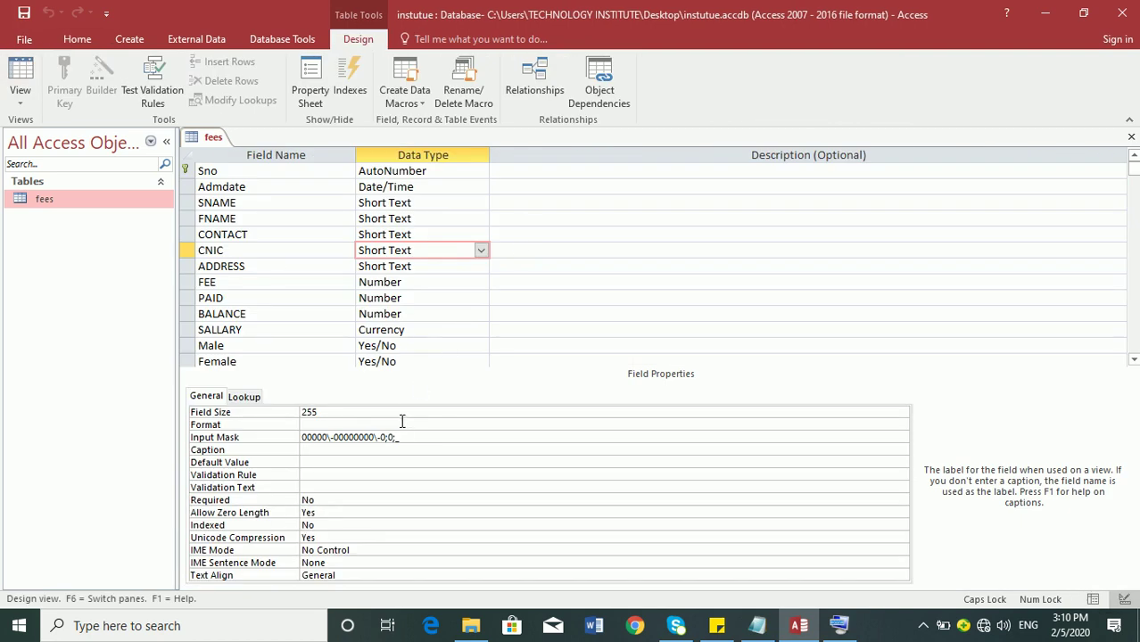
left_click_drag(406, 436, 183, 413)
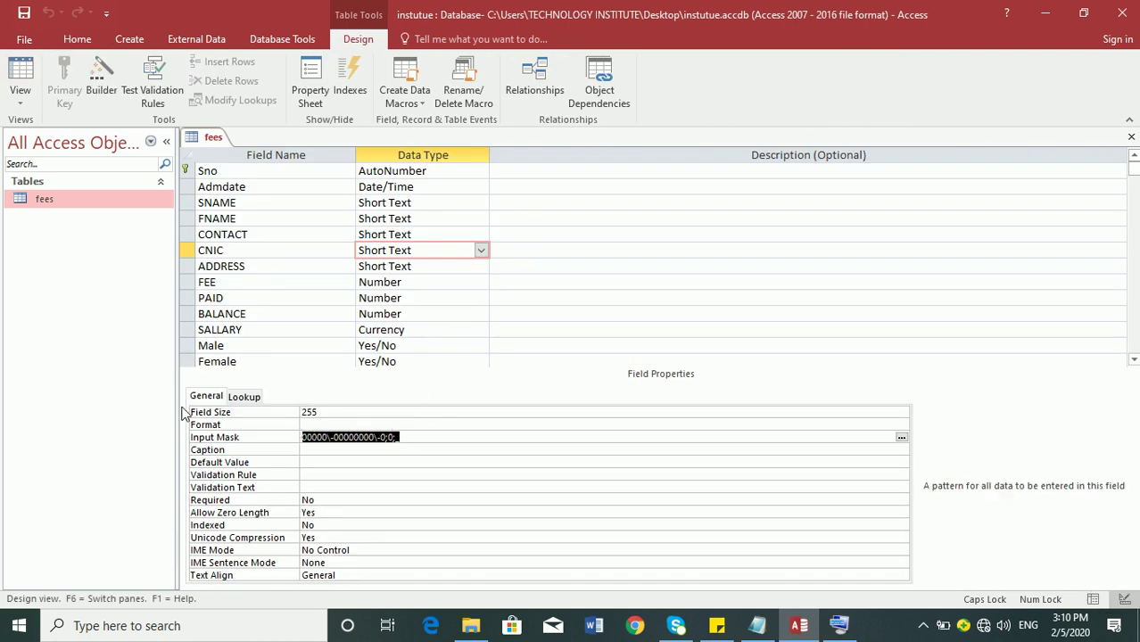
key("Delete")
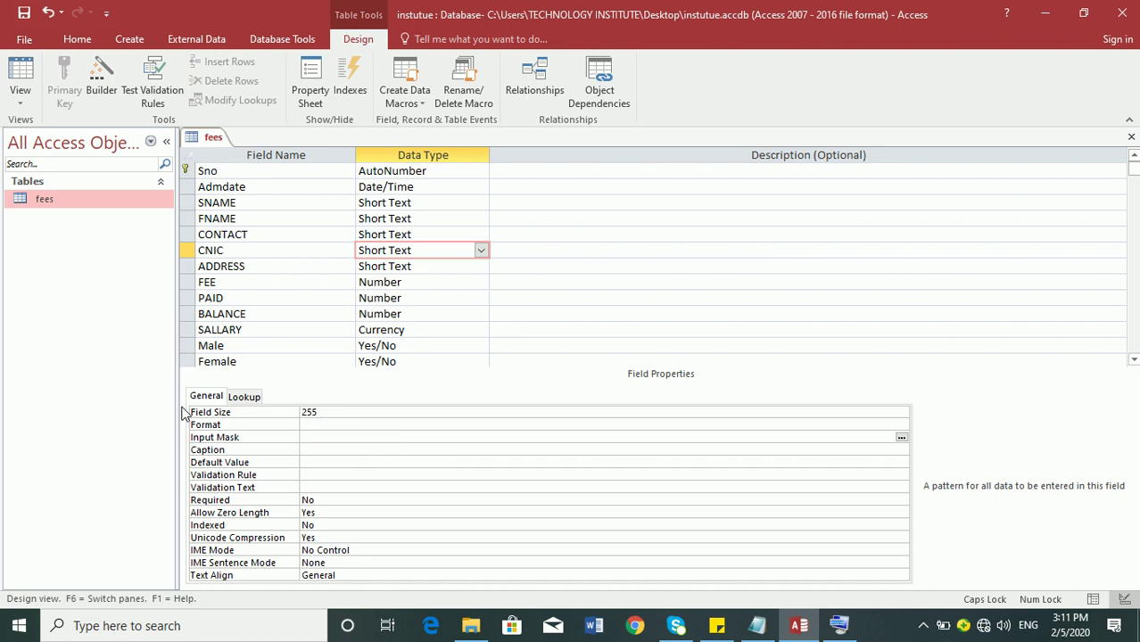
type("AAAAAAAAAA")
key("Return")
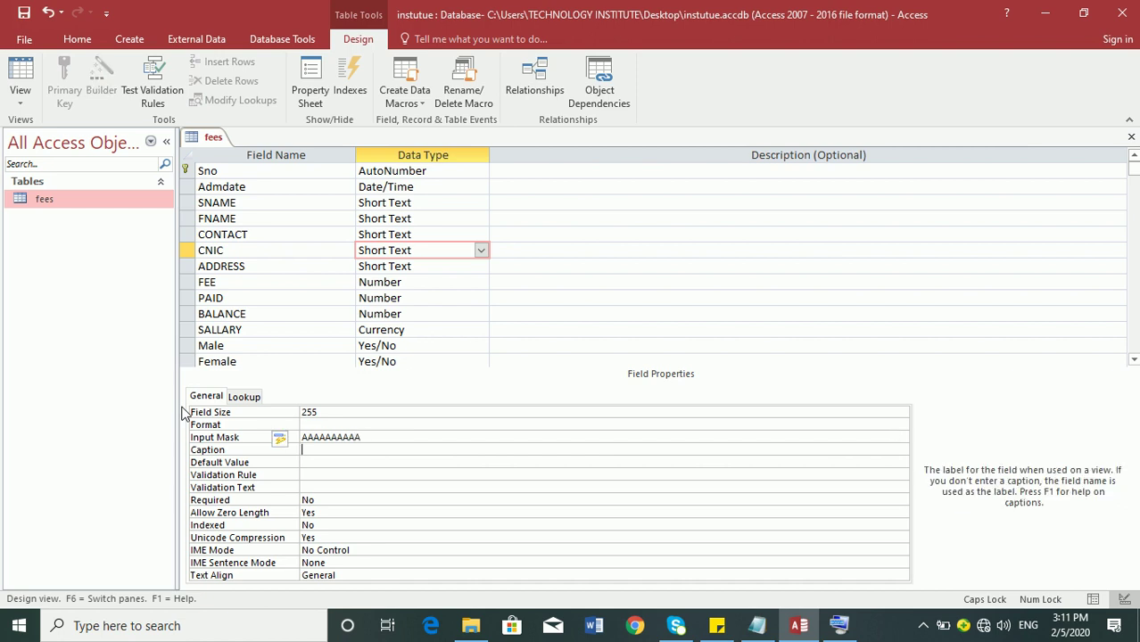
left_click(23, 13)
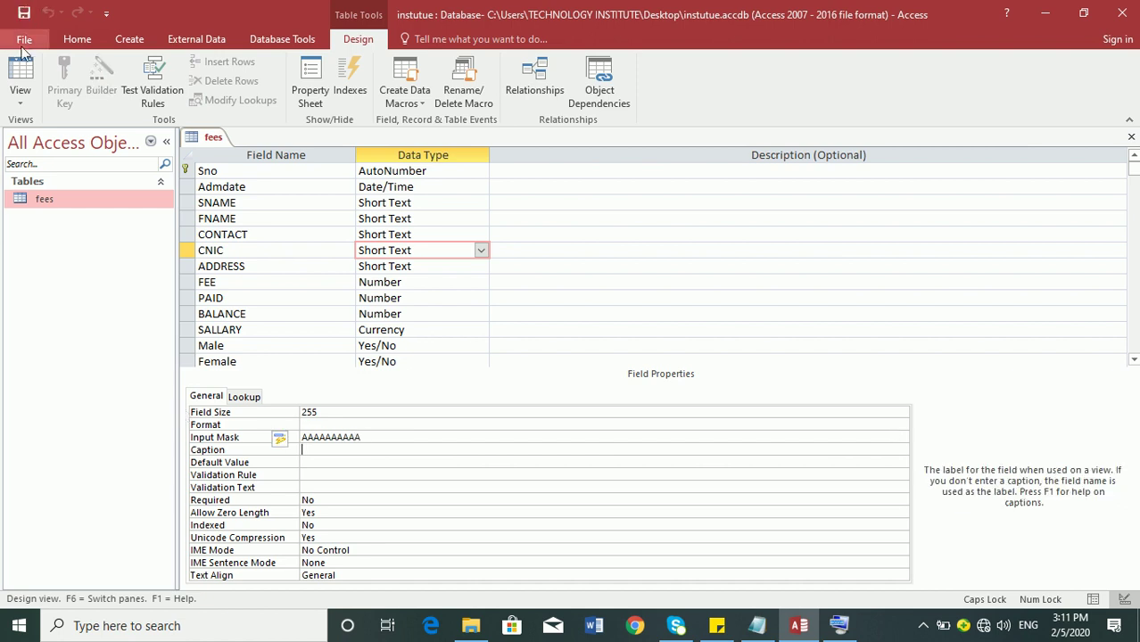
left_click(20, 72)
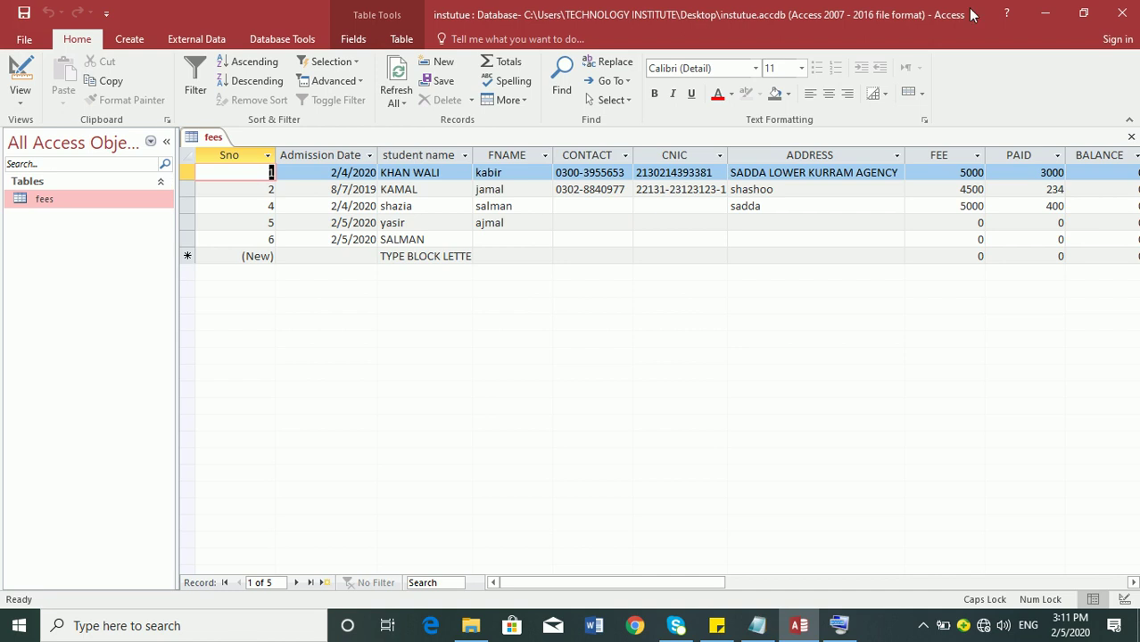
- Try entering a person's name as record 1's CNIC and dismiss the mask rejection warnings
key("Tab")
key("Tab")
key("Tab")
key("Tab")
key("Tab")
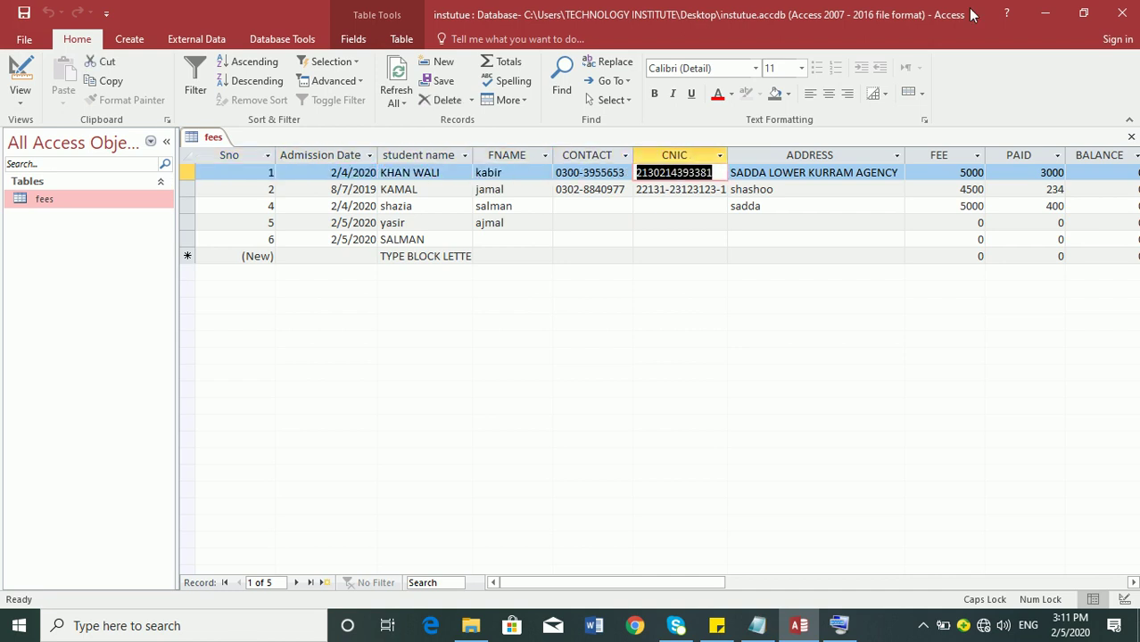
type(" SHASHIIIII")
type("II")
key("Return")
key("Return")
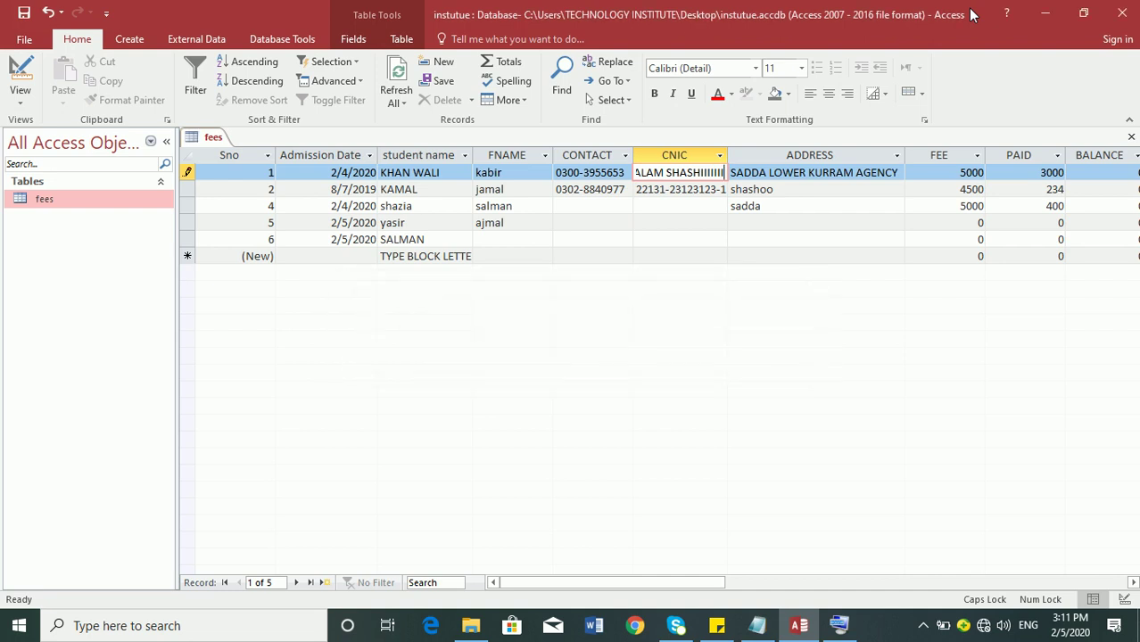
key("BackSpace")
key("BackSpace")
key("BackSpace")
key("BackSpace")
key("BackSpace")
key("BackSpace")
key("BackSpace")
key("Return")
key("Return")
key("BackSpace")
key("Return")
key("Return")
key("BackSpace")
key("BackSpace")
key("BackSpace")
key("BackSpace")
key("BackSpace")
key("Return")
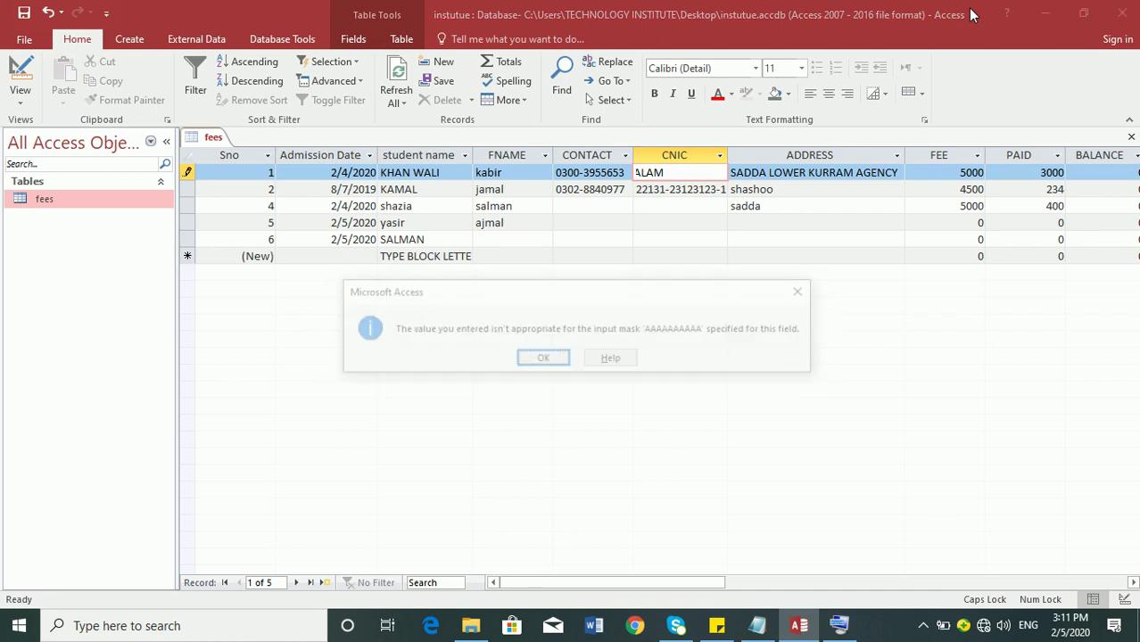
key("Return")
key("BackSpace")
key("BackSpace")
key("BackSpace")
key("BackSpace")
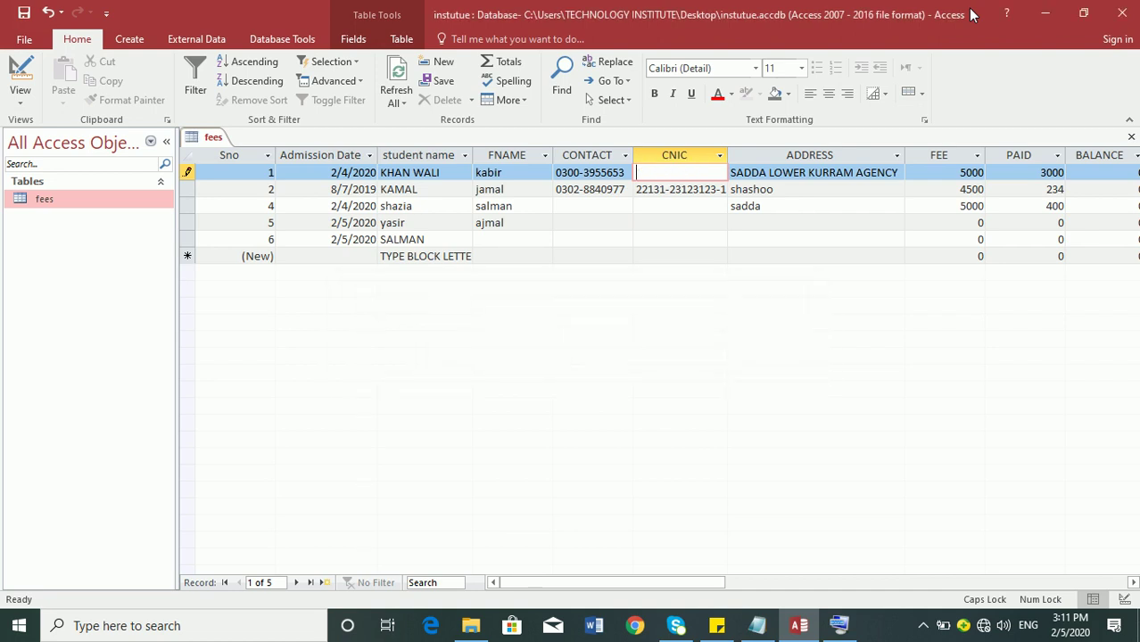
type("JAMSHID")
key("Return")
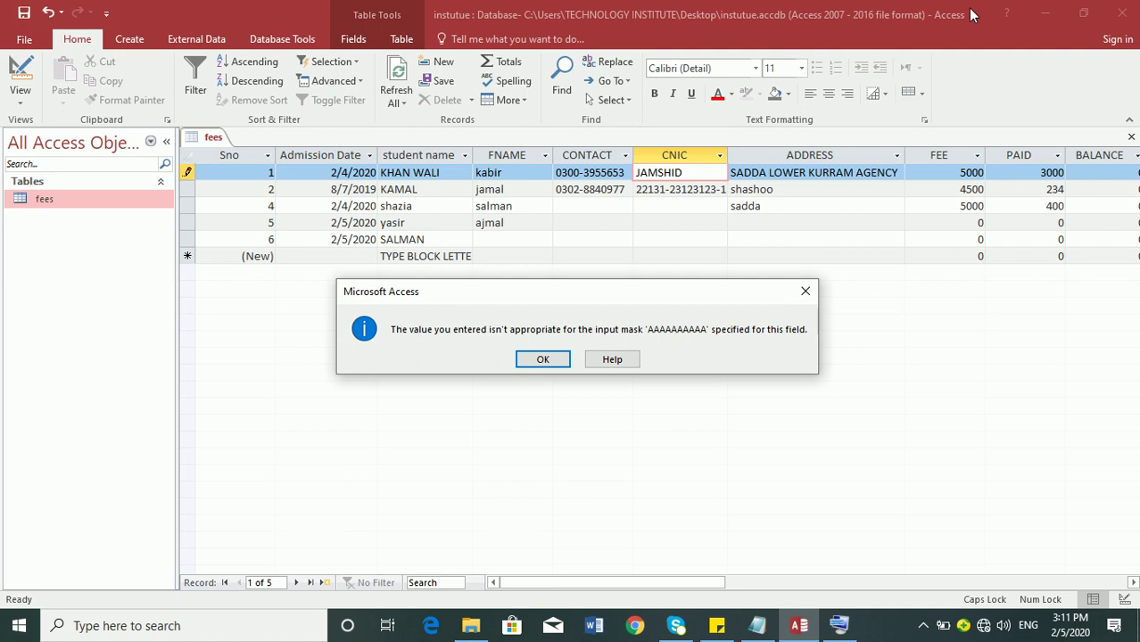
key("Return")
key("BackSpace")
key("BackSpace")
key("BackSpace")
key("BackSpace")
key("BackSpace")
key("BackSpace")
key("BackSpace")
type("1234")
key("Return")
key("Return")
type("4")
key("BackSpace")
type("5678910")
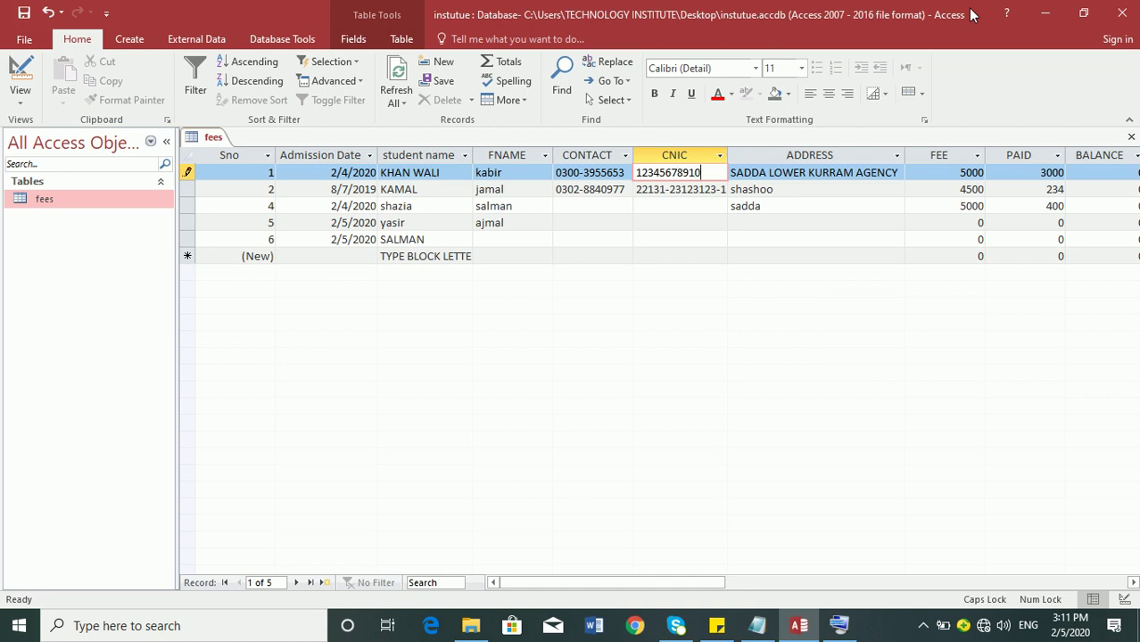
key("Return")
key("Return")
key("BackSpace")
key("Tab")
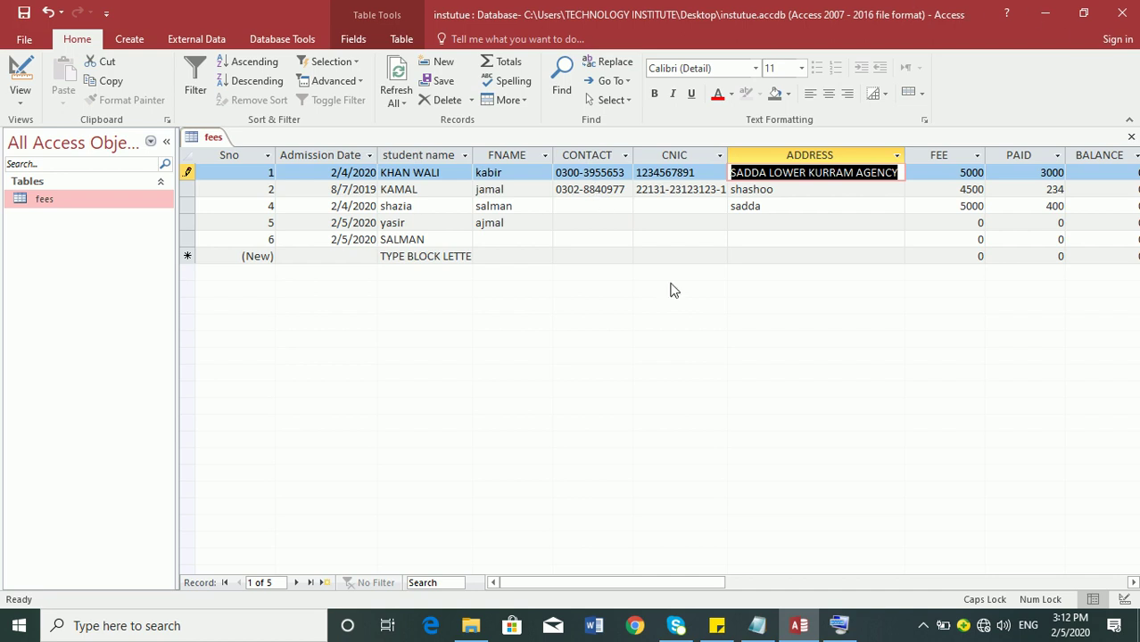
- In Design view, change the CNIC input mask from AAAAAAAAAA to lowercase aaaa and return to Datasheet view
left_click(20, 79)
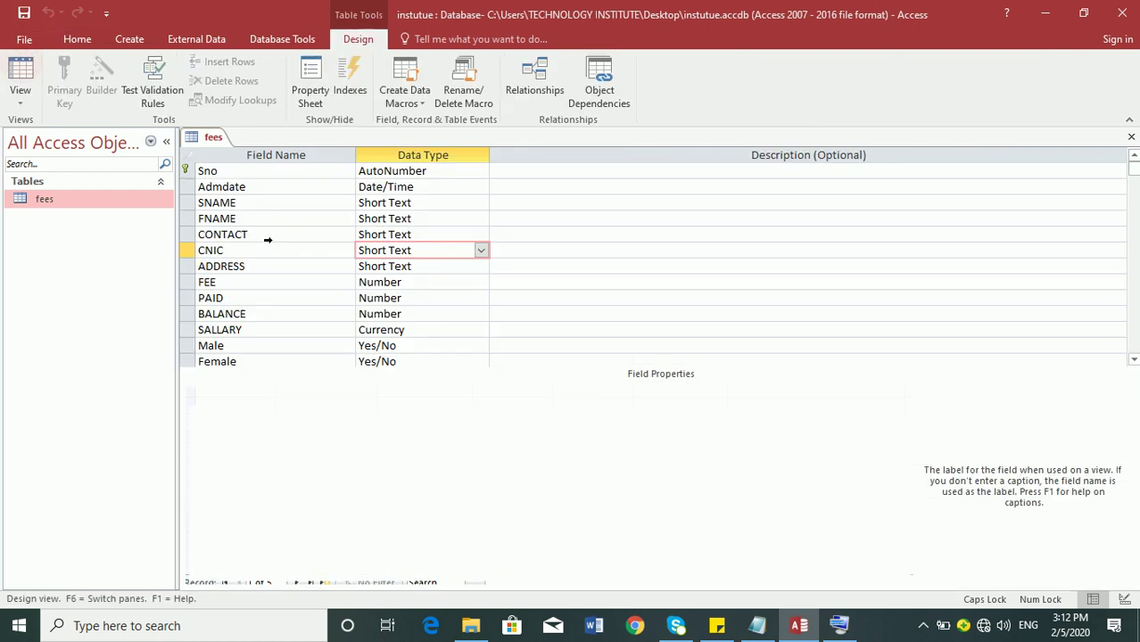
left_click_drag(376, 437, 272, 423)
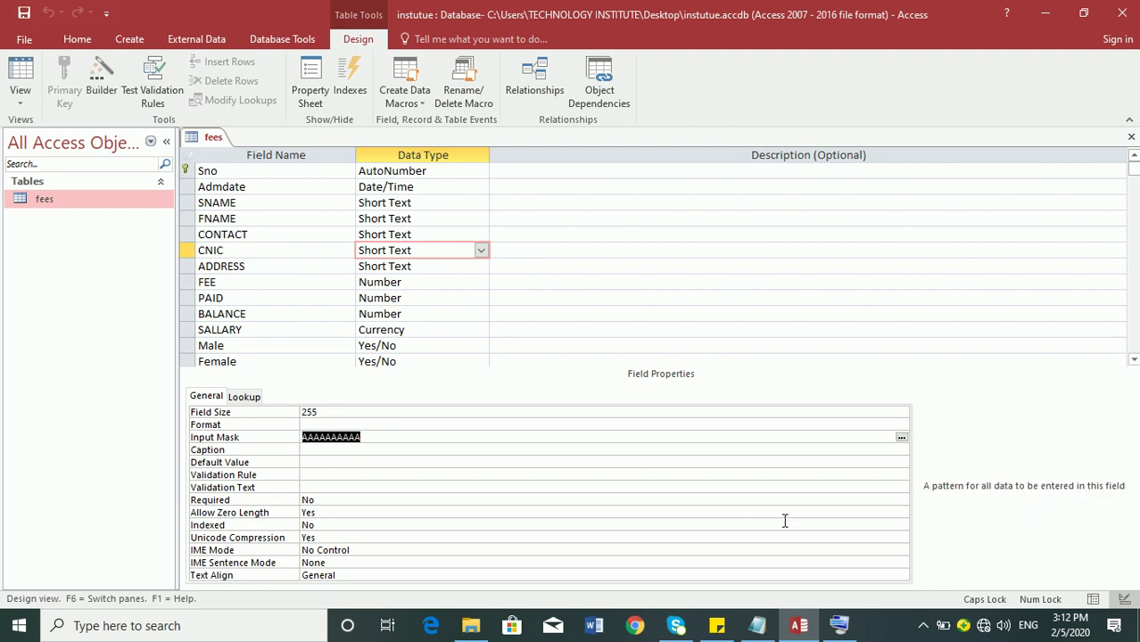
key("Caps_Lock")
type("aaaa")
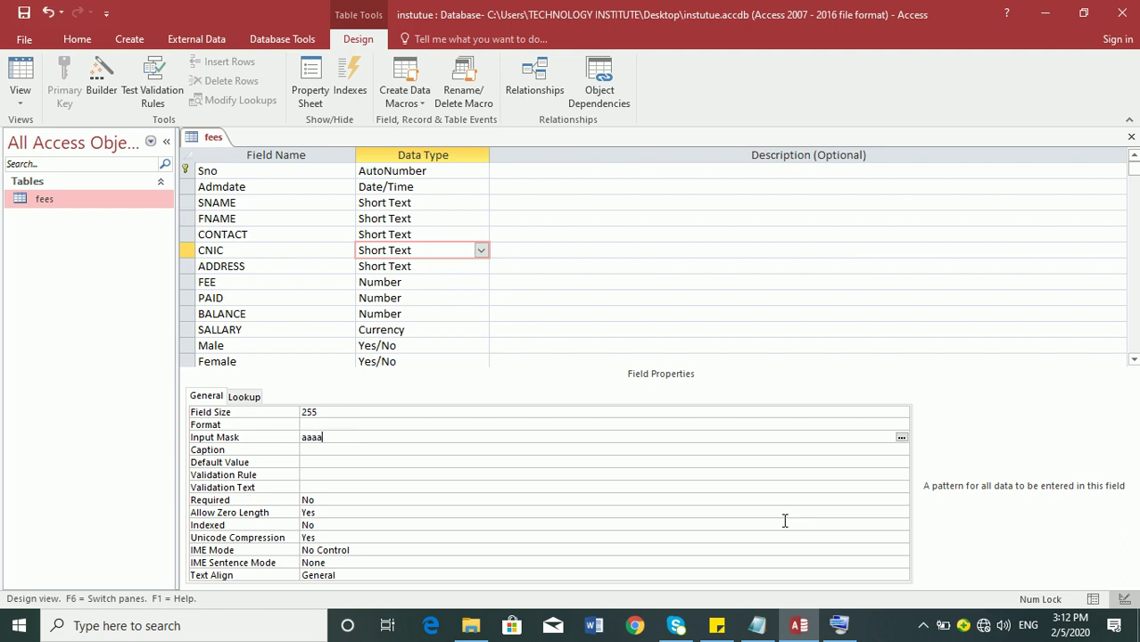
key("Return")
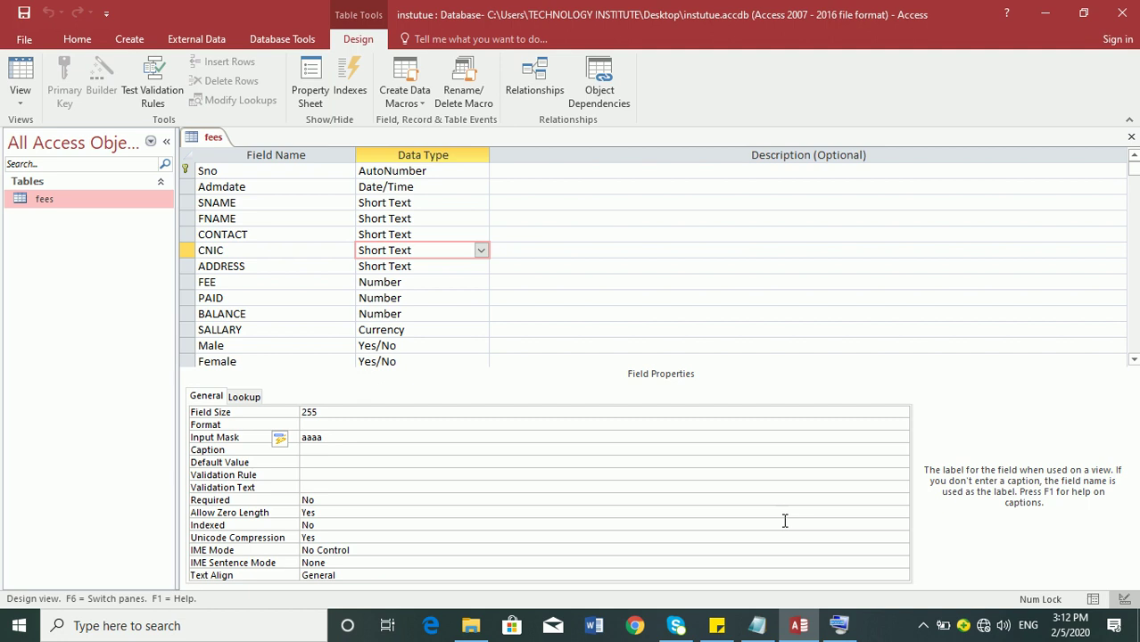
left_click(21, 78)
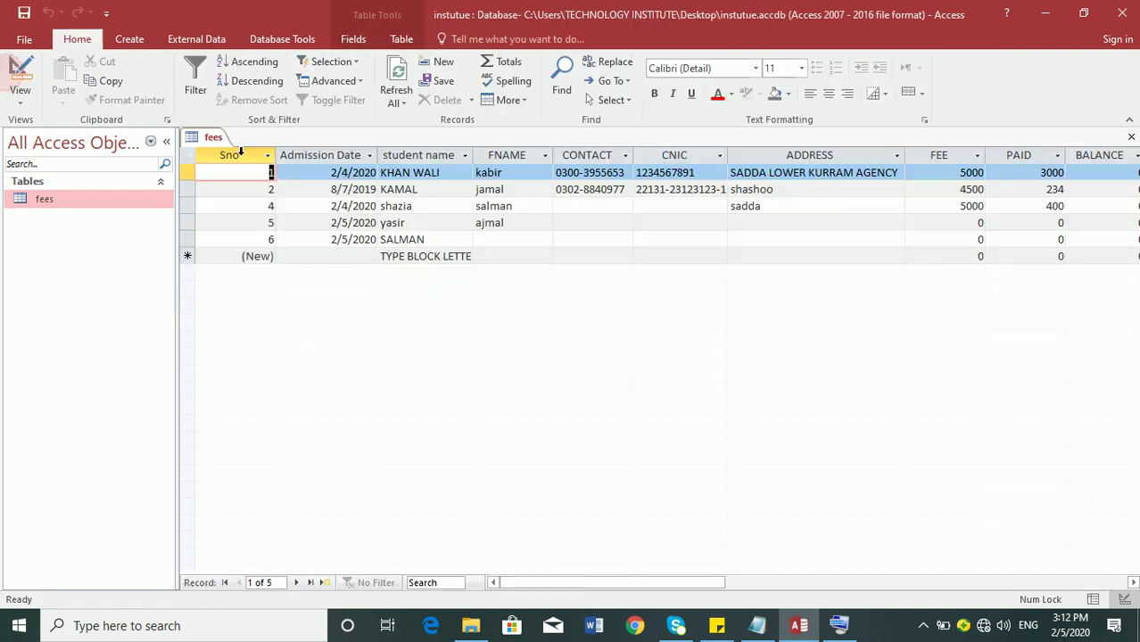
- Erase the existing CNIC values in records 1 and 2
key("Tab")
key("Tab")
key("Tab")
key("Tab")
key("Tab")
key("Delete")
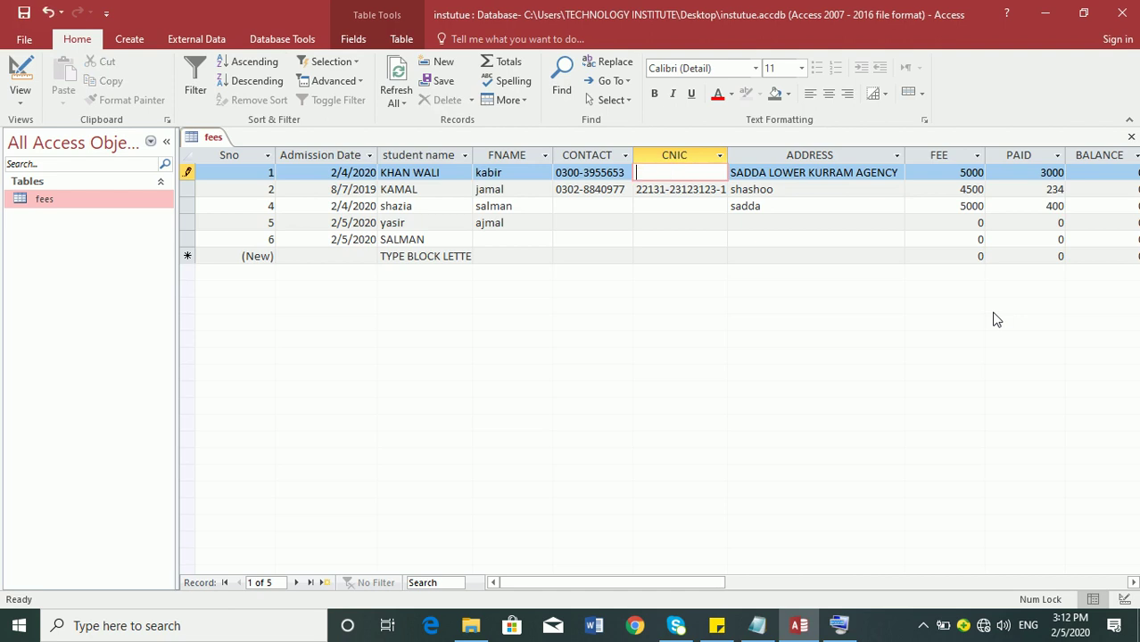
key("Down")
key("Delete")
- Enter aaaa, then replace it with aa, in record 1's CNIC and commit it
key("Up")
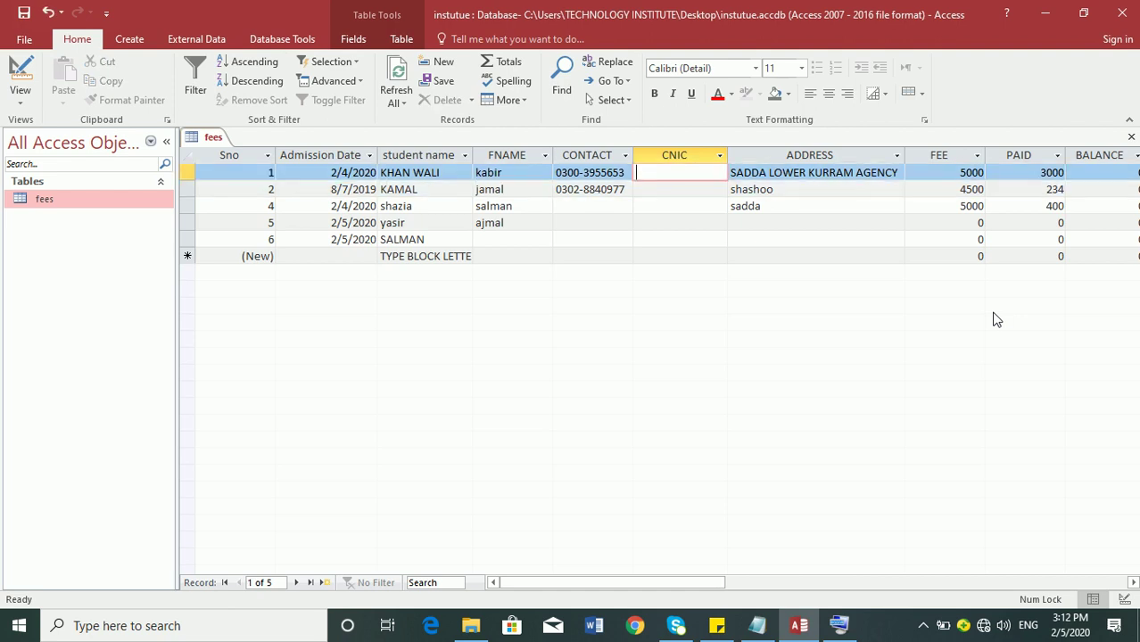
type("aa")
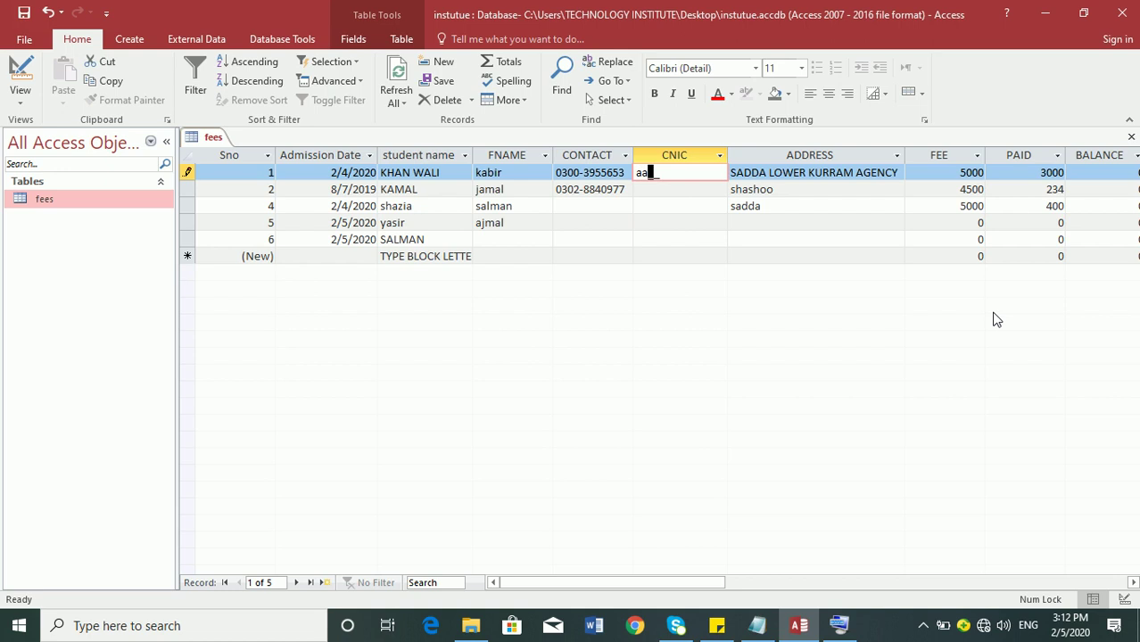
type("aa")
key("Tab")
key("shift+Tab")
type("aa")
key("Tab")
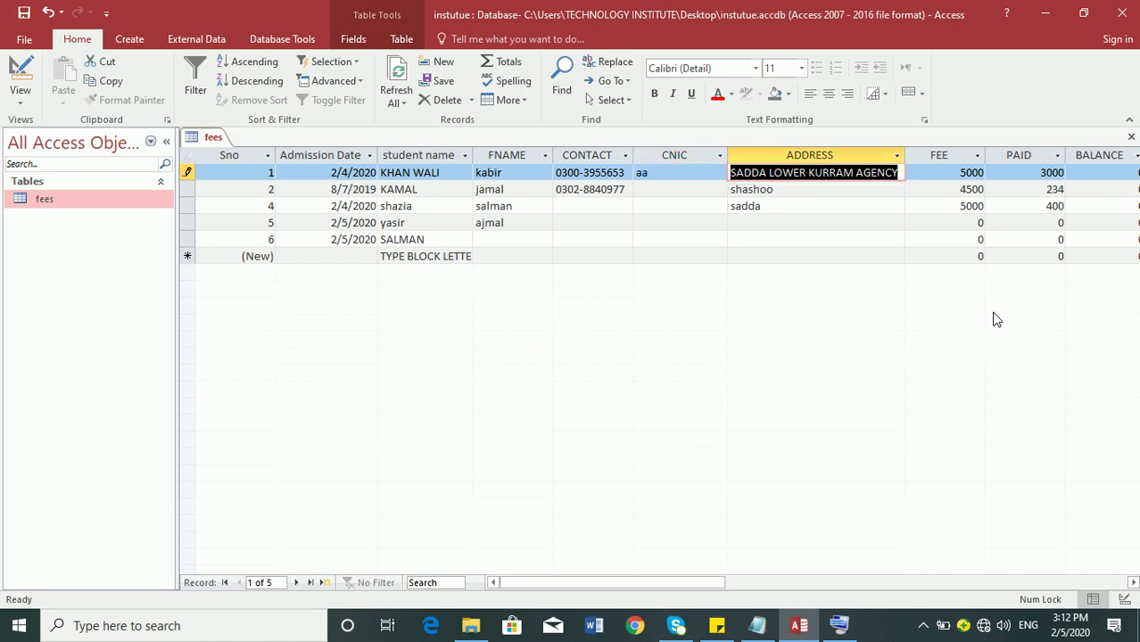
key("shift+Tab")
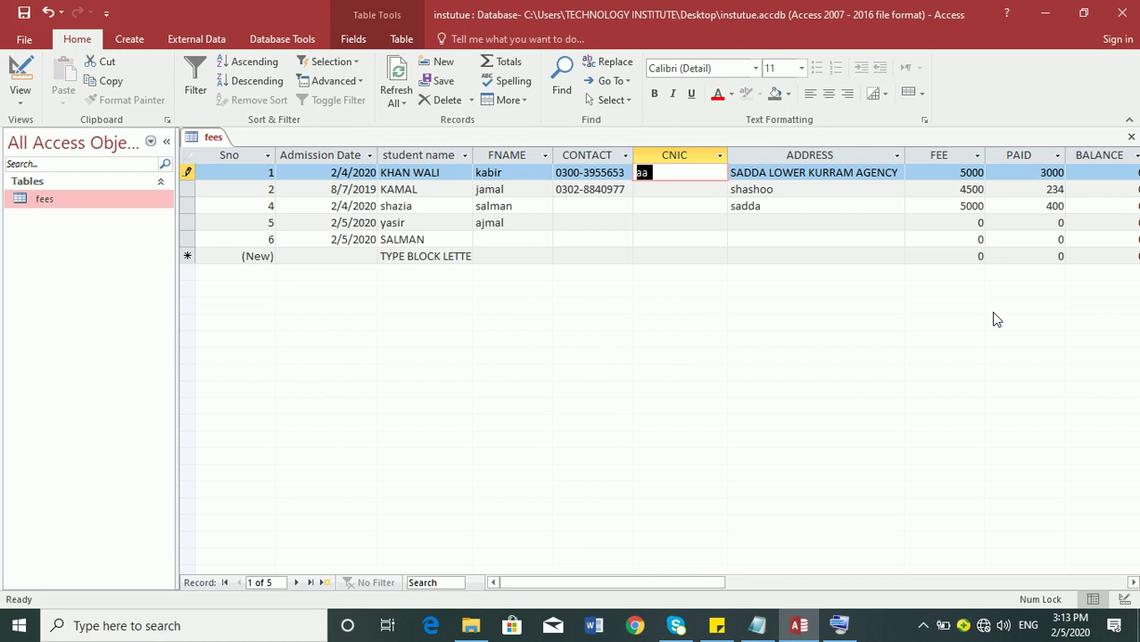
- Enter 3543, then 3, in record 1's CNIC to test the four-character mask
type("3543")
key("Tab")
key("Down")
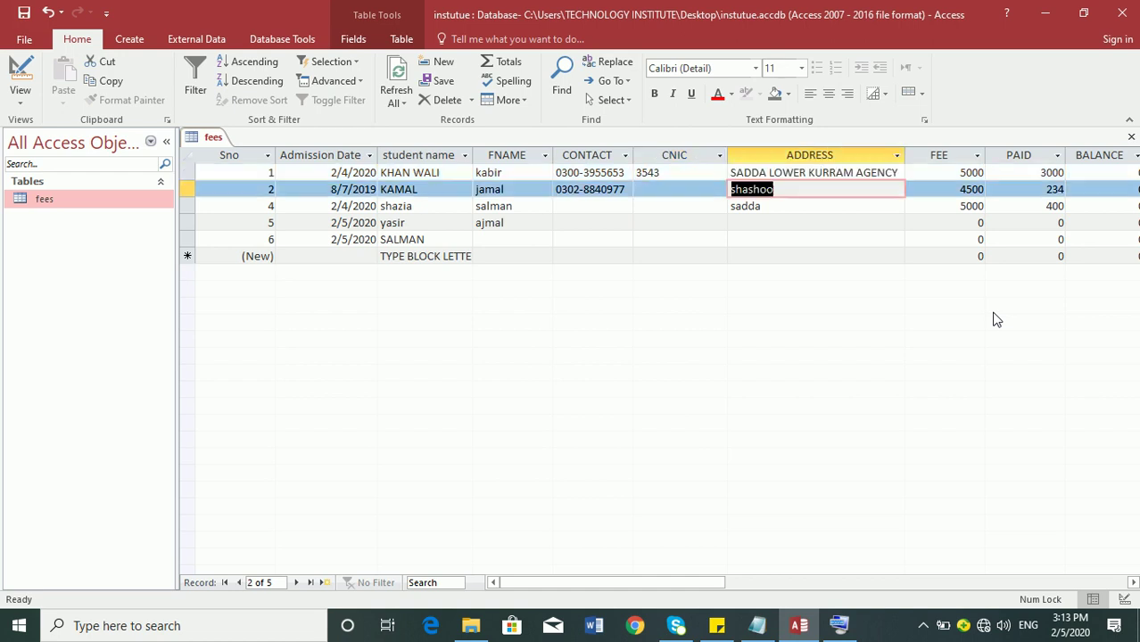
key("Up")
key("shift+Tab")
type("3")
key("Tab")
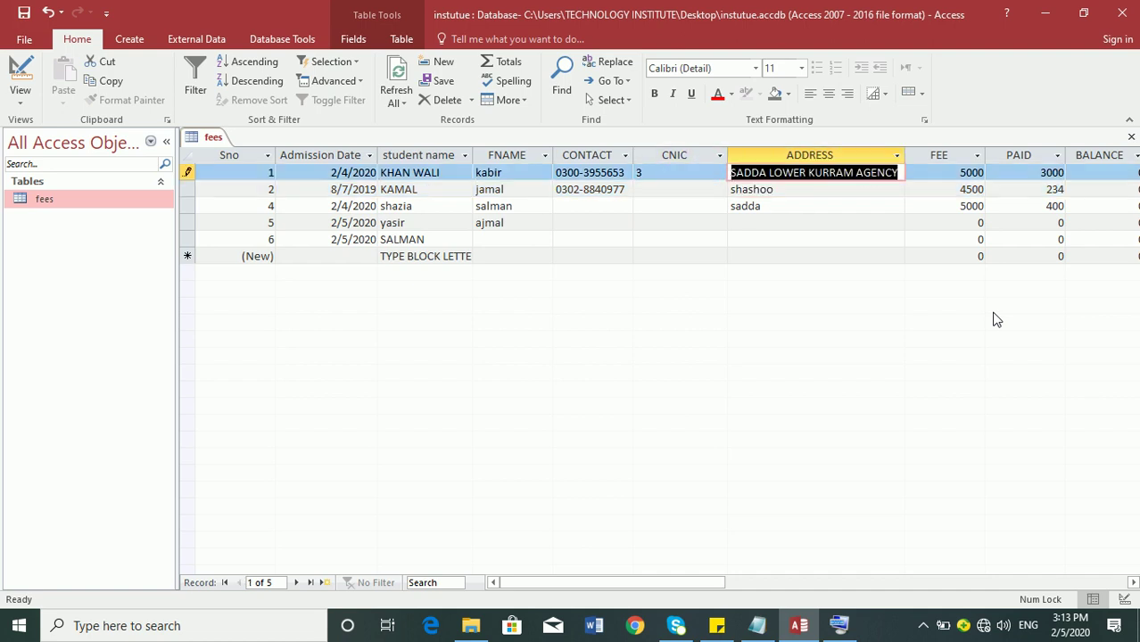
- Enter 1234, trim it to 123, and switch the fees table to Design view
key("shift+Tab")
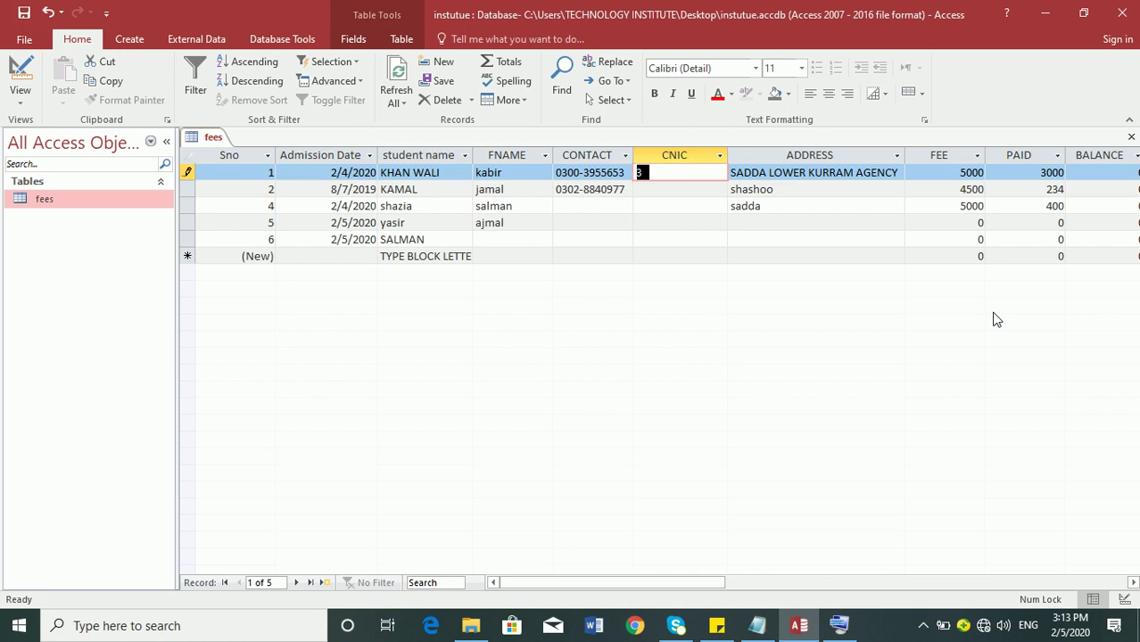
type("1234")
key("BackSpace")
key("Tab")
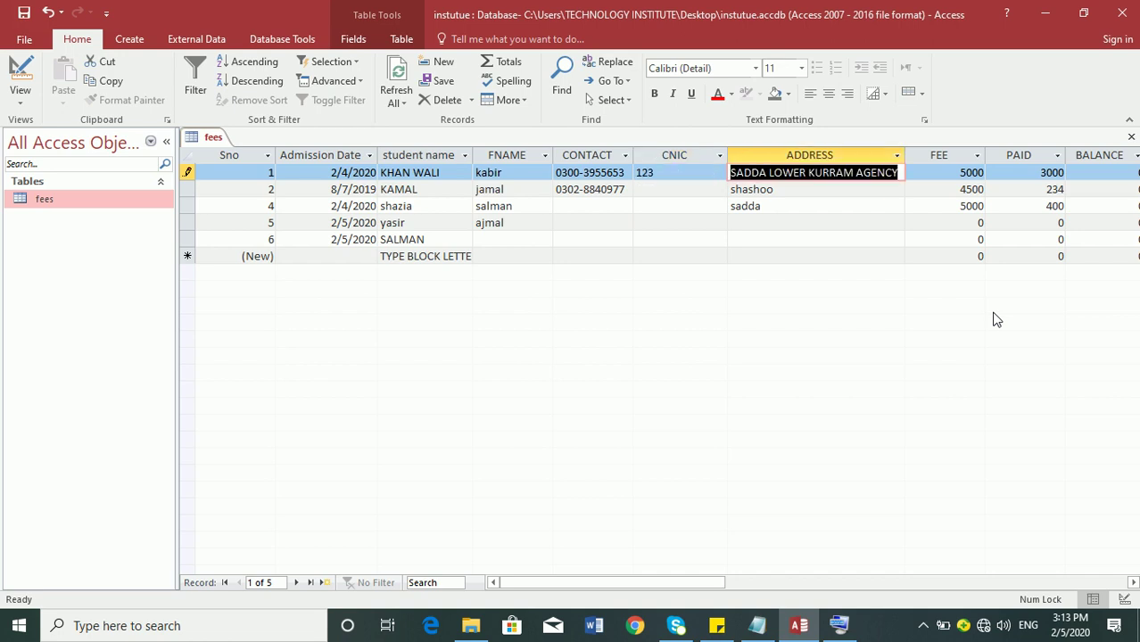
key("shift+Tab")
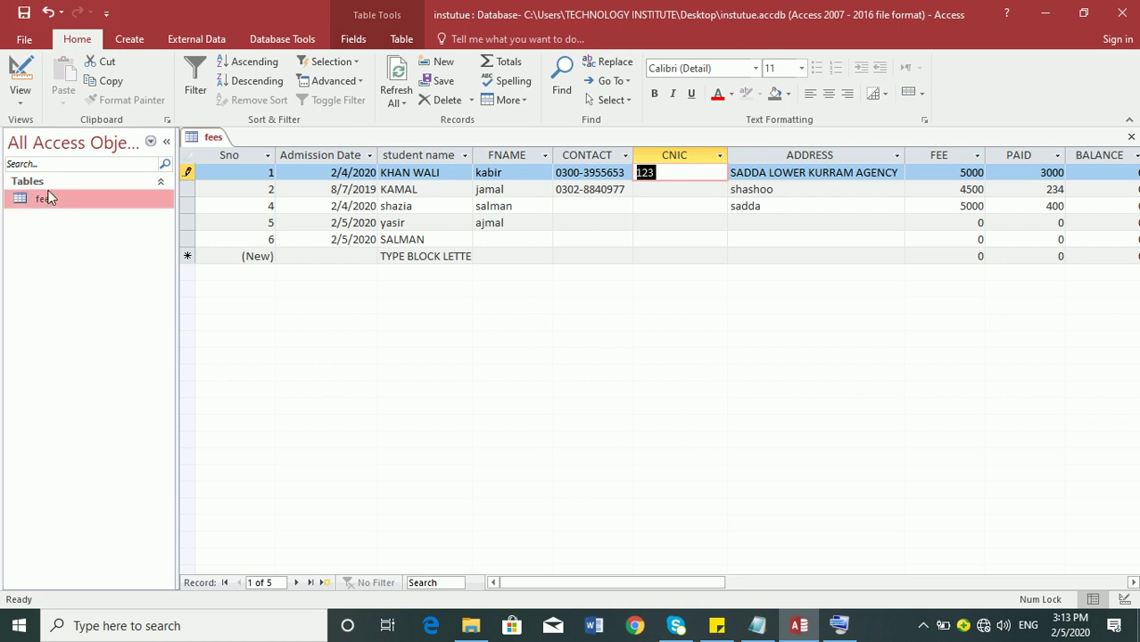
left_click(7, 71)
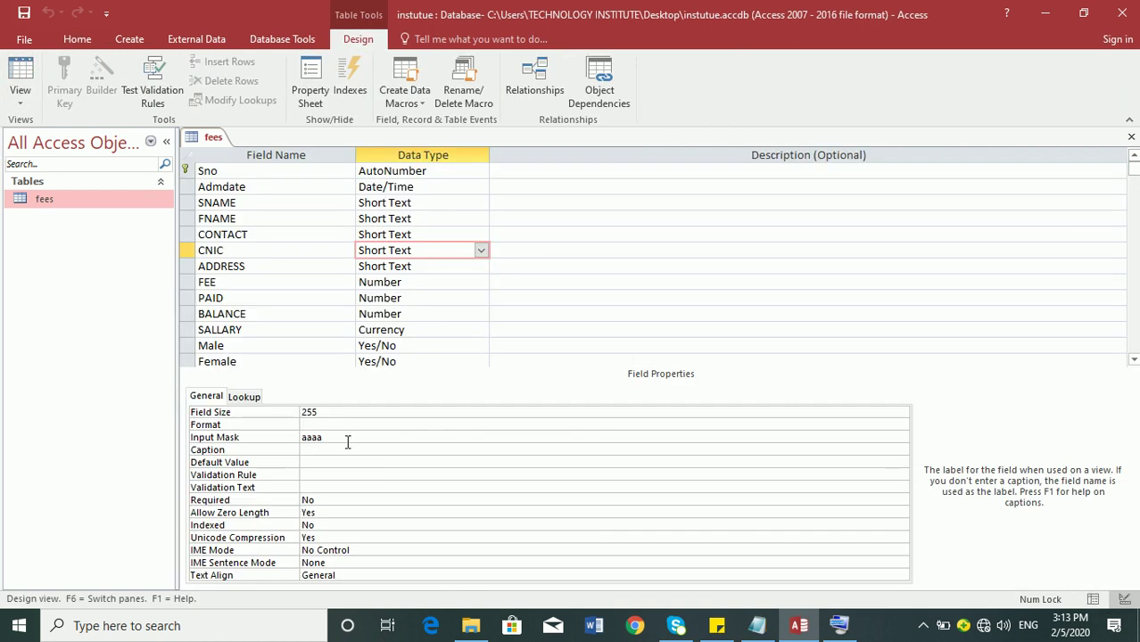
- Change the CNIC input mask to aaaaaaa
double_click(344, 437)
type("aaaa")
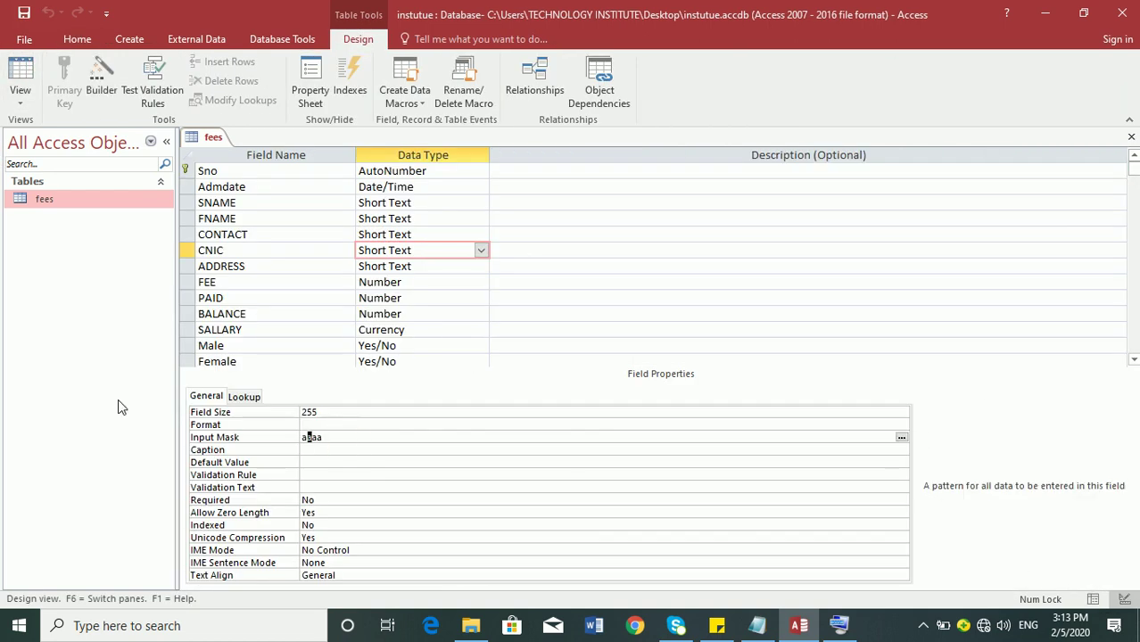
type("aaa")
key("Return")
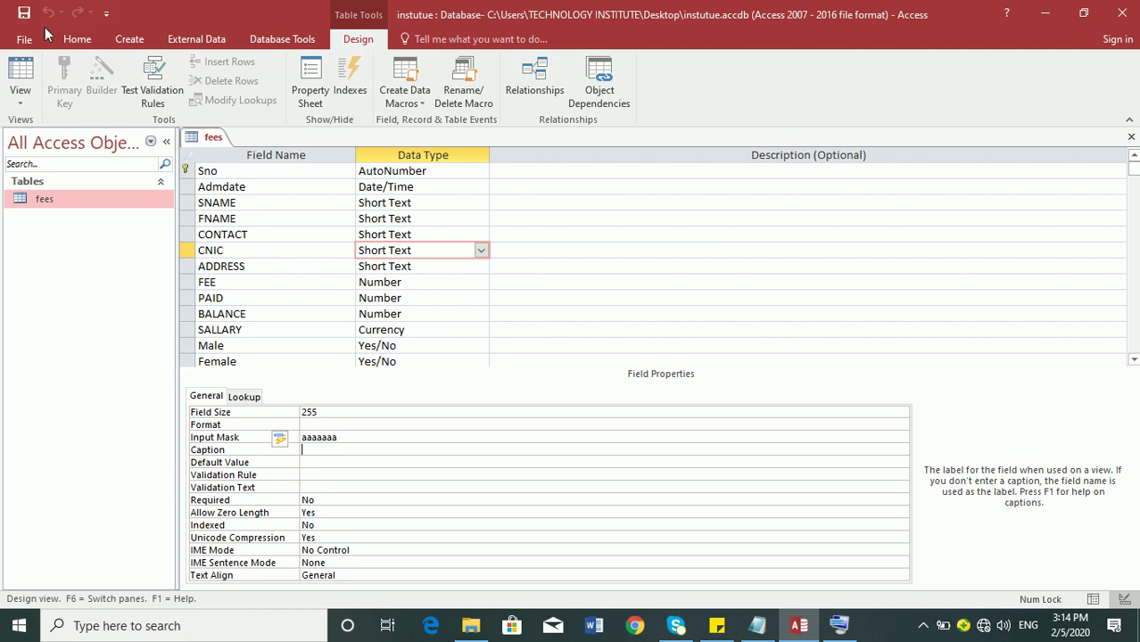
- In Datasheet view, store 1a2n5m7 as record 1's CNIC, then return to Design view
left_click(34, 78)
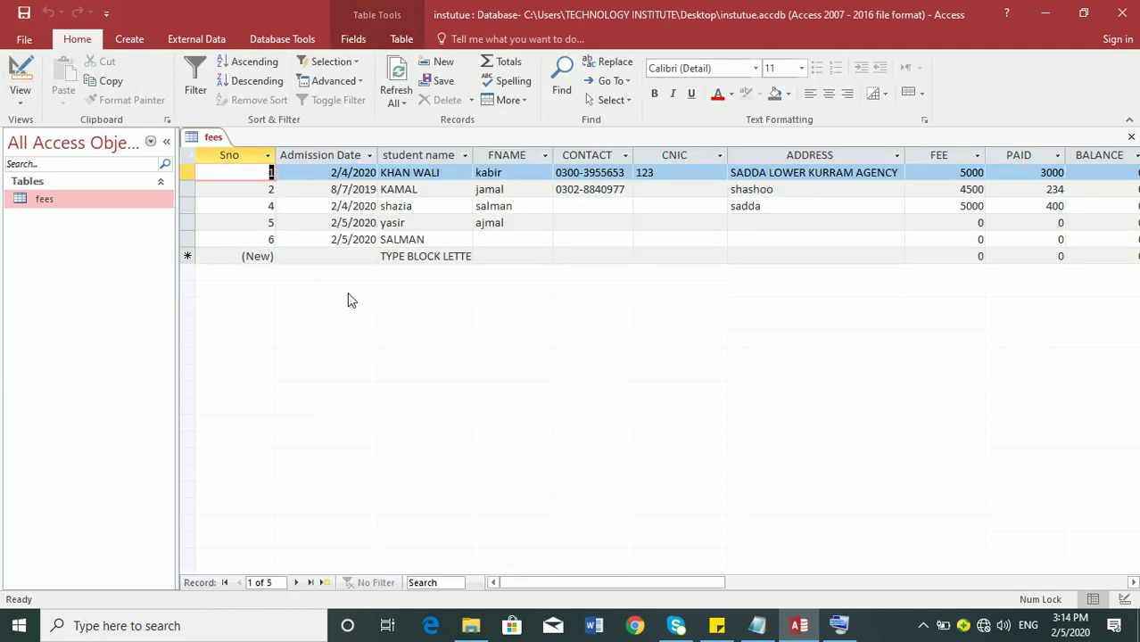
double_click(693, 171)
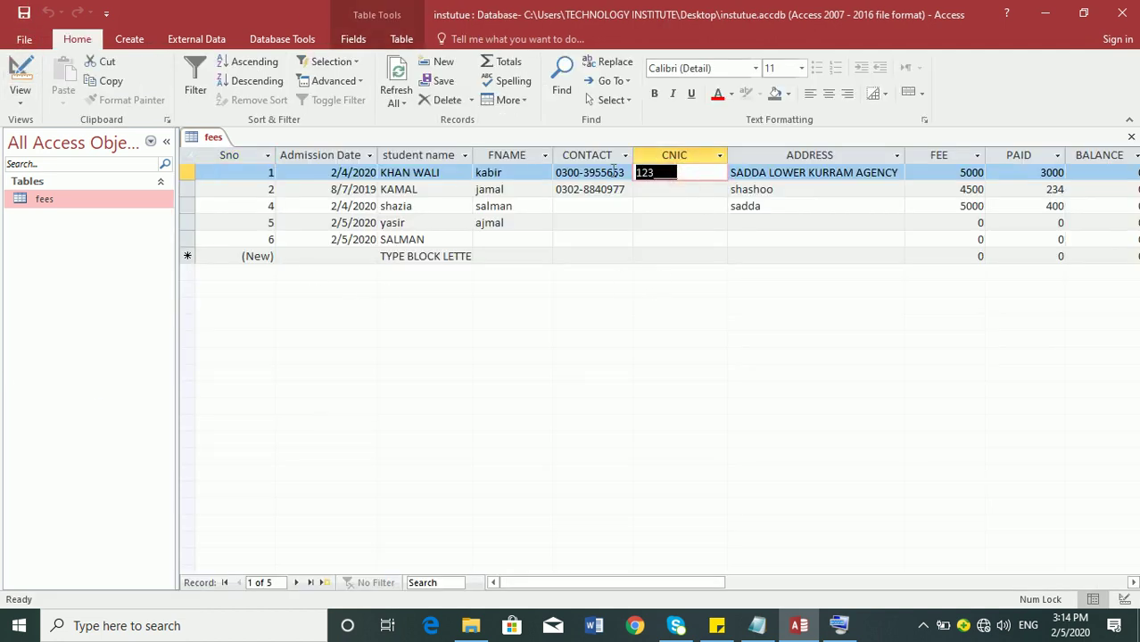
type("1a2n5m7")
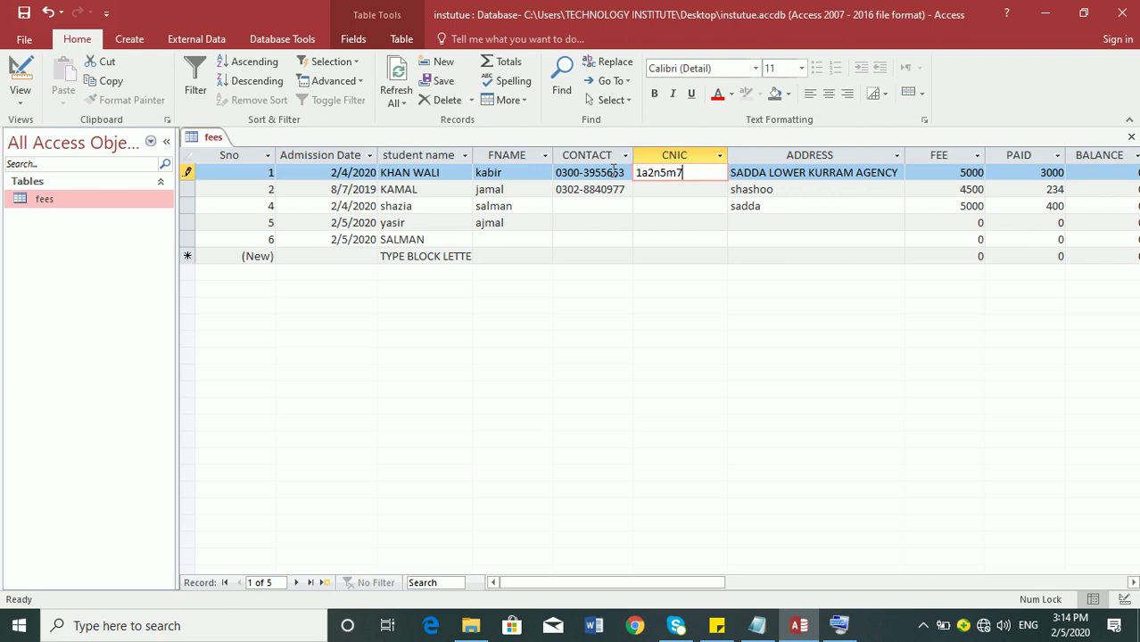
key("Tab")
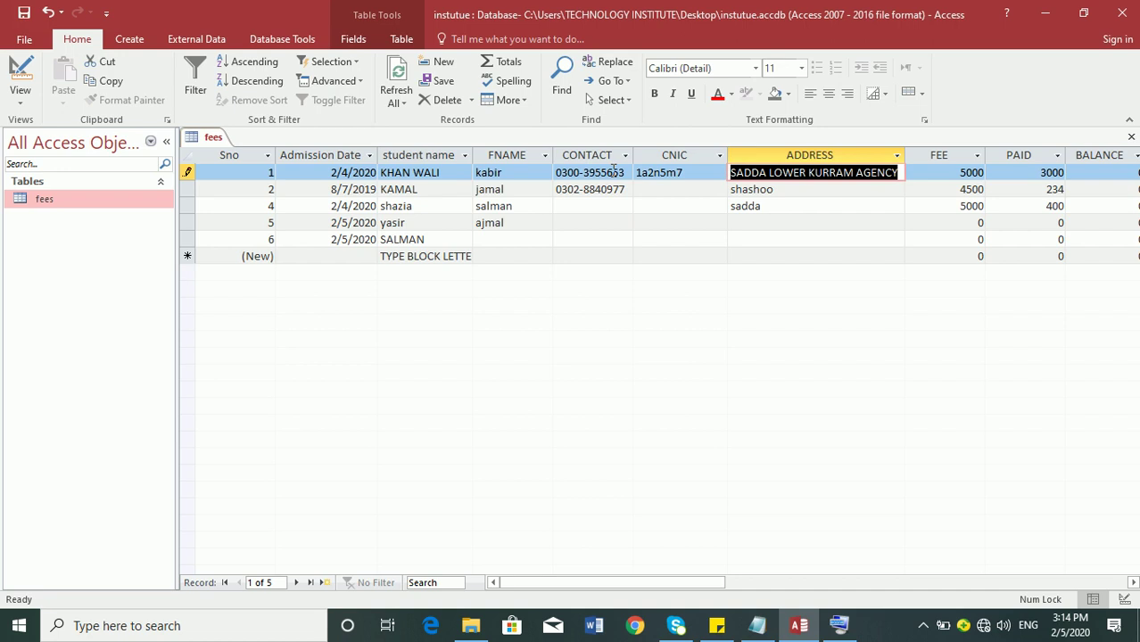
key("shift+Tab")
left_click(20, 80)
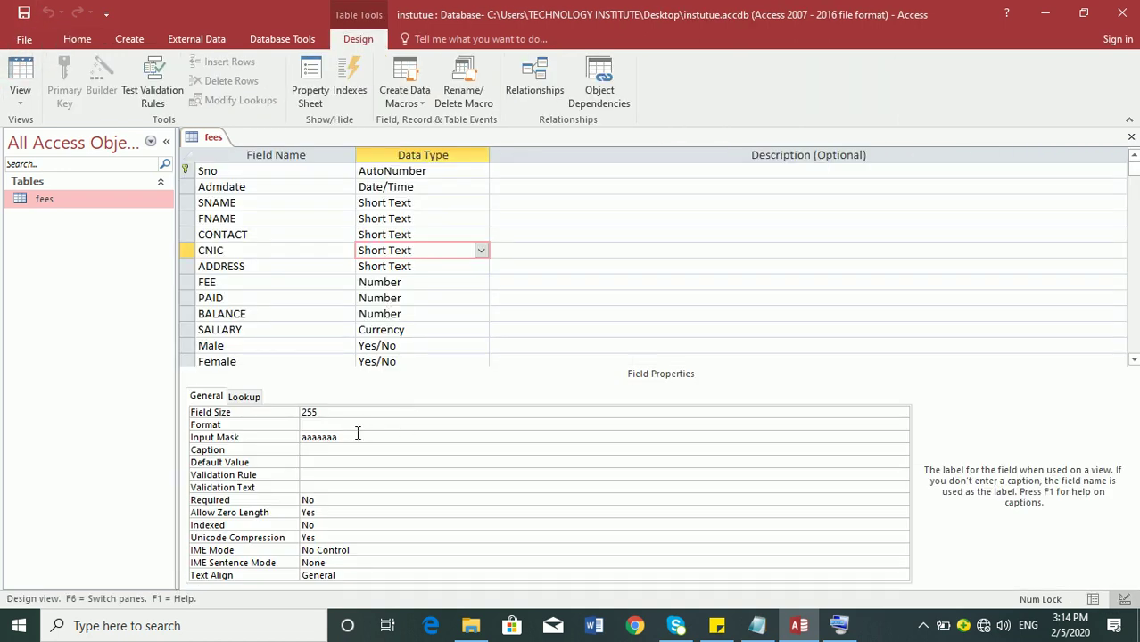
- Clear the CNIC mask, check the letters-only note in Notepad, and set the mask to LLLL
double_click(359, 436)
key("Delete")
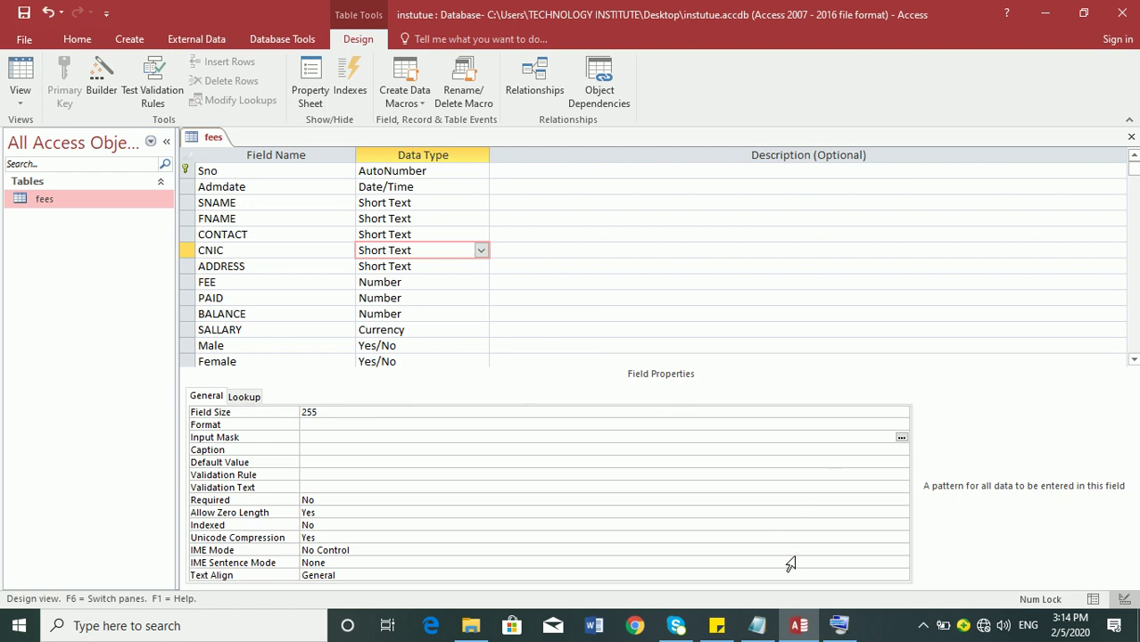
left_click(756, 625)
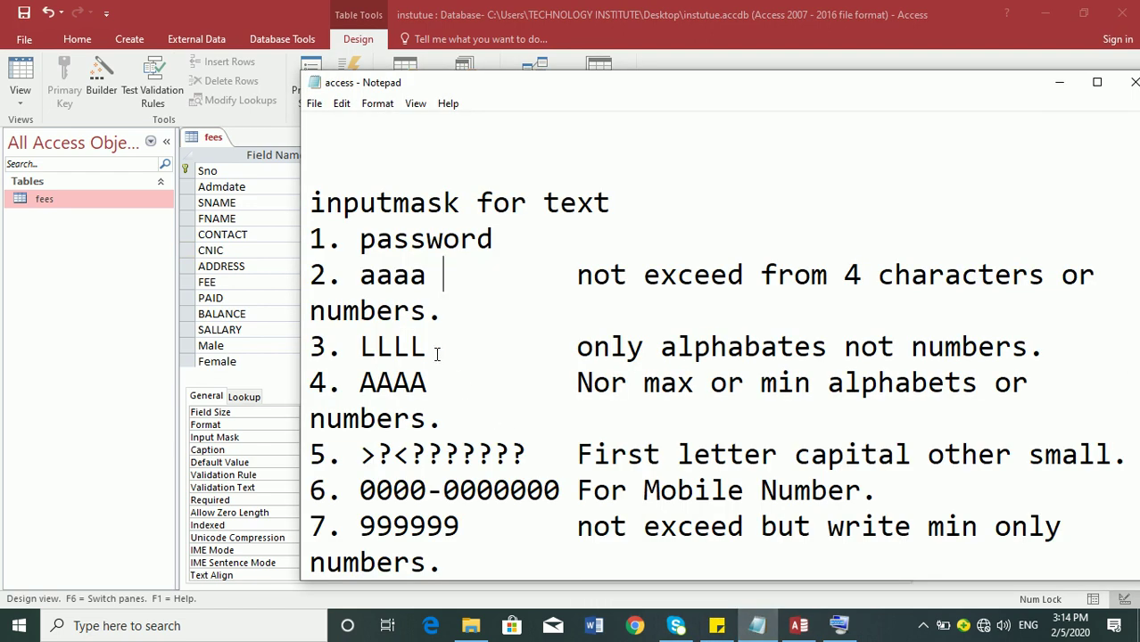
left_click_drag(576, 348, 1029, 353)
left_click(68, 7)
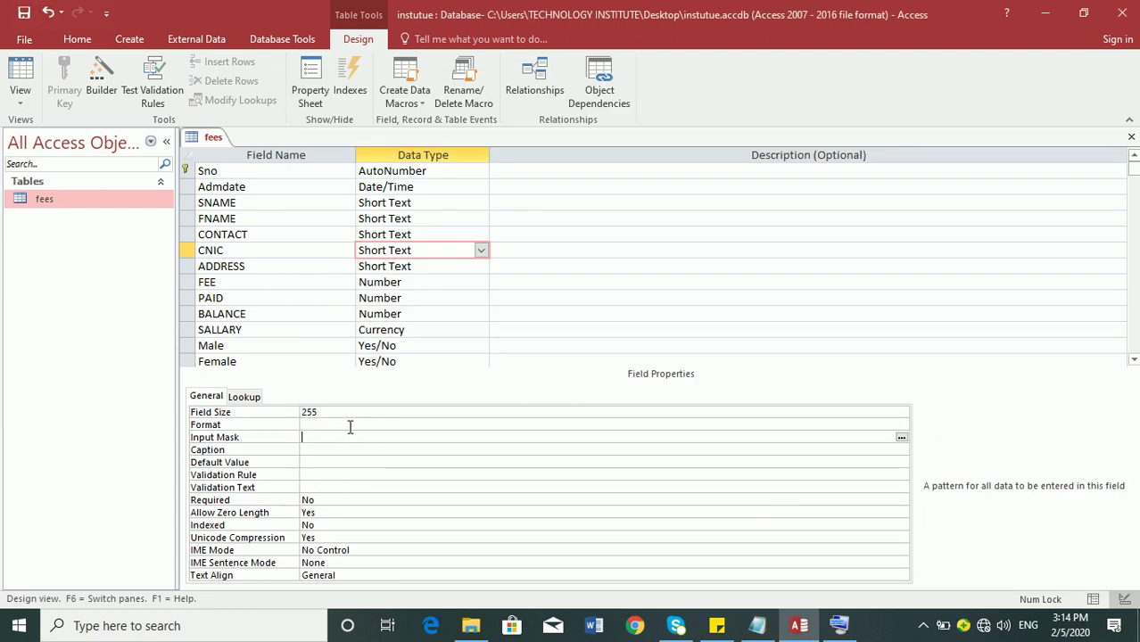
key("Caps_Lock")
type("LLLL")
key("Return")
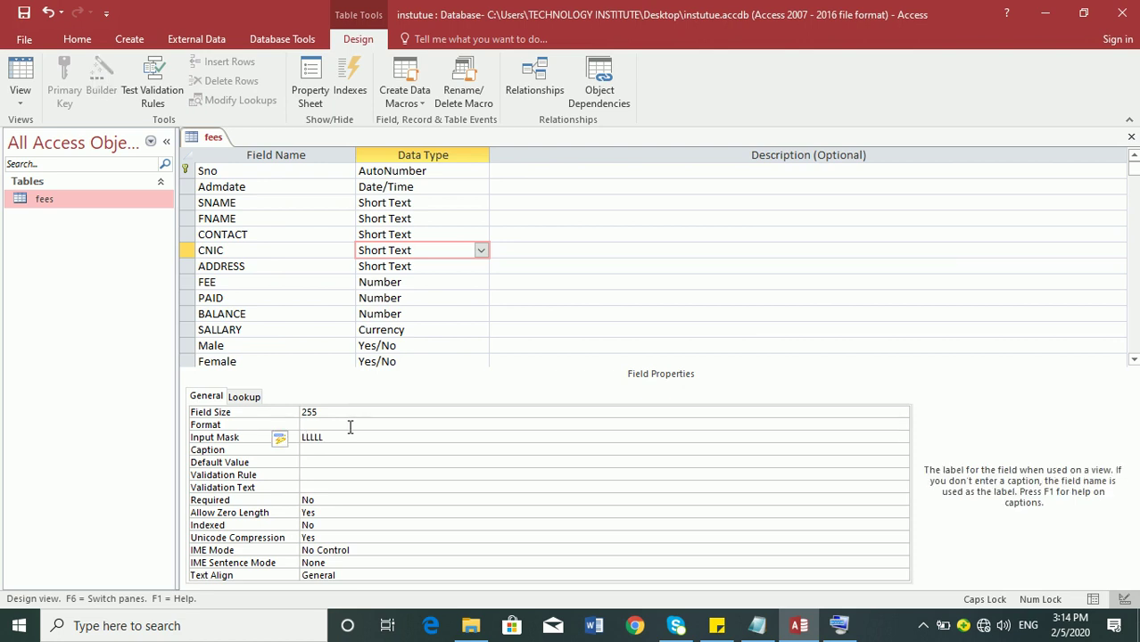
- In Datasheet view, test the letters mask with ABCDEFDKKKKKKK and ABC in record 1's CNIC
left_click(20, 73)
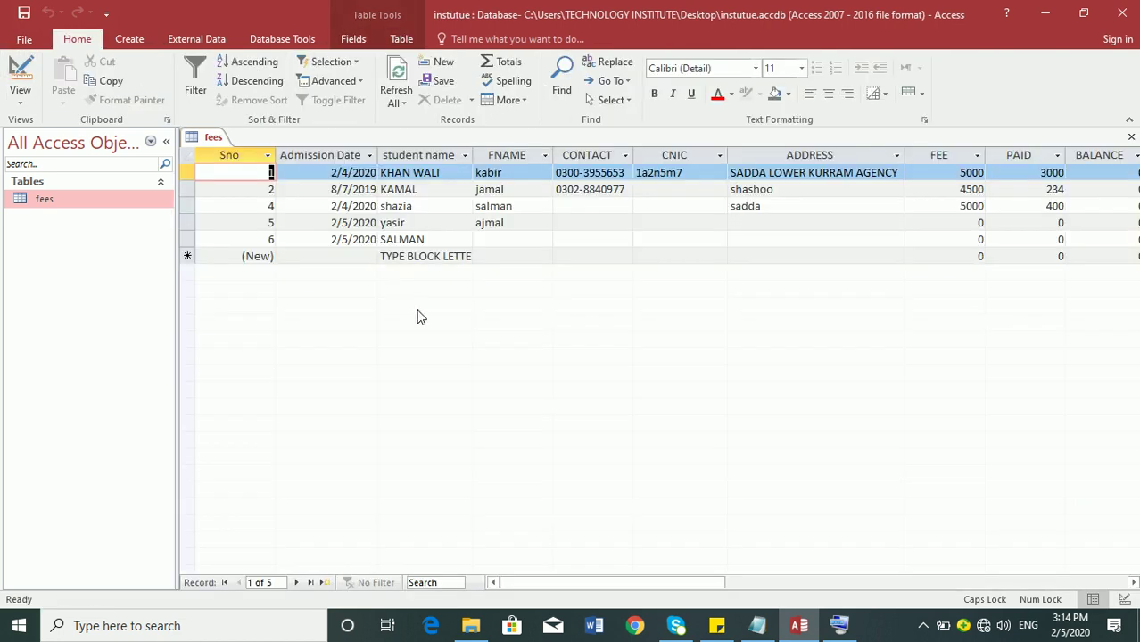
double_click(685, 175)
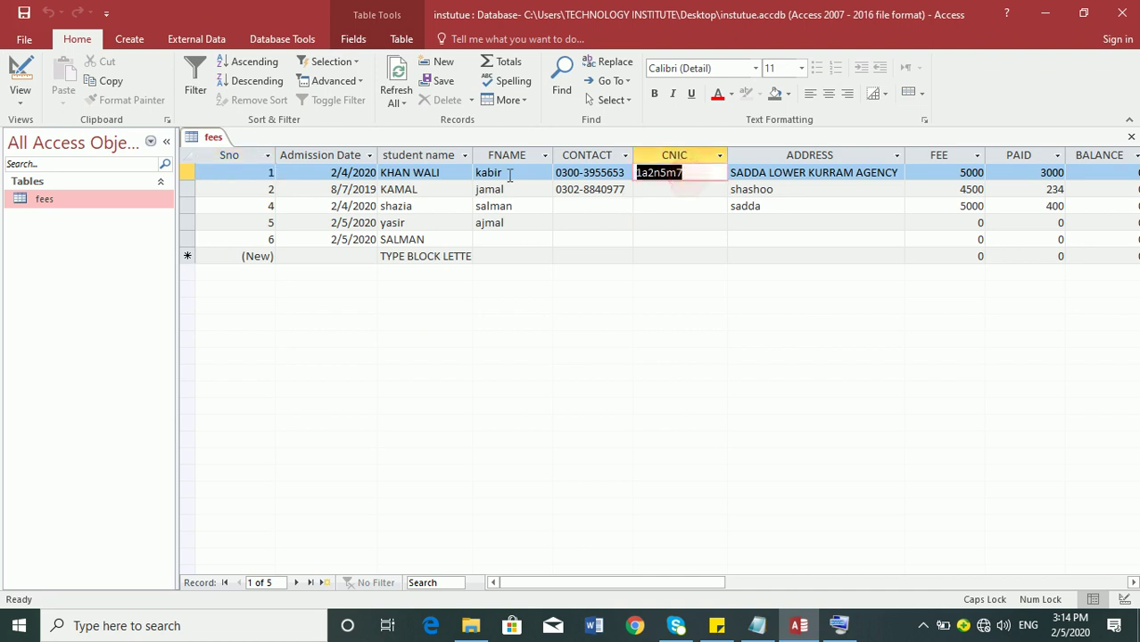
type("ABC")
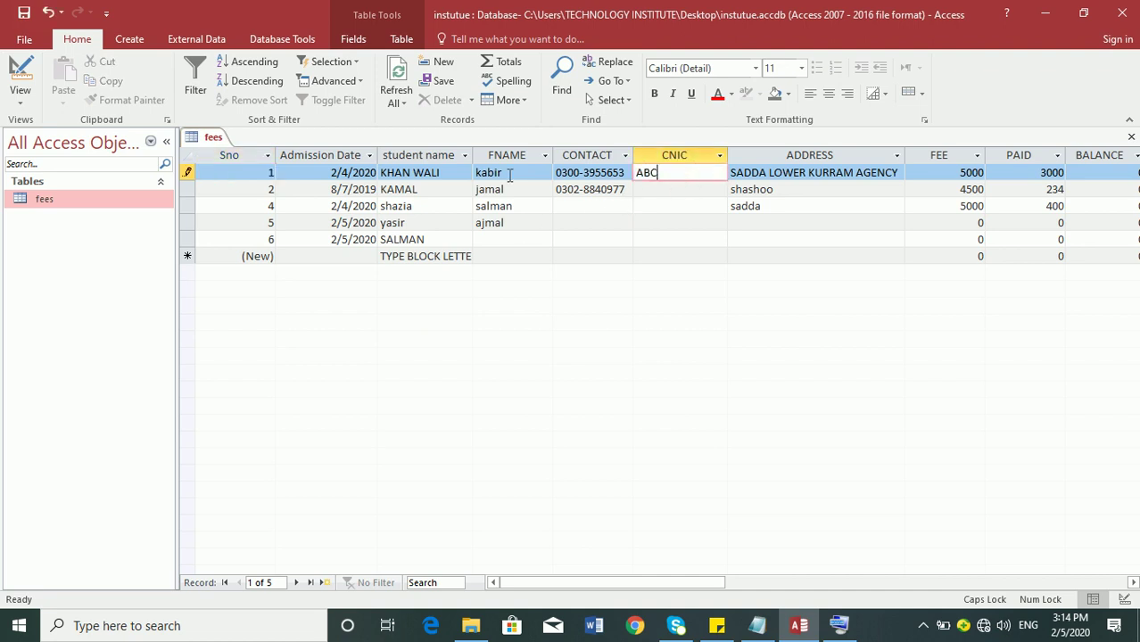
type("DEFDKKKKKKK")
key("Return")
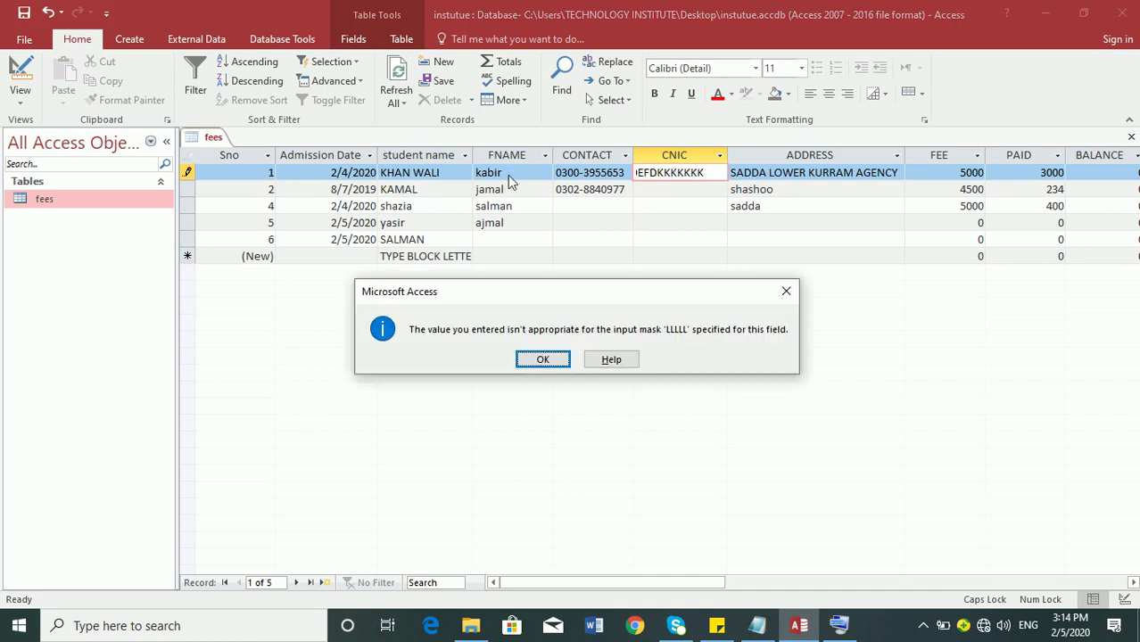
key("Return")
key("BackSpace")
key("BackSpace")
- Try further CNIC letter entries DEF, G and DCD, dismissing the mask errors
key("BackSpace")
key("BackSpace")
key("BackSpace")
key("BackSpace")
key("BackSpace")
key("BackSpace")
key("BackSpace")
key("BackSpace")
key("BackSpace")
key("BackSpace")
key("BackSpace")
key("BackSpace")
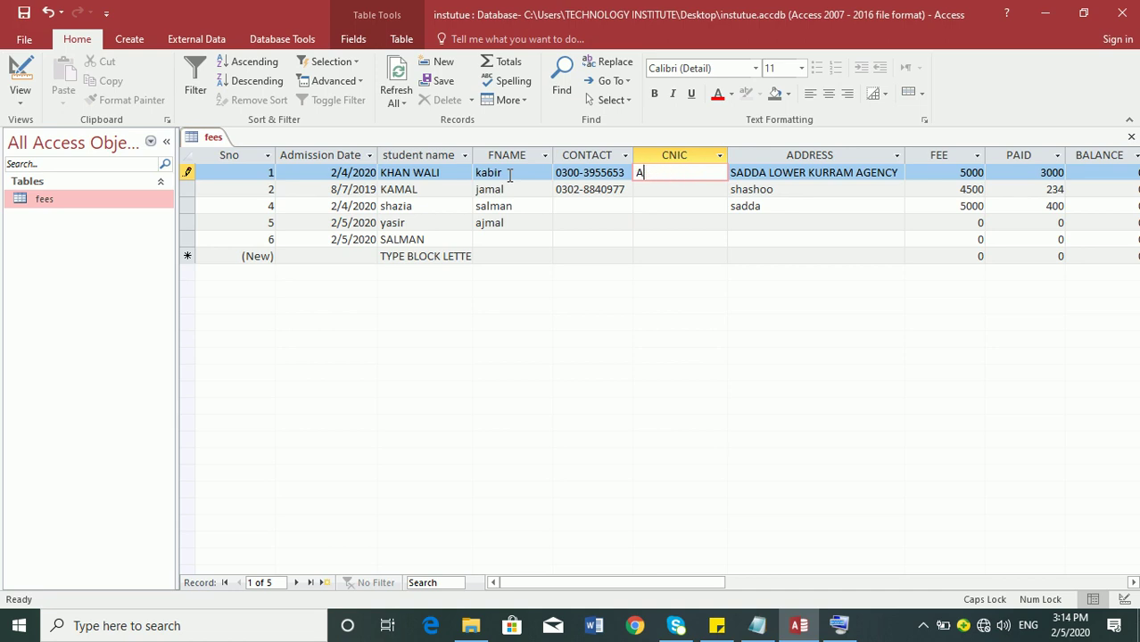
type("ABC")
key("Return")
key("Return")
type("DEF")
key("Return")
key("Return")
type("G")
key("Return")
key("Return")
key("BackSpace")
key("BackSpace")
key("BackSpace")
key("BackSpace")
type("DCD")
key("Return")
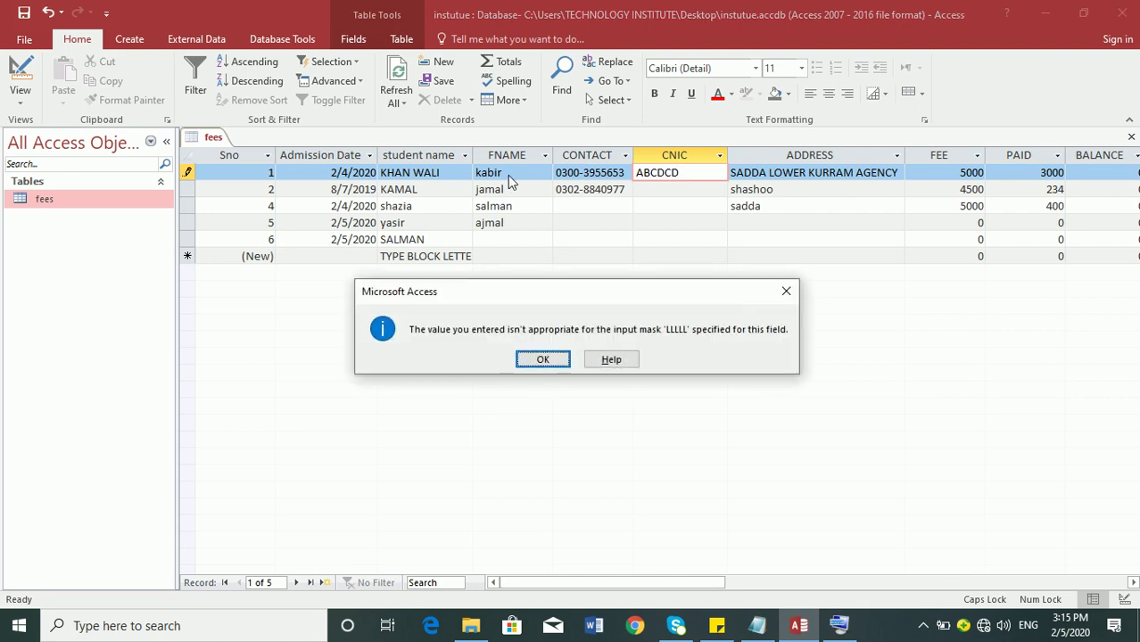
key("Return")
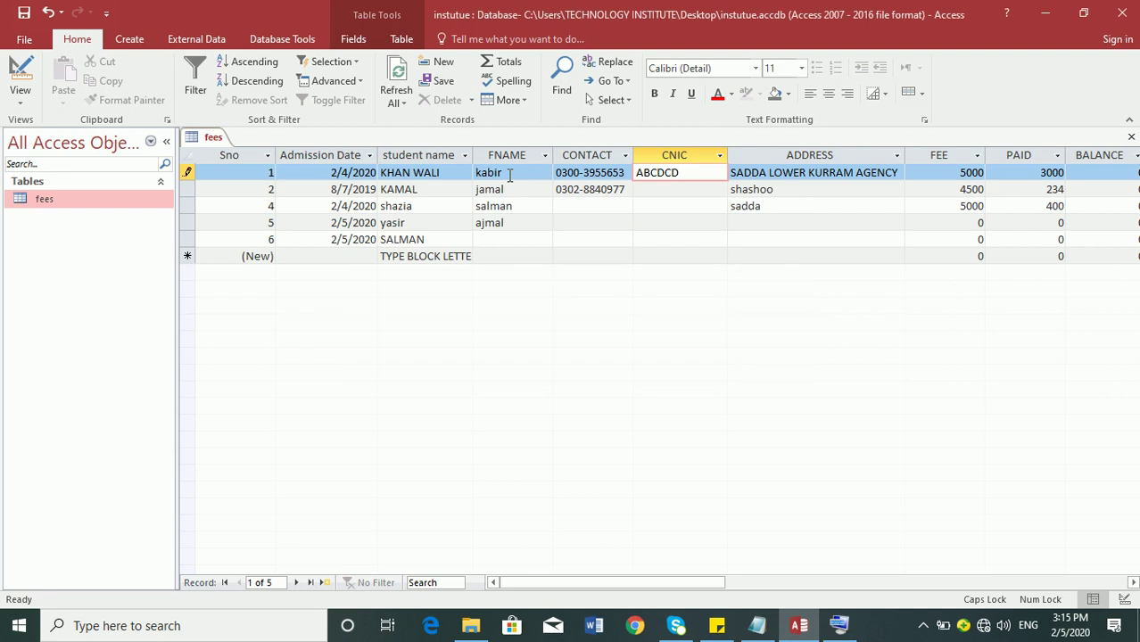
- Trim the CNIC to the five letters ABCDC and open the On-Screen Keyboard
key("BackSpace")
key("Tab")
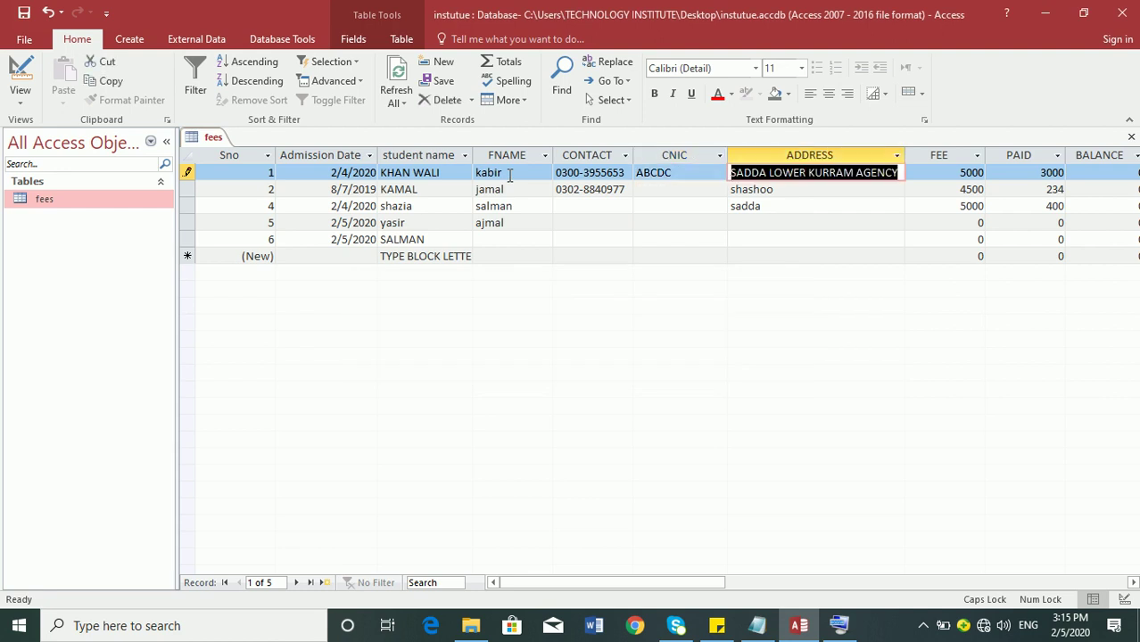
key("shift+Tab")
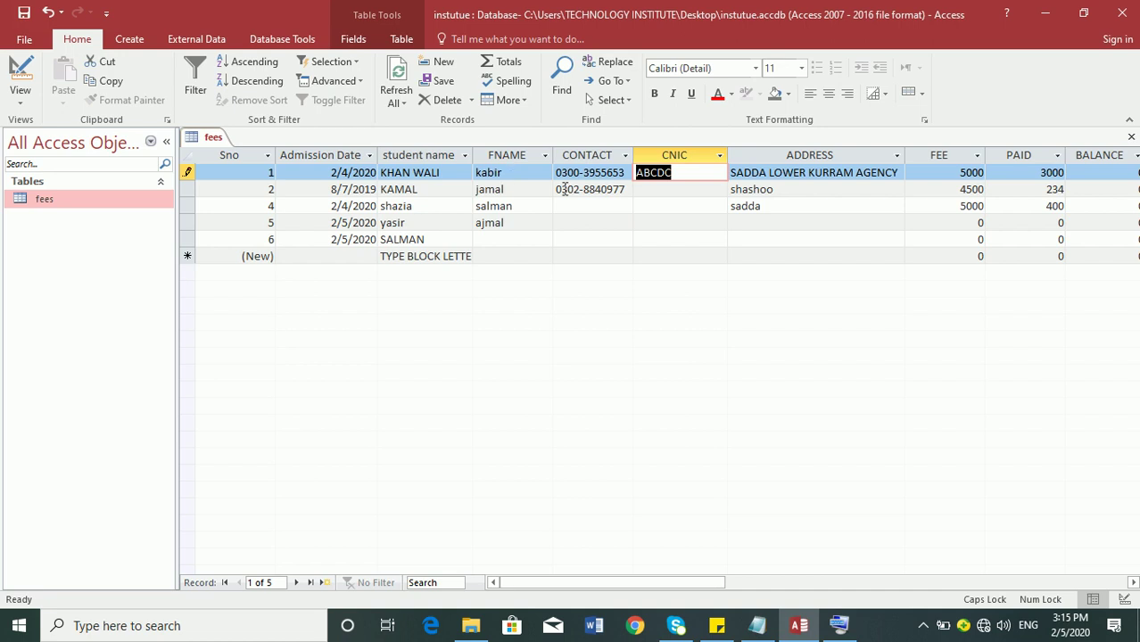
left_click(838, 625)
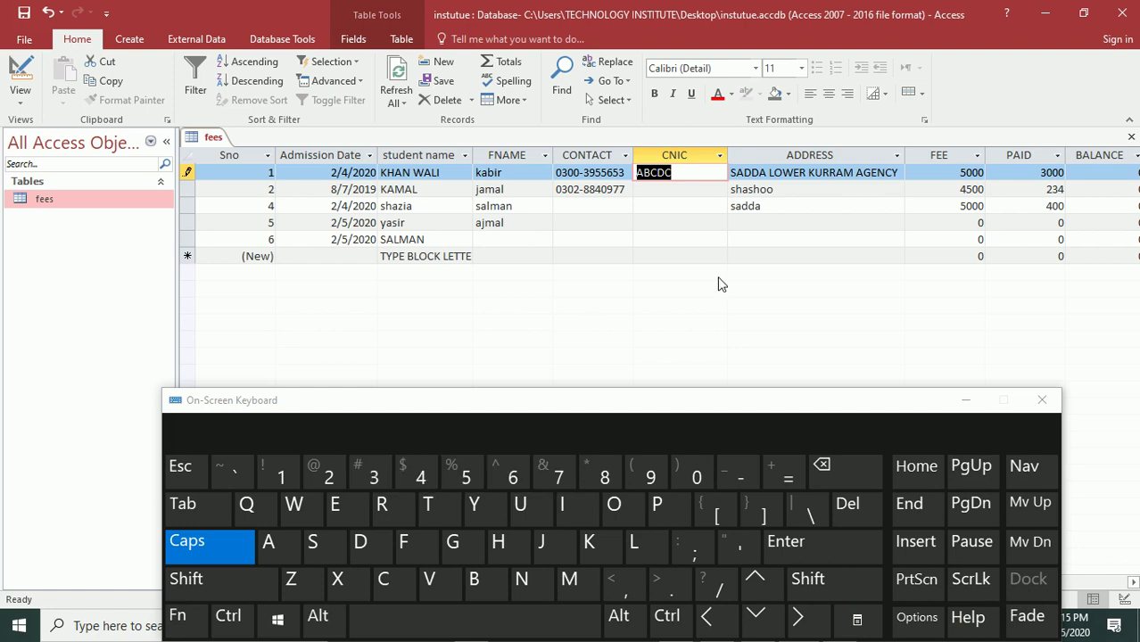
- Switch to Design view and delete the CNIC field's input mask
left_click(7, 61)
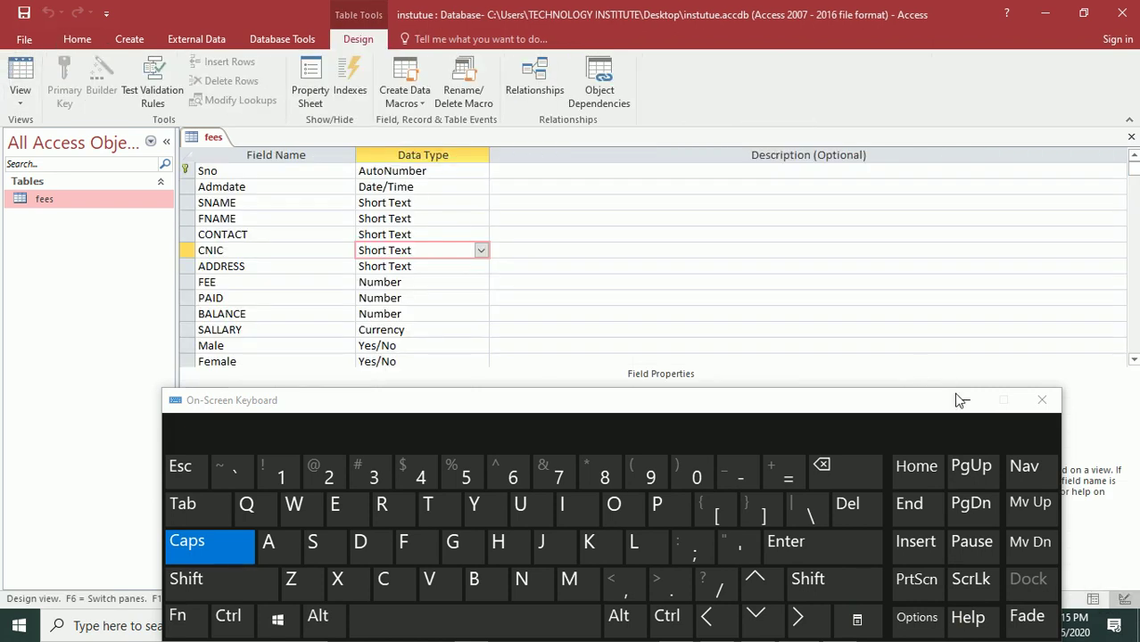
left_click(965, 400)
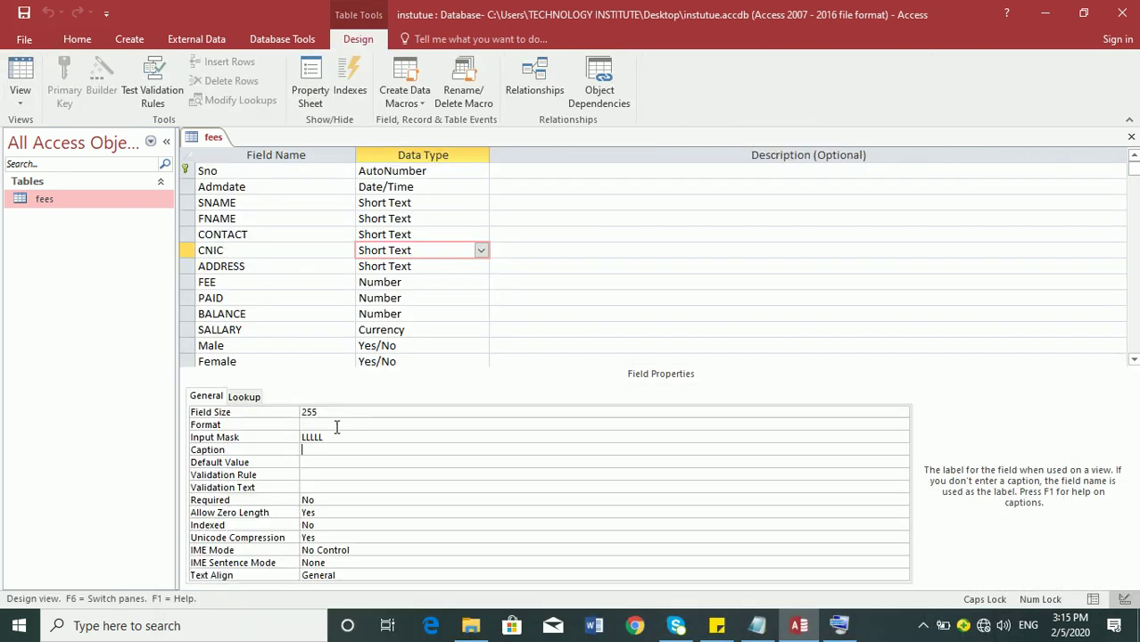
left_click(275, 437)
key("Delete")
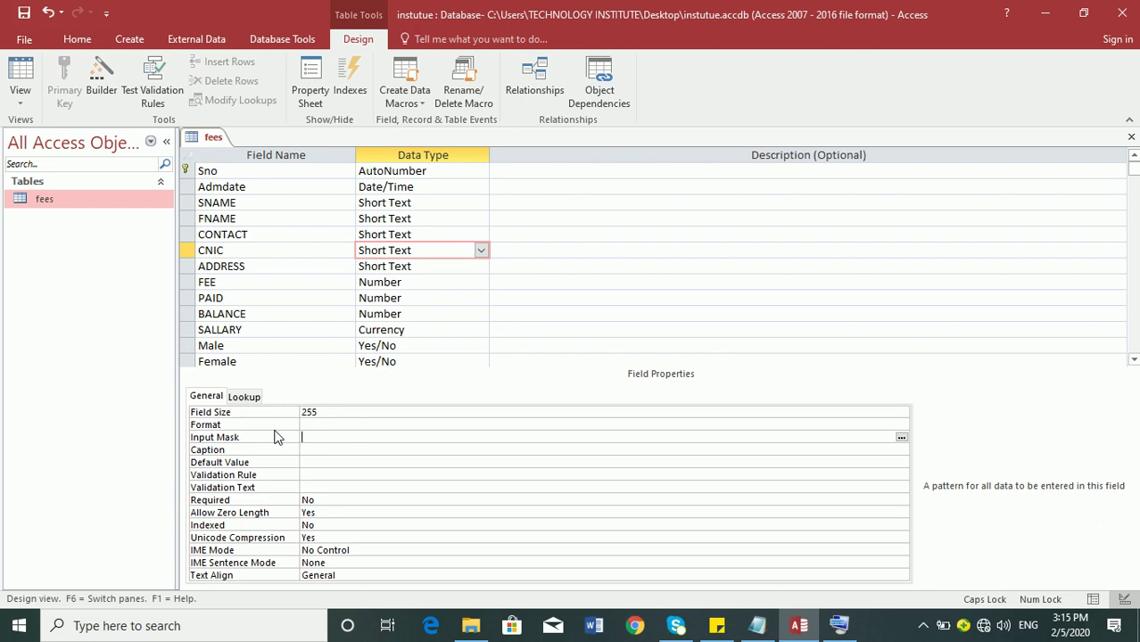
- Review the AAAA and first-letter-capital mask examples in the Notepad notes
left_click(758, 627)
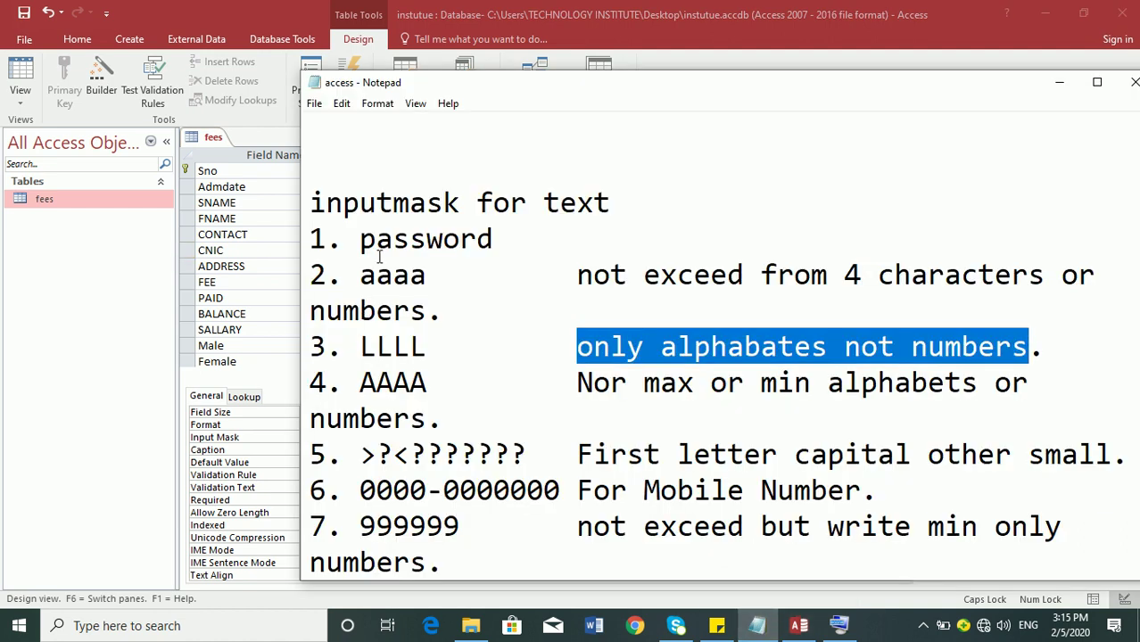
left_click(408, 382)
left_click(441, 453)
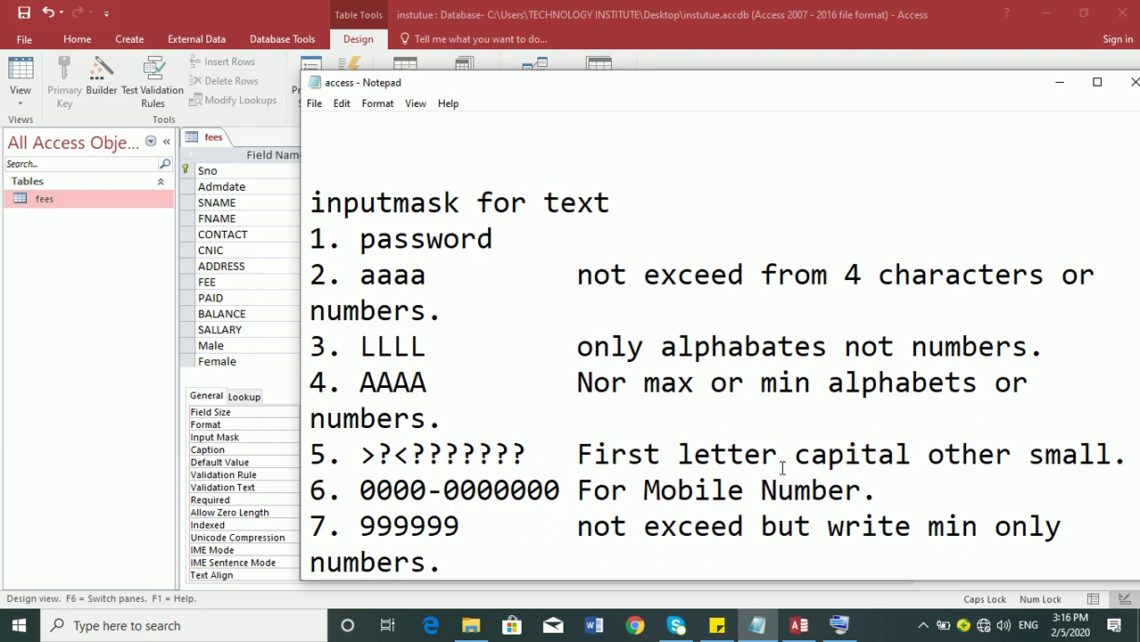
left_click(244, 418)
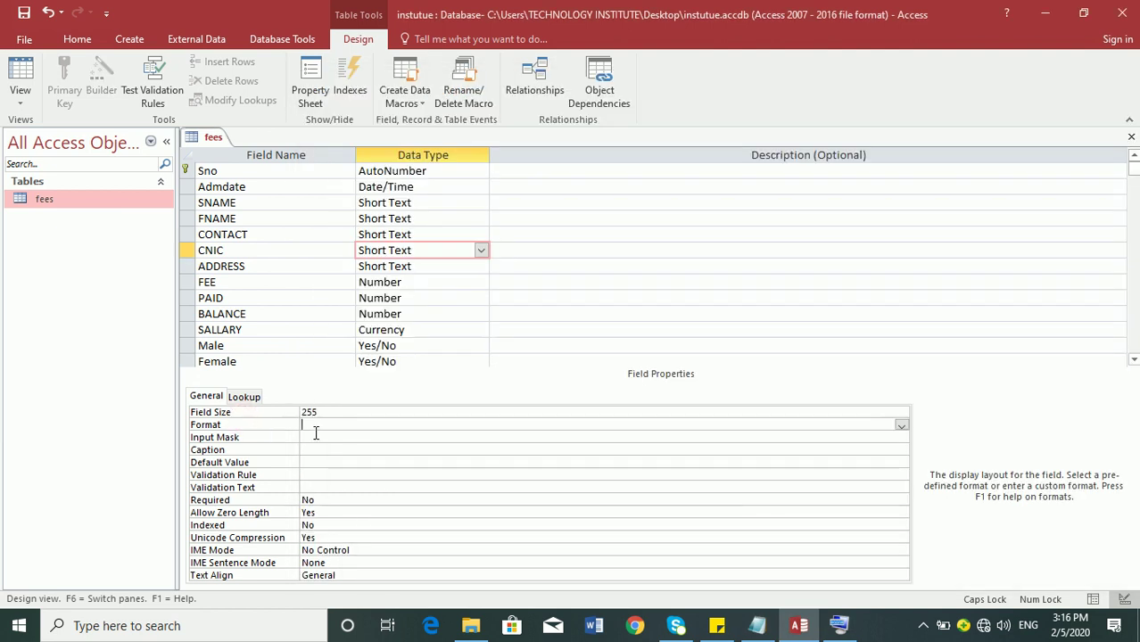
- Set the CNIC input mask to >?<?????????? for a capital first letter
left_click(315, 436)
type(">?")
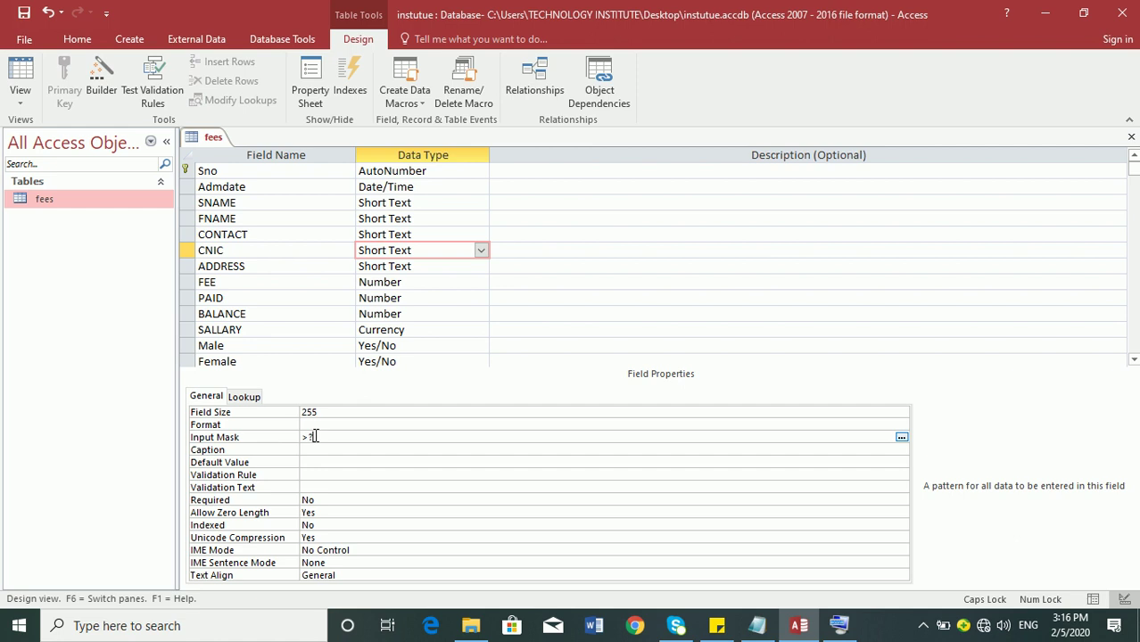
type("<??????????")
left_click(302, 449)
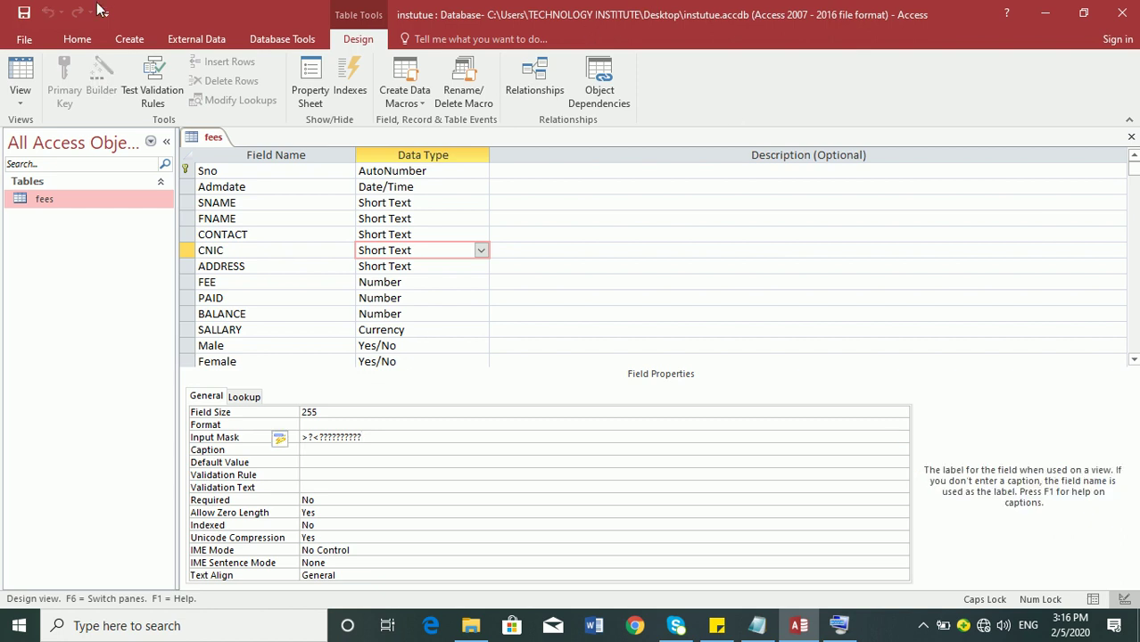
- Rename the CNIC field to FULL NAME, save, and return to the datasheet
double_click(242, 253)
type("FULL NAM")
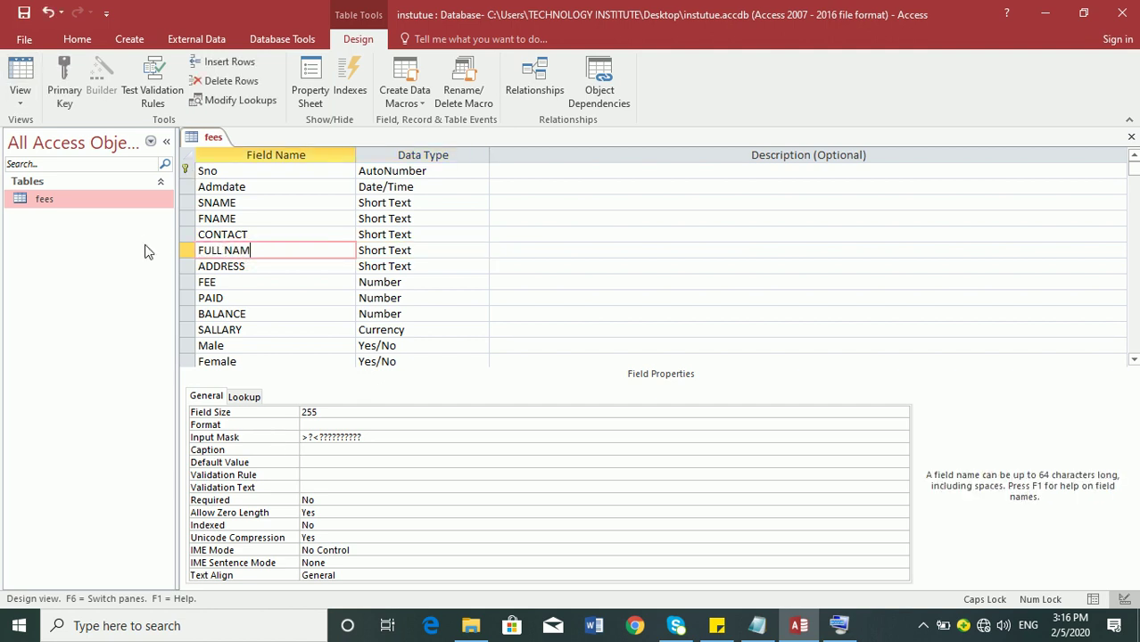
type("E")
key("Tab")
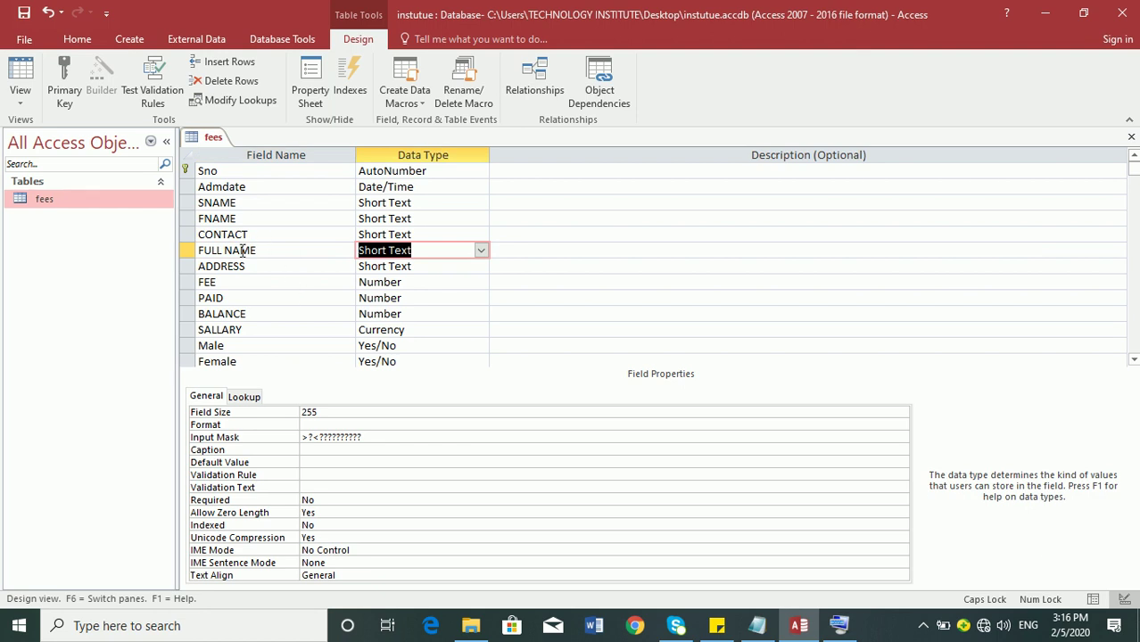
left_click(23, 12)
left_click(19, 75)
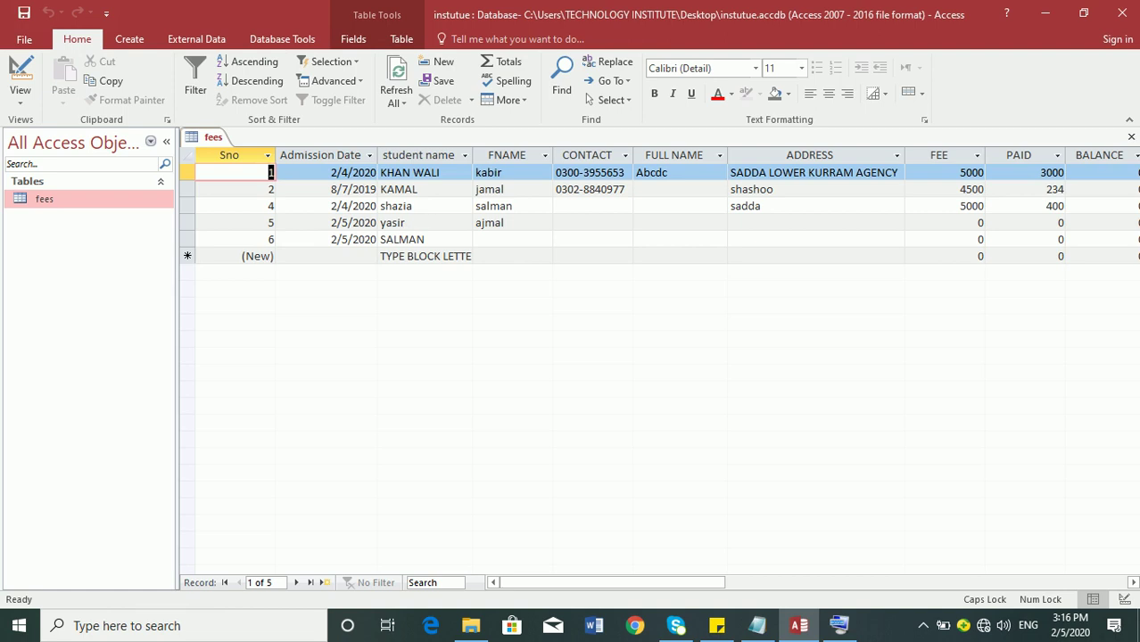
key("Tab")
key("Tab")
key("Tab")
key("Tab")
key("Tab")
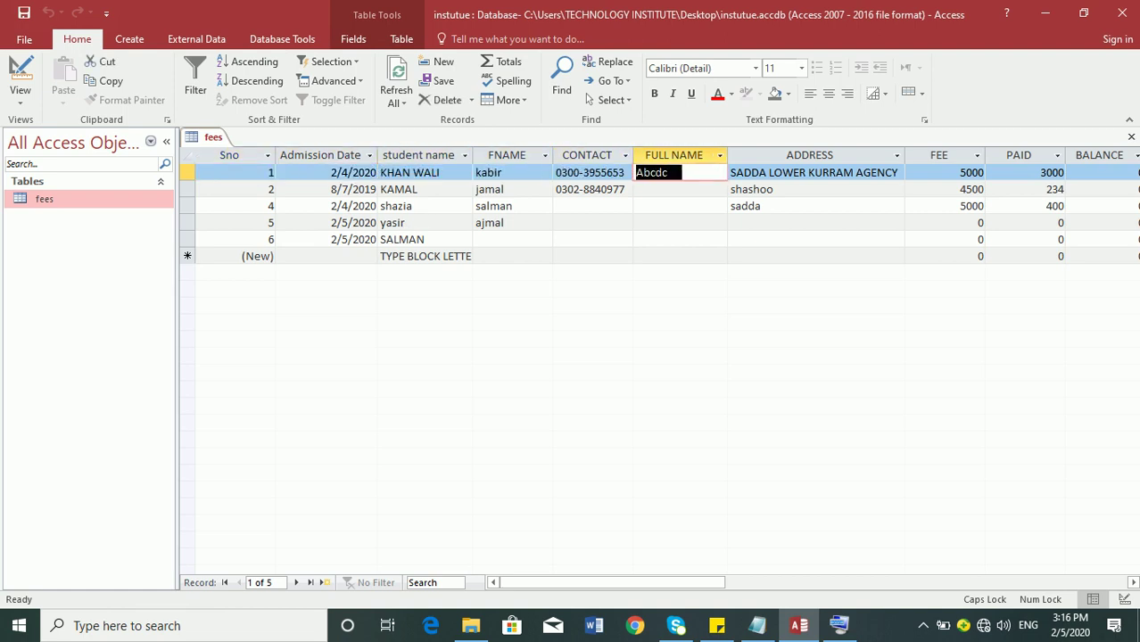
- Enter two test first names in record 1's FULL NAME to check capitalisation
type("Jamshid")
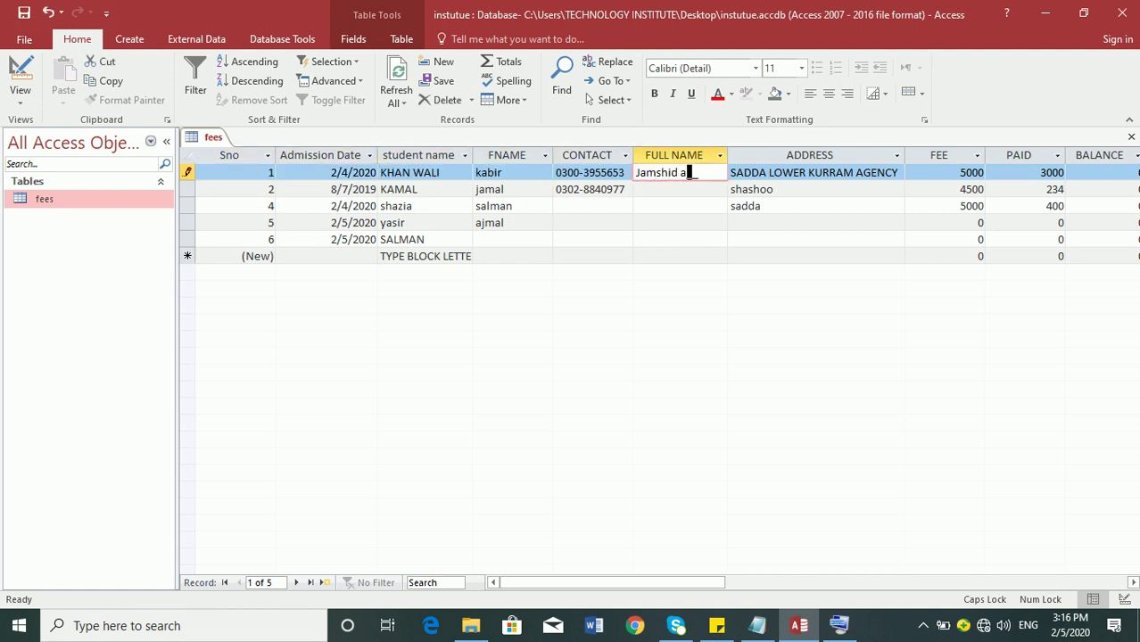
key("Tab")
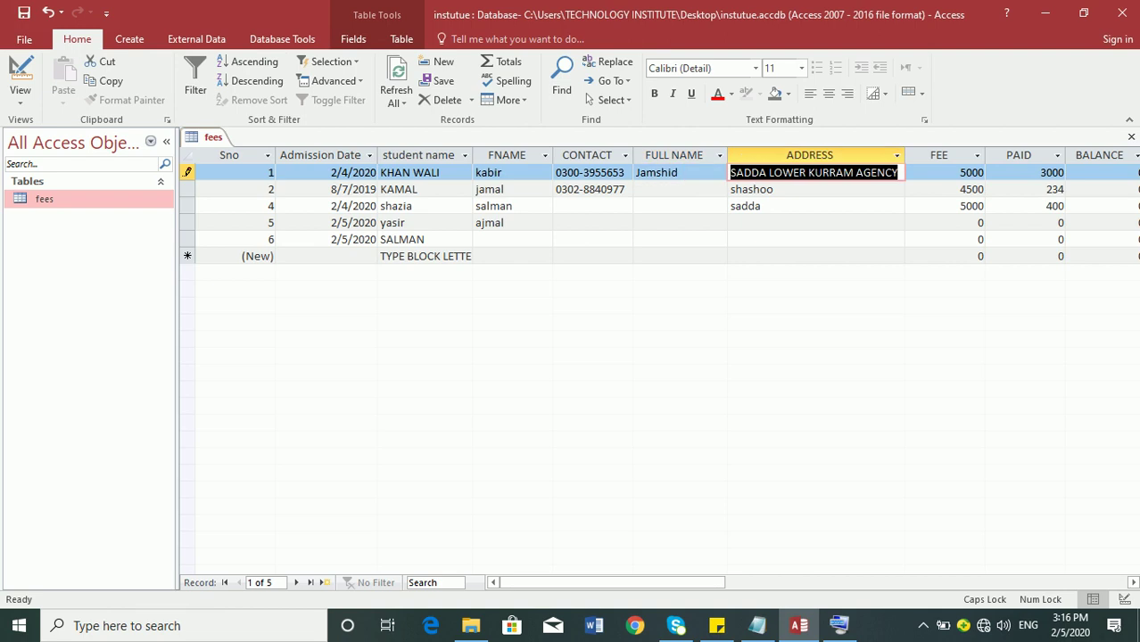
key("shift+Tab")
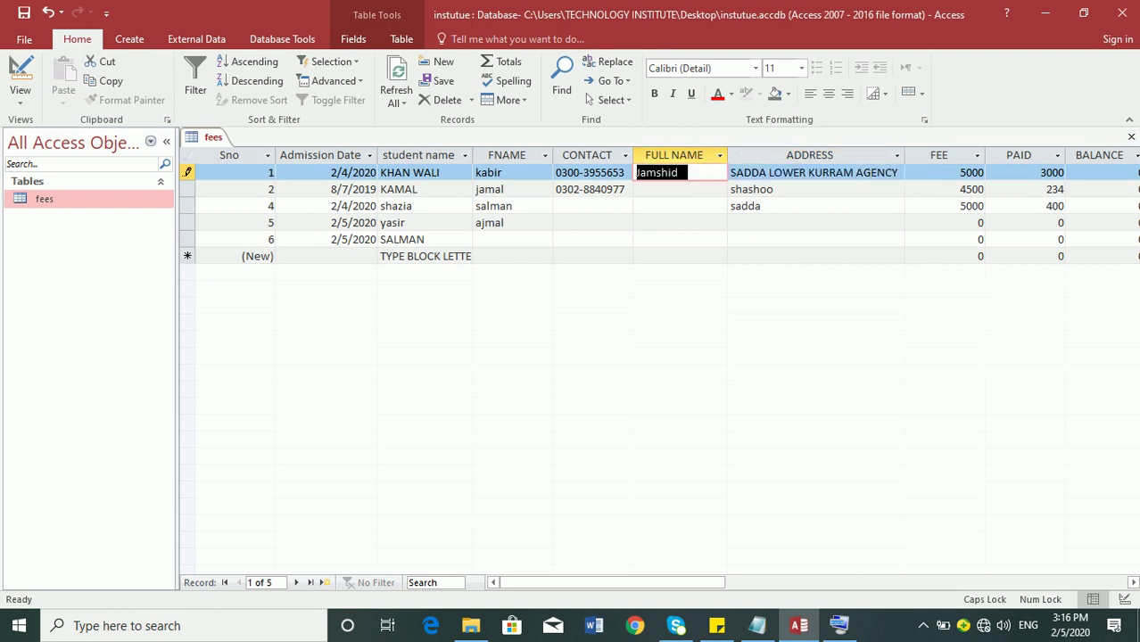
type("Ahmed")
key("Tab")
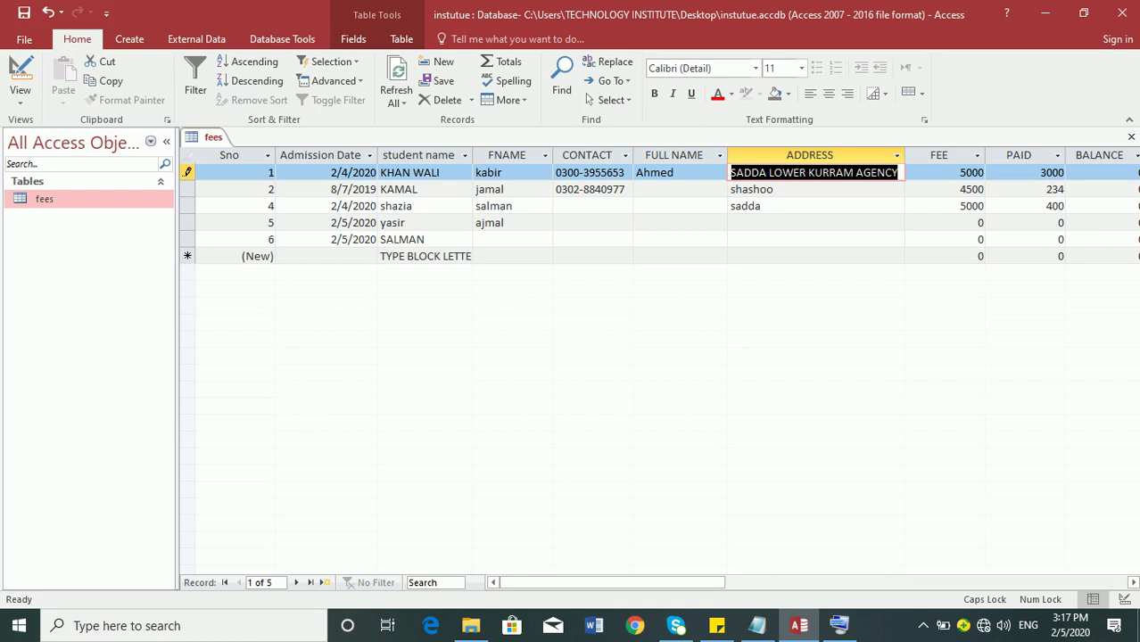
- Replace the FULL NAME entry with a two-word student name
key("shift+Tab")
key("BackSpace")
type("J")
key("BackSpace")
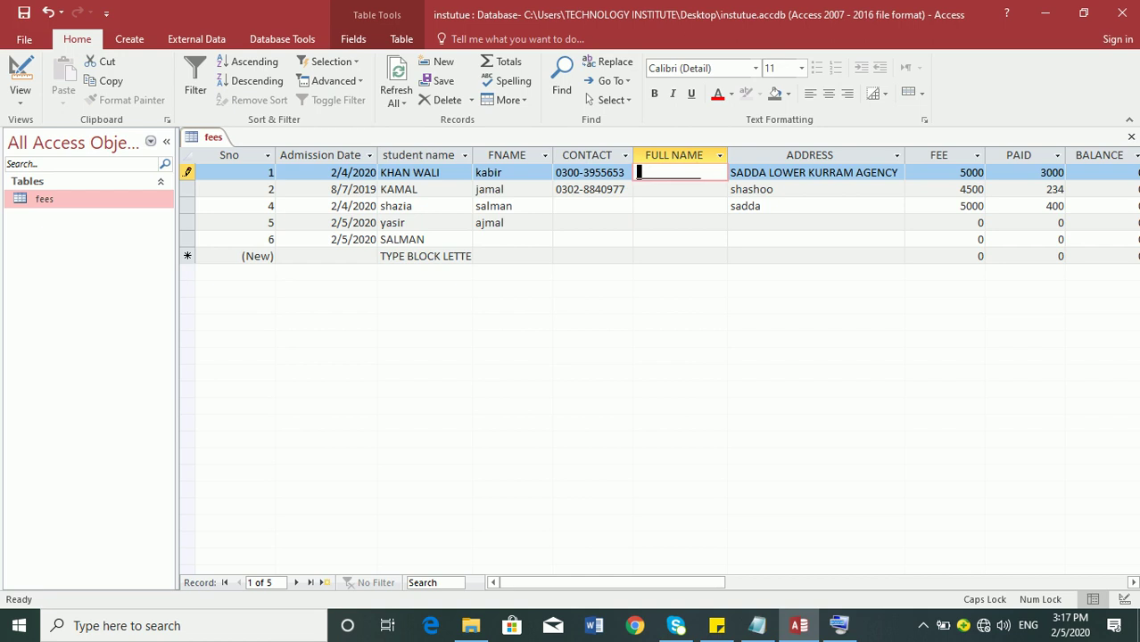
key("Tab")
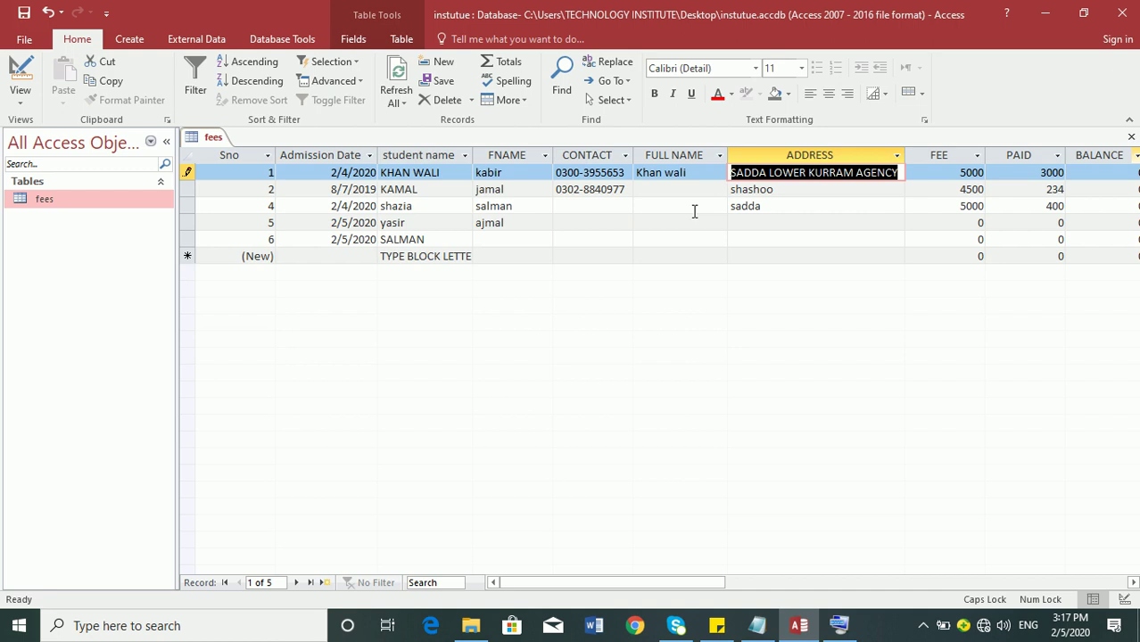
- Switch to Design view and inspect FULL NAME's Input Mask and Caption properties
left_click(20, 72)
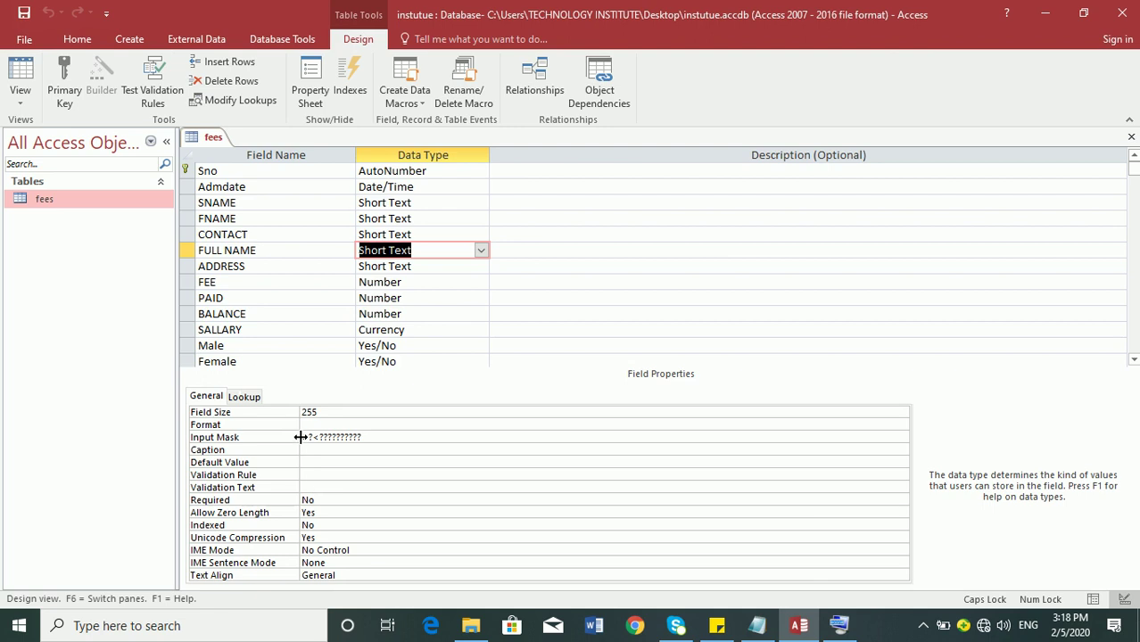
left_click(310, 439)
mouse_move(731, 630)
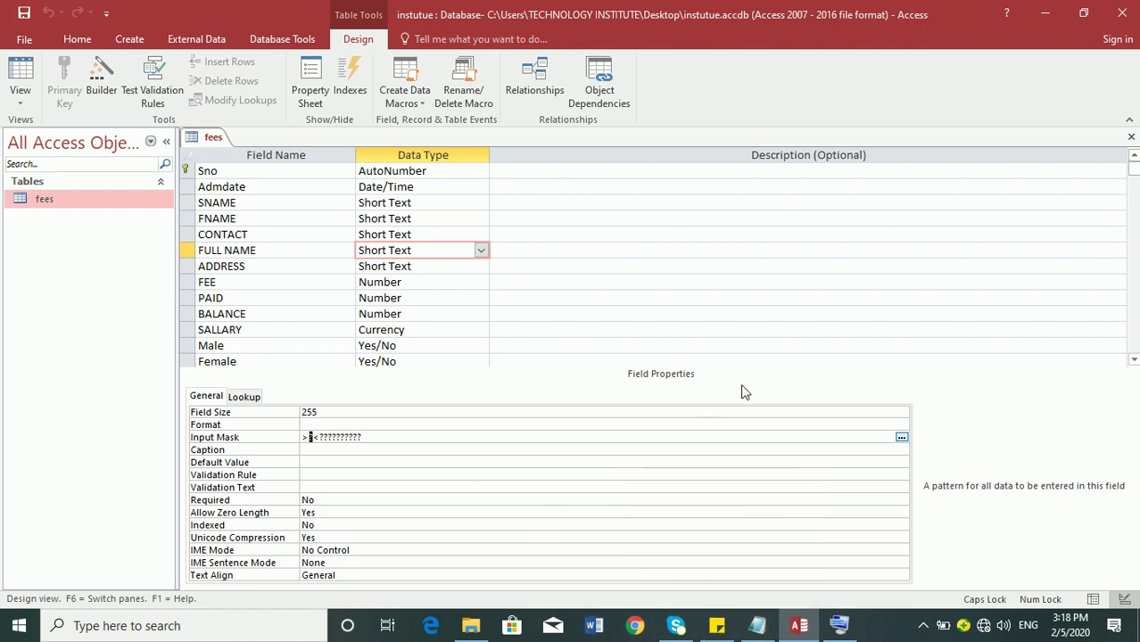
left_click(394, 447)
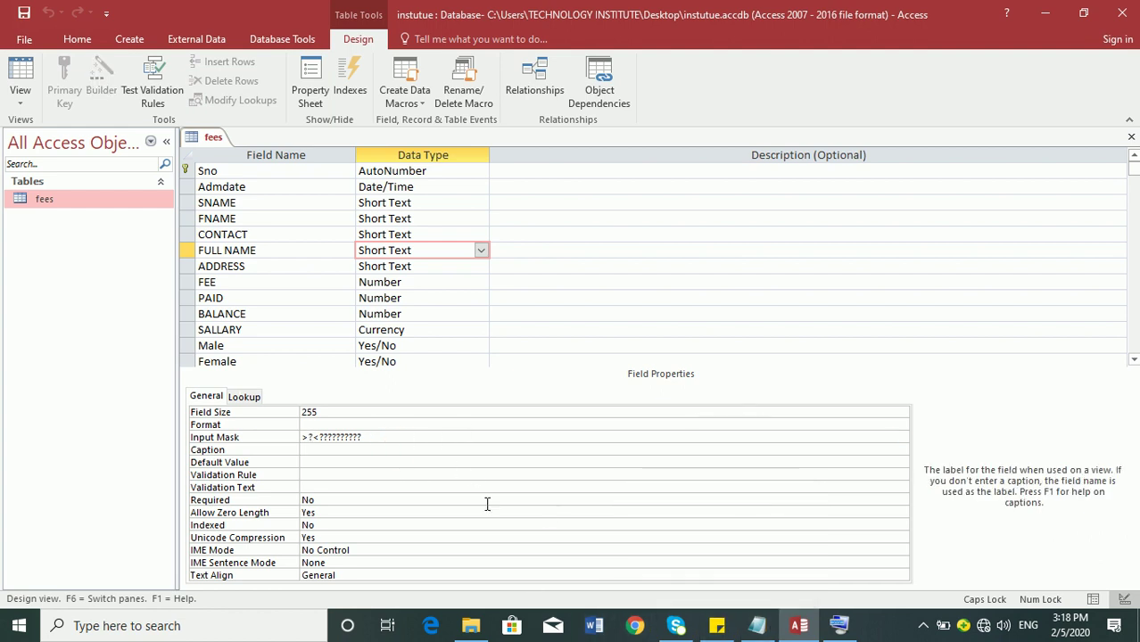
- Review the mobile number and 999999 mask examples in the Notepad notes
left_click(758, 625)
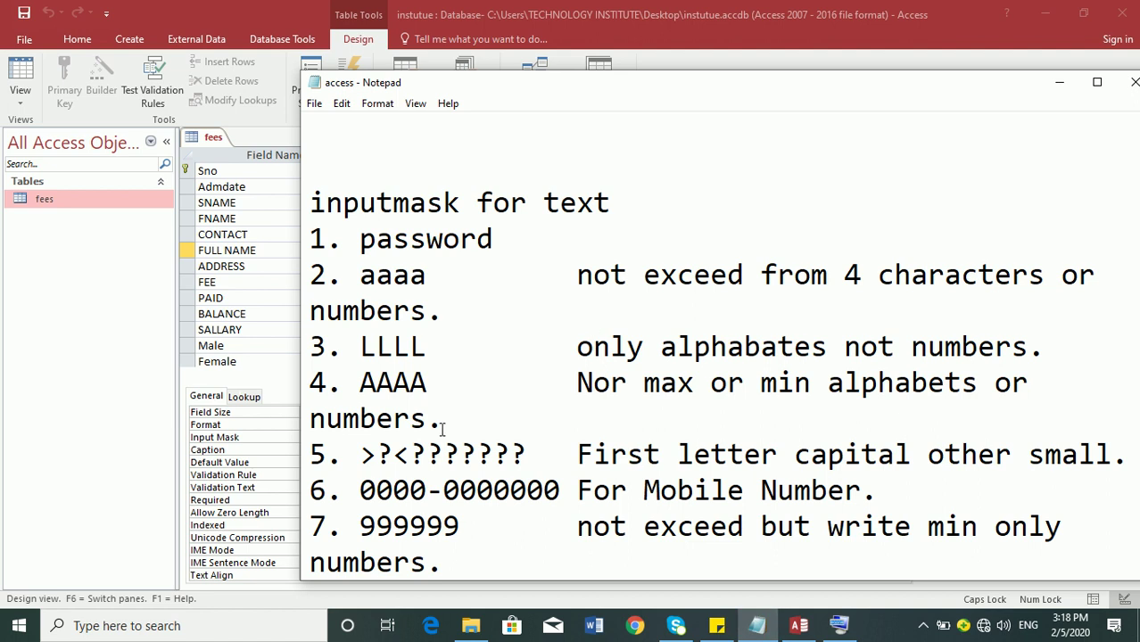
left_click_drag(360, 490, 898, 490)
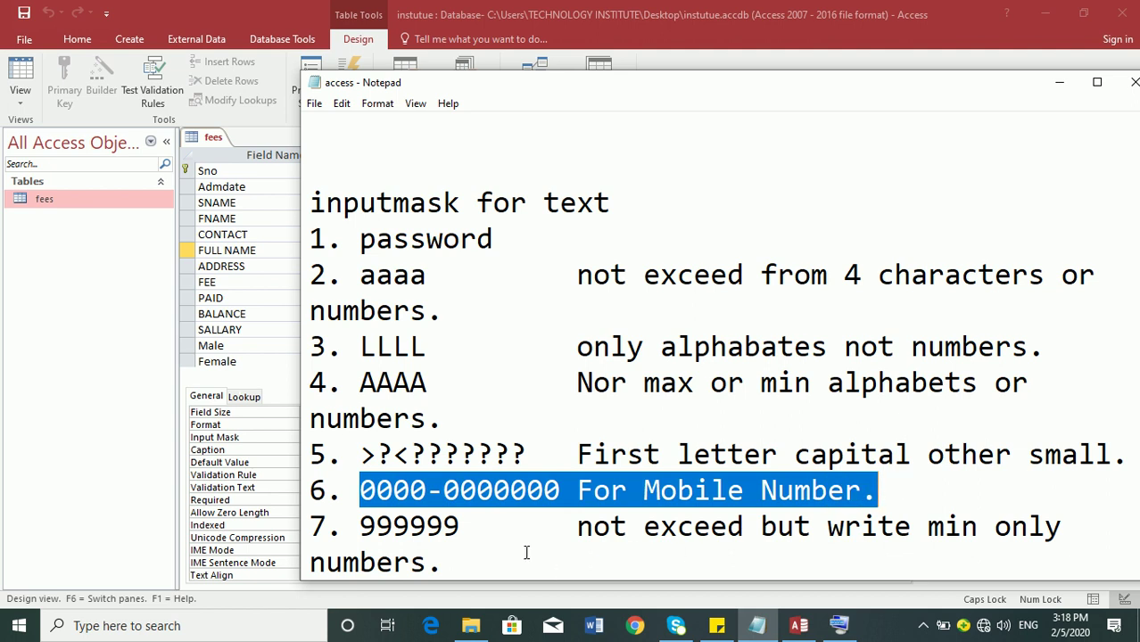
left_click(360, 525)
left_click_drag(360, 524, 470, 535)
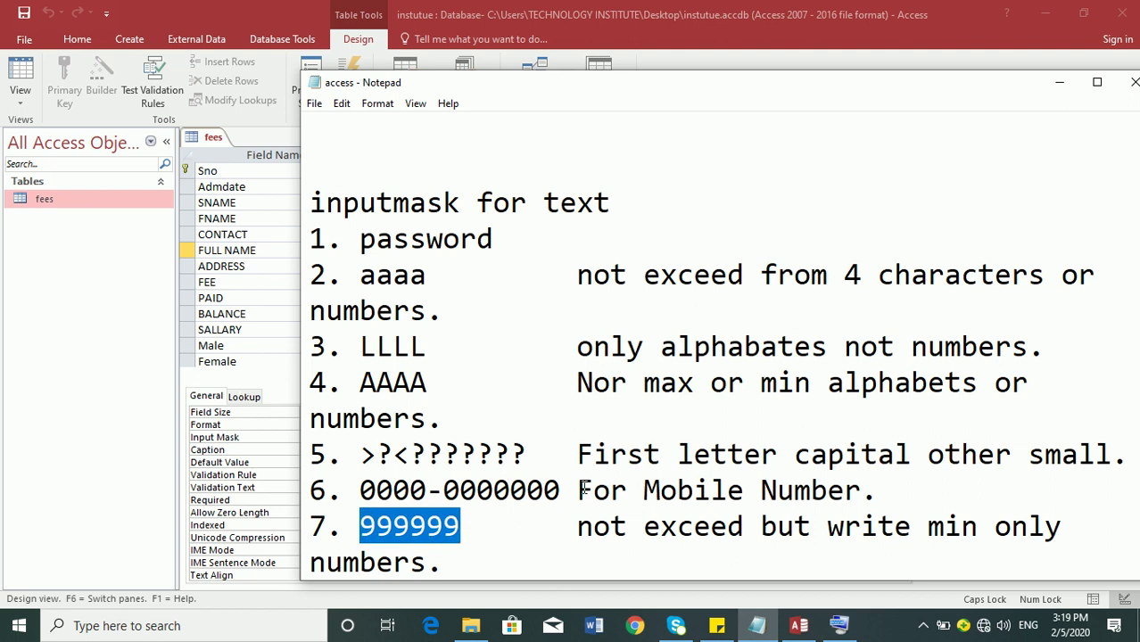
- Replace FULL NAME's input mask with 9999
left_click(382, 29)
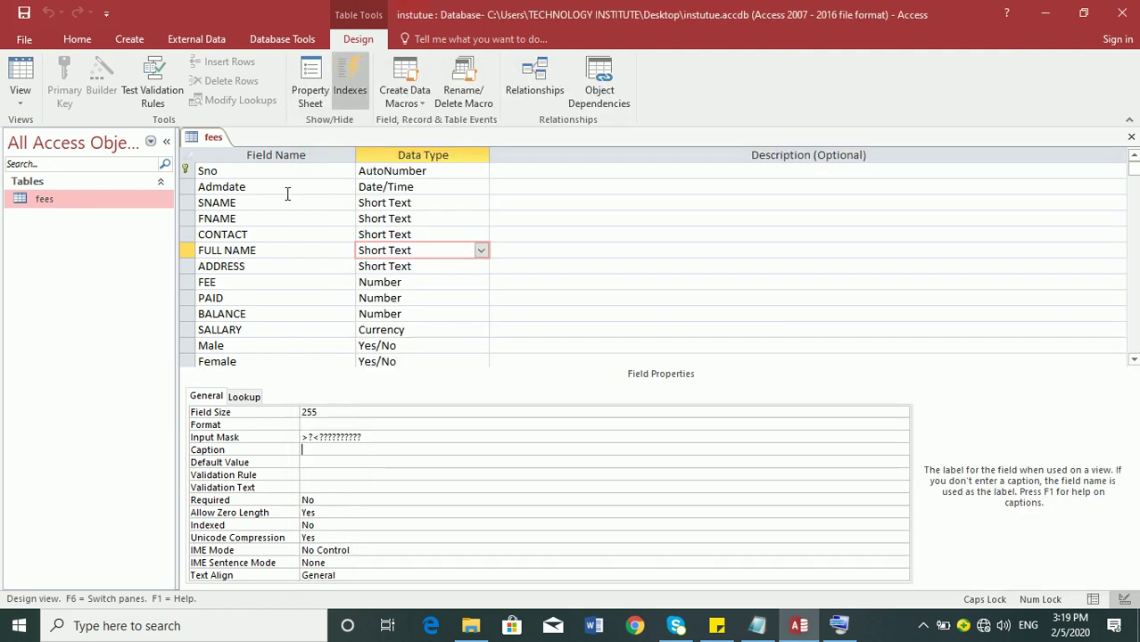
left_click_drag(367, 435, 165, 428)
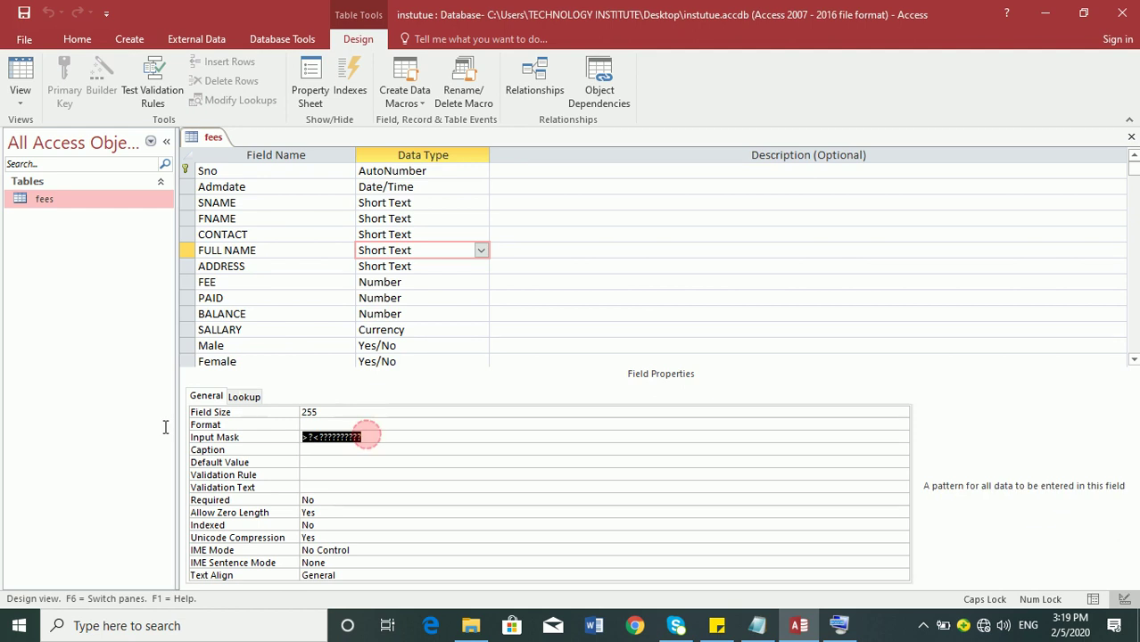
type("9999")
key("Return")
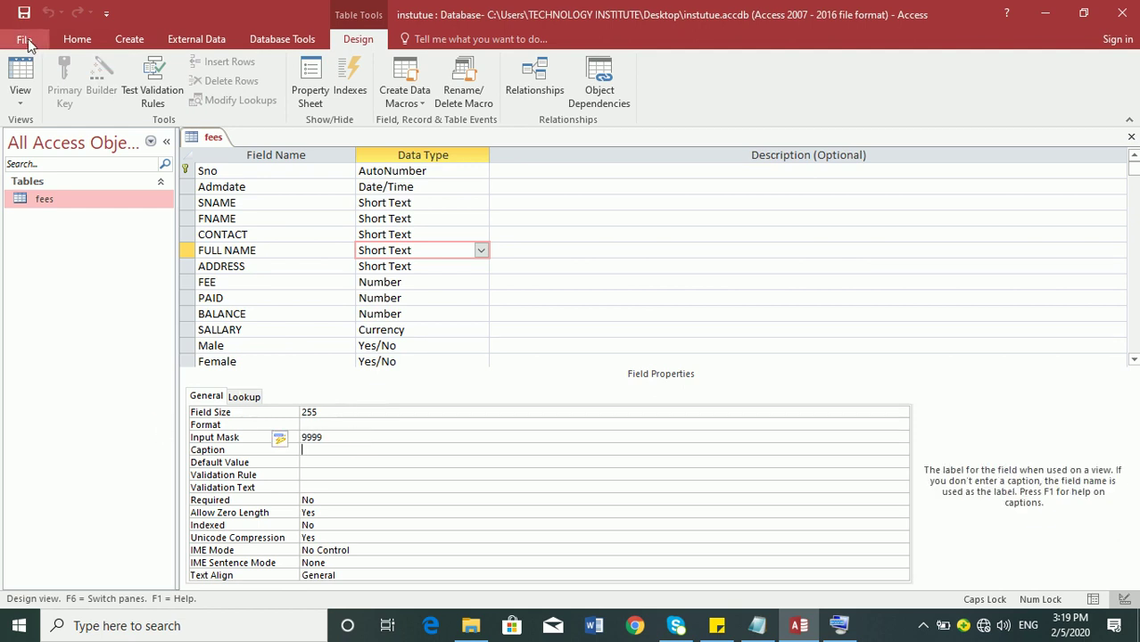
- In Datasheet view, test the 9999 mask with a capitalised name, dismissing the errors
left_click(20, 75)
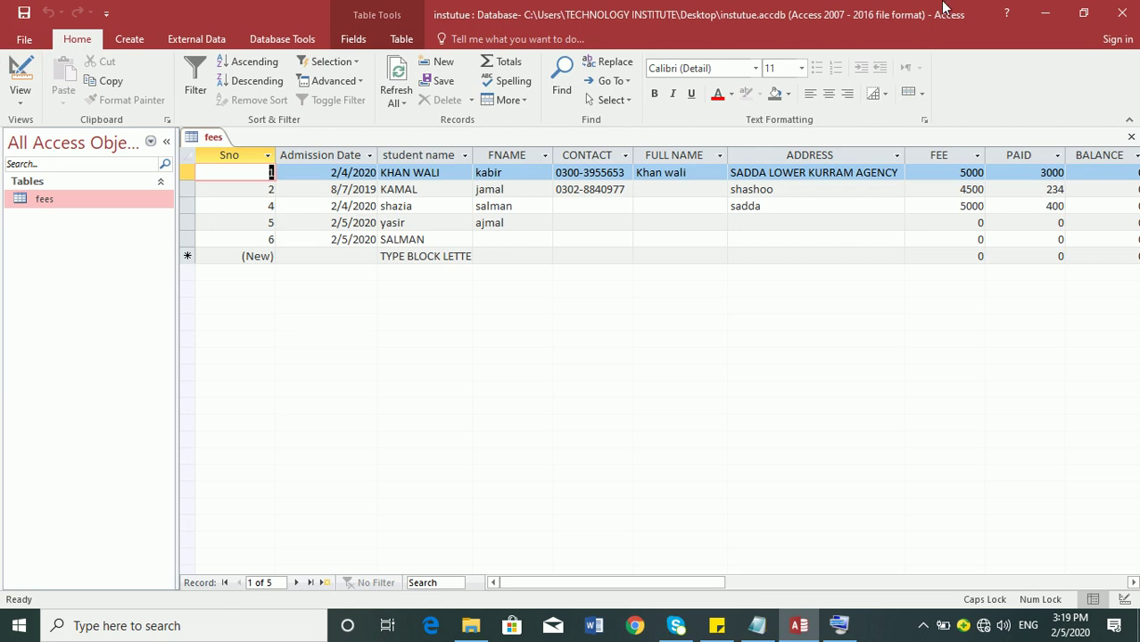
key("Tab")
key("Tab")
key("Tab")
key("Tab")
key("Tab")
type("JAMSHID")
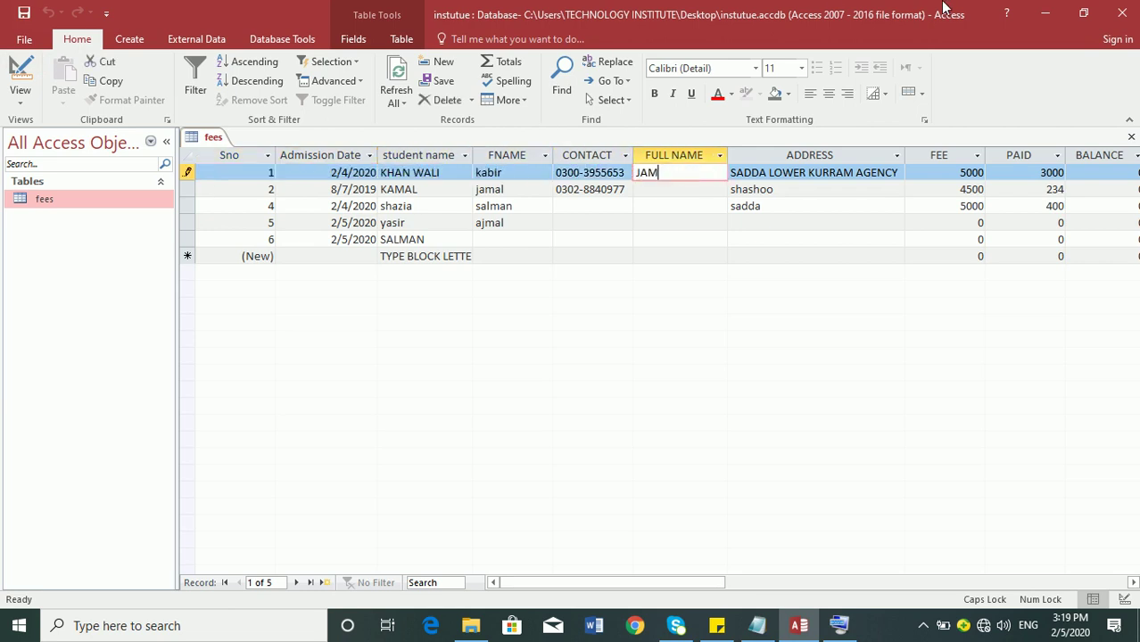
key("Return")
key("Return")
key("BackSpace")
key("BackSpace")
key("BackSpace")
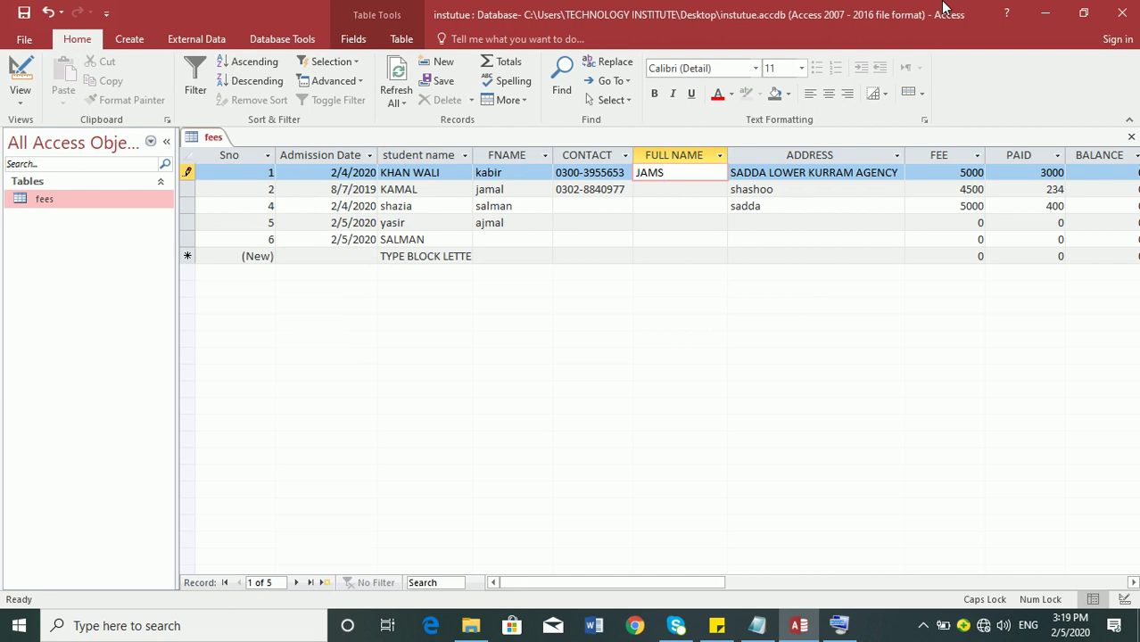
key("Return")
key("Return")
key("BackSpace")
key("BackSpace")
key("BackSpace")
key("BackSpace")
- Enter 1234 as record 1's FULL NAME, then return to Design view
type("1234")
key("Tab")
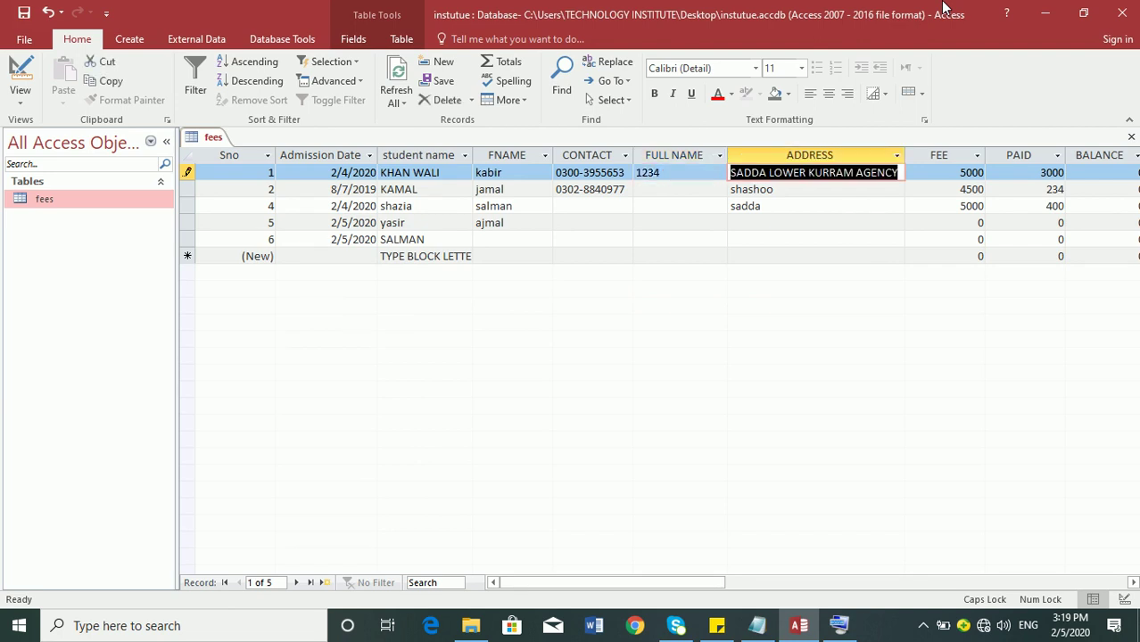
key("shift+Tab")
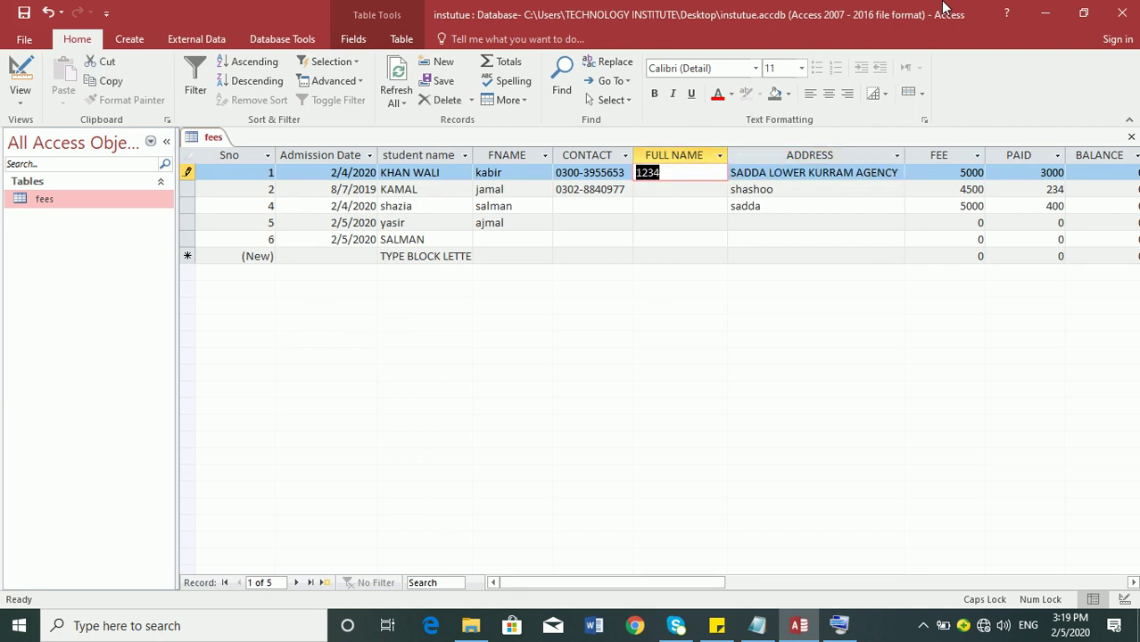
type("1234")
key("Tab")
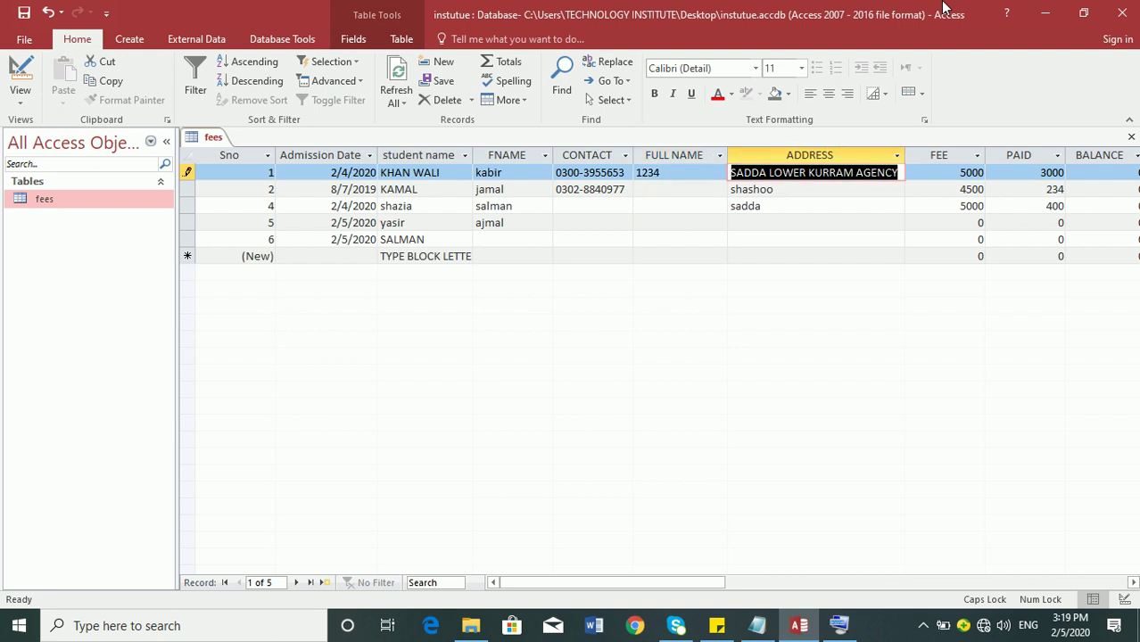
key("shift+Tab")
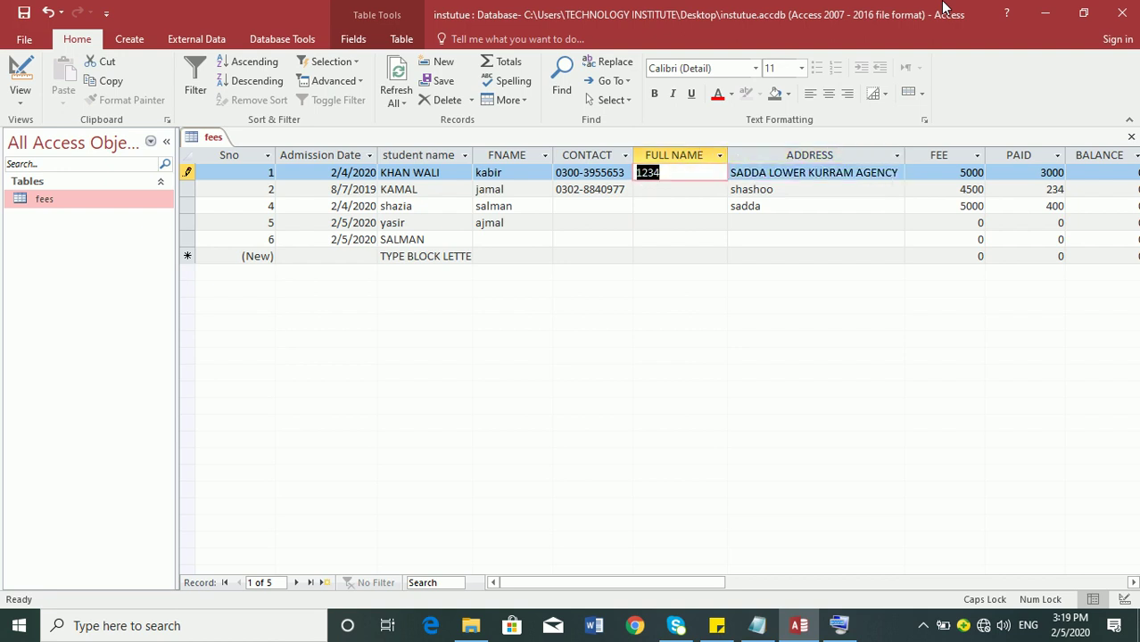
type("1234")
key("Tab")
left_click(20, 76)
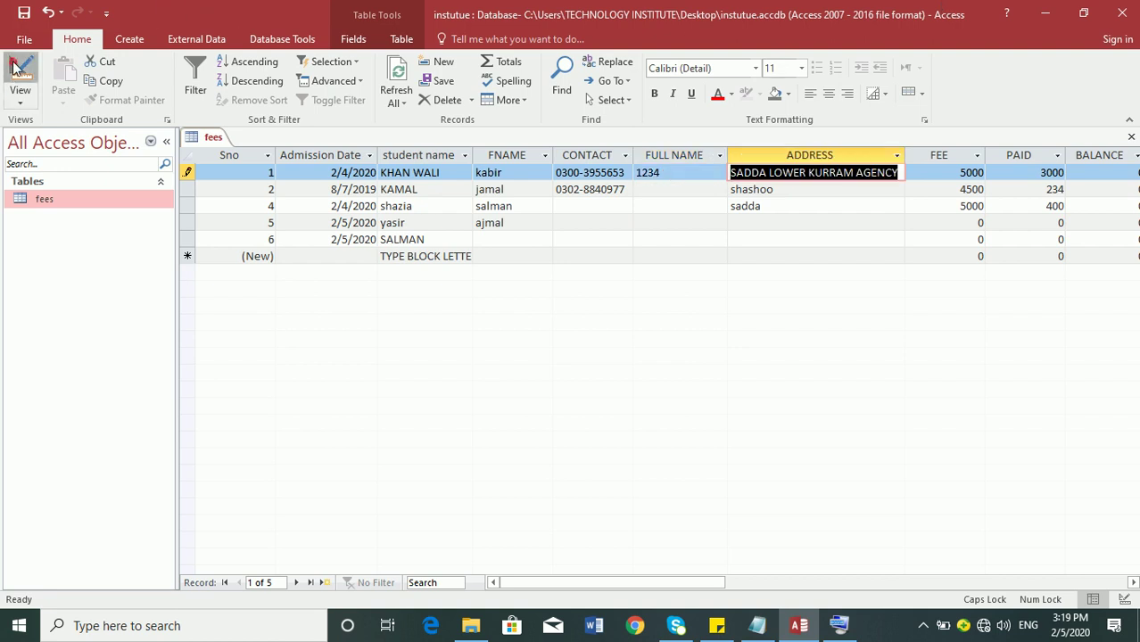
- In Design view, delete the 9999 input mask from the FULL NAME field
left_click(337, 426)
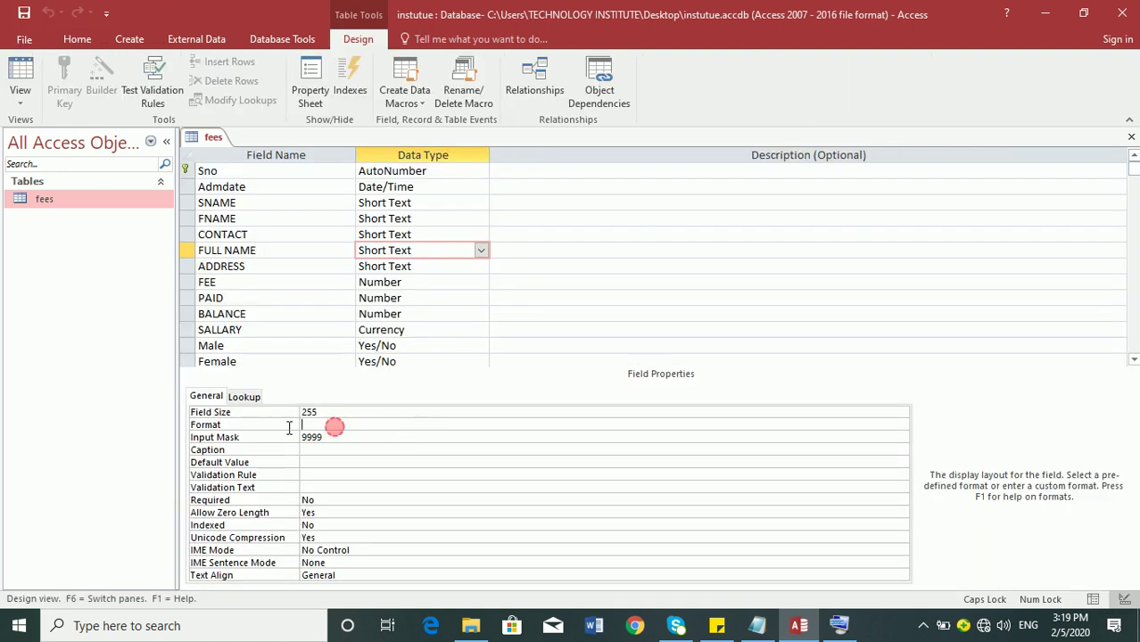
double_click(334, 436)
key("Delete")
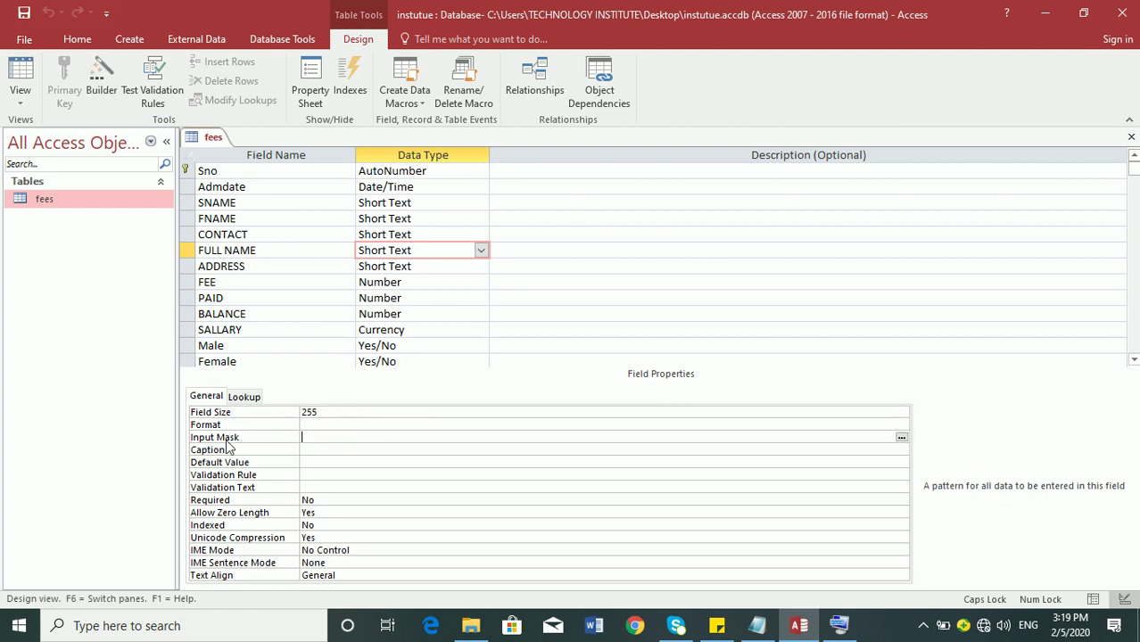
- Review the Notepad notes on input masks and default values, then restore the table design window
left_click(756, 626)
key("Down")
key("Down")
key("Down")
key("Down")
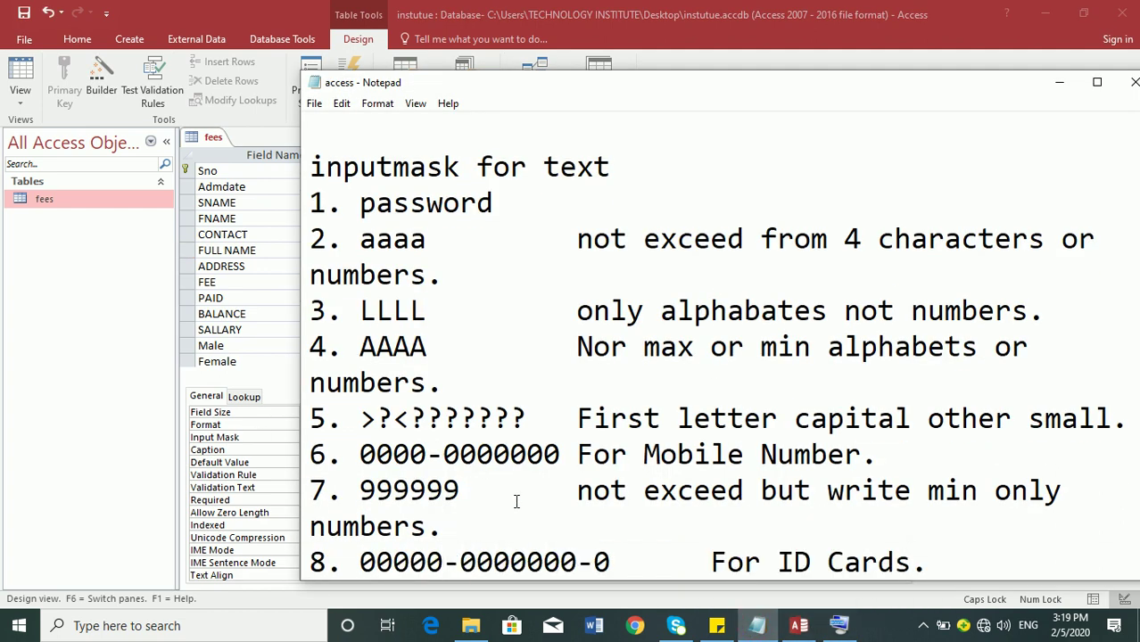
key("Up")
key("Up")
key("Right")
key("Right")
key("Right")
key("Right")
key("Right")
key("Right")
key("Right")
key("Right")
key("Right")
key("Right")
key("Down")
key("Down")
key("Down")
key("Down")
key("Down")
key("Down")
key("Down")
key("Down")
key("Down")
key("Down")
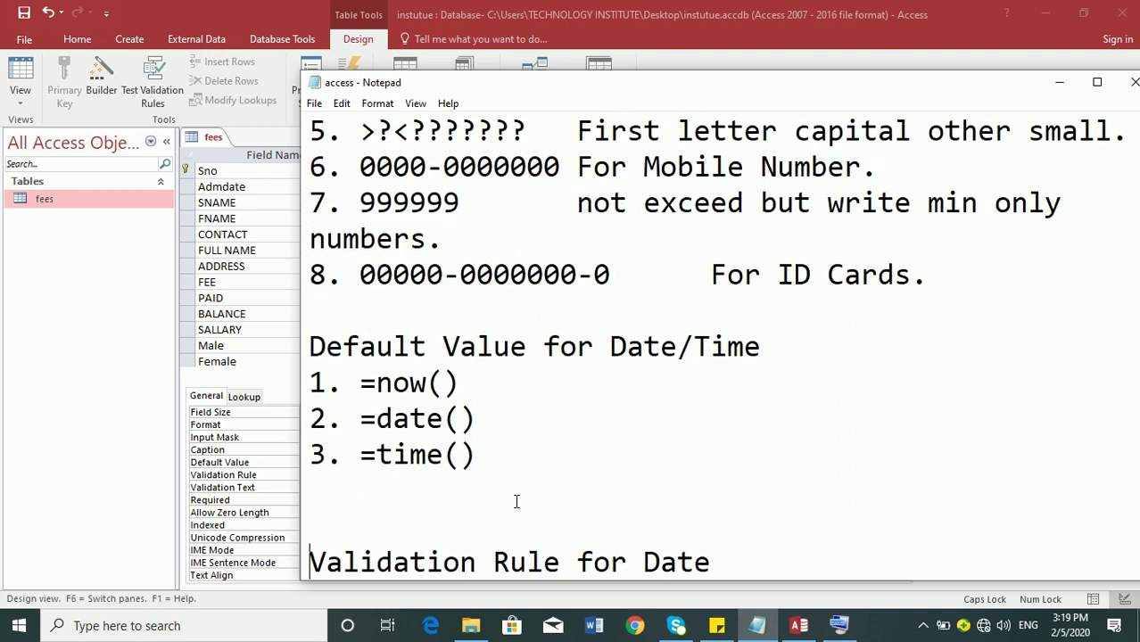
left_click(1053, 18)
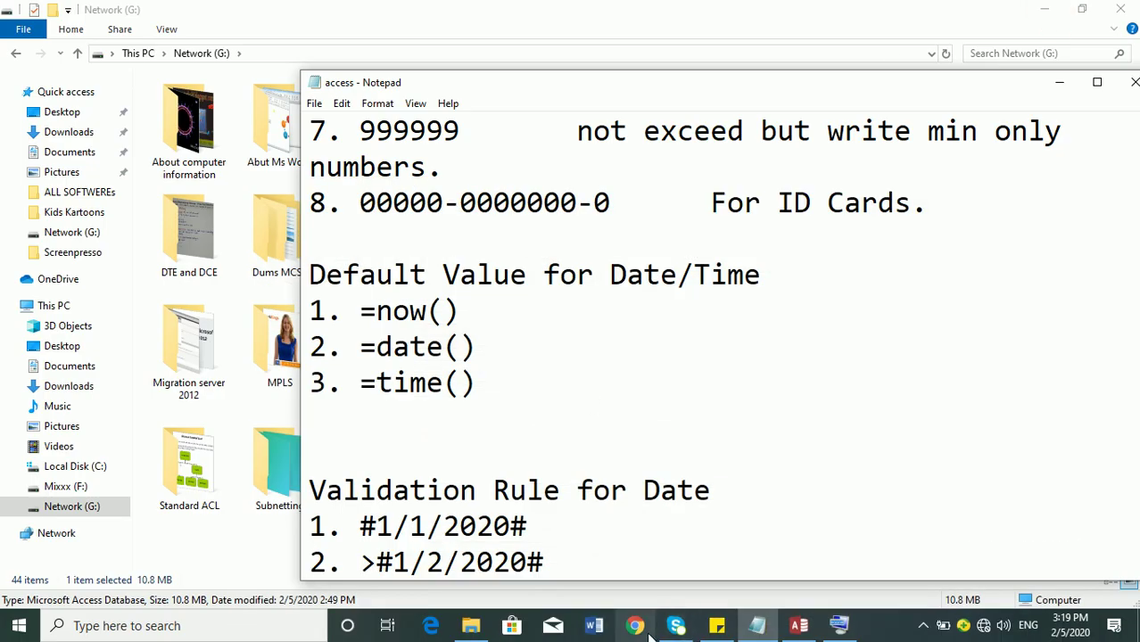
left_click(798, 625)
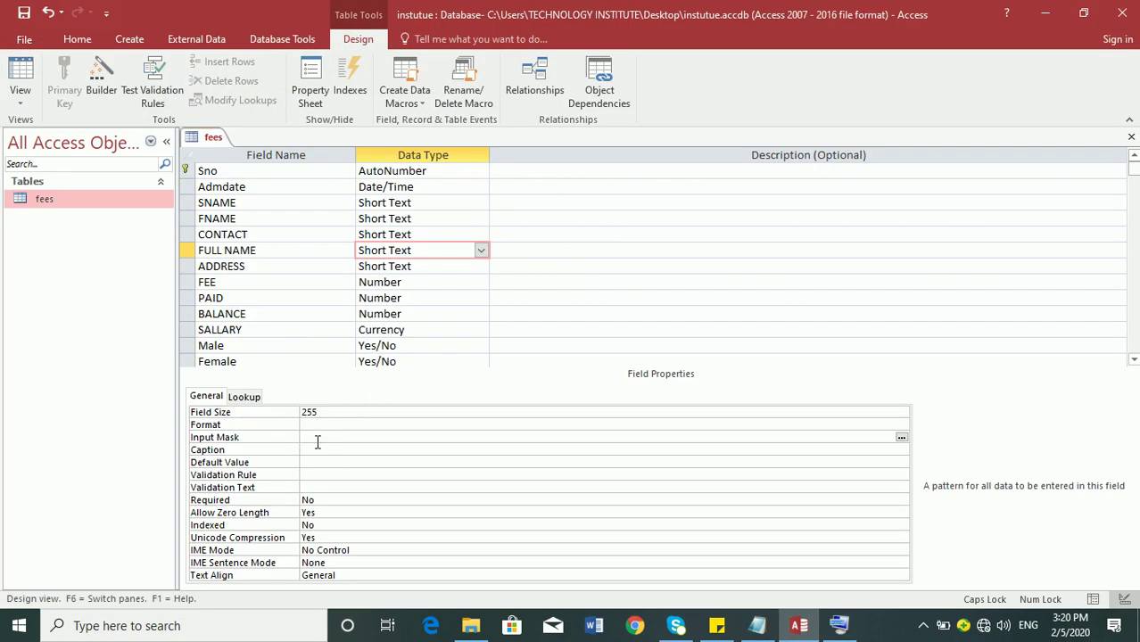
- Set FULL NAME's Caption to NAME and view the datasheet showing the NAME column heading
left_click(312, 446)
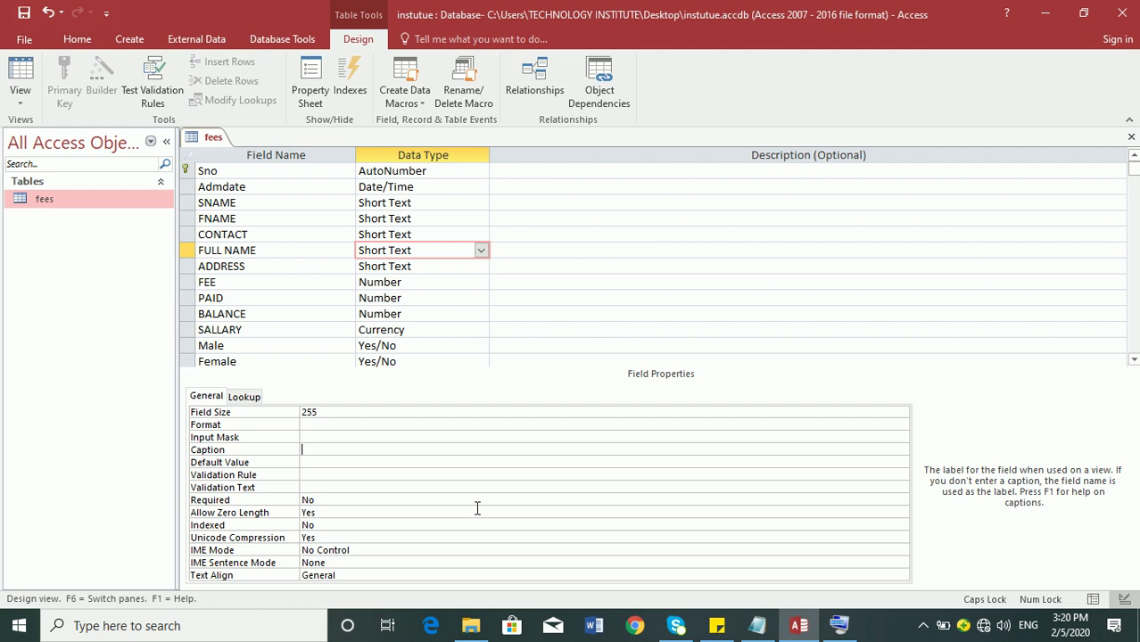
type("NAME")
key("Return")
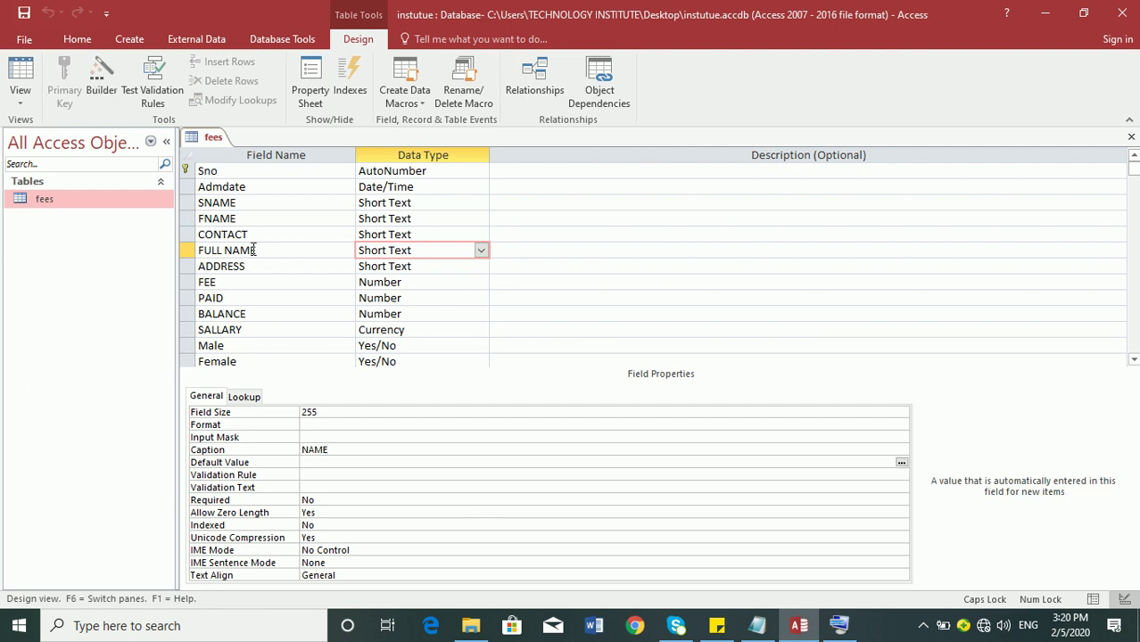
left_click(20, 90)
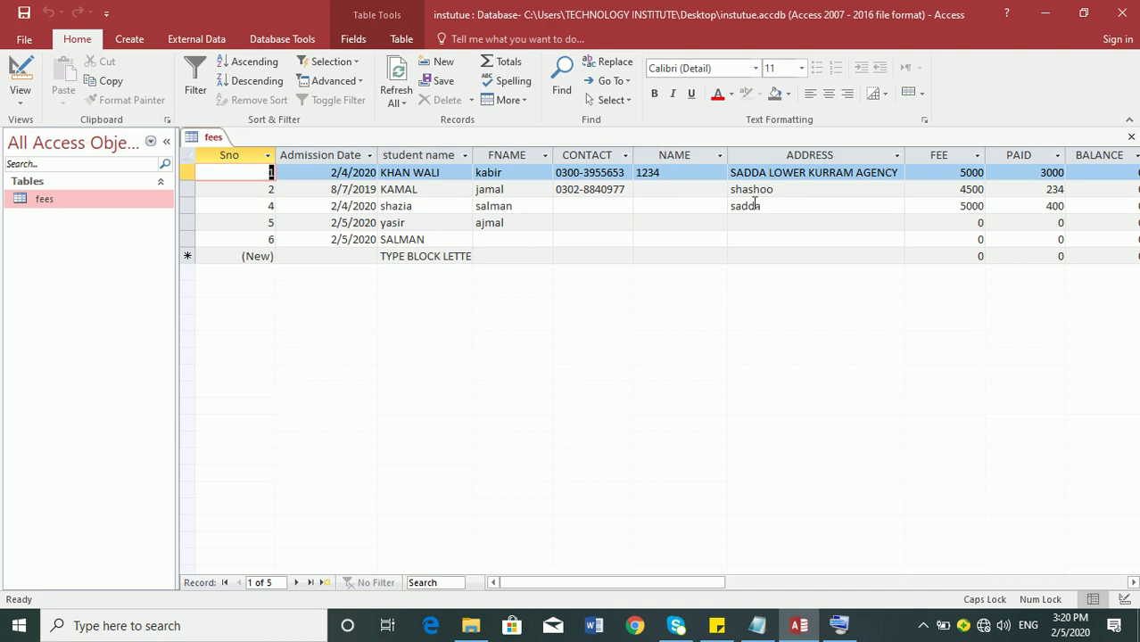
- Switch back to Design view and confirm FULL NAME's caption still reads NAME
left_click(20, 78)
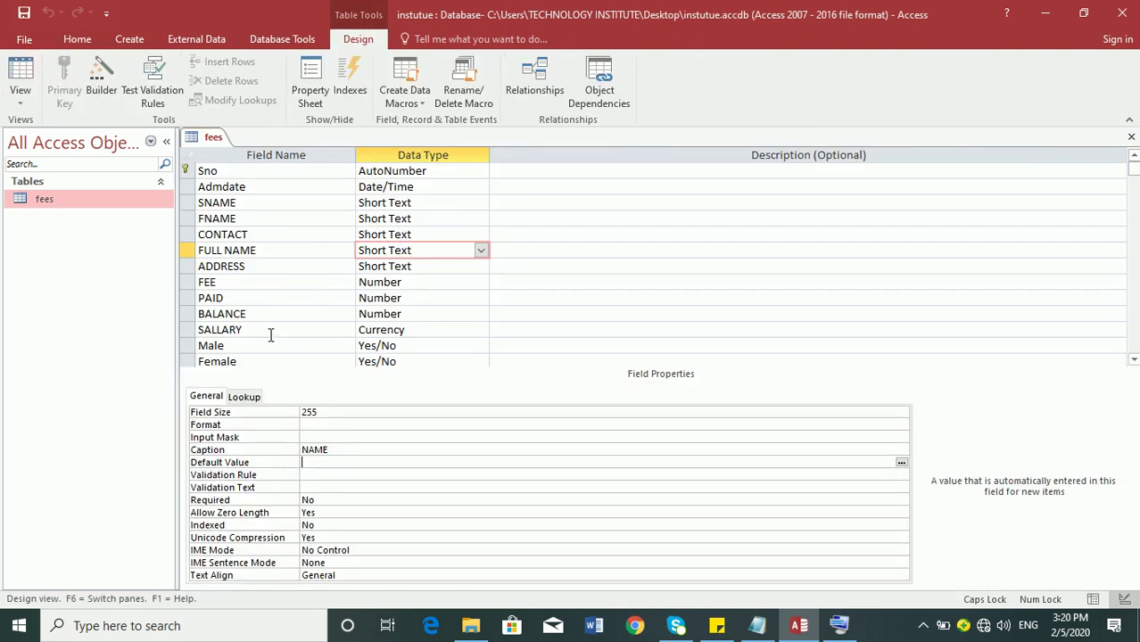
double_click(338, 449)
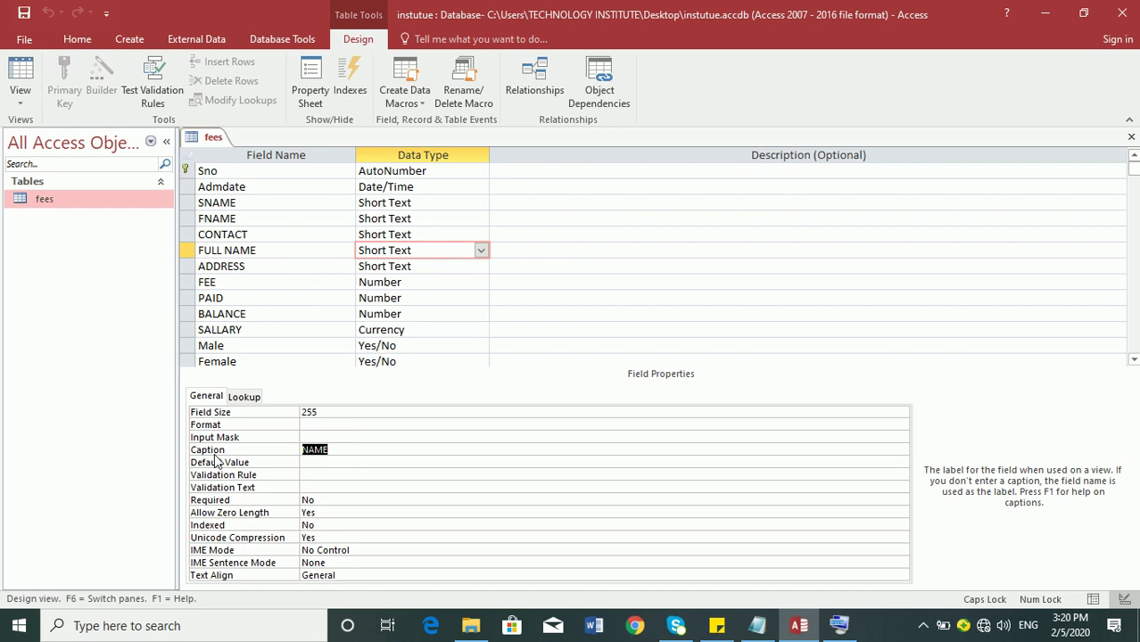
left_click(262, 250)
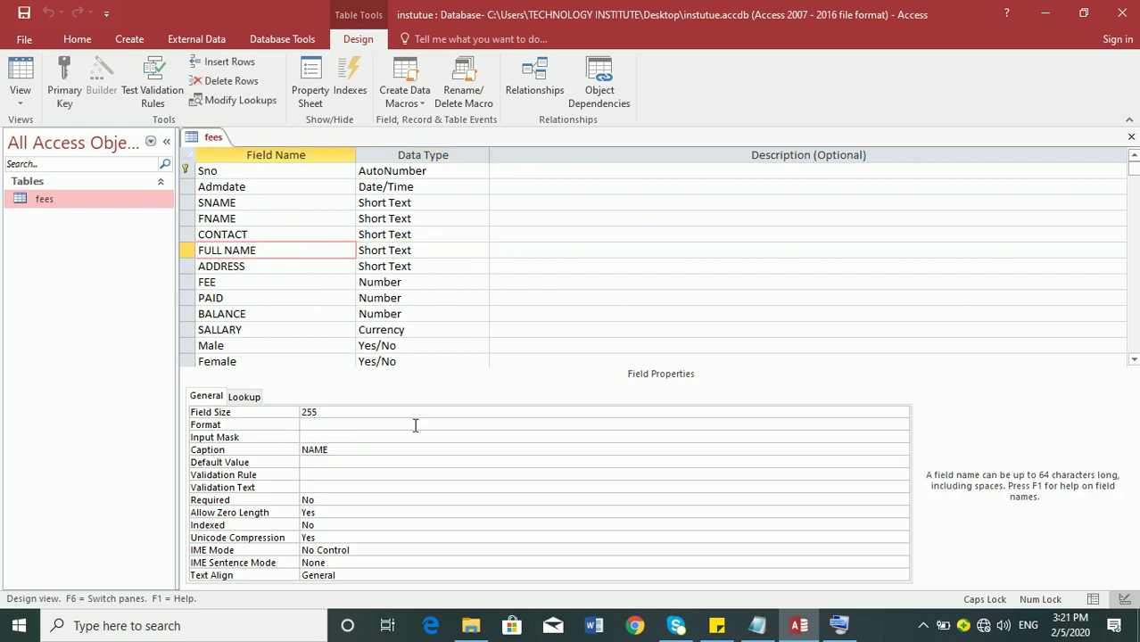
left_click(349, 452)
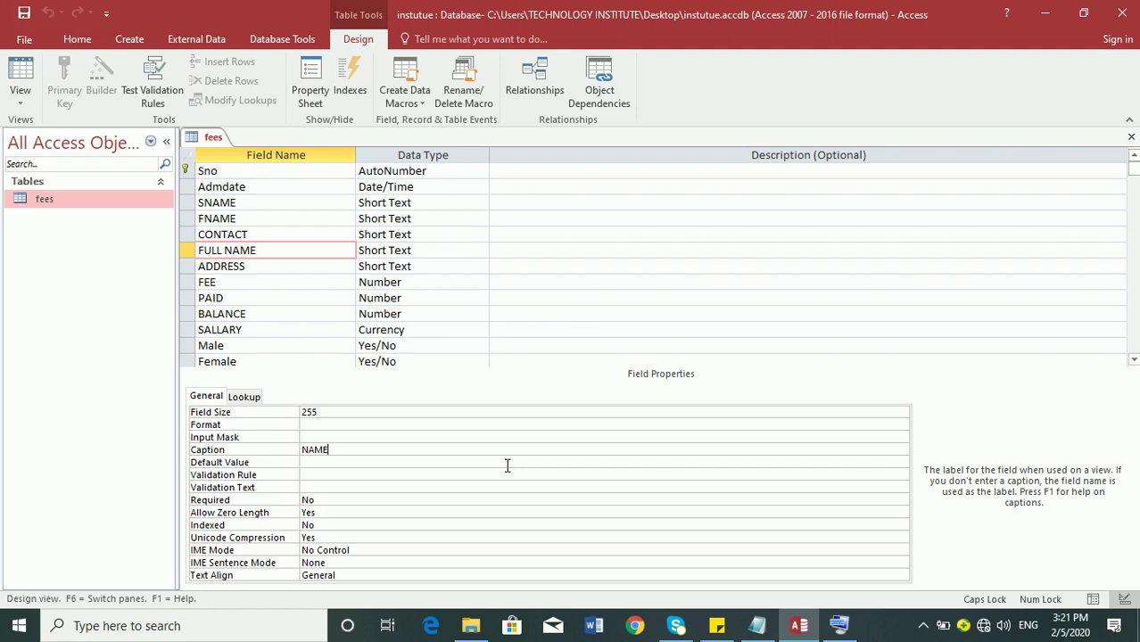
- Move to the Default Value property and open the screen recorder's options from the system tray
left_click(334, 462)
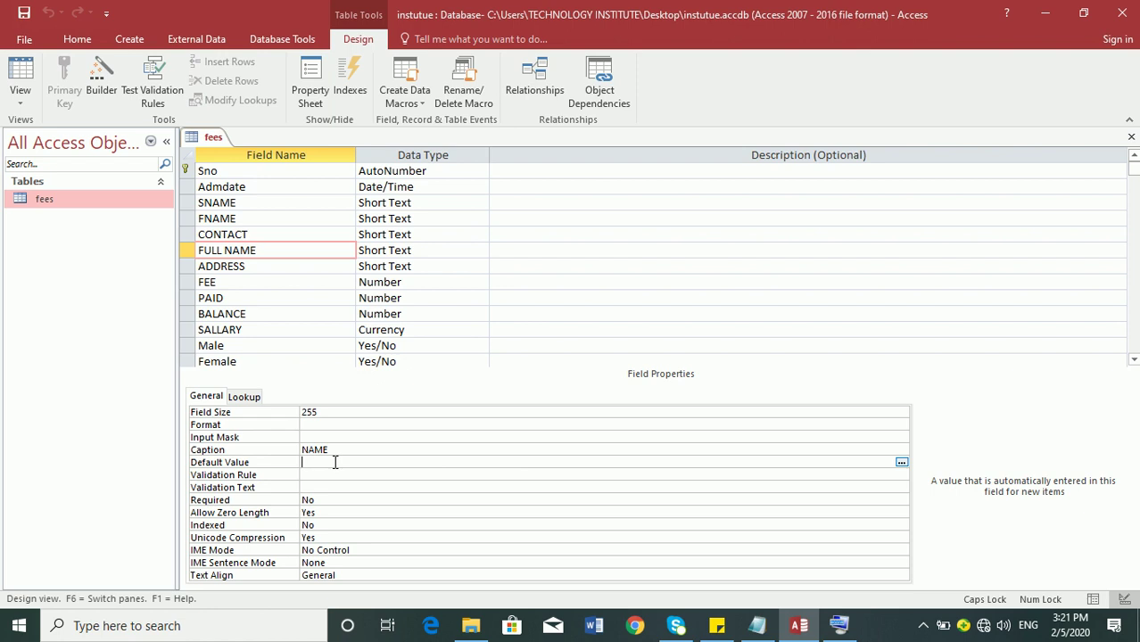
left_click(923, 625)
right_click(903, 592)
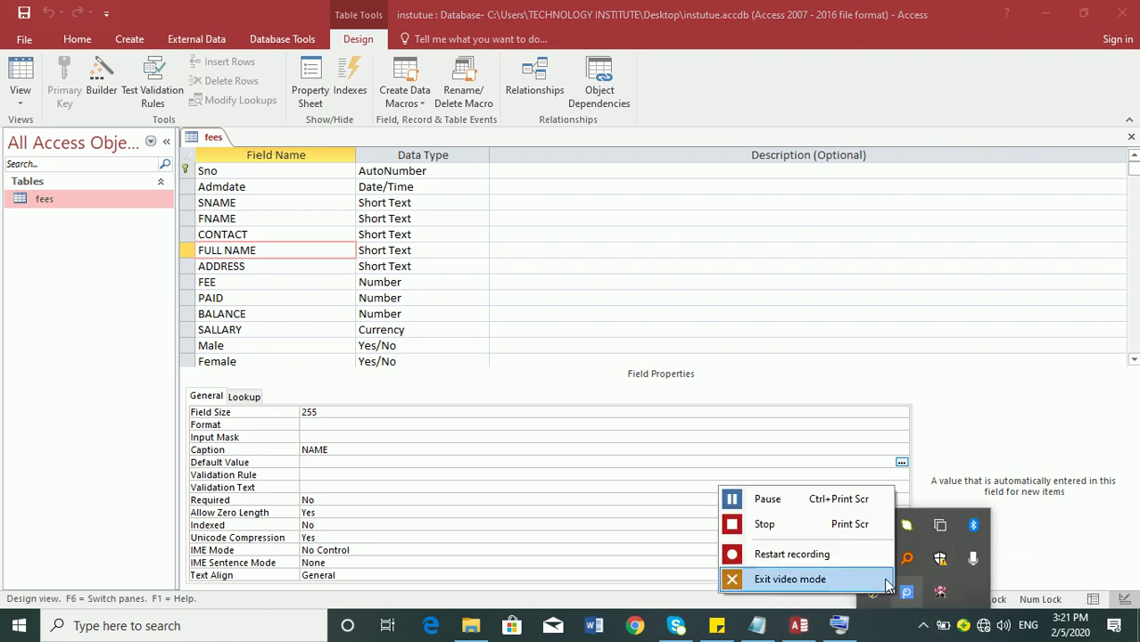